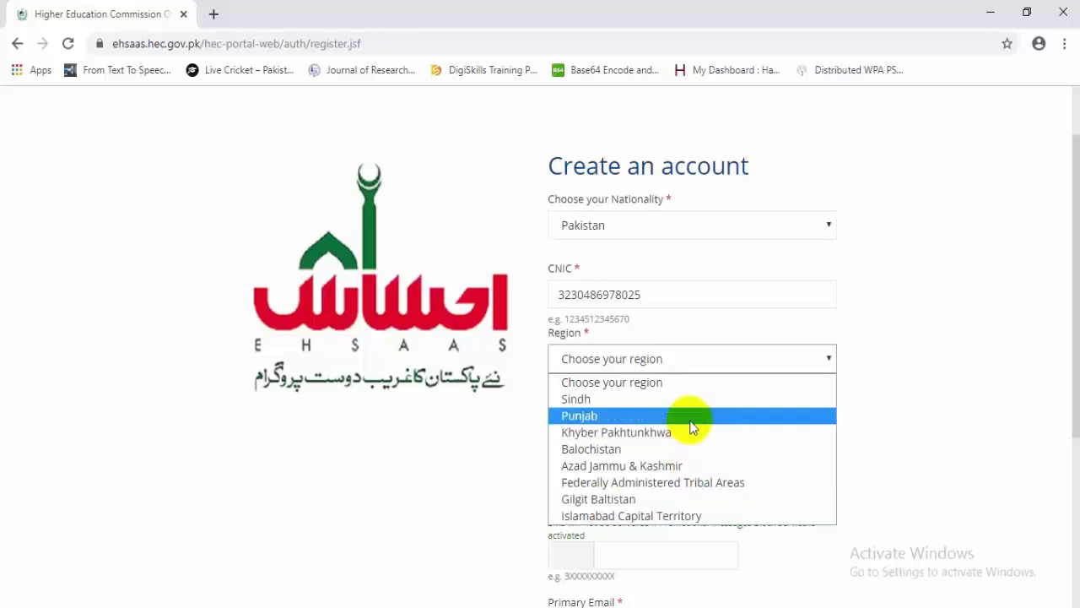
Choose Punjab as the region, then enter the account password and retype it to confirm
{"action": "left_click", "coordinate": [685, 418]}
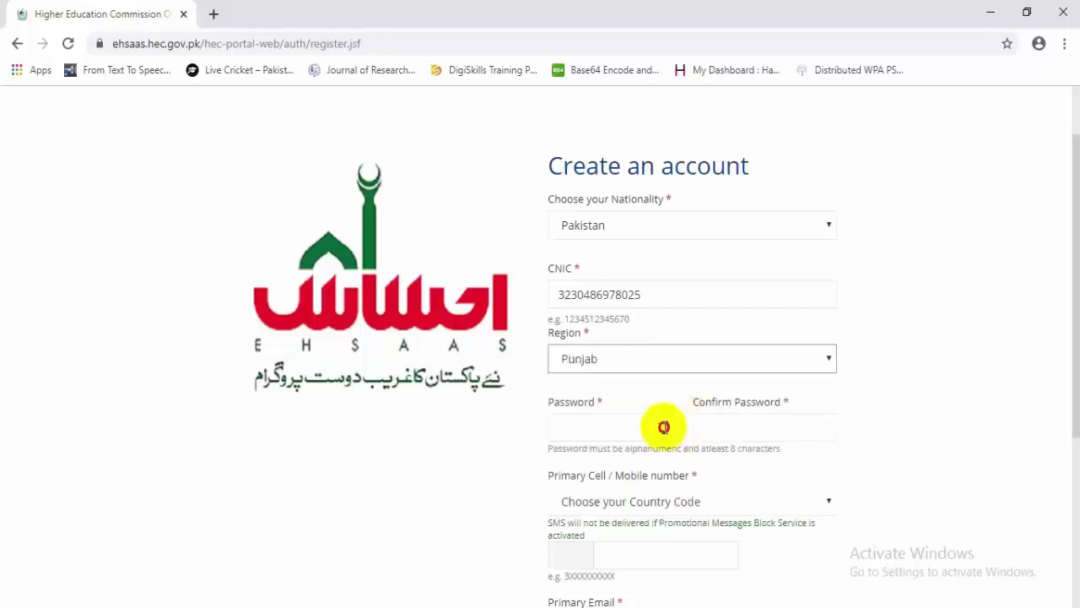
{"action": "left_click", "coordinate": [662, 426]}
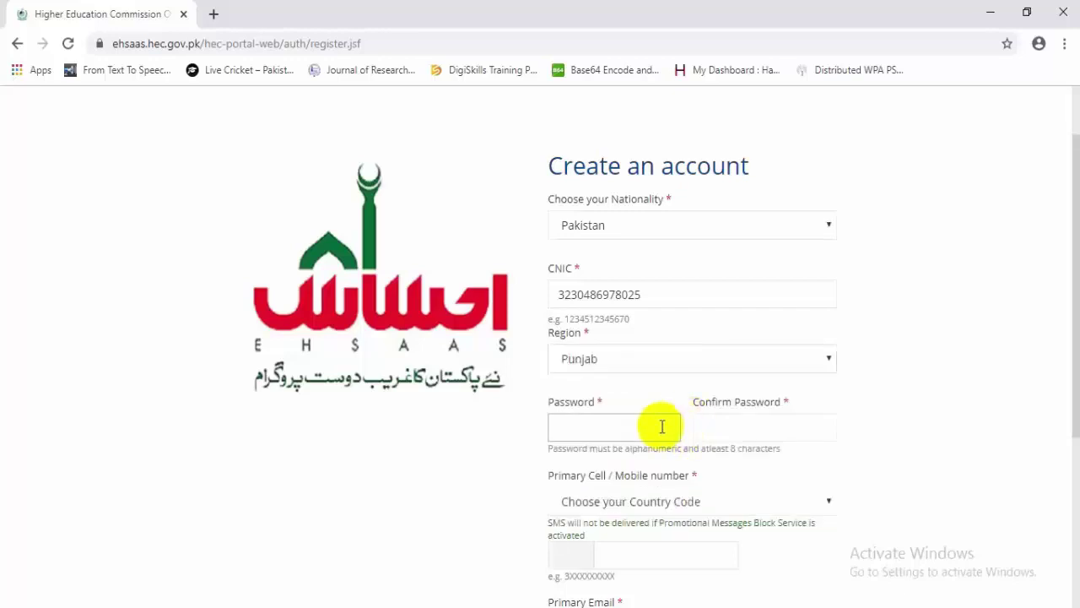
{"action": "type", "text": "a"}
{"action": "key", "text": "BackSpace"}
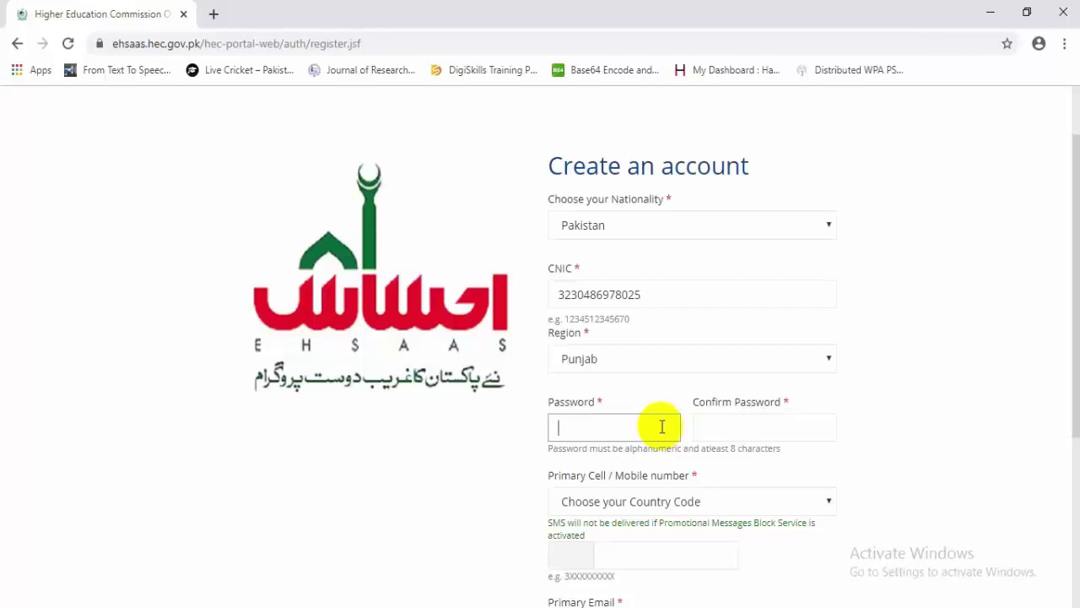
{"action": "type", "text": "••••••"}
{"action": "key", "text": "BackSpace"}
{"action": "key", "text": "BackSpace"}
{"action": "key", "text": "BackSpace"}
{"action": "key", "text": "BackSpace"}
{"action": "type", "text": "••••••••••••"}
{"action": "left_click", "coordinate": [788, 421]}
{"action": "type", "text": "••••••"}
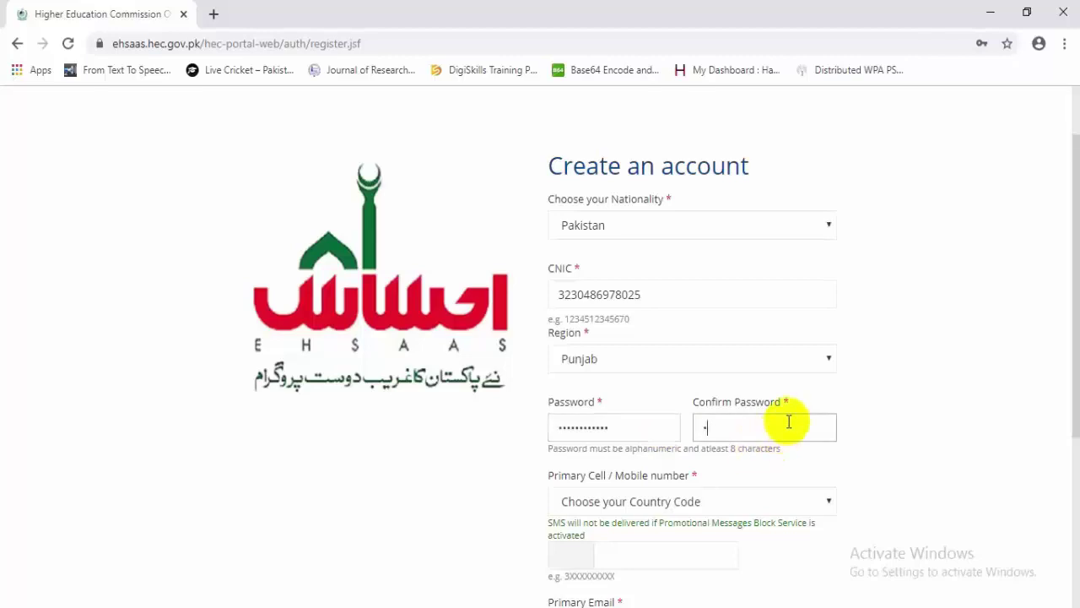
{"action": "type", "text": "••••••"}
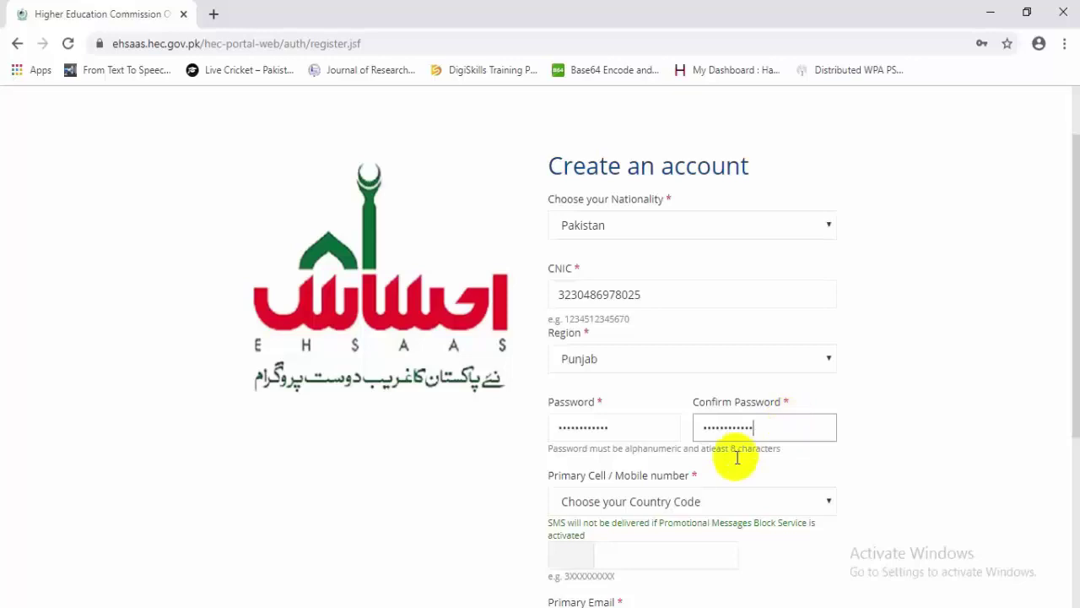
Set the mobile country code to Pakistan (+92)
{"action": "left_click", "coordinate": [716, 506]}
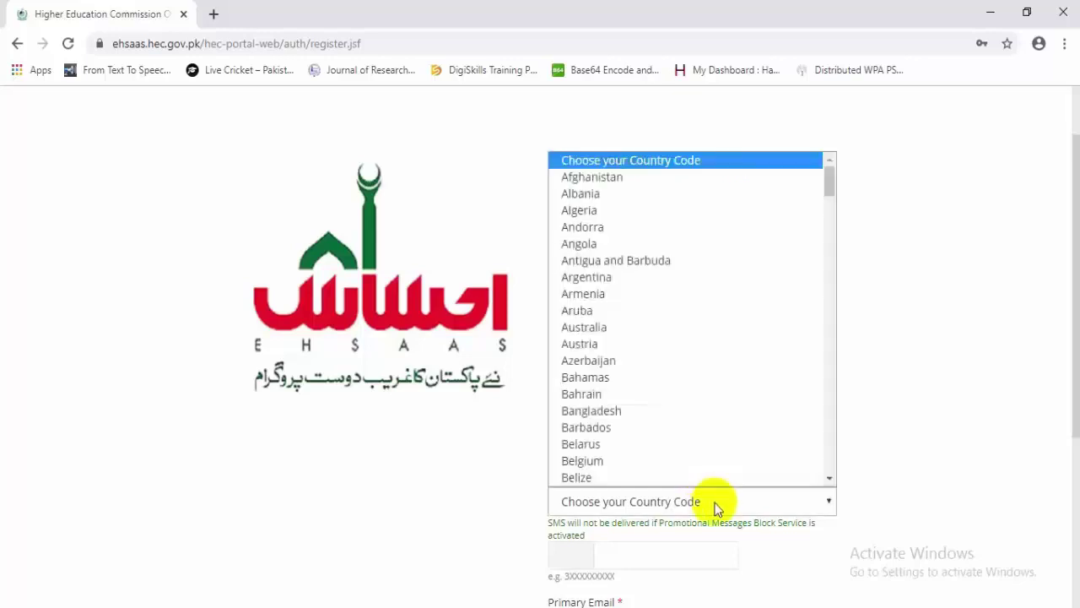
{"action": "left_click", "coordinate": [907, 426]}
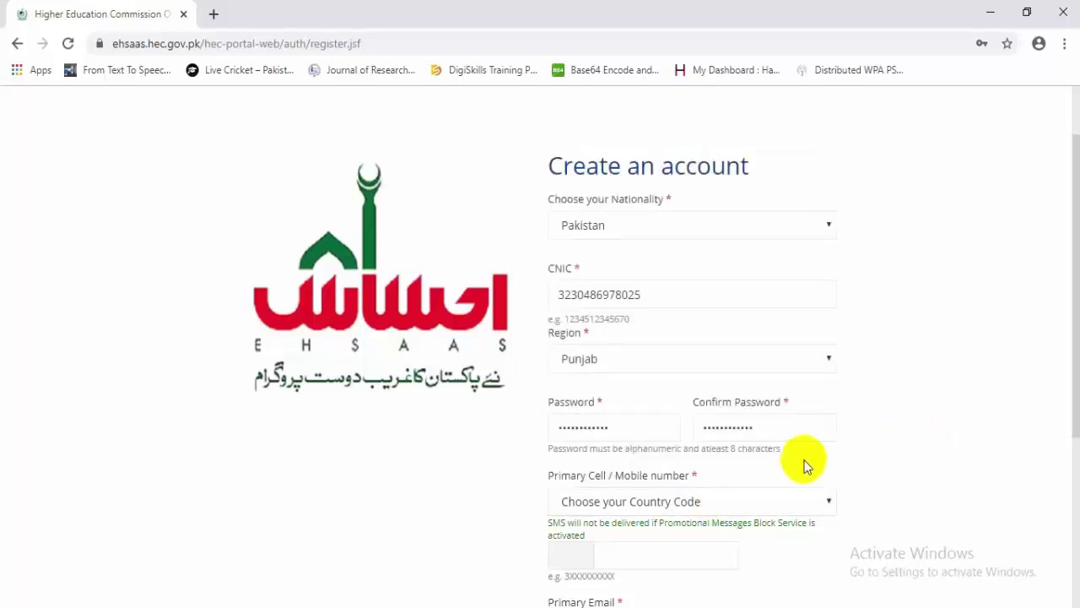
{"action": "left_click", "coordinate": [778, 507]}
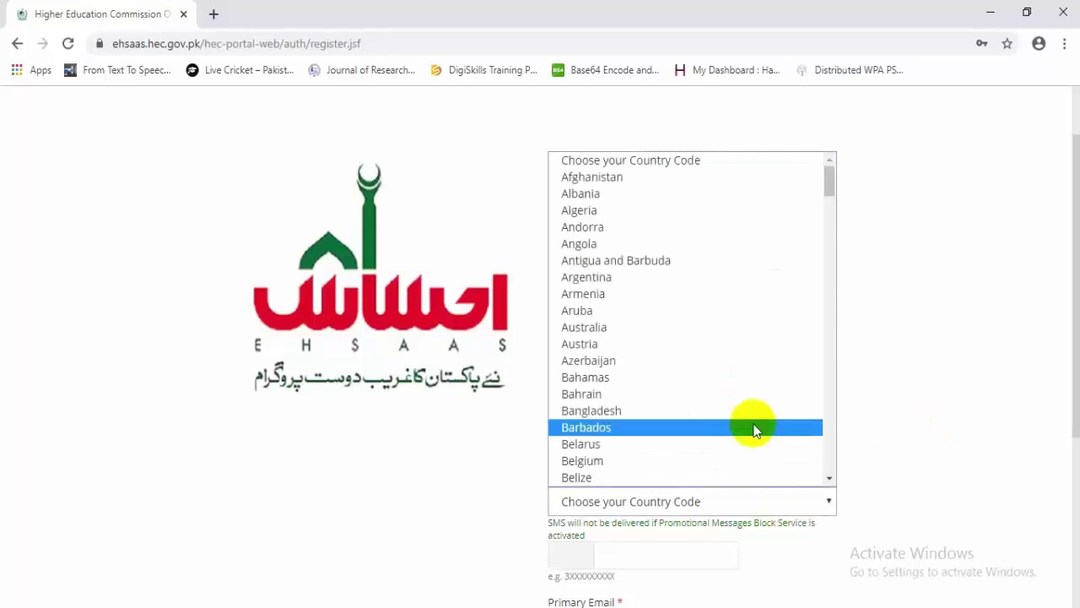
{"action": "key", "text": "p"}
{"action": "left_click", "coordinate": [711, 477]}
{"action": "scroll", "coordinate": [710, 477], "scroll_direction": "down", "scroll_amount": 1}
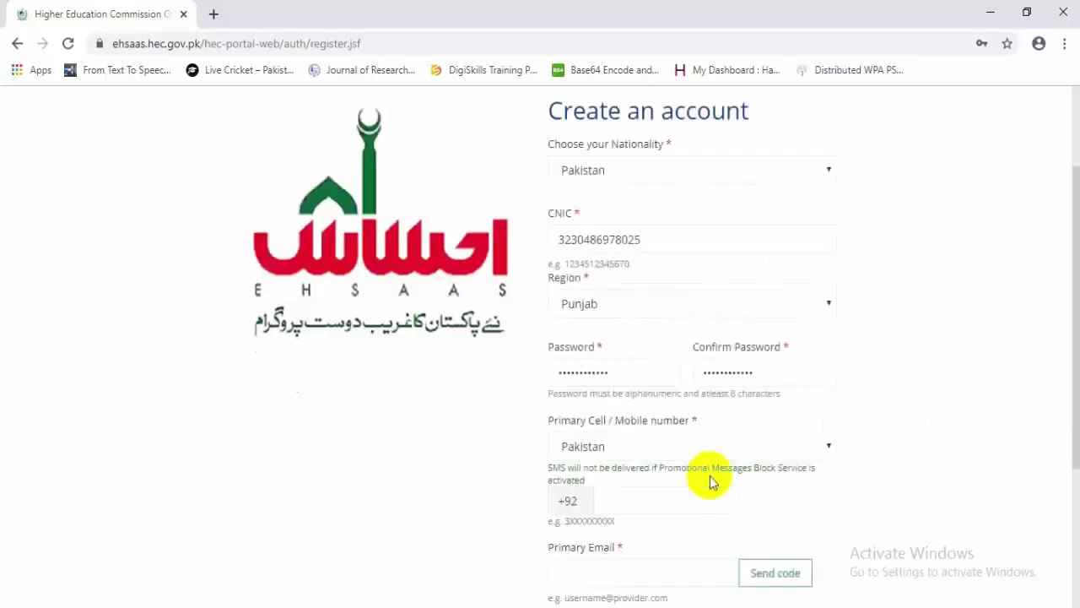
Enter the applicant's mobile number in the +92 field
{"action": "left_click", "coordinate": [683, 470]}
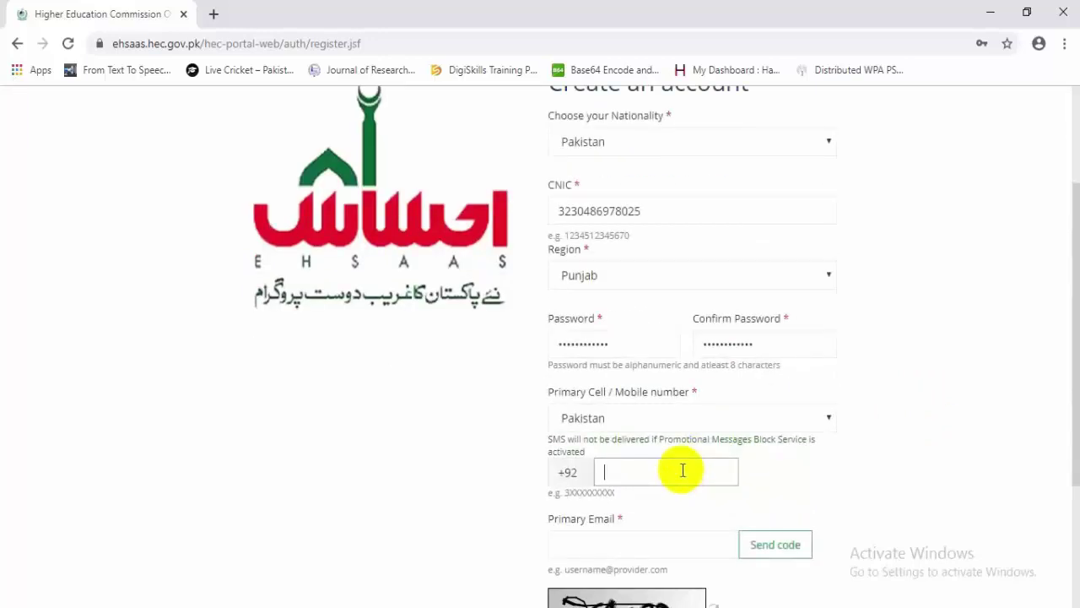
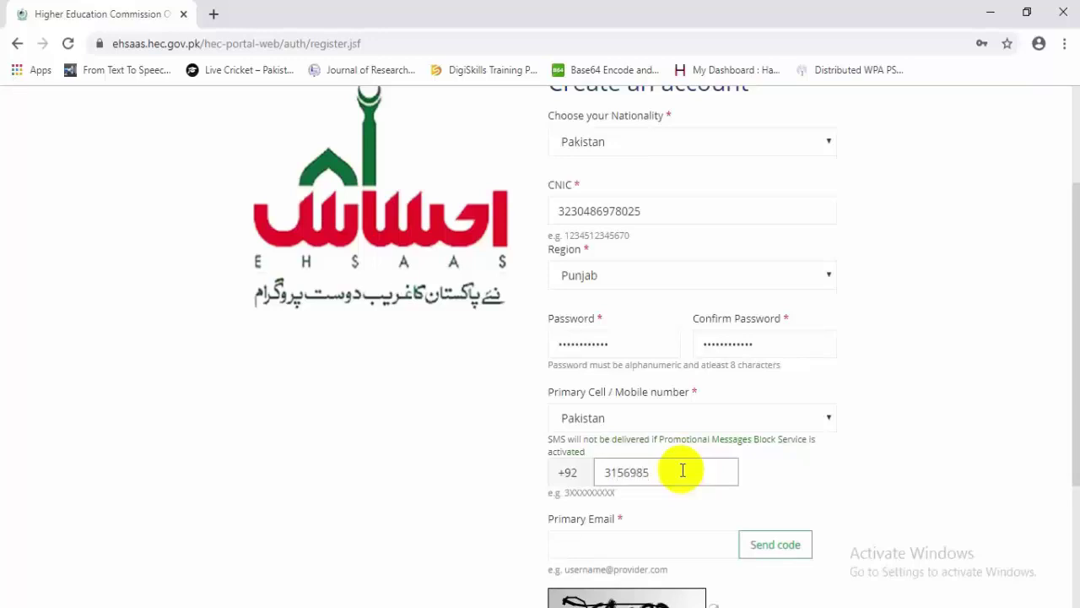
{"action": "scroll", "coordinate": [683, 469], "scroll_direction": "down", "scroll_amount": 3}
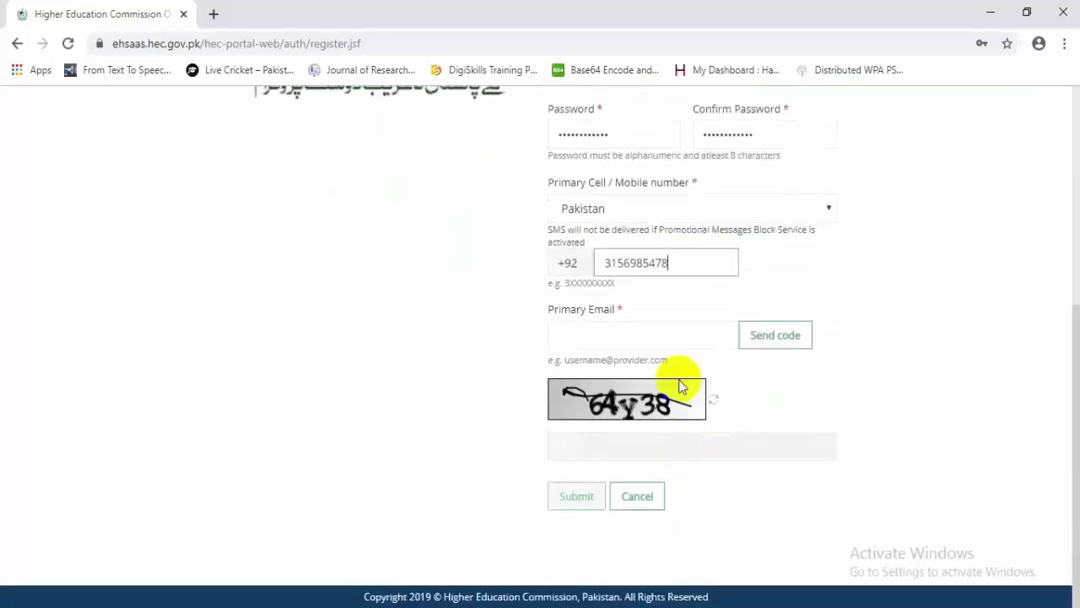
{"action": "left_click", "coordinate": [689, 324]}
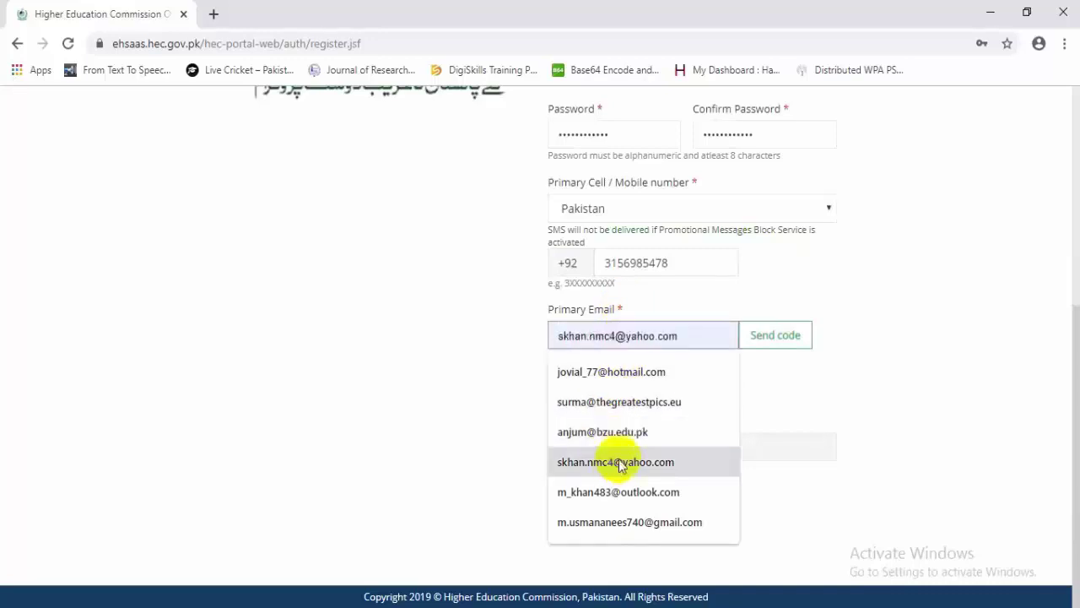
Try a saved e-mail, then replace the already-registered address and send a verification code
{"action": "left_click", "coordinate": [632, 433]}
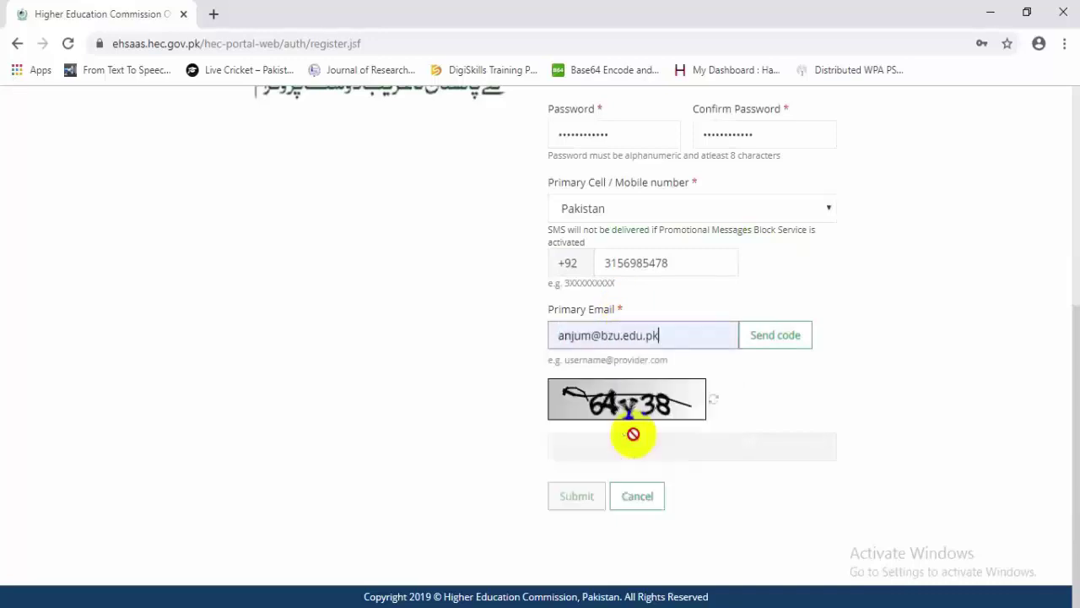
{"action": "left_click", "coordinate": [769, 338]}
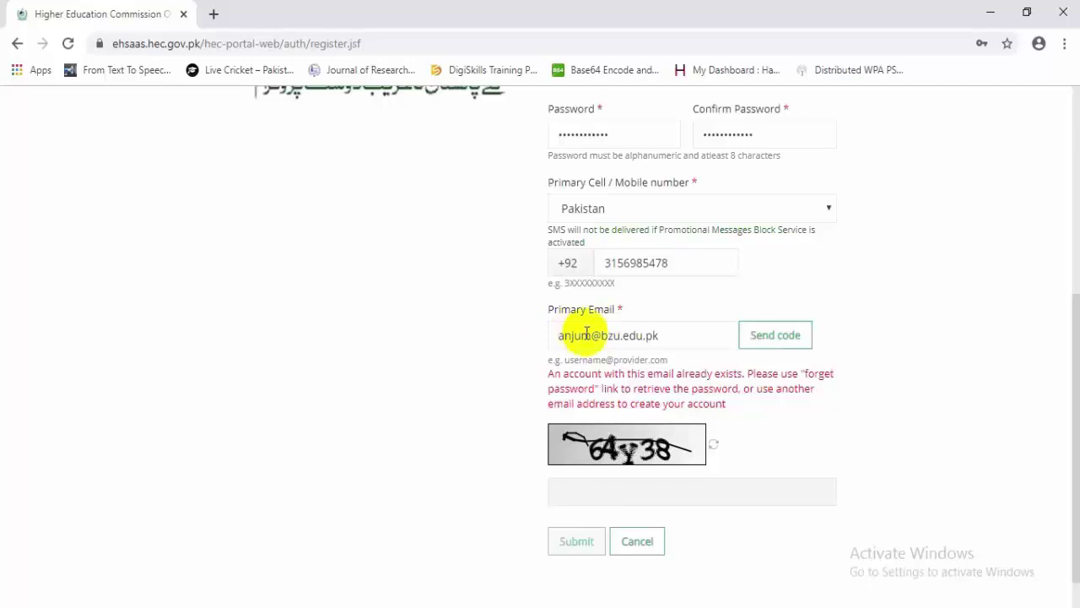
{"action": "left_click", "coordinate": [653, 335]}
{"action": "left_click_drag", "start_coordinate": [652, 334], "coordinate": [526, 340]}
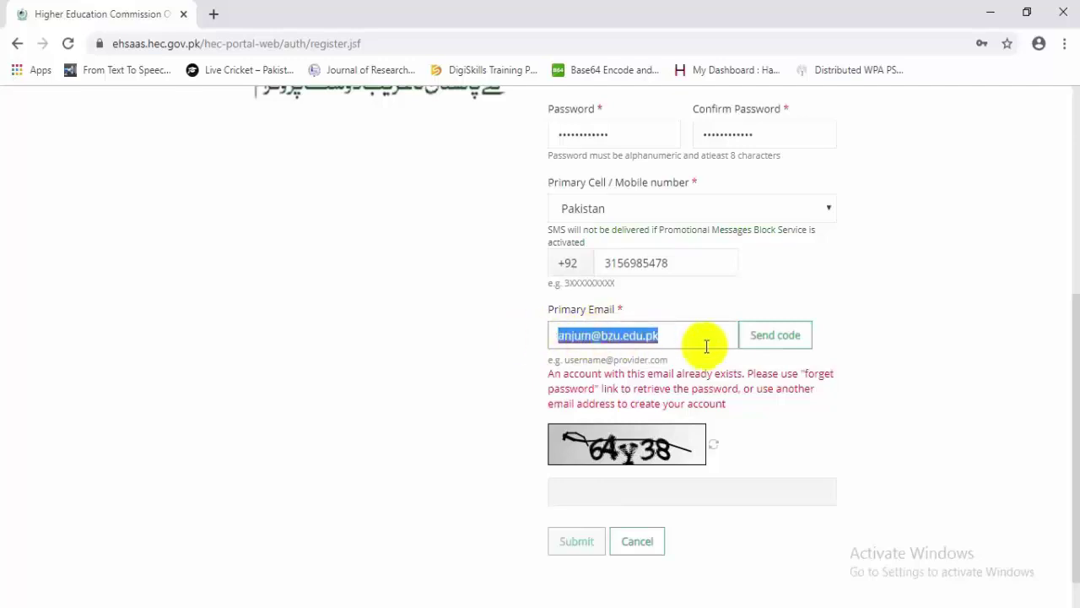
{"action": "left_click_drag", "start_coordinate": [675, 338], "coordinate": [530, 342]}
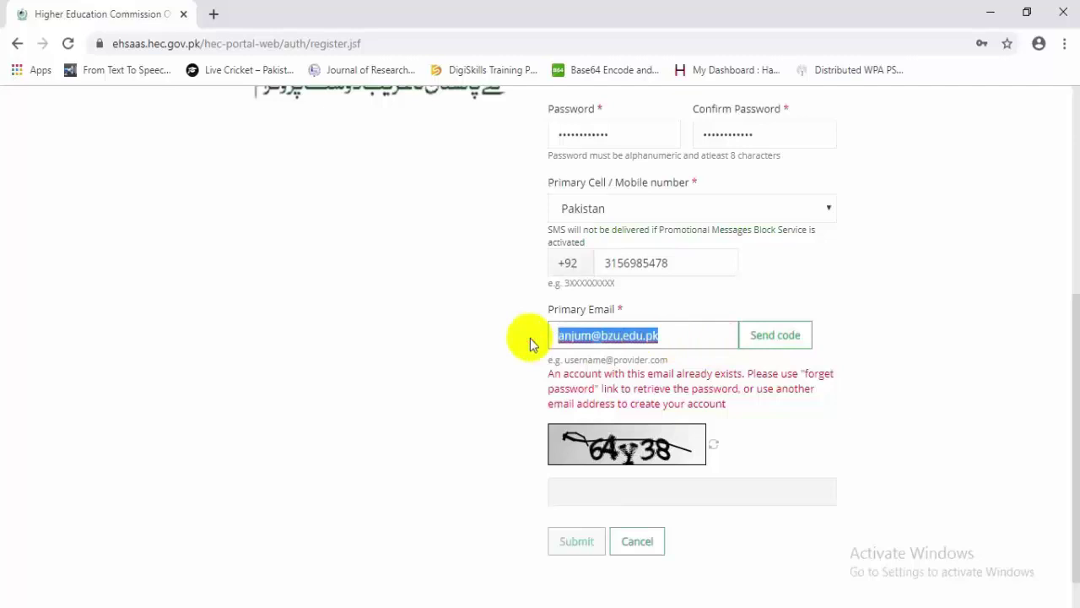
{"action": "key", "text": "ctrl+v"}
{"action": "left_click", "coordinate": [774, 335]}
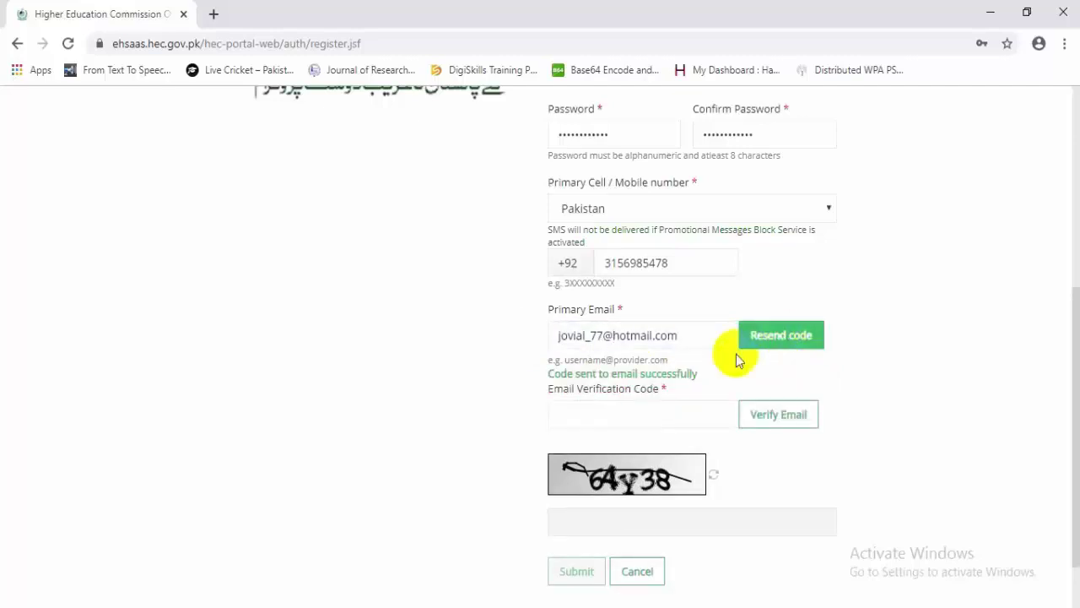
{"action": "left_click", "coordinate": [581, 410]}
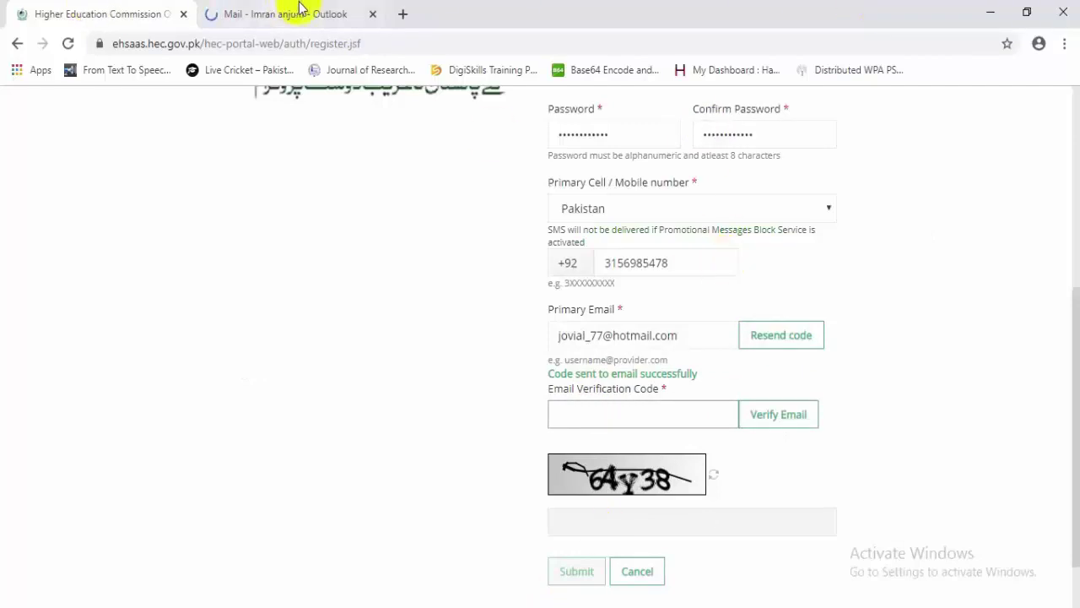
Enter the code received by e-mail and verify the e-mail address
{"action": "left_click", "coordinate": [372, 15]}
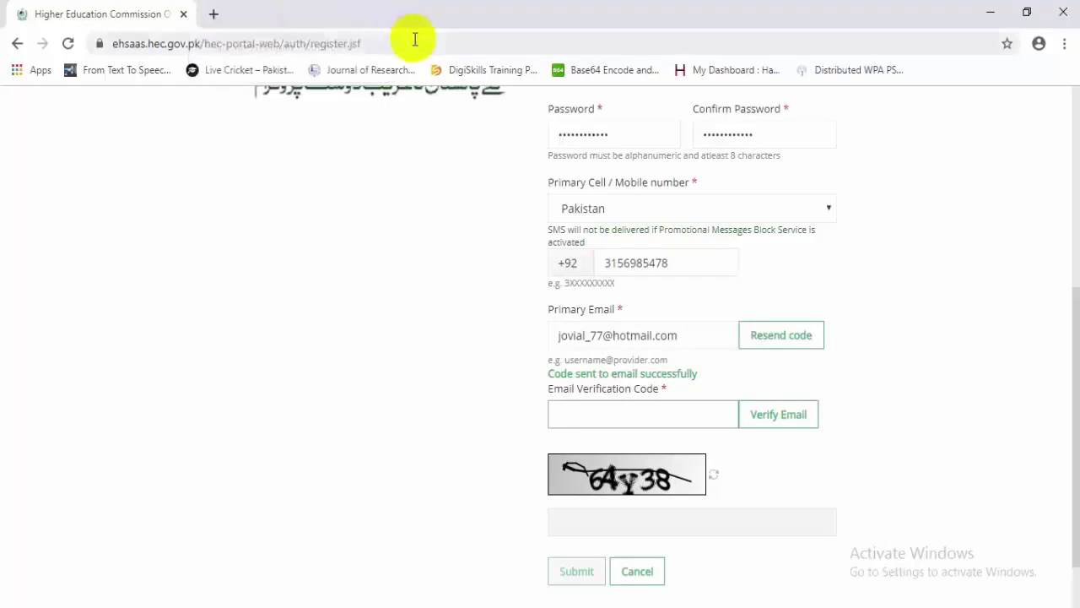
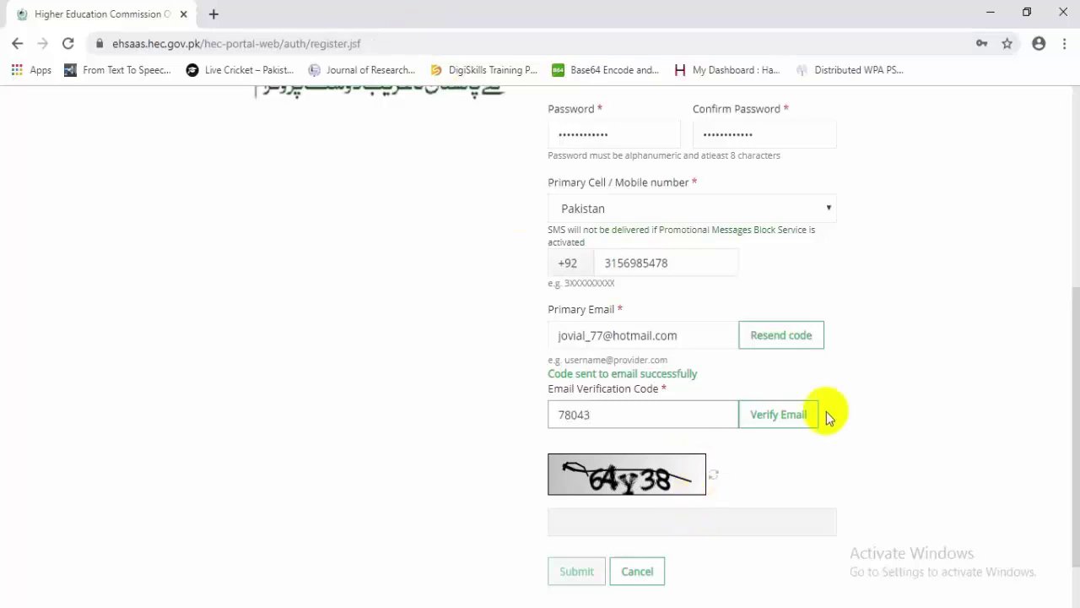
{"action": "left_click", "coordinate": [793, 416]}
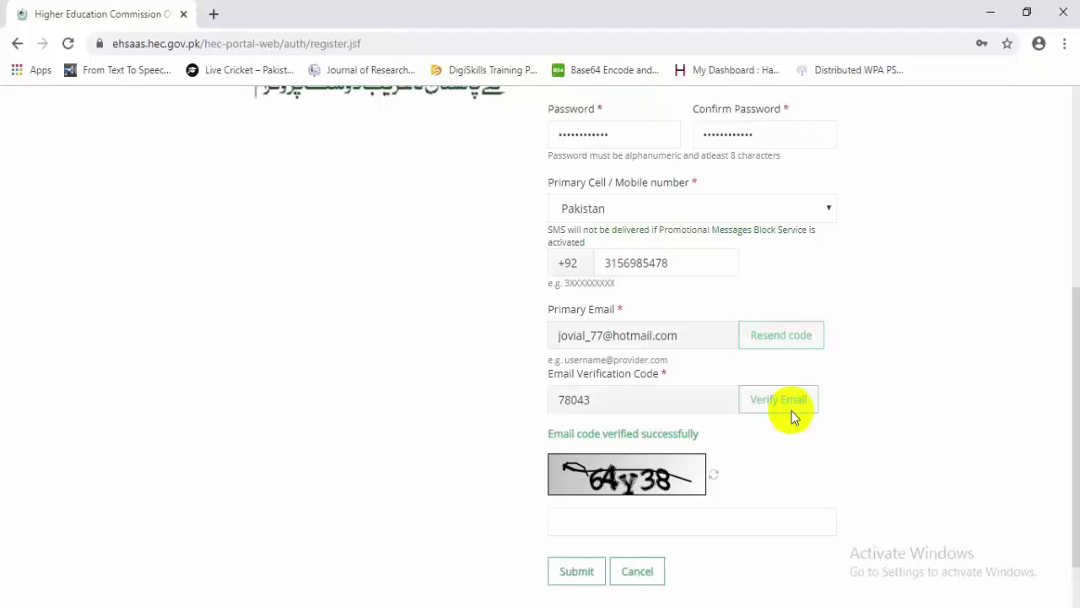
Enter the captcha text and submit the registration form
{"action": "left_click", "coordinate": [614, 521]}
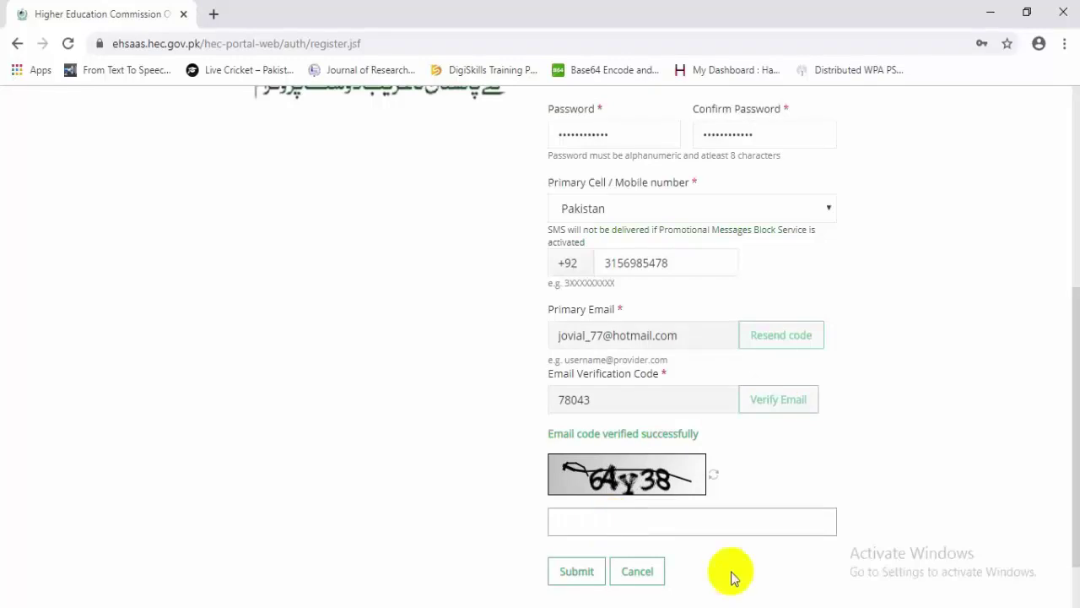
{"action": "type", "text": "64y38"}
{"action": "left_click", "coordinate": [561, 572]}
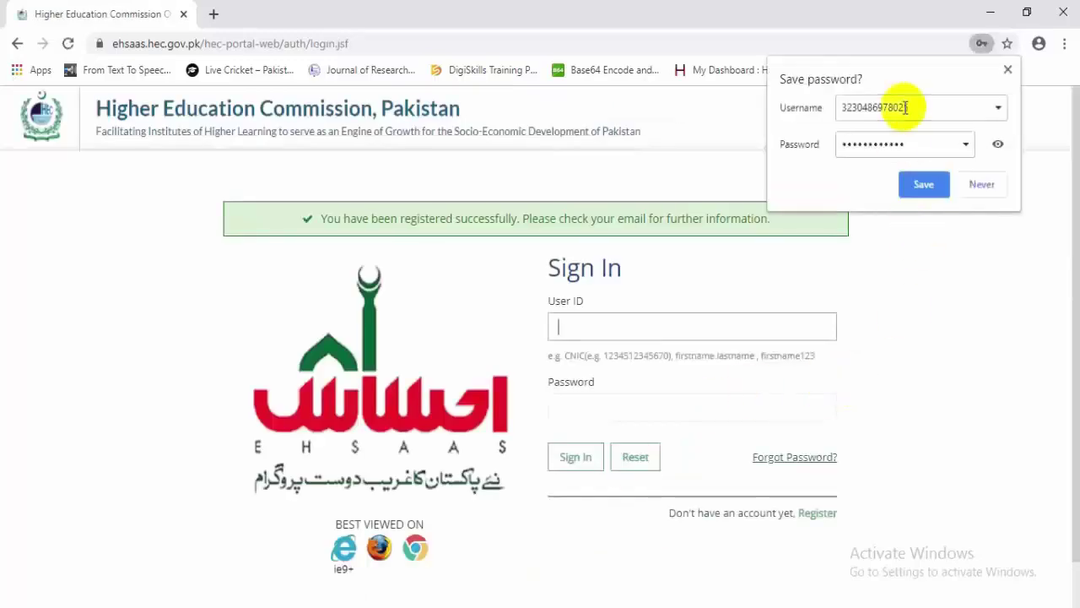
Copy the registered CNIC and paste it as the sign-in user ID
{"action": "left_click_drag", "start_coordinate": [911, 107], "coordinate": [839, 108]}
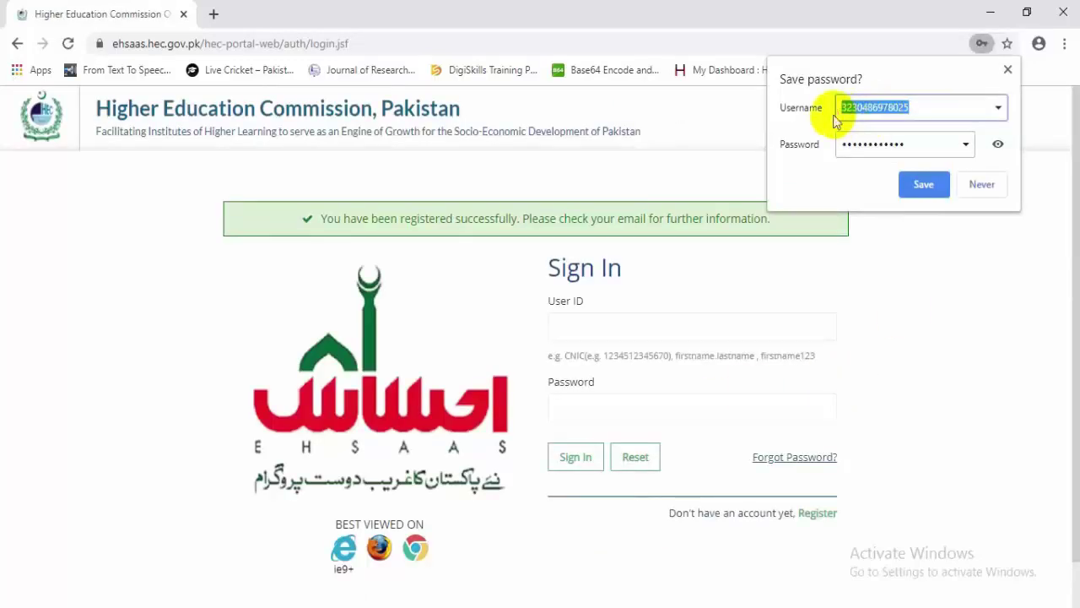
{"action": "right_click", "coordinate": [878, 115]}
{"action": "left_click", "coordinate": [906, 171]}
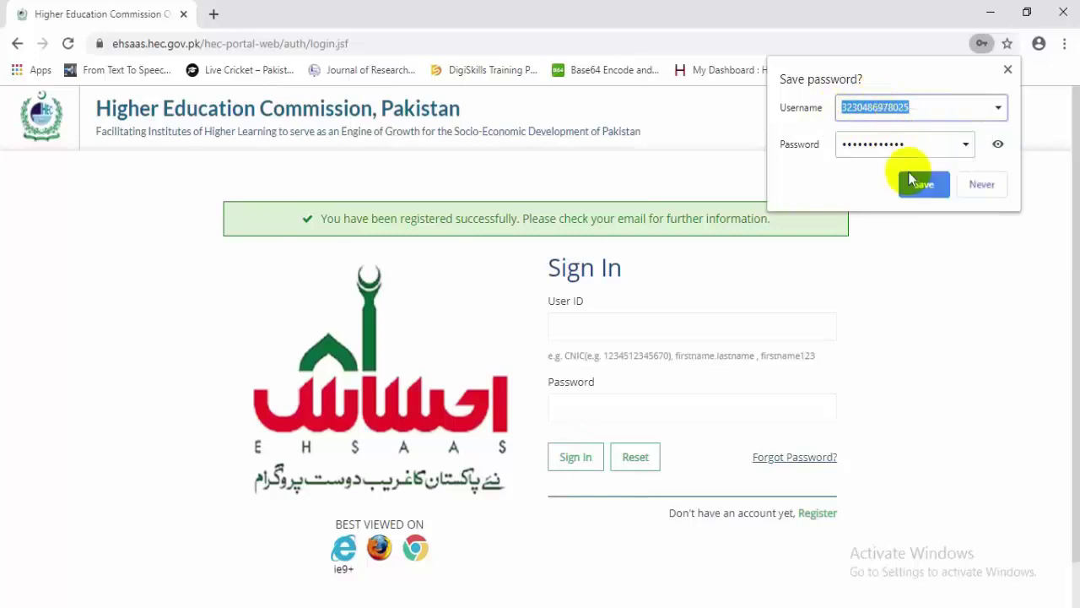
{"action": "left_click", "coordinate": [550, 325]}
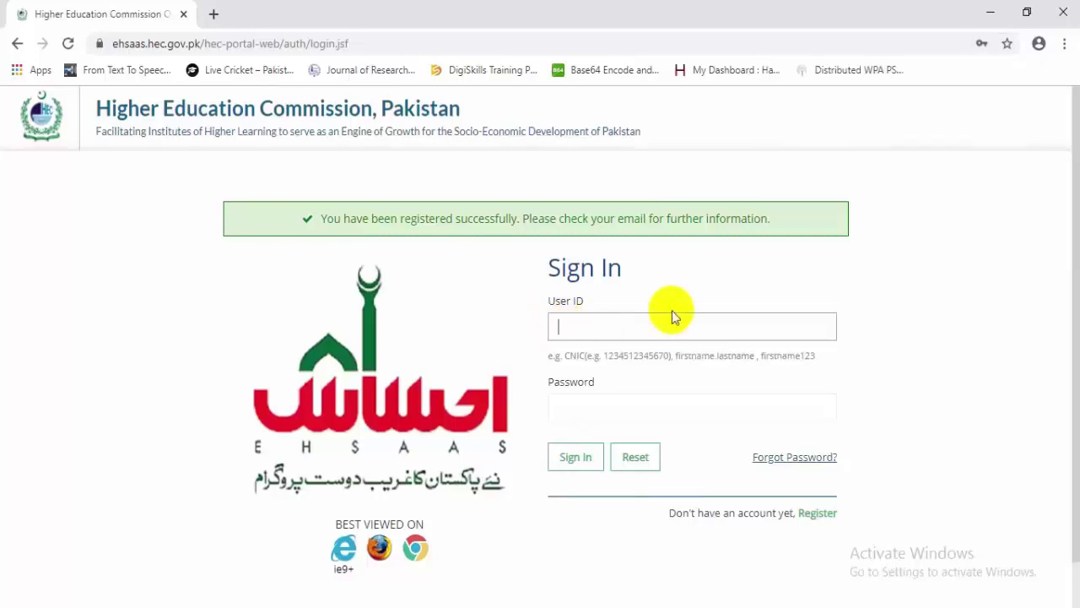
{"action": "type", "text": "v"}
{"action": "key", "text": "BackSpace"}
{"action": "key", "text": "ctrl+v"}
Enter the account password and sign in
{"action": "left_click", "coordinate": [618, 414]}
{"action": "type", "text": "*"}
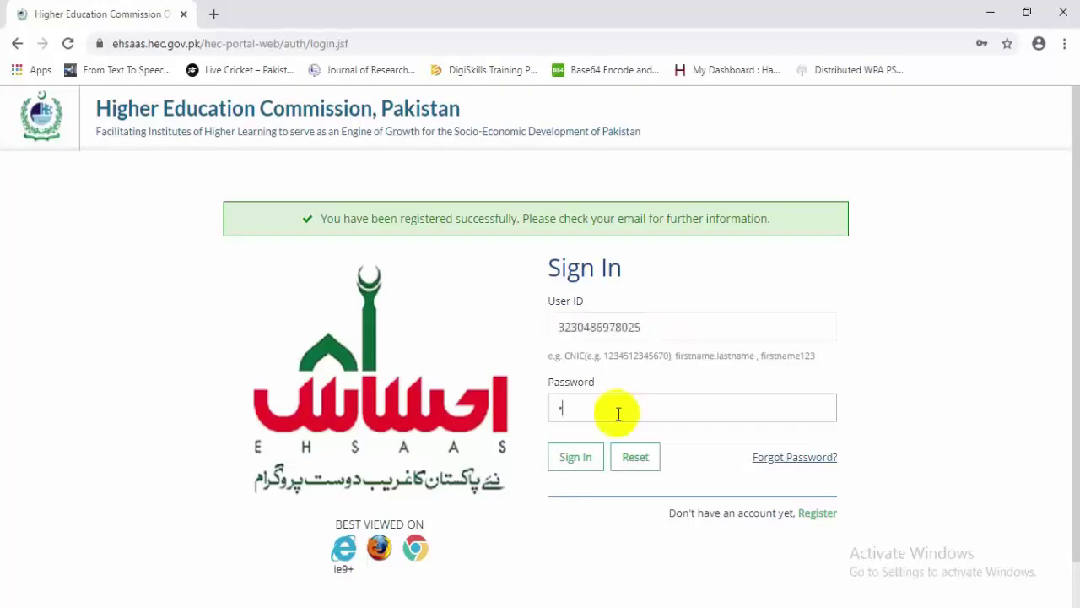
{"action": "type", "text": "***********"}
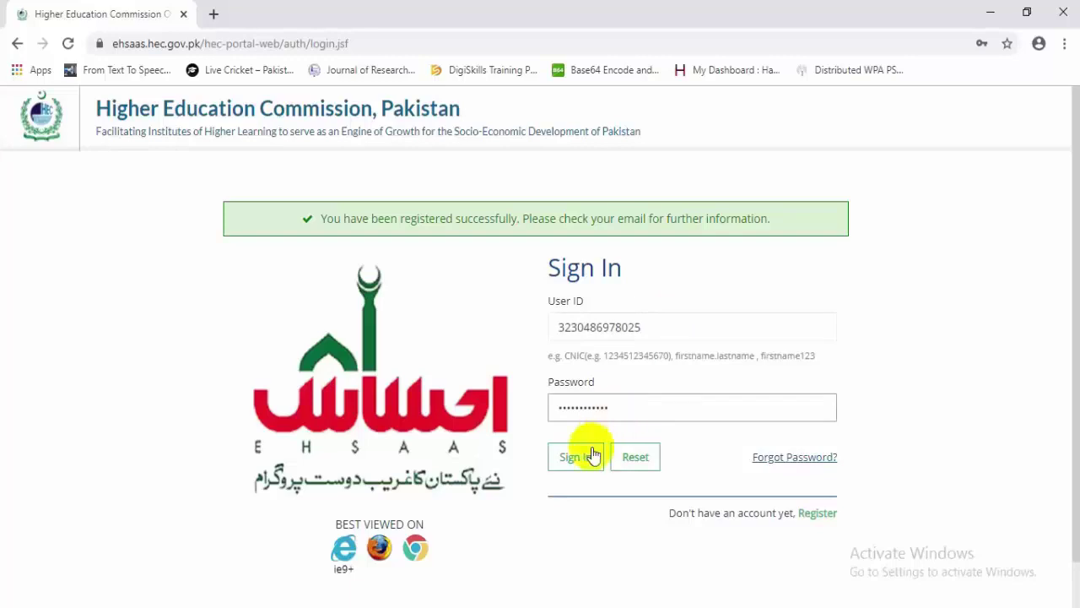
{"action": "left_click", "coordinate": [590, 468]}
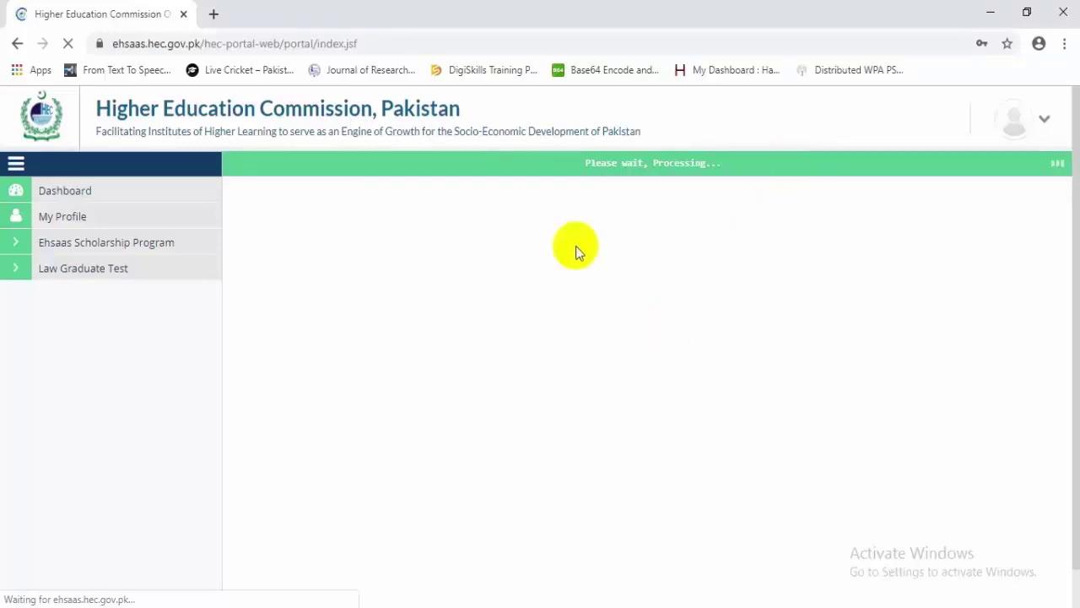
Dismiss the saved-passwords bubble and follow the Dashboard's Complete 'My Profile' link
{"action": "left_click", "coordinate": [76, 218]}
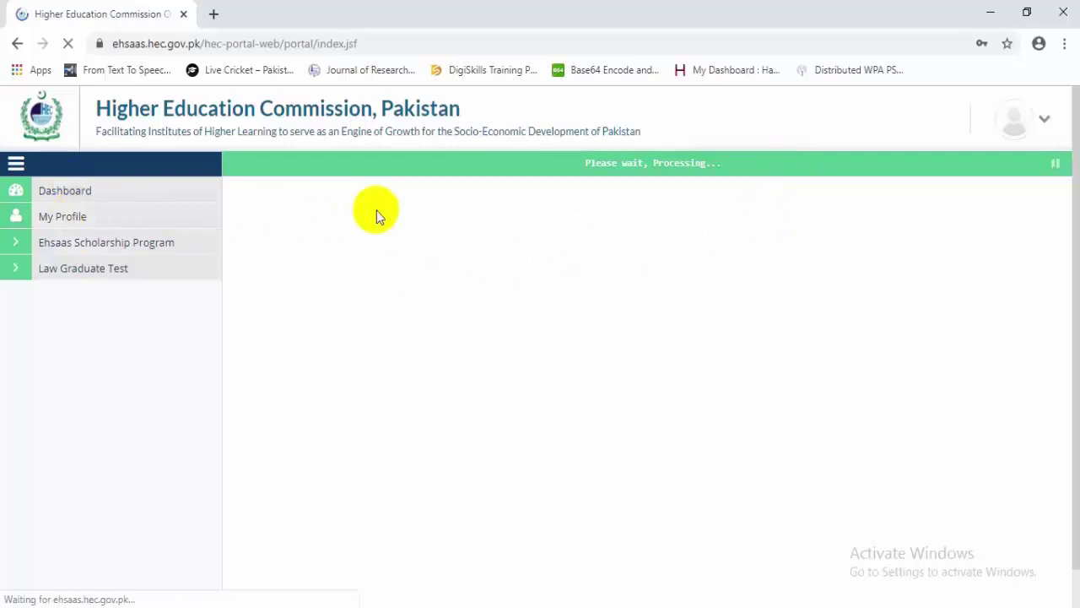
{"action": "left_click", "coordinate": [982, 43]}
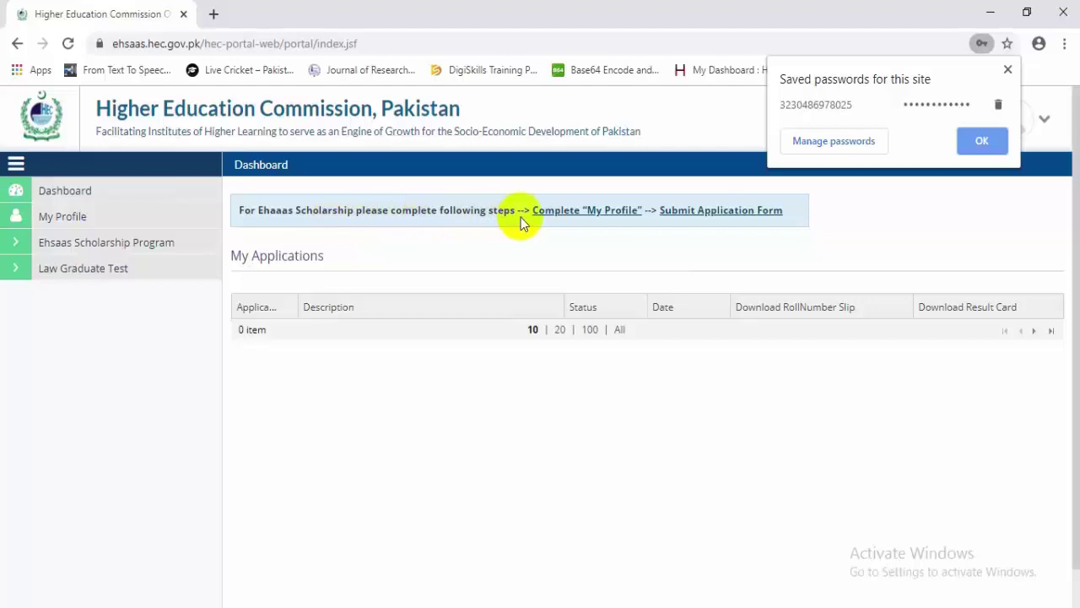
{"action": "left_click", "coordinate": [586, 213]}
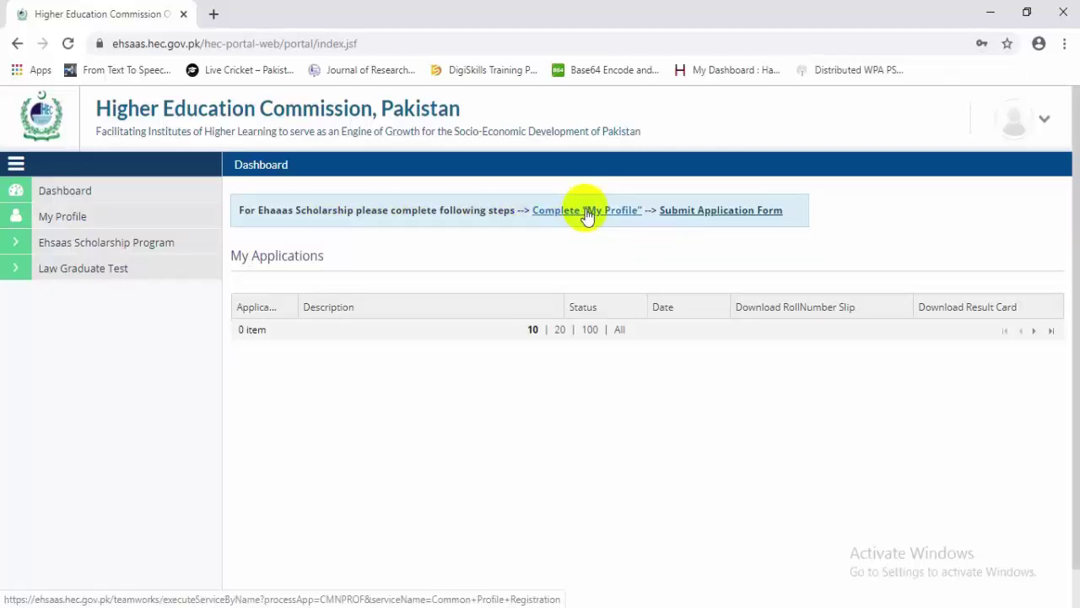
{"action": "left_click", "coordinate": [588, 215]}
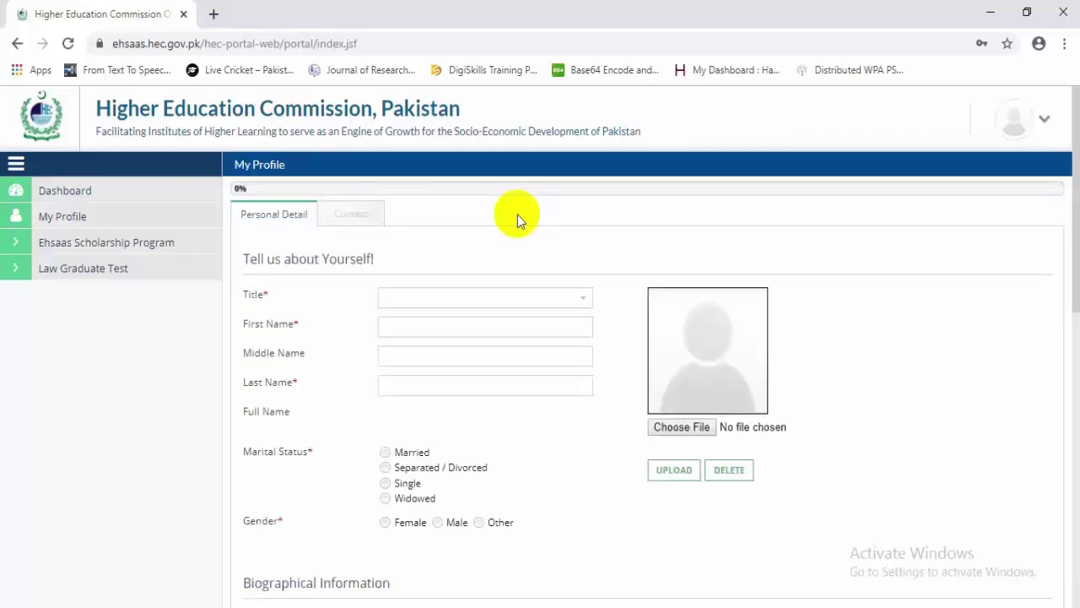
Set the title to Mr
{"action": "left_click", "coordinate": [584, 301]}
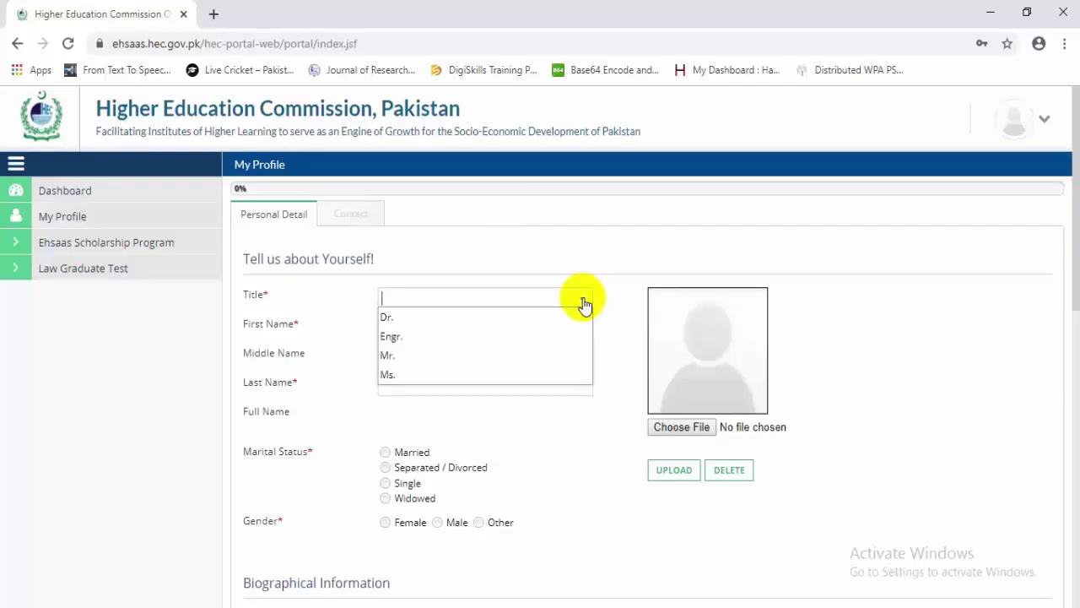
{"action": "left_click", "coordinate": [584, 301]}
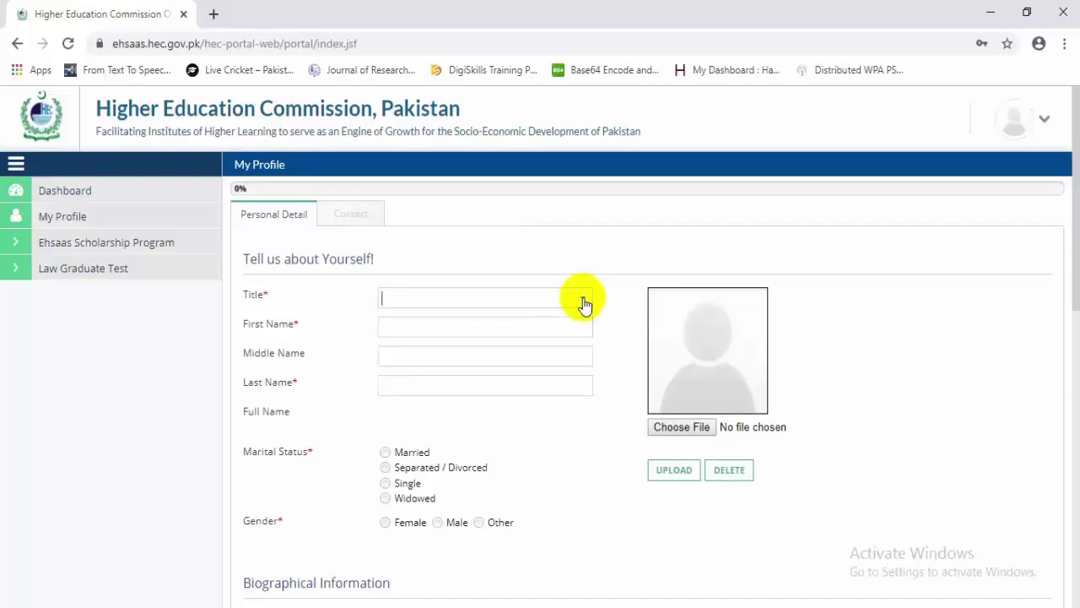
{"action": "left_click", "coordinate": [584, 302]}
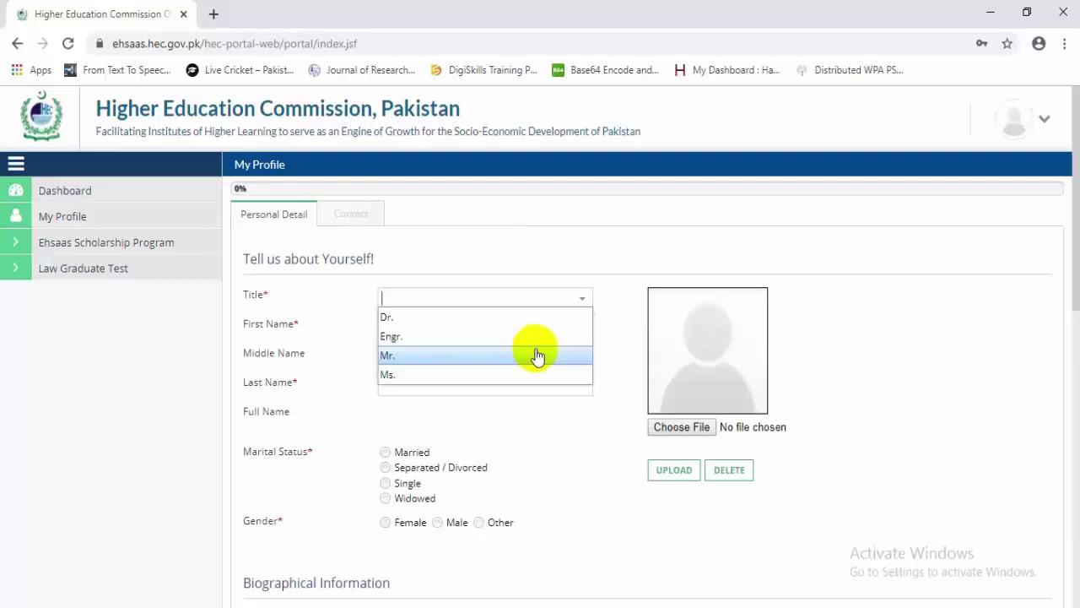
{"action": "left_click", "coordinate": [534, 355]}
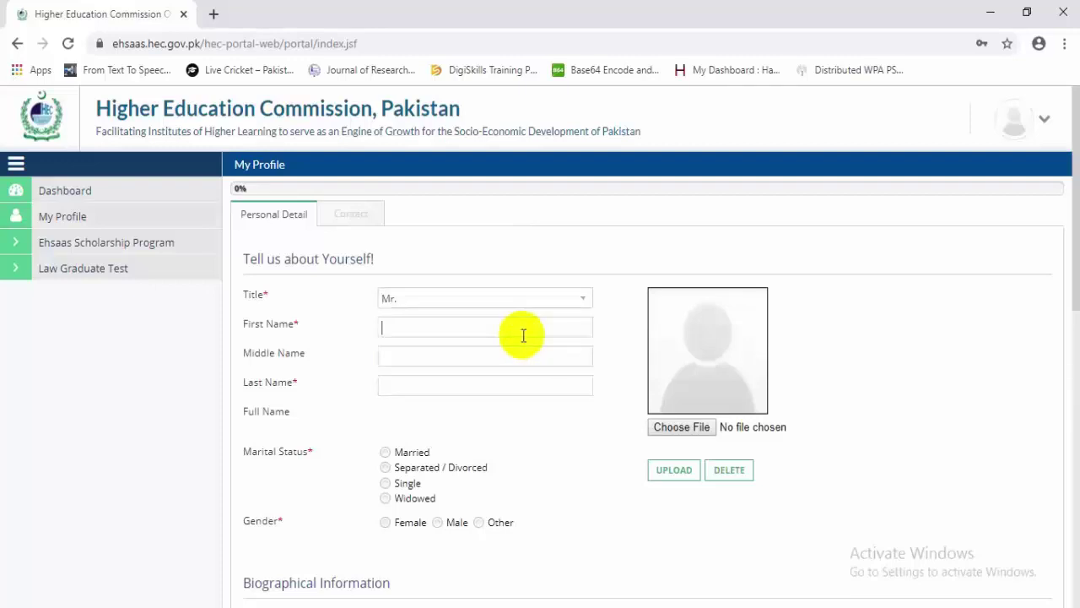
Enter the applicant's first, middle and last names
{"action": "left_click", "coordinate": [523, 335]}
{"action": "left_click", "coordinate": [510, 348]}
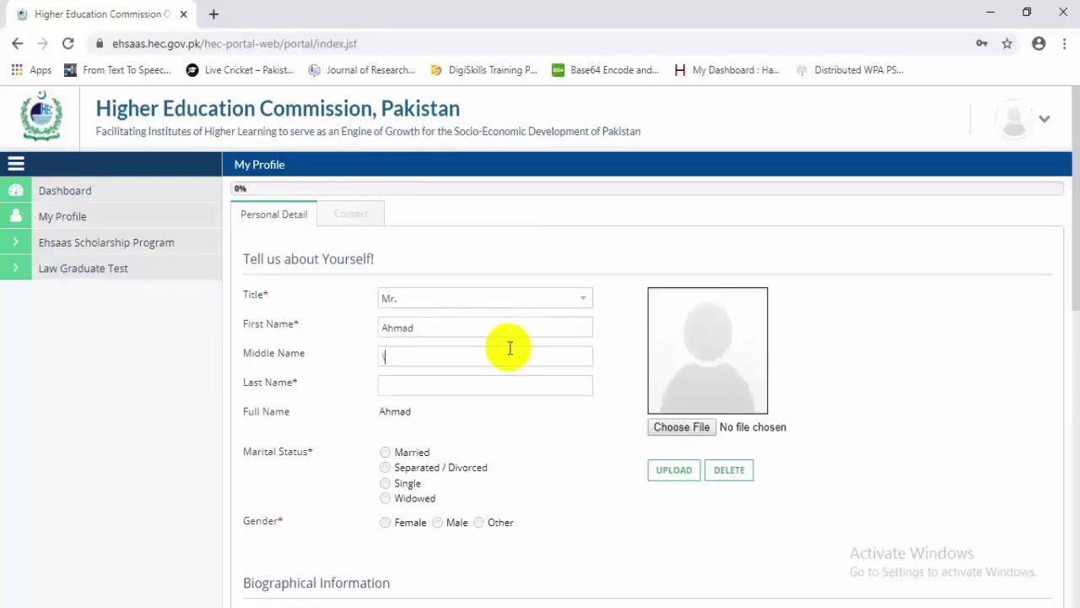
{"action": "type", "text": "M"}
{"action": "key", "text": "BackSpace"}
{"action": "type", "text": "M"}
{"action": "key", "text": "BackSpace"}
{"action": "left_click", "coordinate": [478, 386]}
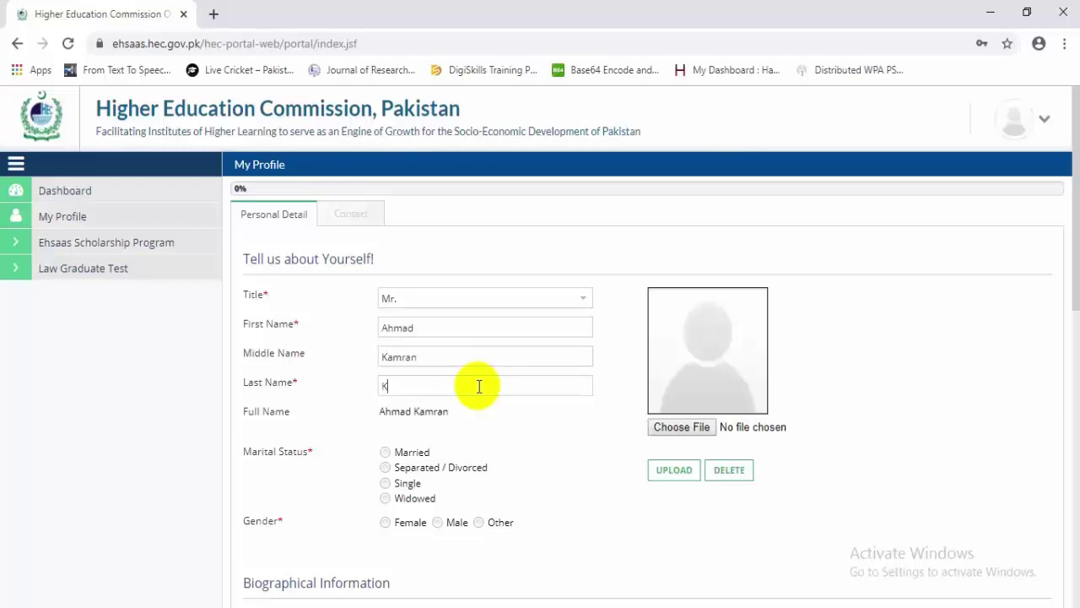
{"action": "left_click", "coordinate": [346, 443]}
Mark marital status as Single and gender as Male
{"action": "scroll", "coordinate": [345, 442], "scroll_direction": "down", "scroll_amount": 1}
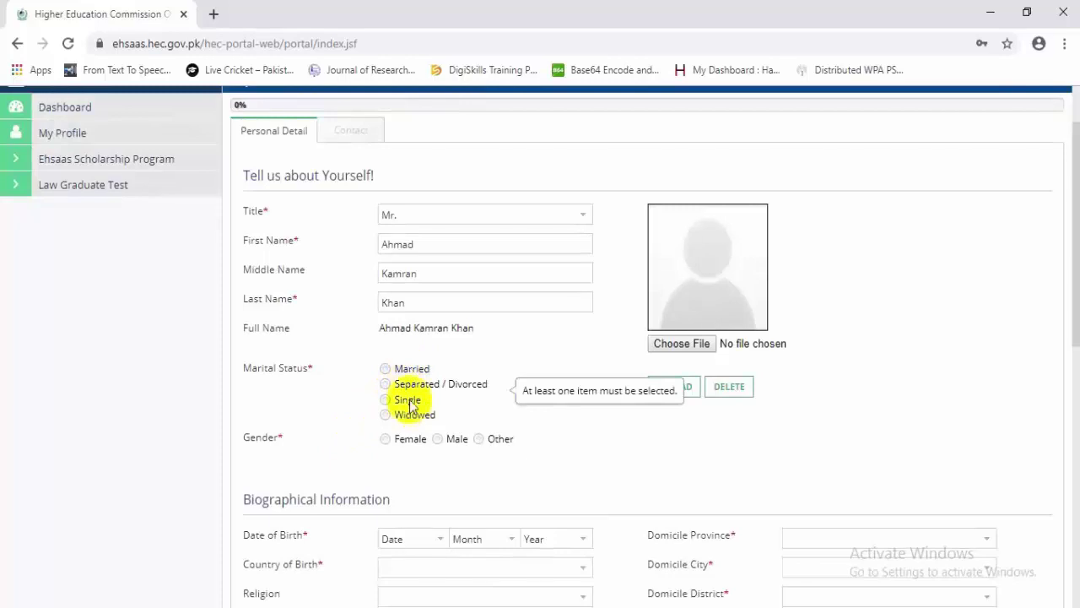
{"action": "left_click", "coordinate": [385, 400]}
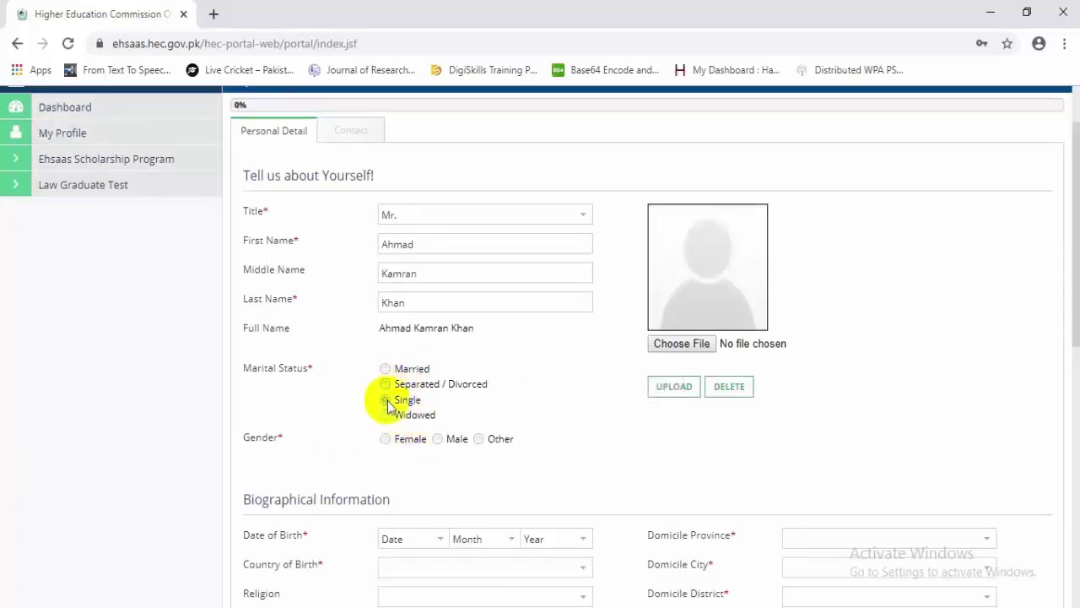
{"action": "left_click", "coordinate": [437, 440]}
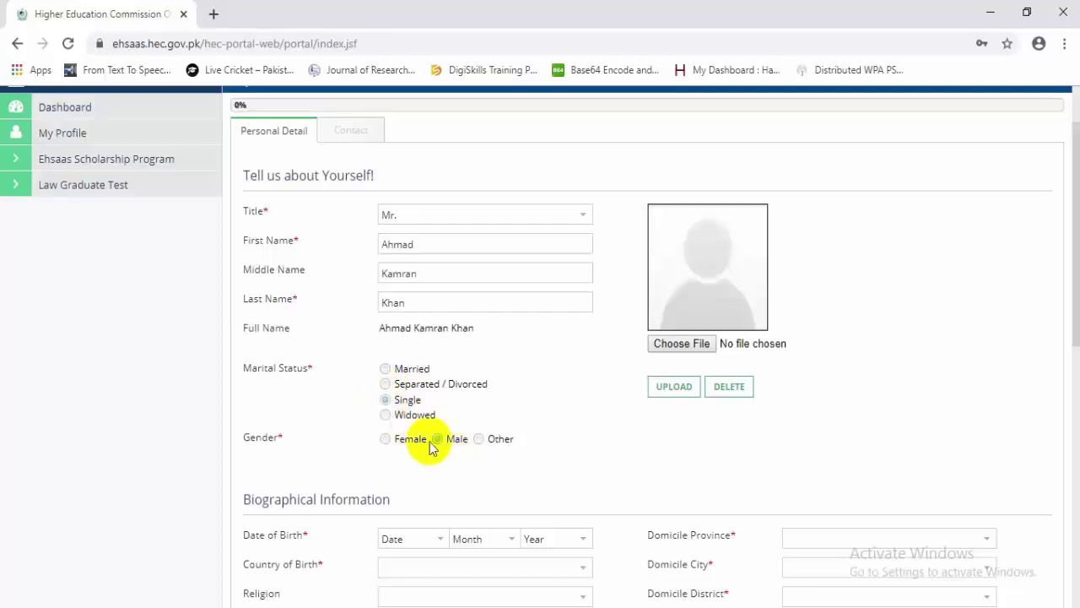
Set the date of birth to 1 January 1967
{"action": "scroll", "coordinate": [477, 496], "scroll_direction": "down", "scroll_amount": 2}
{"action": "scroll", "coordinate": [477, 496], "scroll_direction": "down", "scroll_amount": 1}
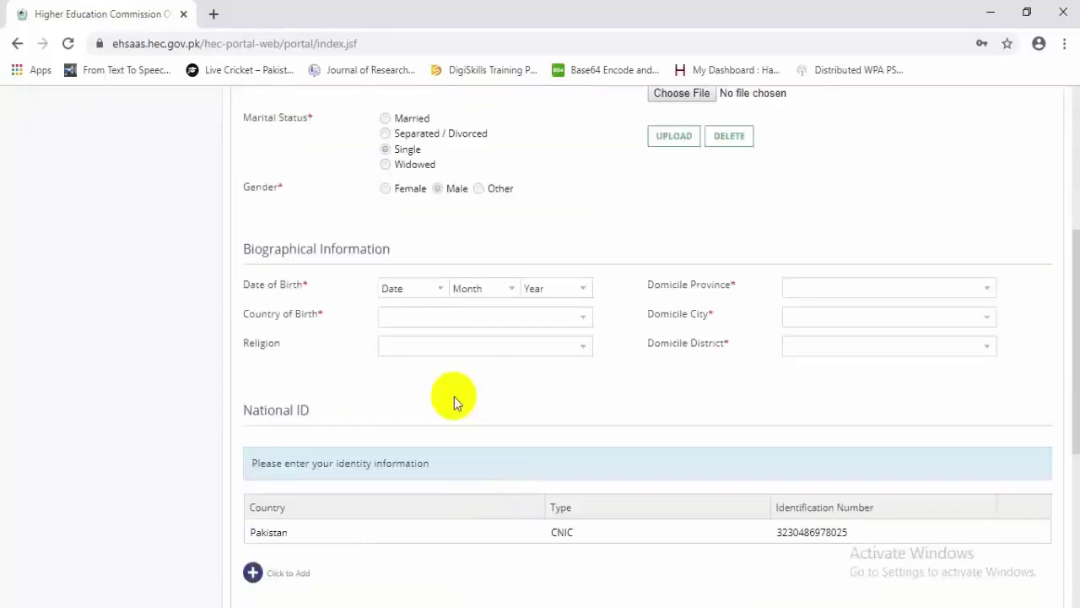
{"action": "left_click", "coordinate": [442, 291]}
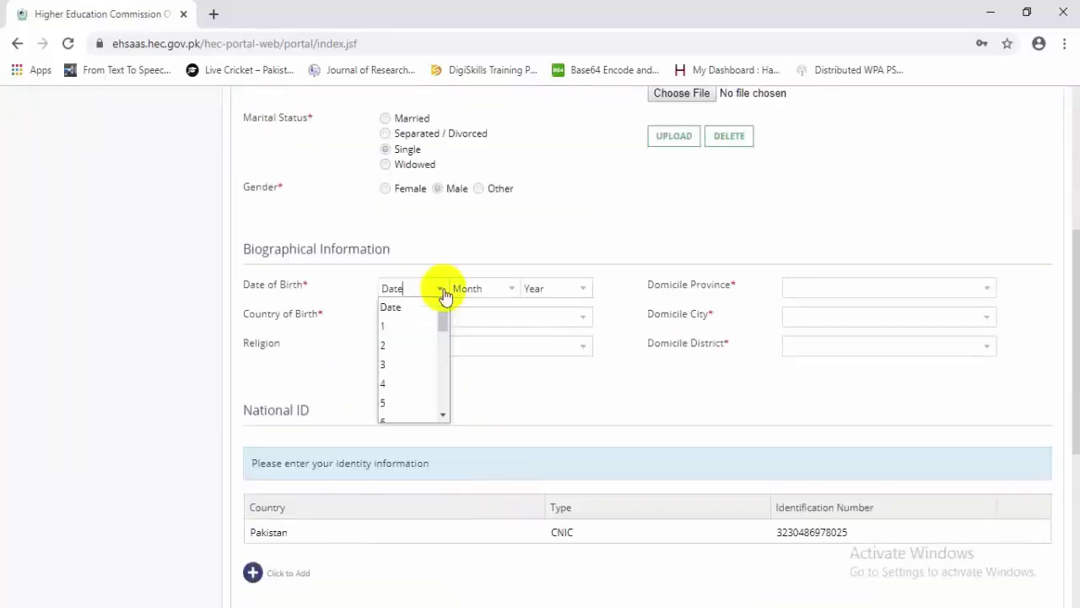
{"action": "left_click", "coordinate": [384, 326]}
{"action": "left_click", "coordinate": [510, 291]}
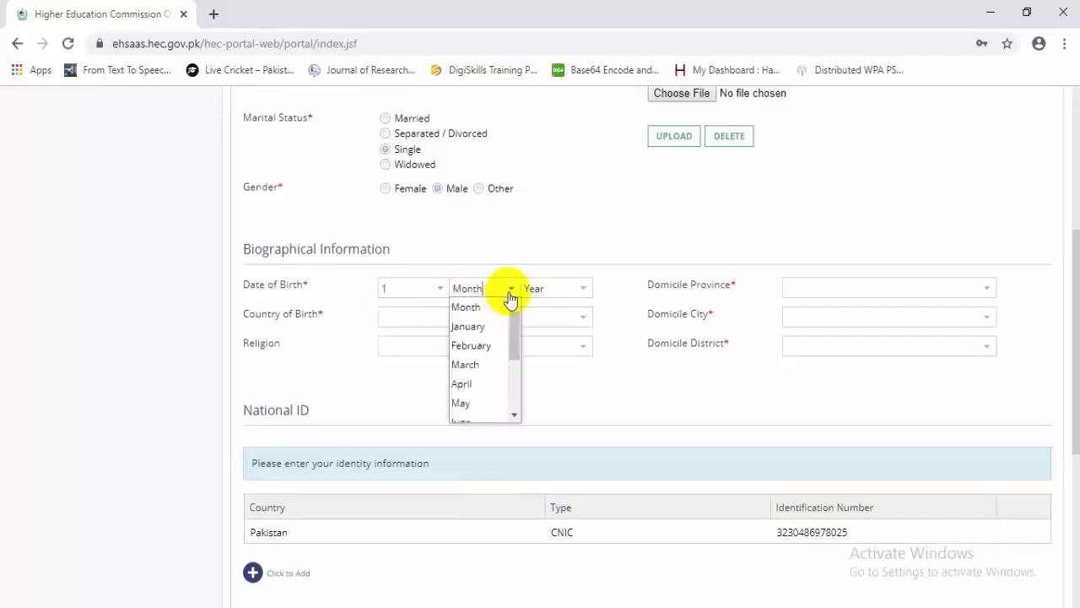
{"action": "left_click", "coordinate": [469, 329]}
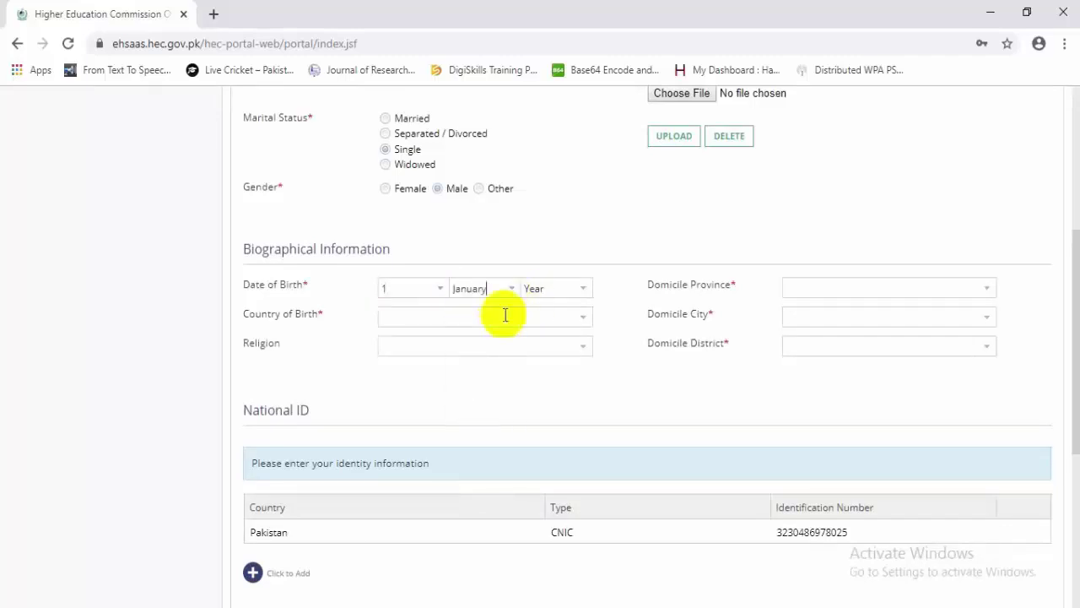
{"action": "left_click", "coordinate": [582, 293]}
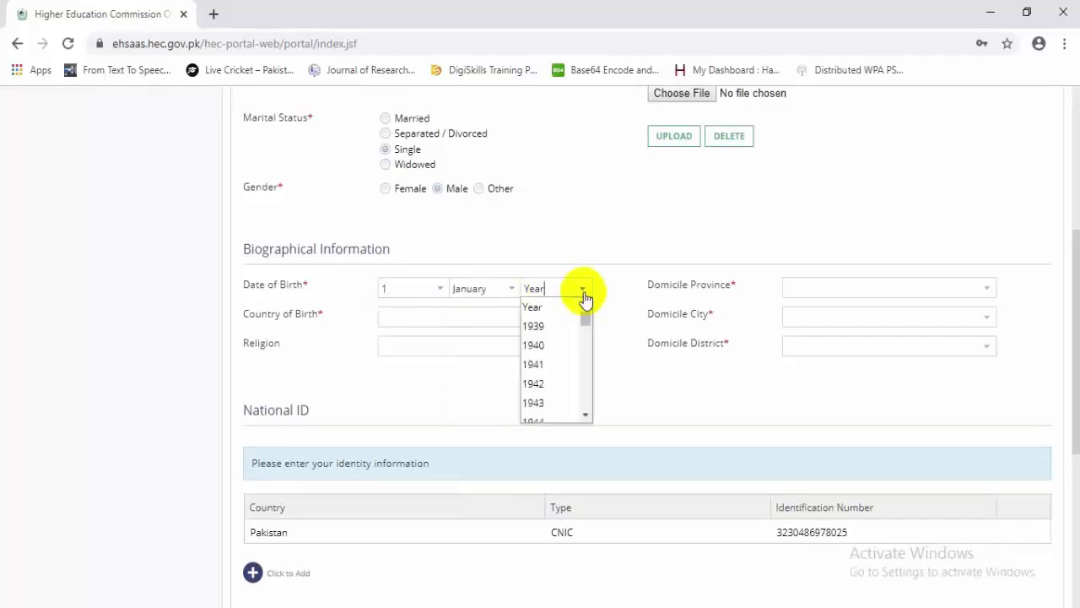
{"action": "scroll", "coordinate": [554, 356], "scroll_direction": "down", "scroll_amount": 5}
{"action": "left_click", "coordinate": [555, 365]}
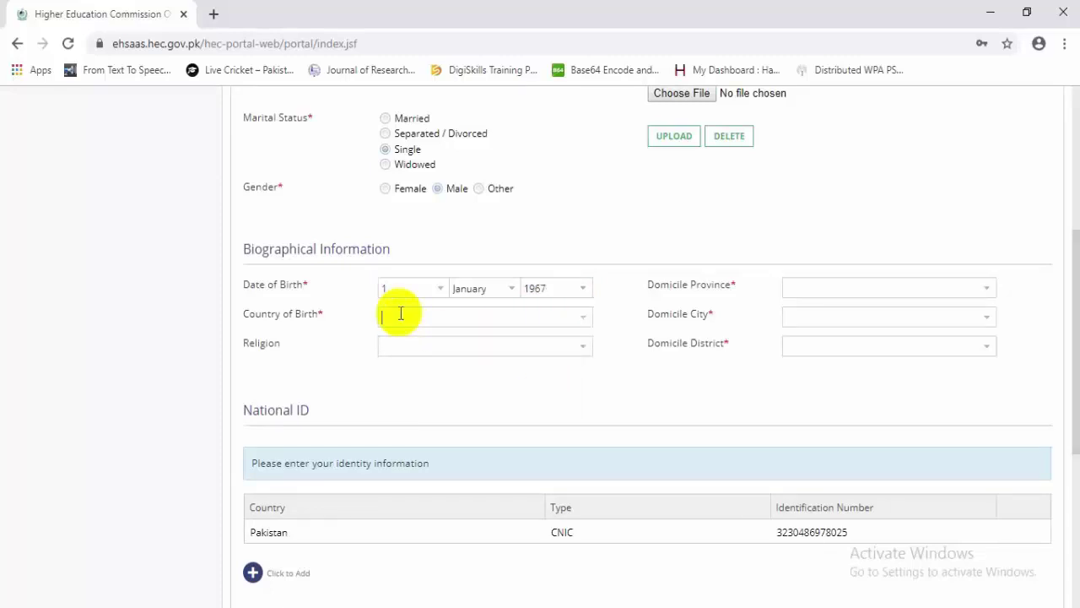
Set the country of birth to Pakistan and religion to Islam
{"action": "type", "text": "Pakistan"}
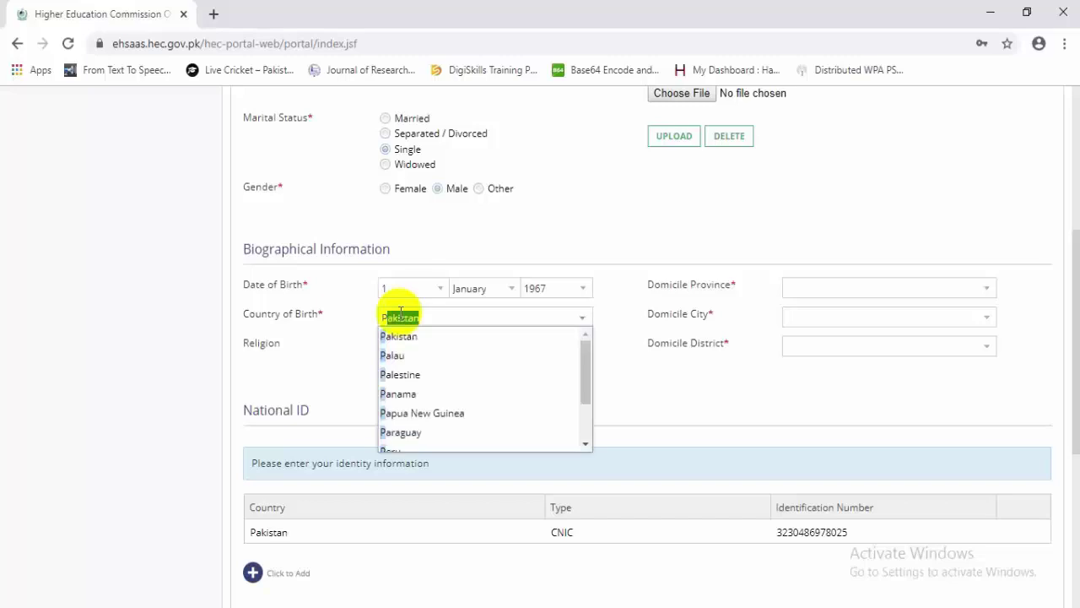
{"action": "left_click", "coordinate": [352, 361]}
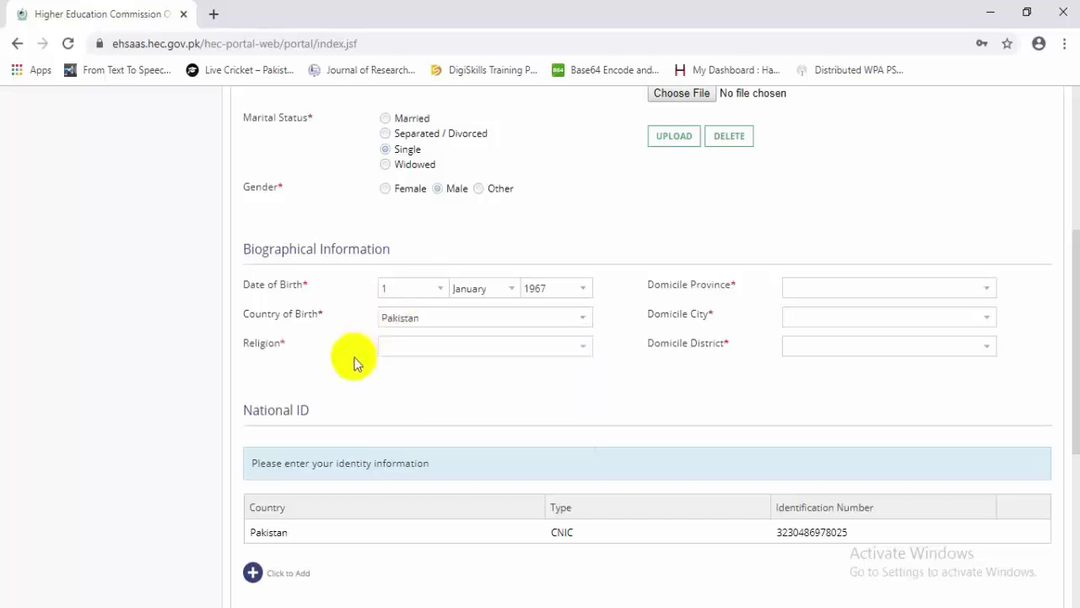
{"action": "left_click", "coordinate": [583, 349]}
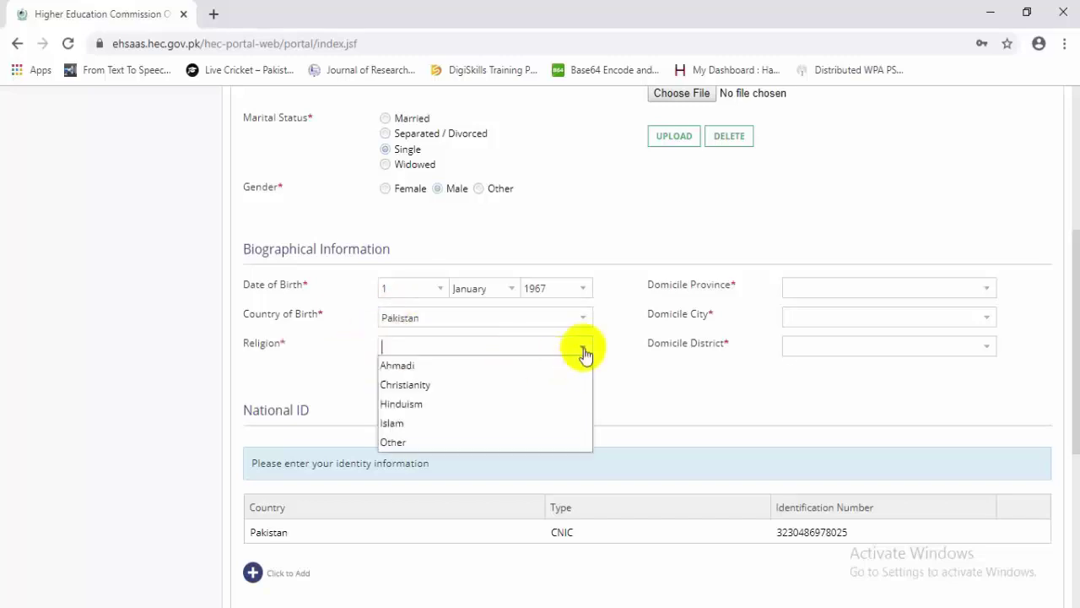
{"action": "left_click", "coordinate": [492, 422]}
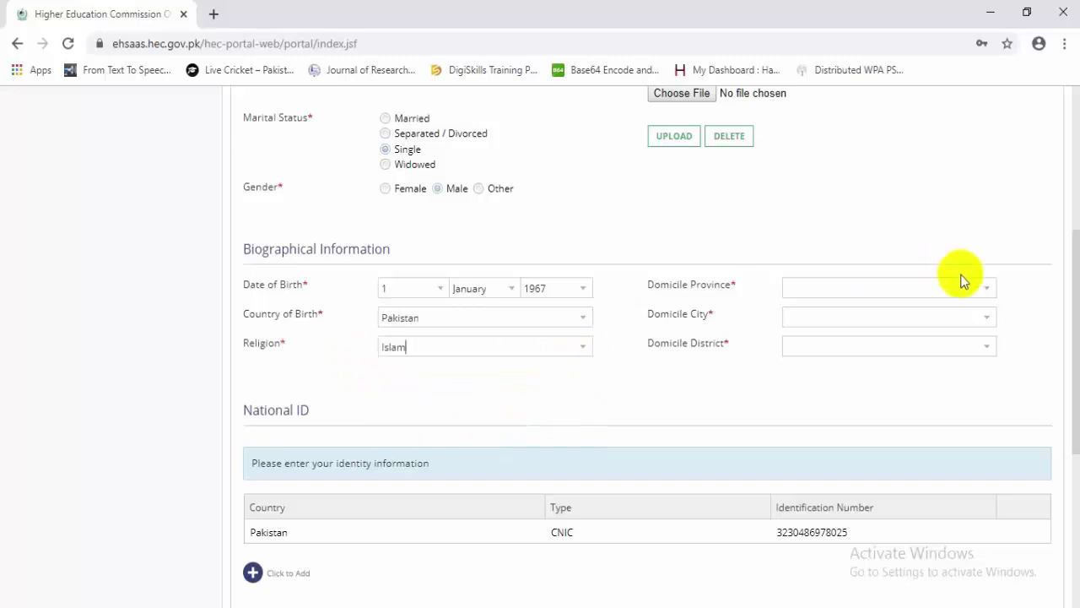
Set domicile province Punjab, city Alipur and district Muzaffargarh
{"action": "left_click", "coordinate": [996, 291]}
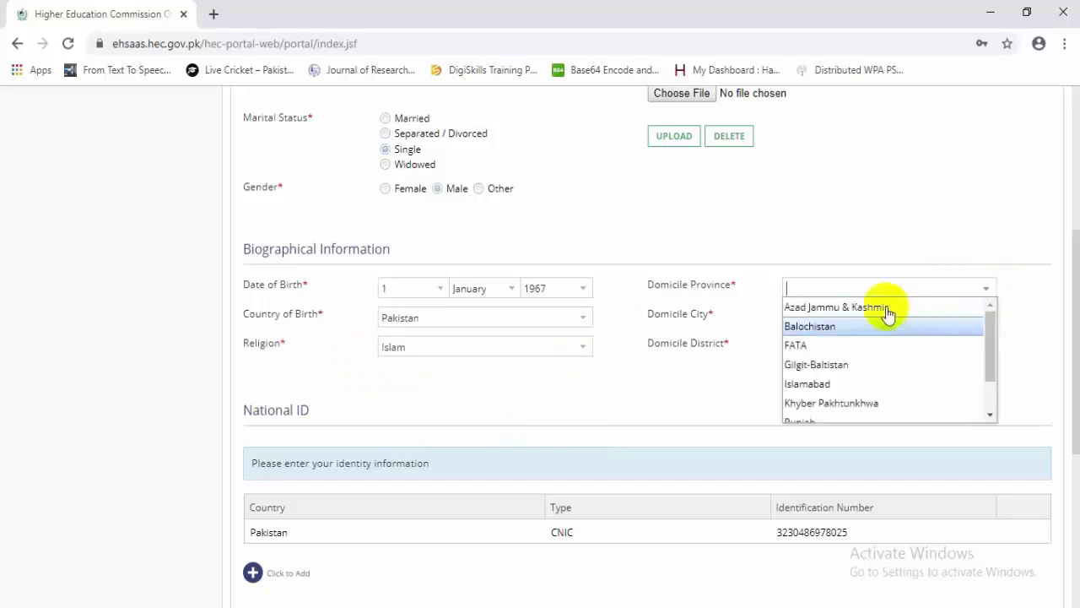
{"action": "type", "text": "Punjab"}
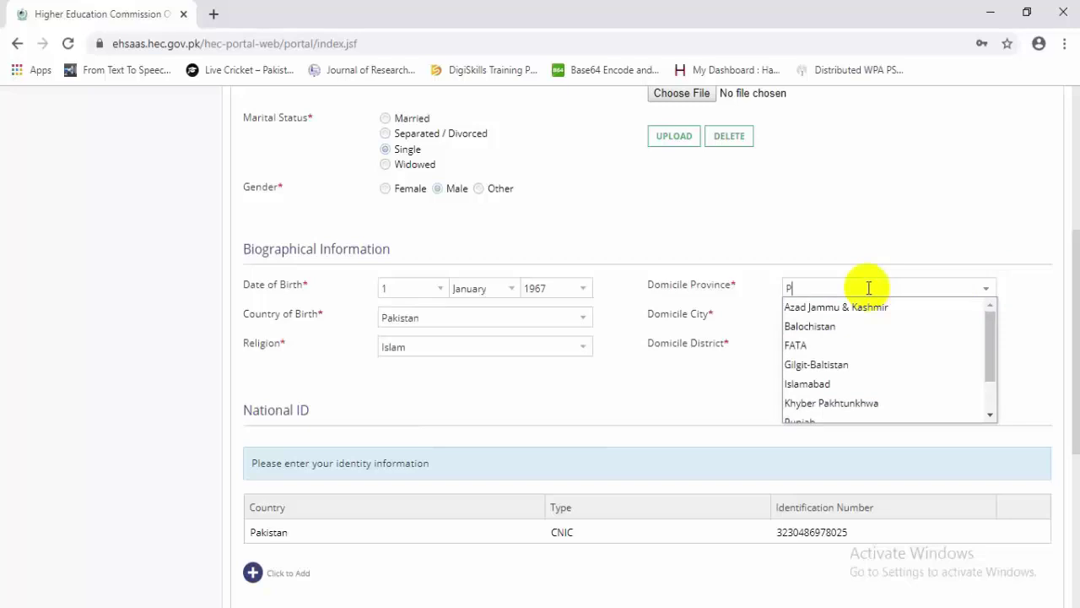
{"action": "left_click", "coordinate": [754, 313]}
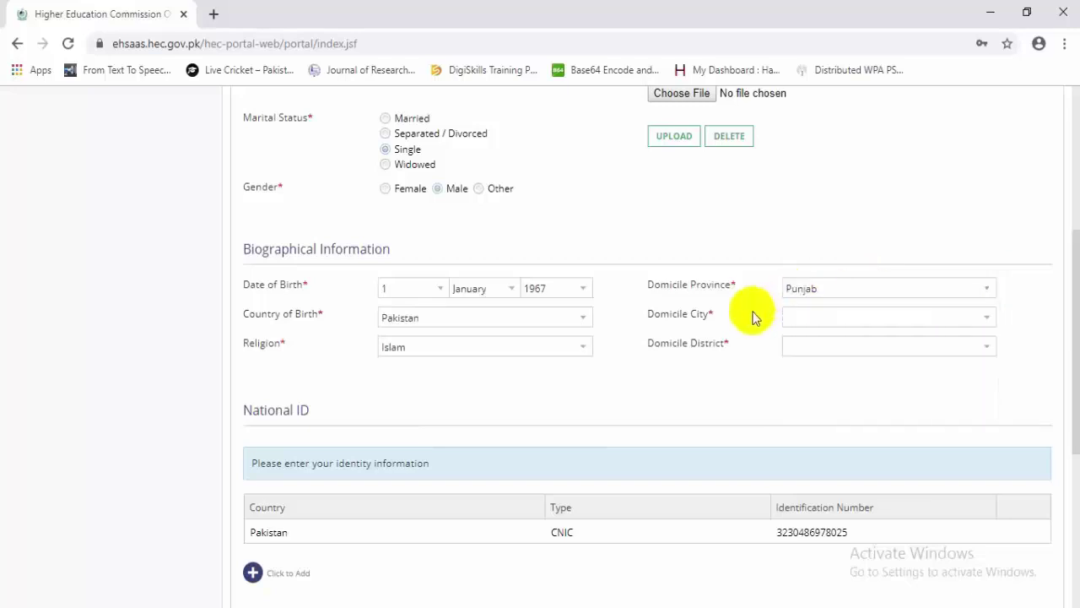
{"action": "left_click", "coordinate": [987, 322]}
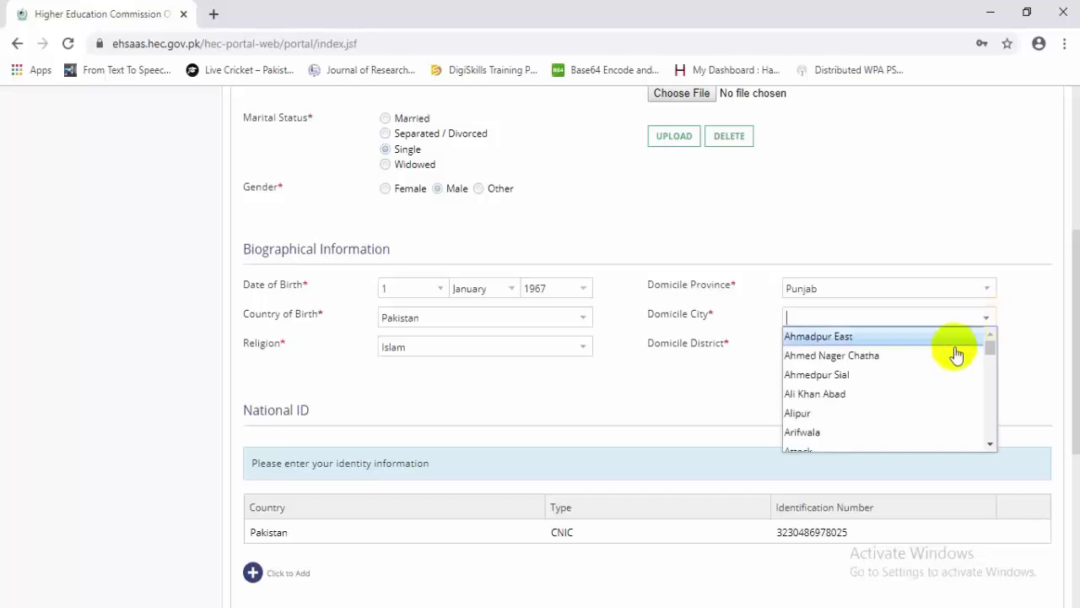
{"action": "left_click", "coordinate": [931, 413]}
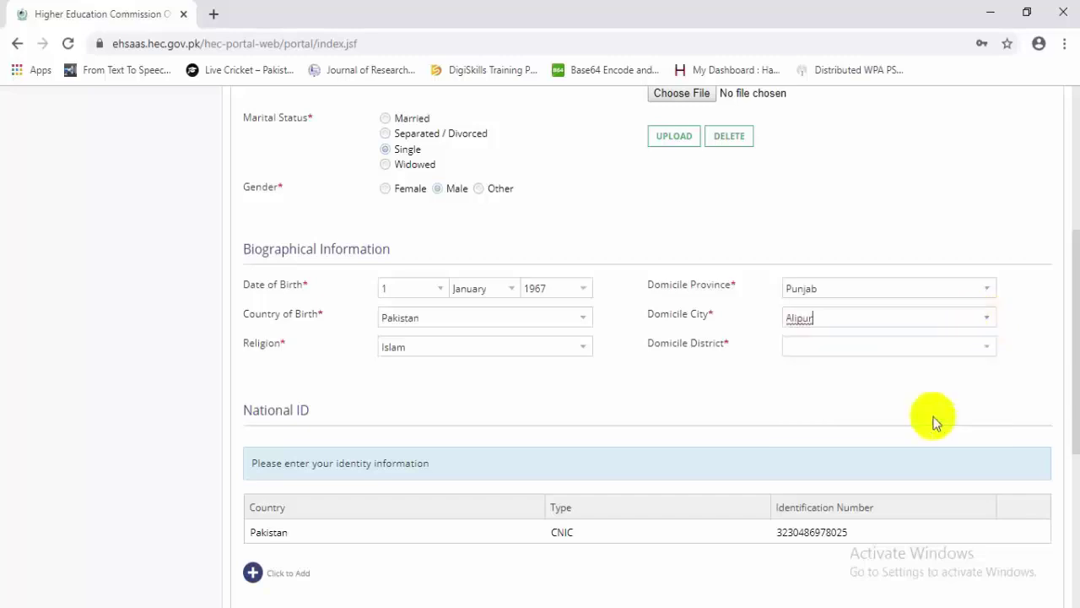
{"action": "left_click", "coordinate": [921, 346]}
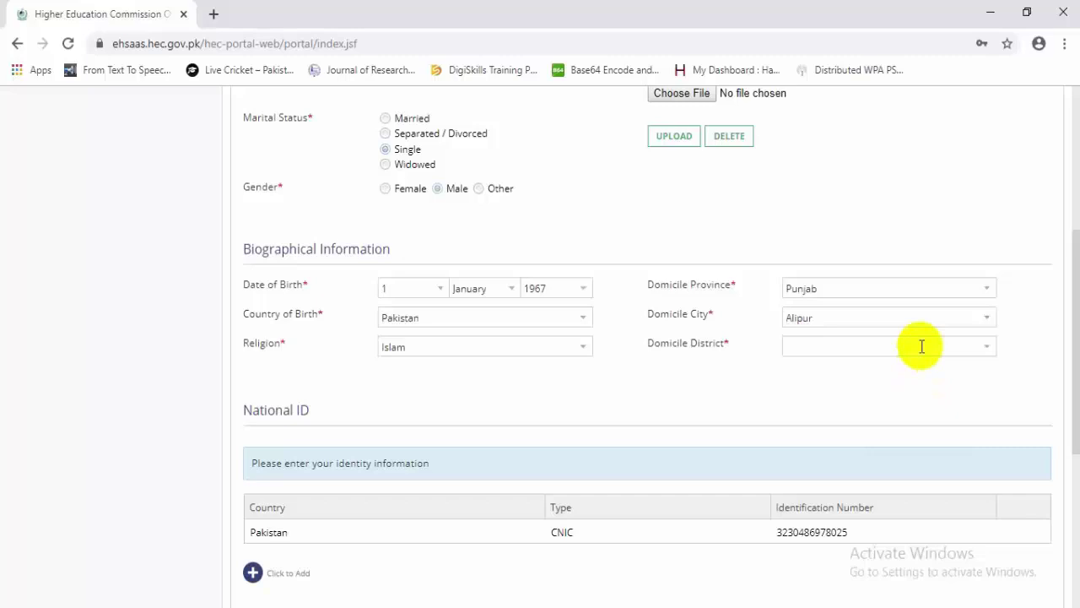
{"action": "type", "text": "M"}
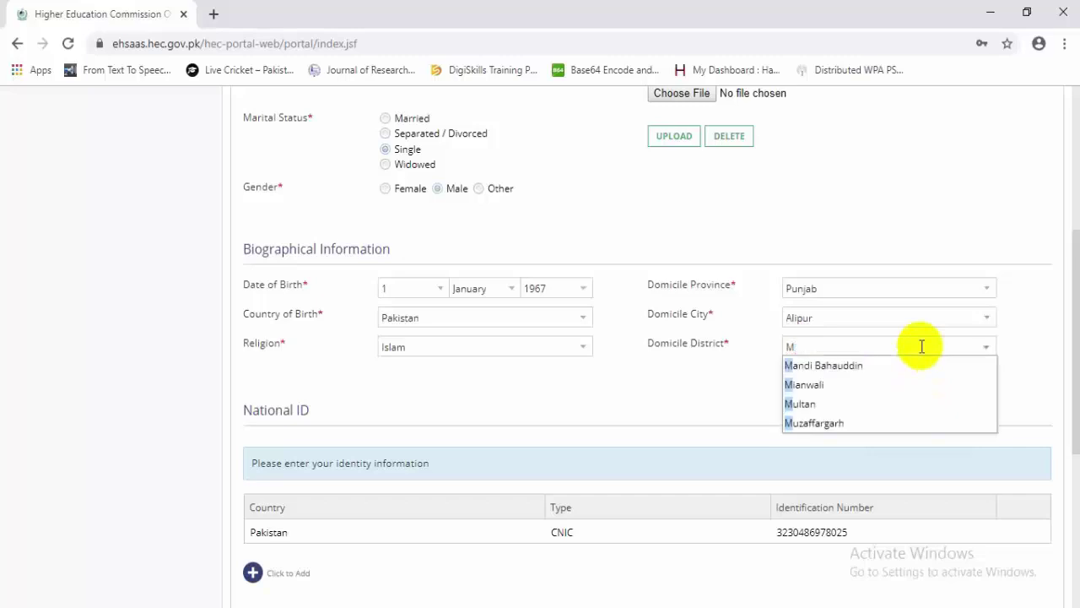
{"action": "type", "text": "uzaffargarh"}
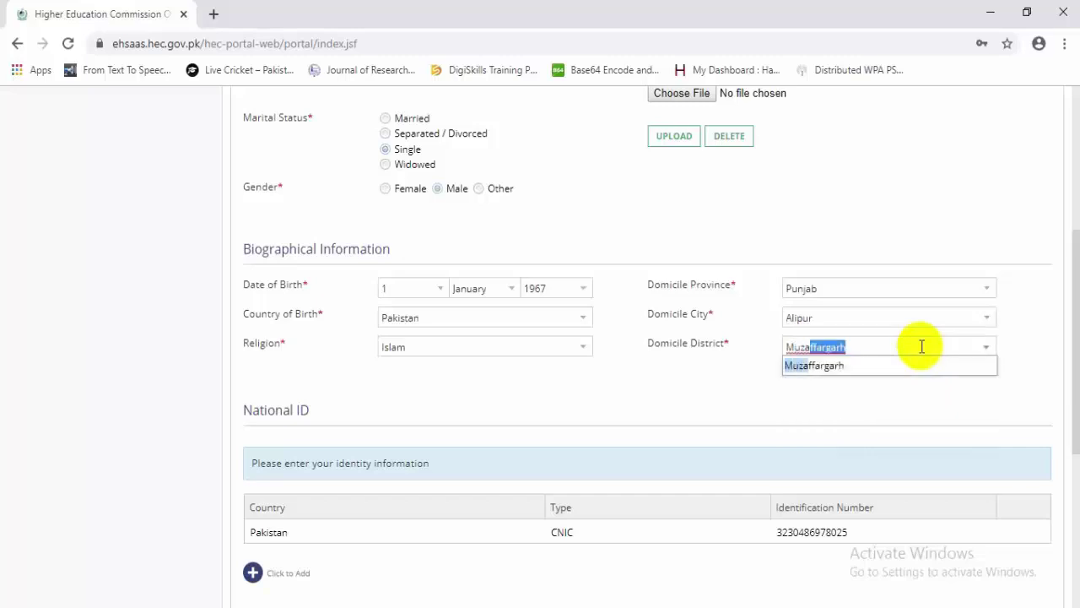
{"action": "left_click", "coordinate": [900, 370]}
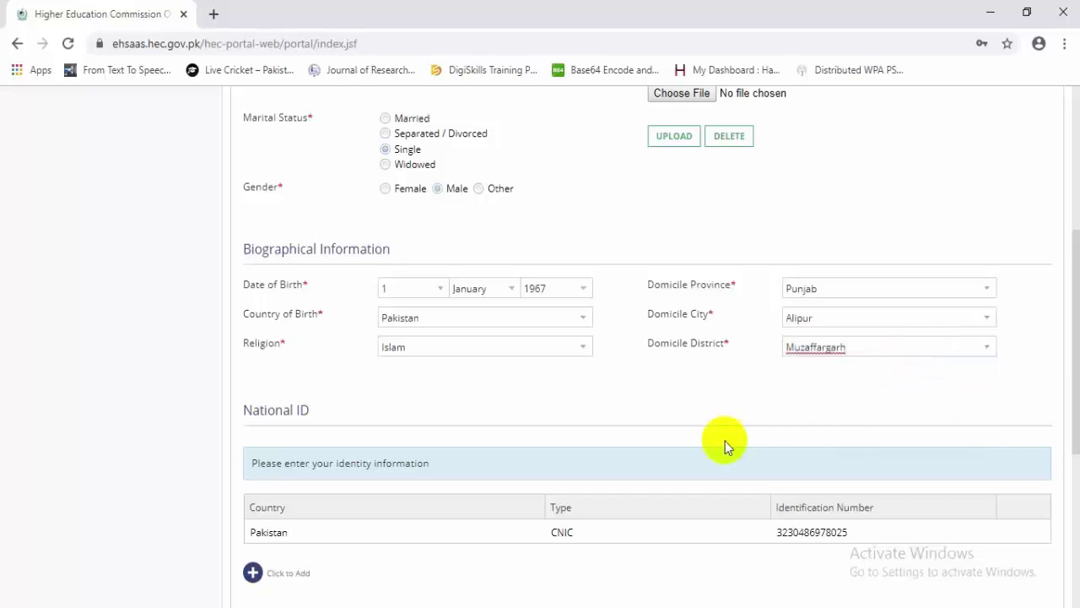
Type the father's name and his CNIC number into the Father's Information fields
{"action": "scroll", "coordinate": [620, 444], "scroll_direction": "down", "scroll_amount": 3}
{"action": "scroll", "coordinate": [619, 444], "scroll_direction": "up", "scroll_amount": 2}
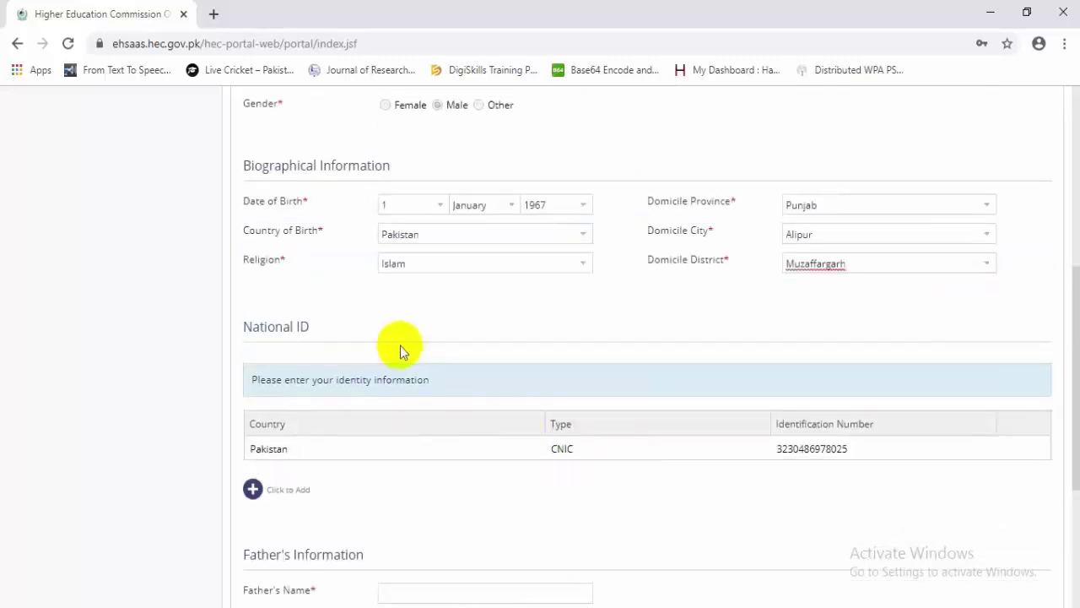
{"action": "scroll", "coordinate": [400, 351], "scroll_direction": "down", "scroll_amount": 2}
{"action": "scroll", "coordinate": [400, 345], "scroll_direction": "down", "scroll_amount": 1}
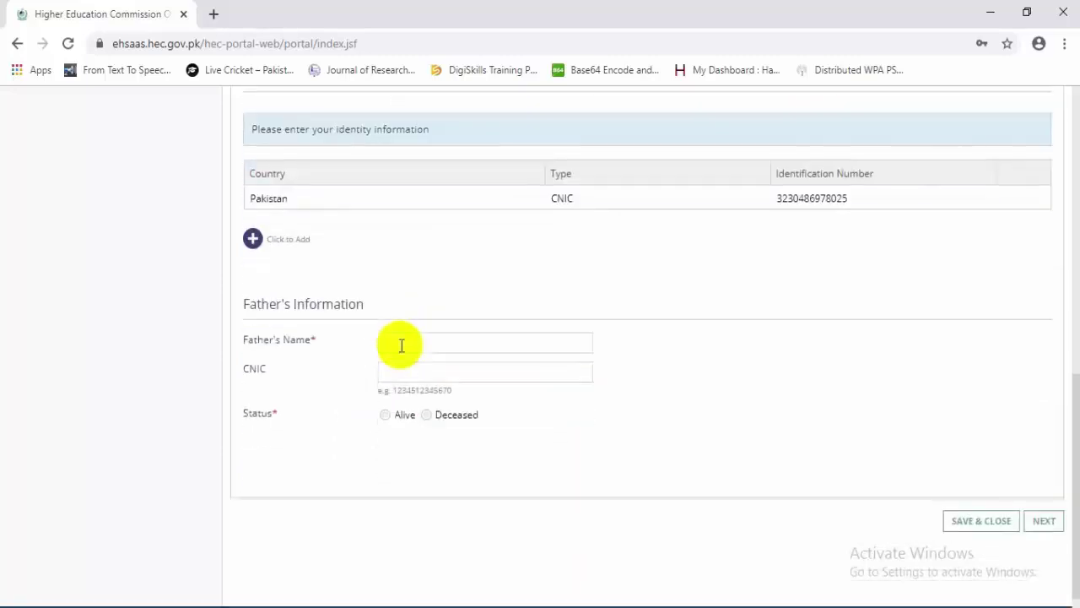
{"action": "scroll", "coordinate": [604, 199], "scroll_direction": "up", "scroll_amount": 2}
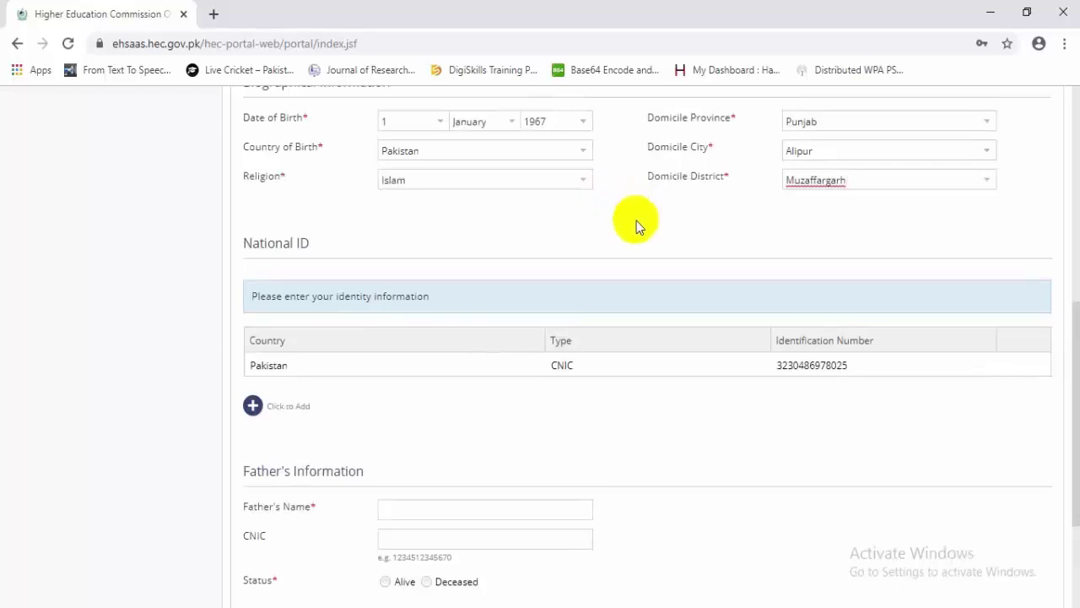
{"action": "scroll", "coordinate": [635, 226], "scroll_direction": "down", "scroll_amount": 2}
{"action": "scroll", "coordinate": [634, 235], "scroll_direction": "up", "scroll_amount": 2}
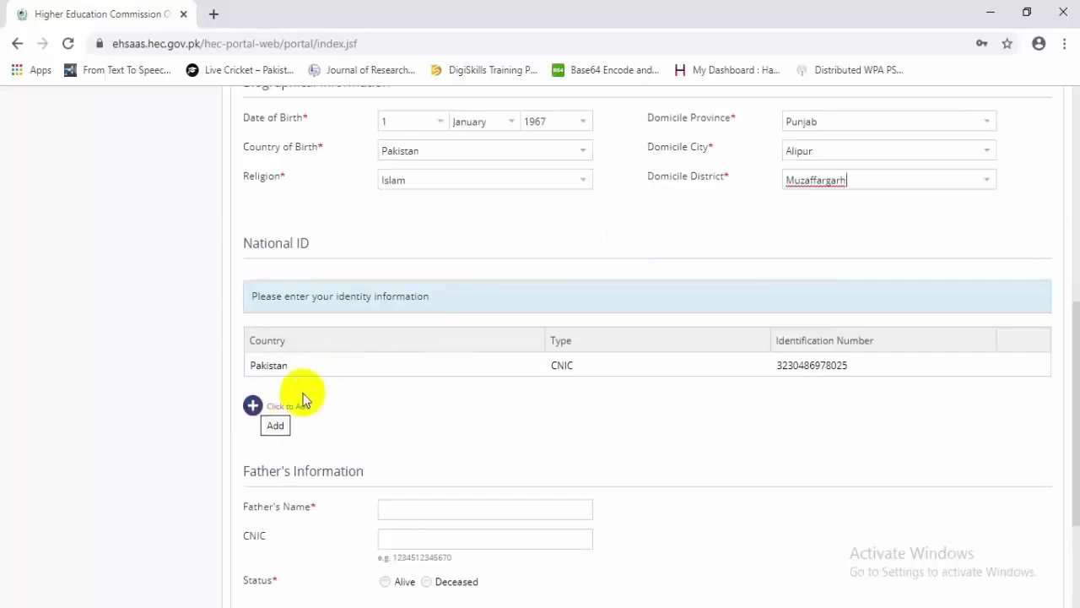
{"action": "scroll", "coordinate": [436, 375], "scroll_direction": "down", "scroll_amount": 2}
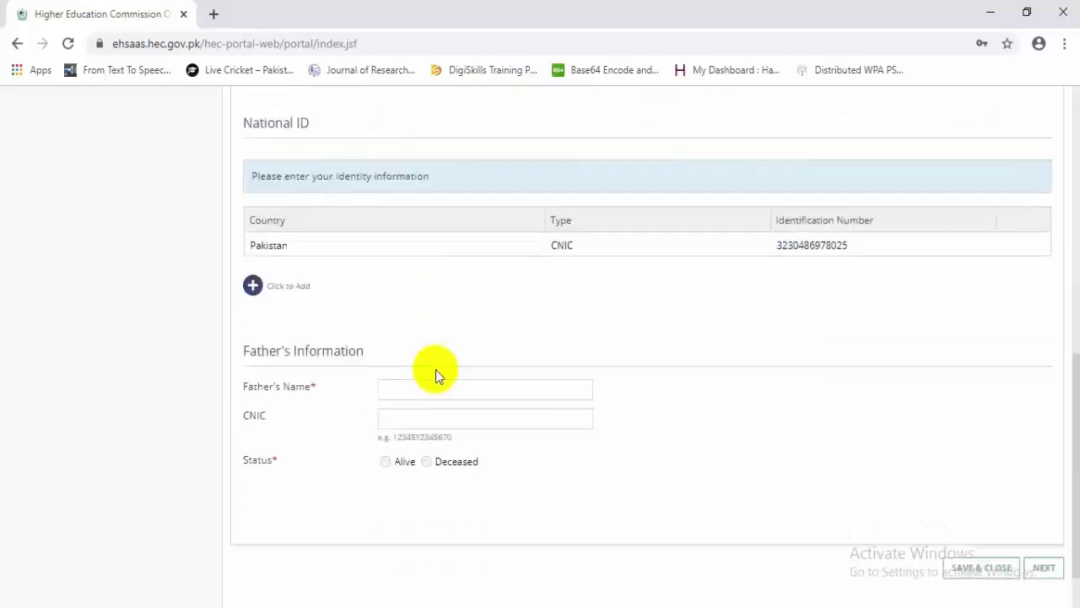
{"action": "left_click", "coordinate": [409, 339]}
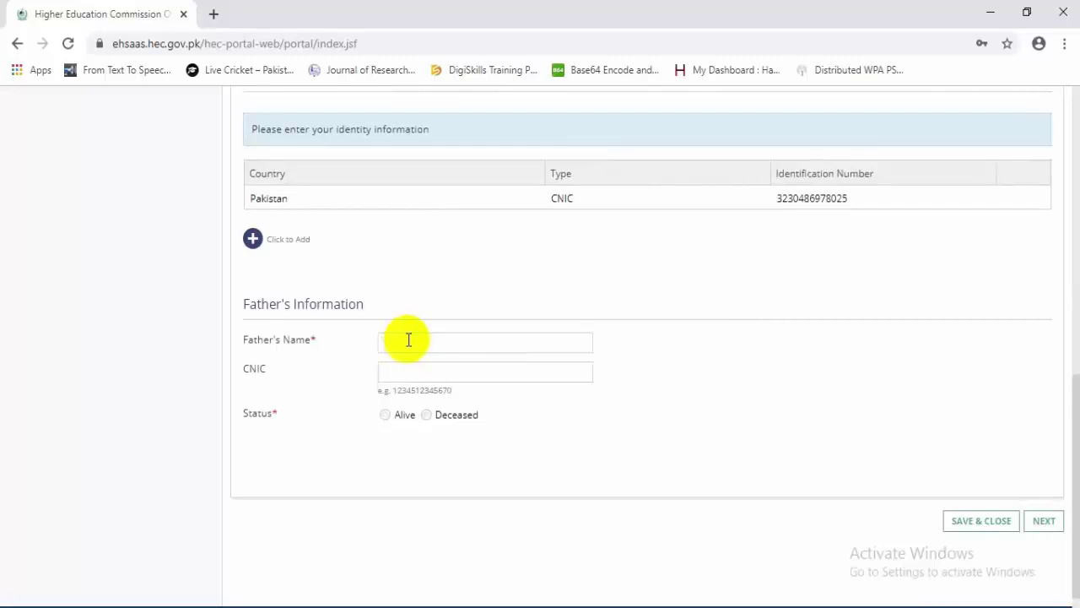
{"action": "left_click", "coordinate": [474, 368]}
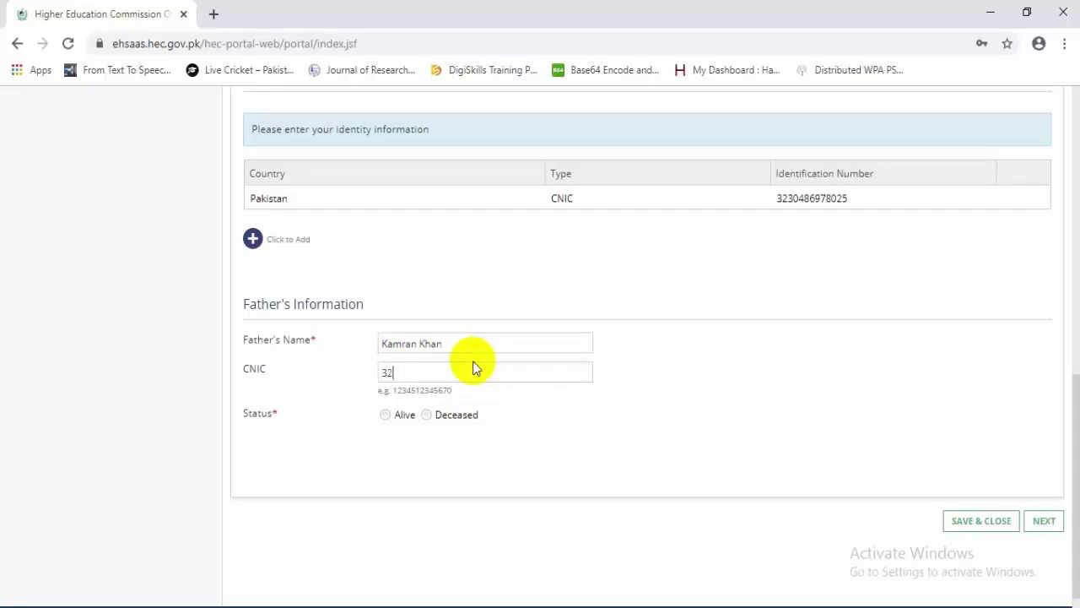
Mark the father as alive and currently employed
{"action": "left_click", "coordinate": [387, 417]}
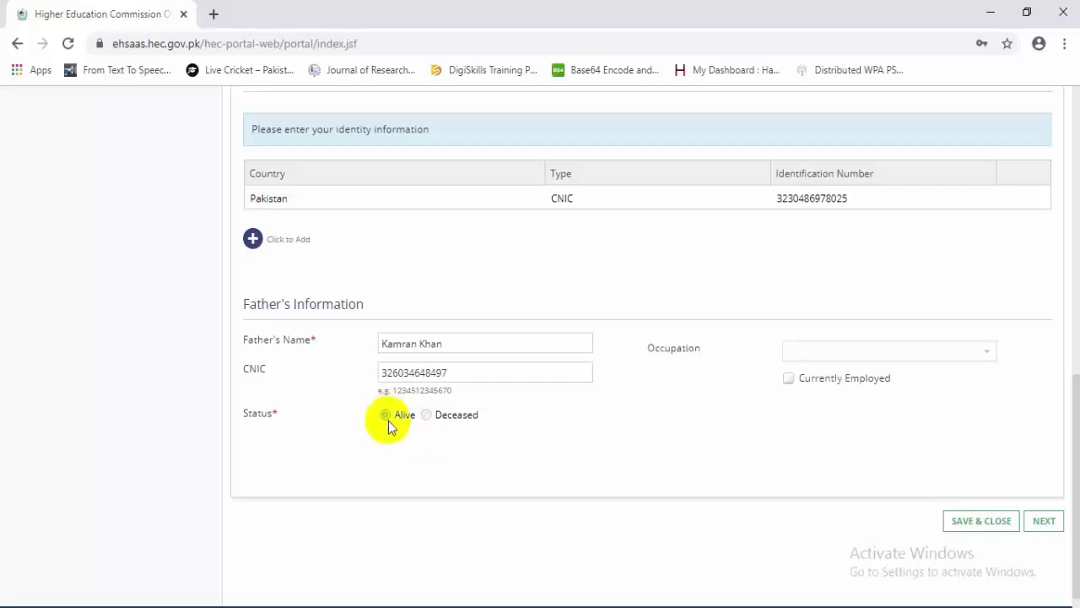
{"action": "left_click", "coordinate": [450, 422]}
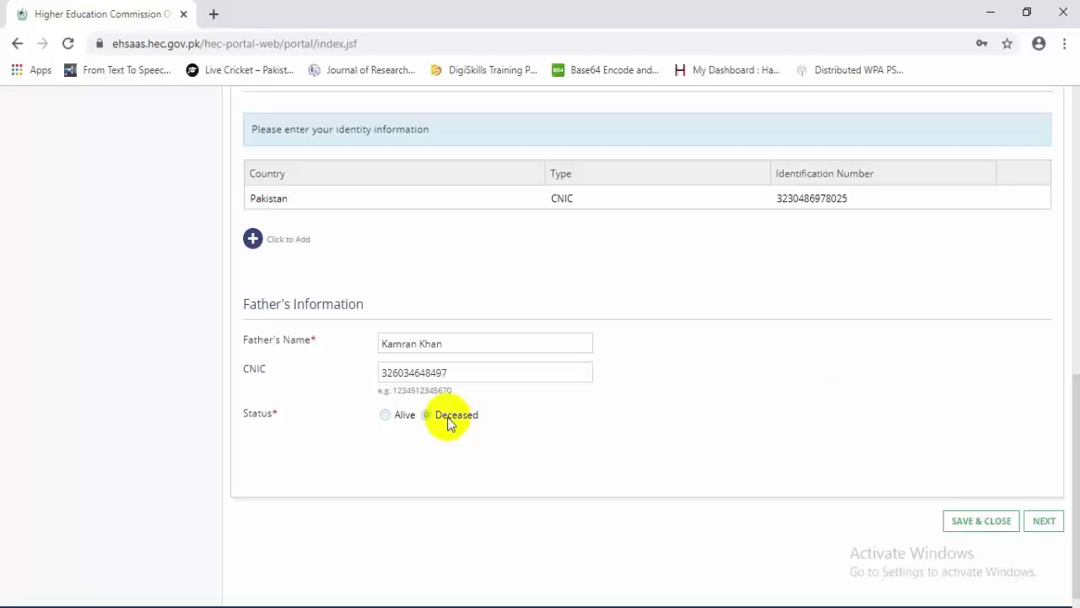
{"action": "left_click", "coordinate": [384, 417]}
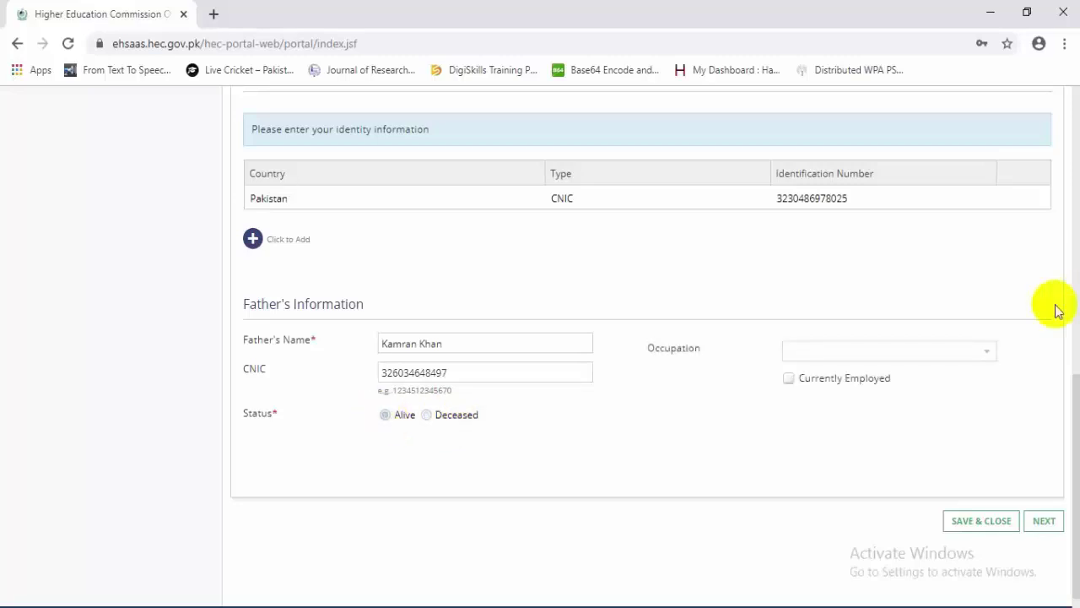
{"action": "left_click", "coordinate": [791, 378]}
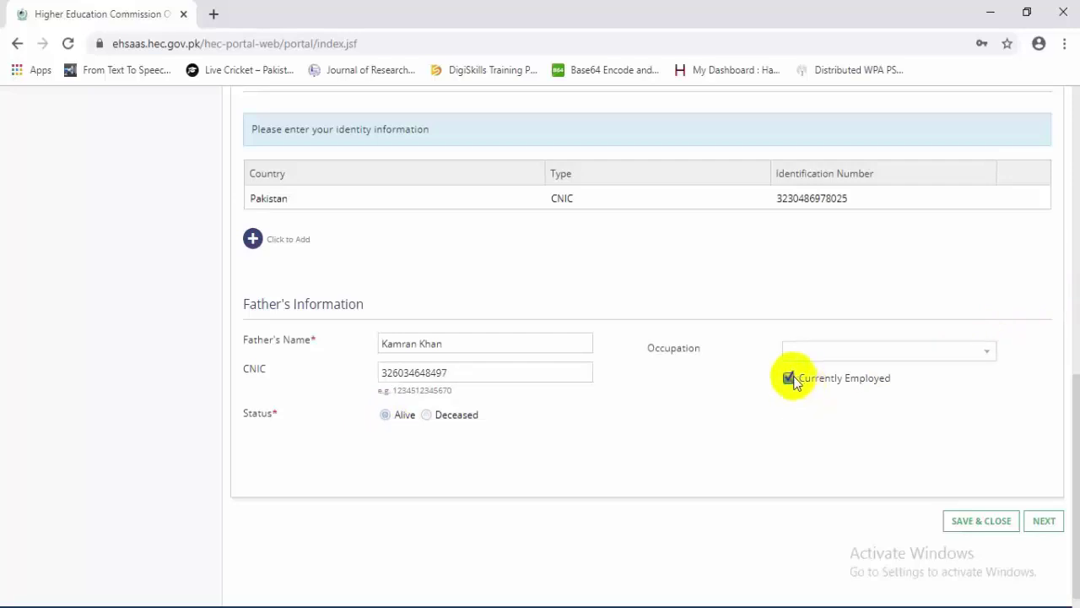
Choose Writer /Author as the father's occupation
{"action": "left_click", "coordinate": [992, 354]}
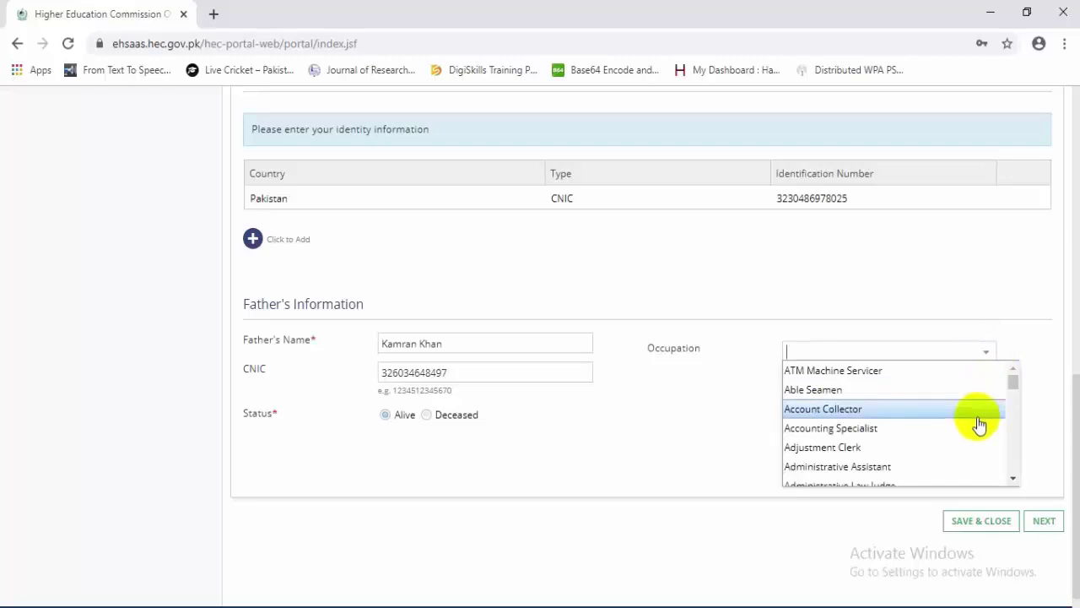
{"action": "scroll", "coordinate": [976, 429], "scroll_direction": "down", "scroll_amount": 1}
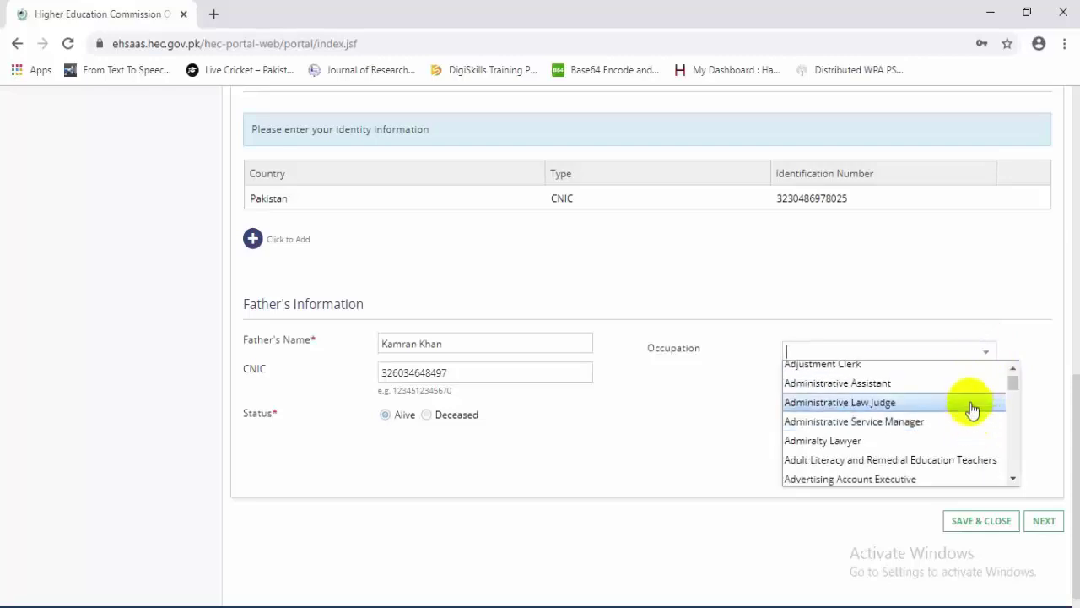
{"action": "scroll", "coordinate": [959, 441], "scroll_direction": "down", "scroll_amount": 3}
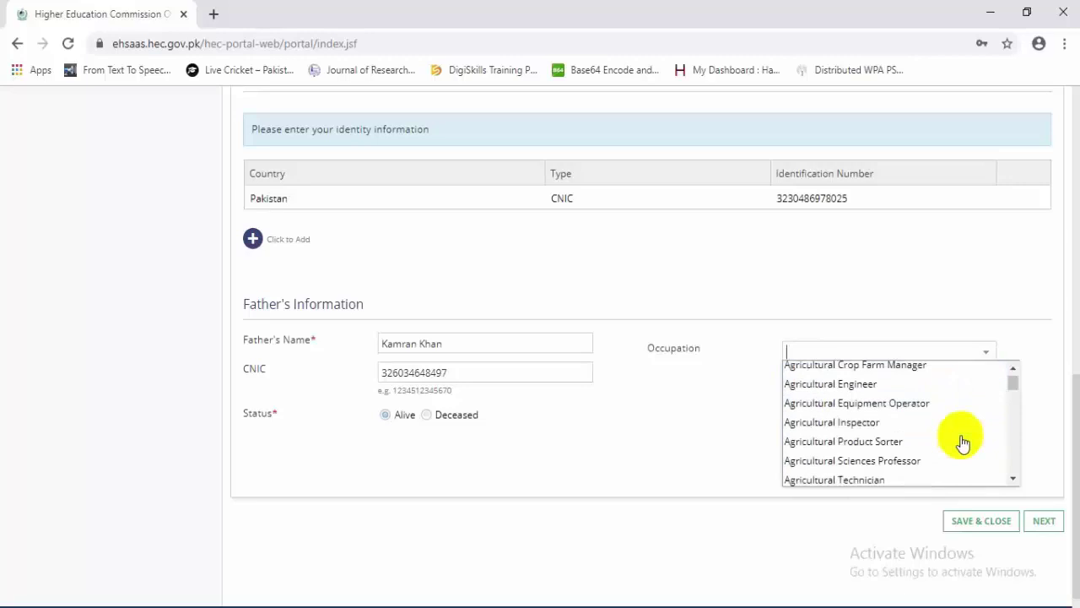
{"action": "scroll", "coordinate": [963, 443], "scroll_direction": "down", "scroll_amount": 10}
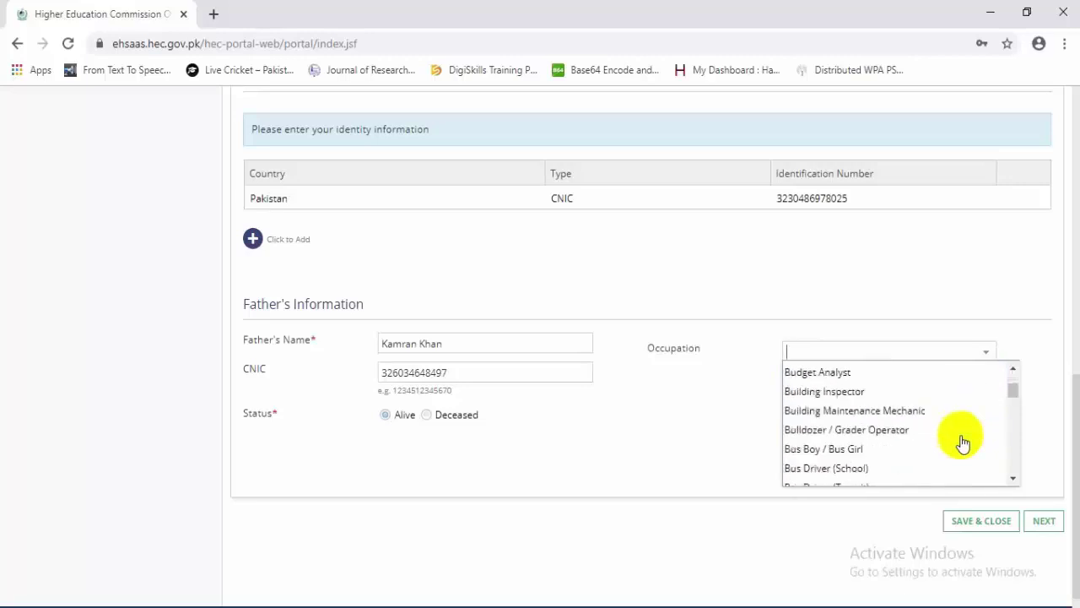
{"action": "scroll", "coordinate": [962, 443], "scroll_direction": "down", "scroll_amount": 10}
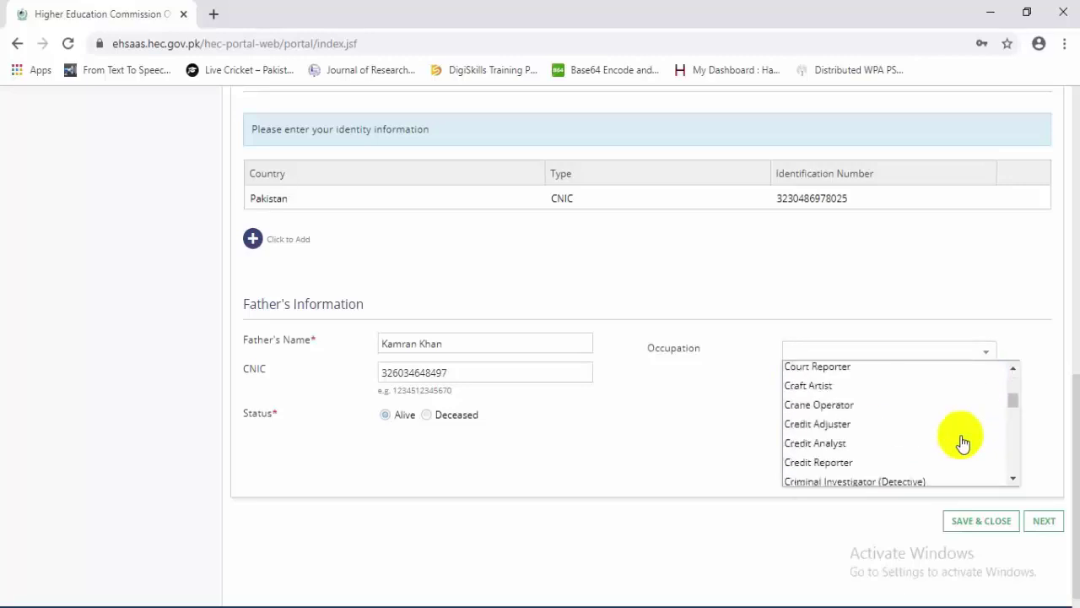
{"action": "scroll", "coordinate": [962, 443], "scroll_direction": "down", "scroll_amount": 5}
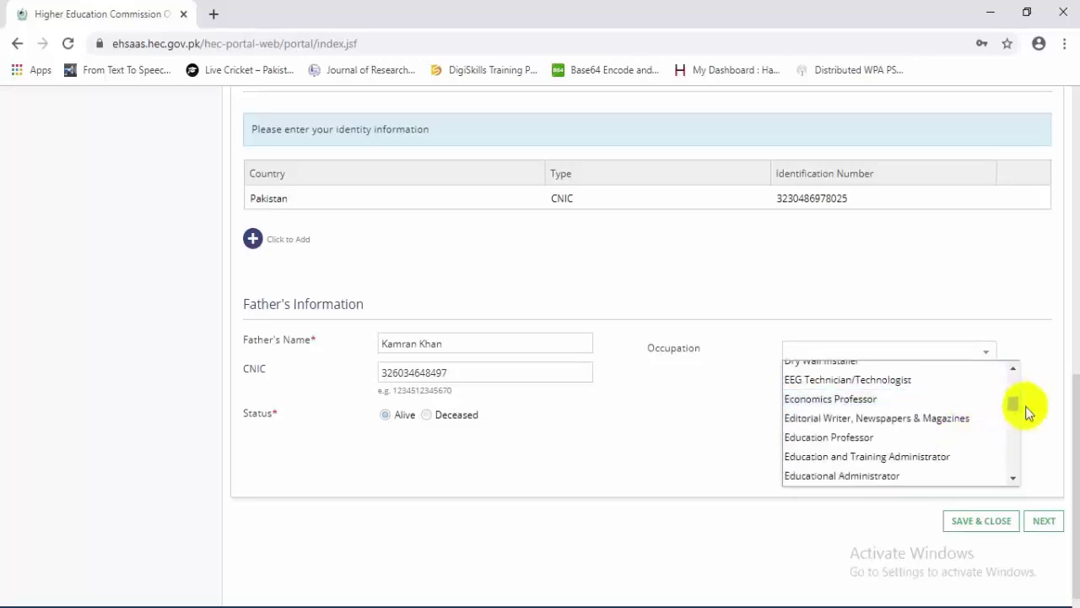
{"action": "left_click_drag", "start_coordinate": [1016, 406], "coordinate": [1015, 465]}
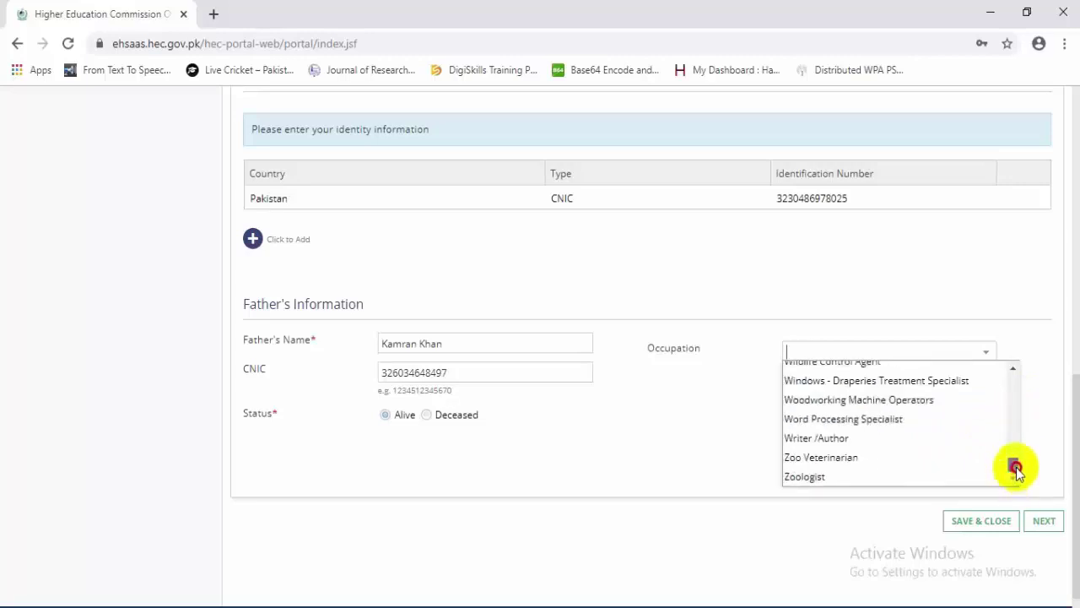
{"action": "left_click", "coordinate": [873, 439]}
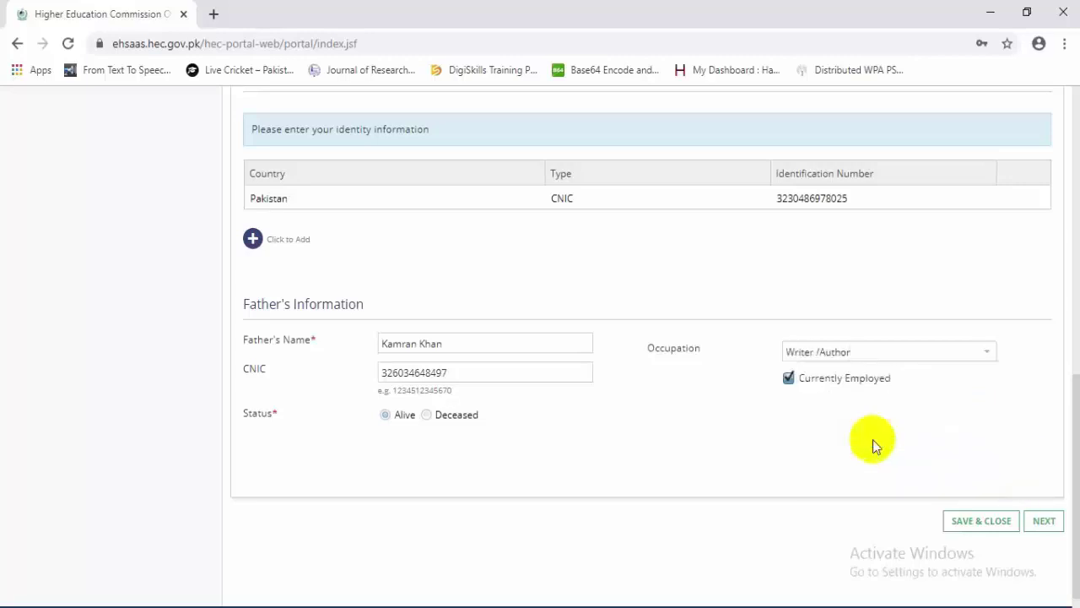
Re-enter the father's CNIC after the Invalid CNIC warning and continue to the Contact section
{"action": "left_click", "coordinate": [1047, 520]}
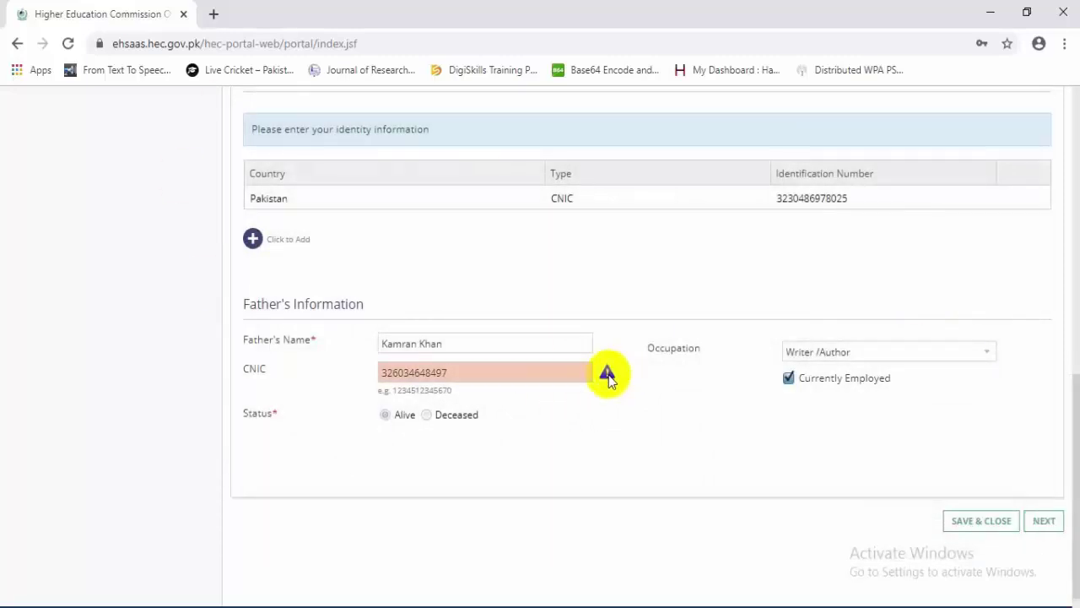
{"action": "mouse_move", "coordinate": [608, 376]}
{"action": "left_click", "coordinate": [514, 364]}
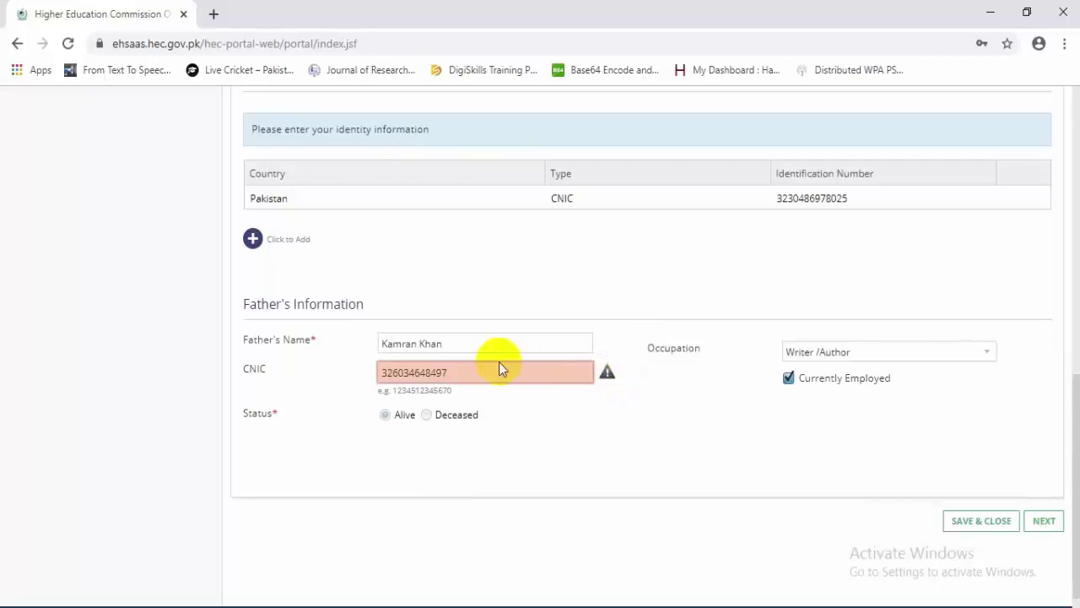
{"action": "key", "text": "BackSpace"}
{"action": "key", "text": "BackSpace"}
{"action": "key", "text": "BackSpace"}
{"action": "key", "text": "BackSpace"}
{"action": "key", "text": "BackSpace"}
{"action": "key", "text": "BackSpace"}
{"action": "key", "text": "BackSpace"}
{"action": "key", "text": "BackSpace"}
{"action": "key", "text": "BackSpace"}
{"action": "key", "text": "BackSpace"}
{"action": "key", "text": "BackSpace"}
{"action": "key", "text": "BackSpace"}
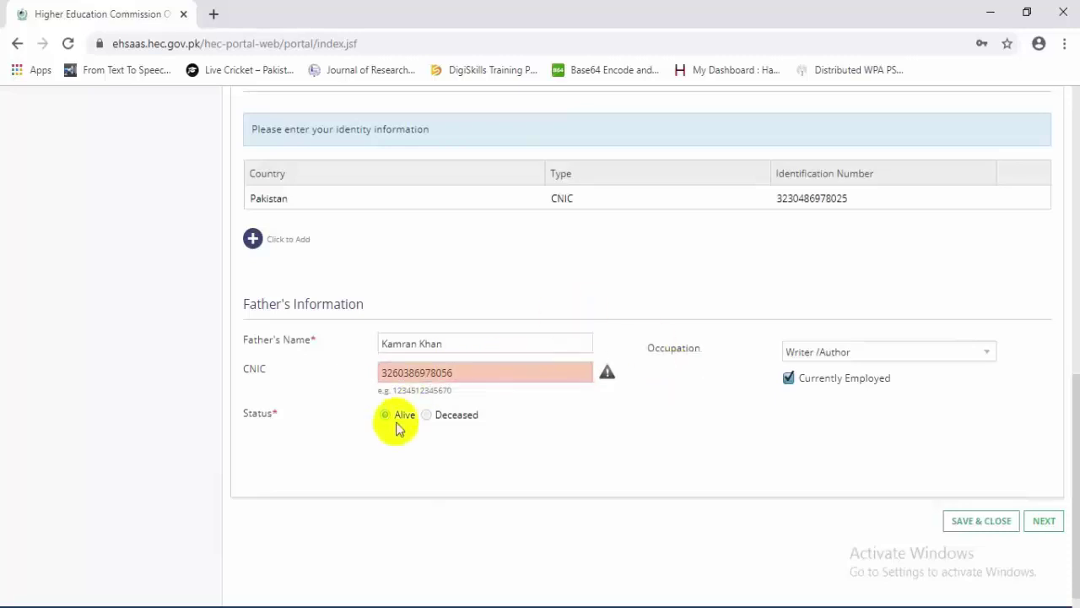
{"action": "left_click", "coordinate": [1058, 522]}
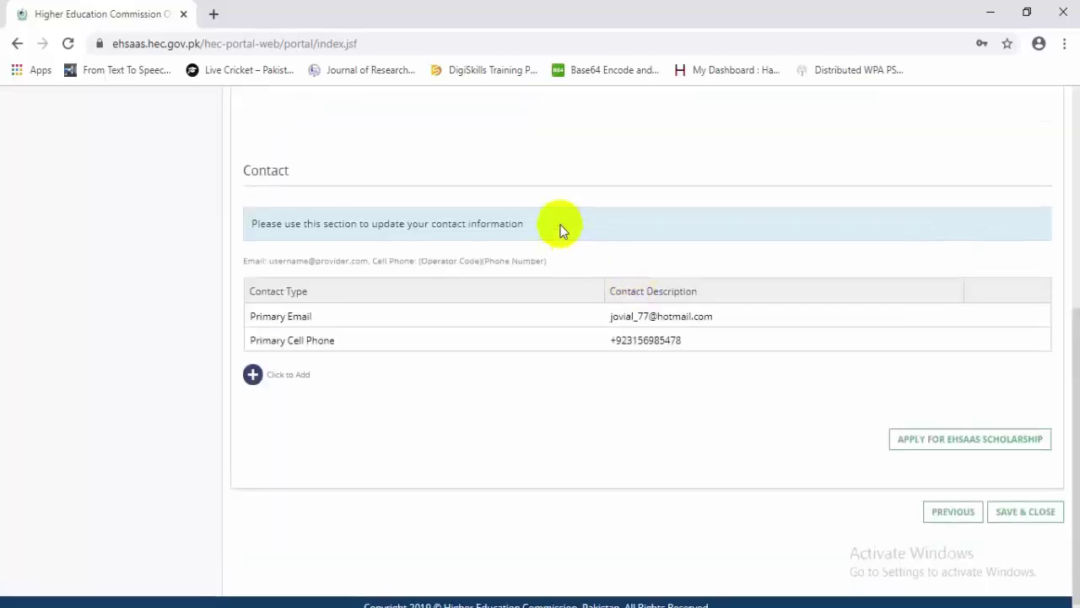
Set the mailing country to Pakistan, city Alipur and district Muzaffargarh
{"action": "scroll", "coordinate": [561, 229], "scroll_direction": "up", "scroll_amount": 5}
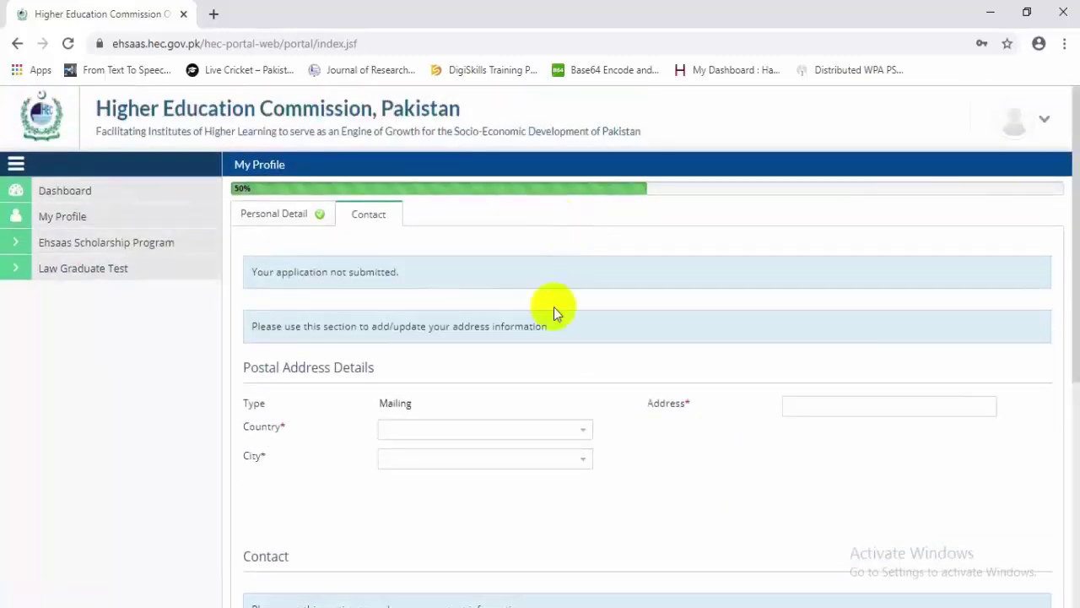
{"action": "left_click", "coordinate": [423, 430]}
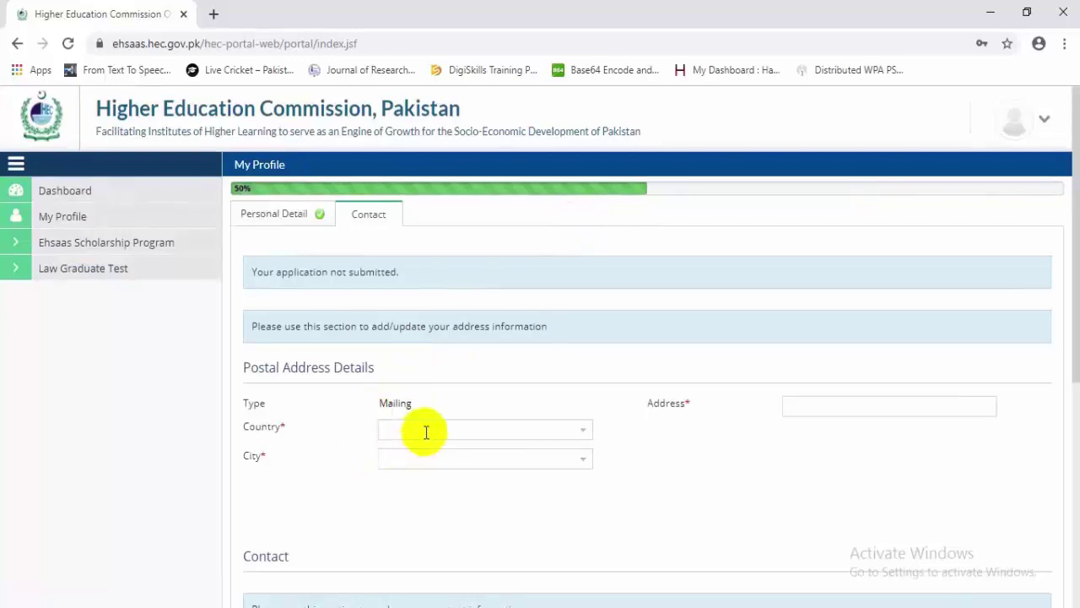
{"action": "type", "text": "Pakistan"}
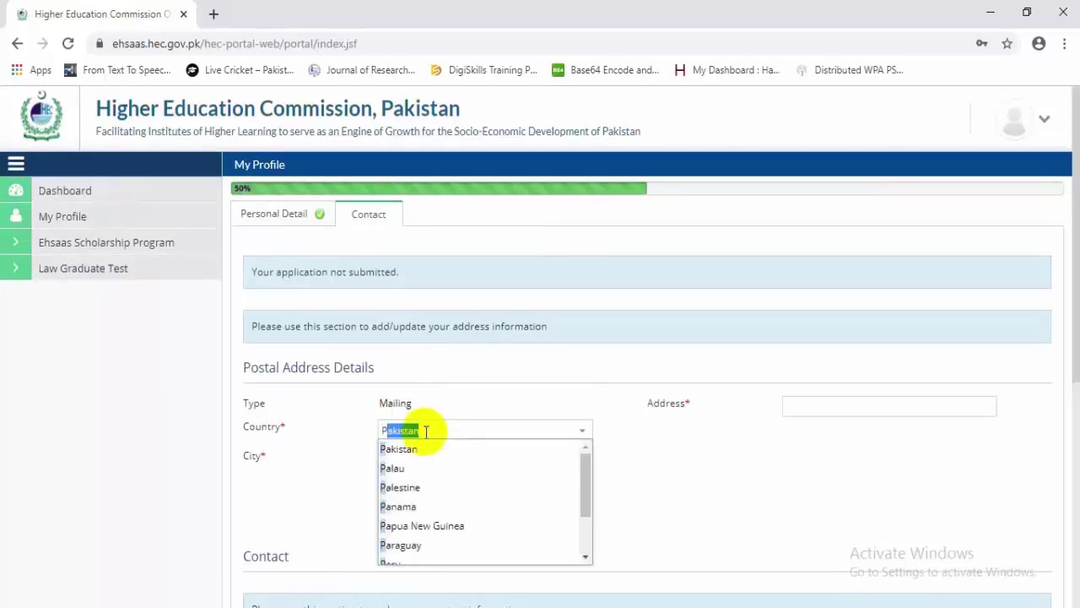
{"action": "left_click", "coordinate": [496, 404]}
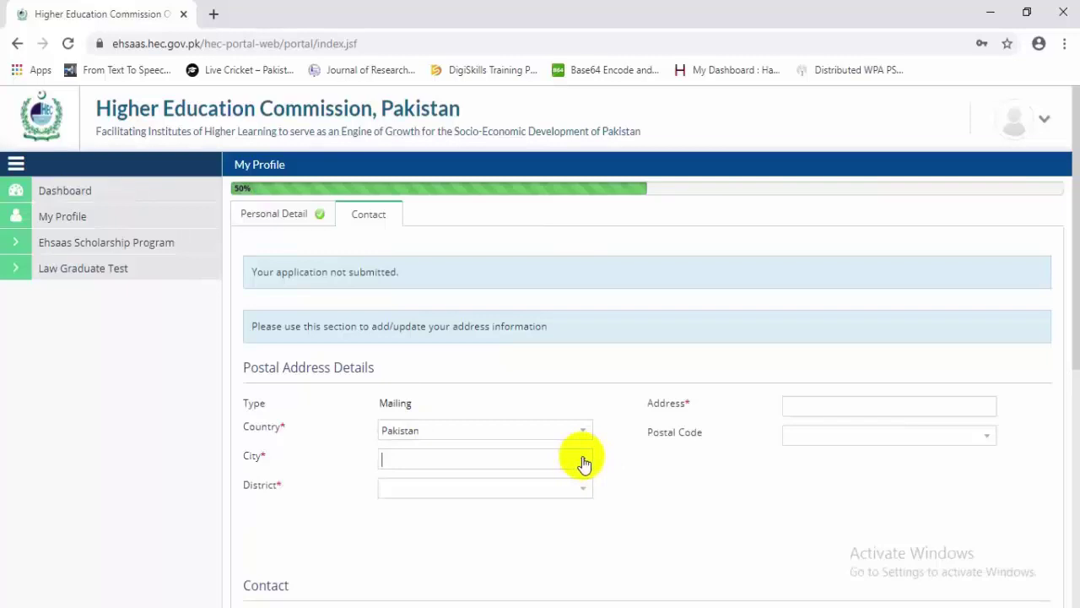
{"action": "type", "text": "Alipur"}
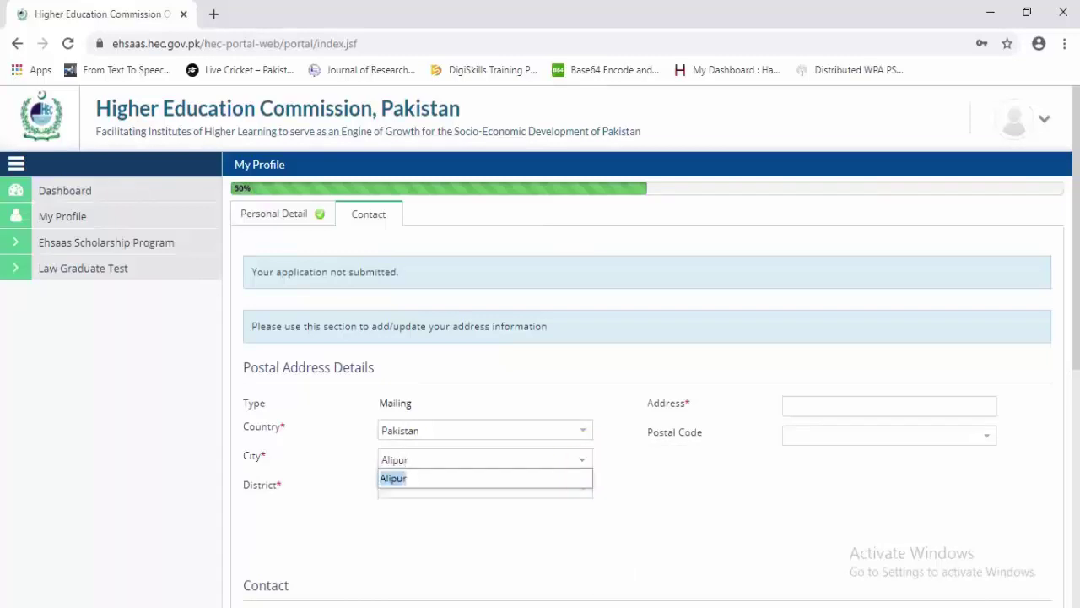
{"action": "key", "text": "Return"}
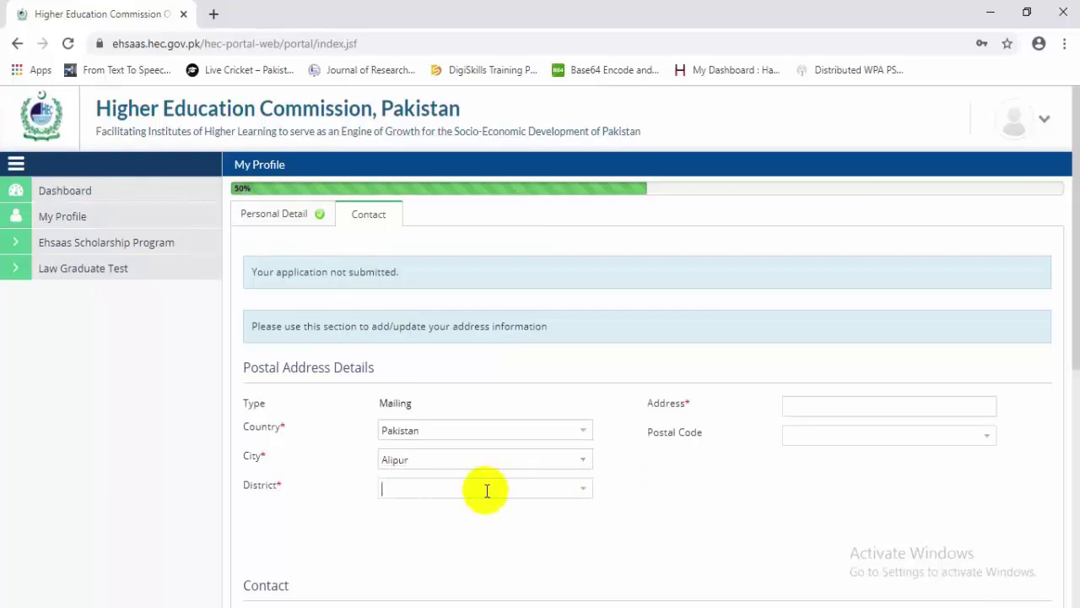
{"action": "type", "text": "Muzaffargarh"}
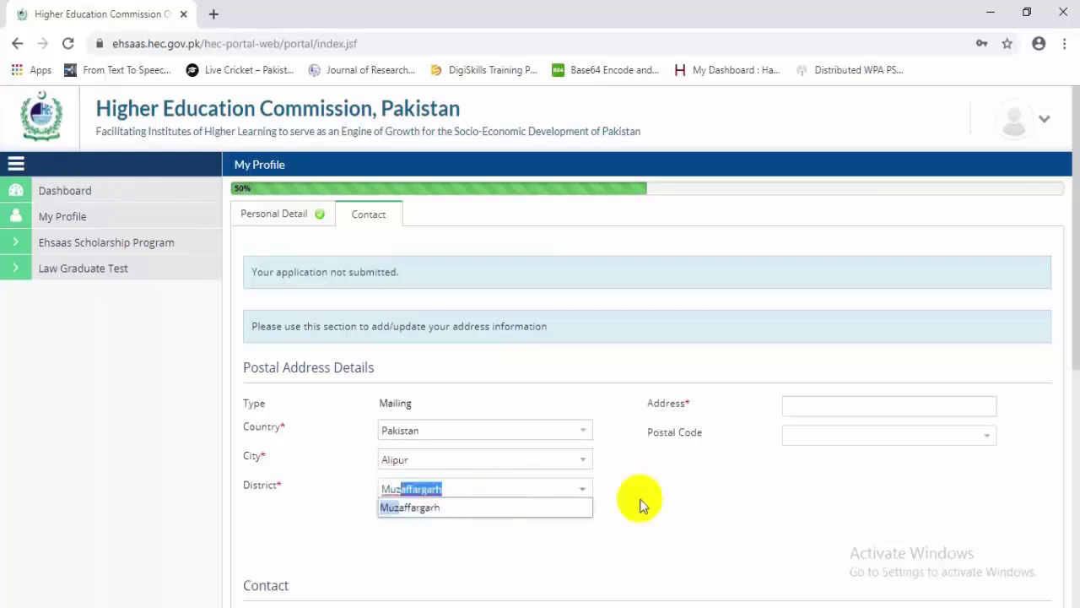
{"action": "key", "text": "Return"}
Fill in the street address and choose postal code 60000
{"action": "left_click", "coordinate": [884, 403]}
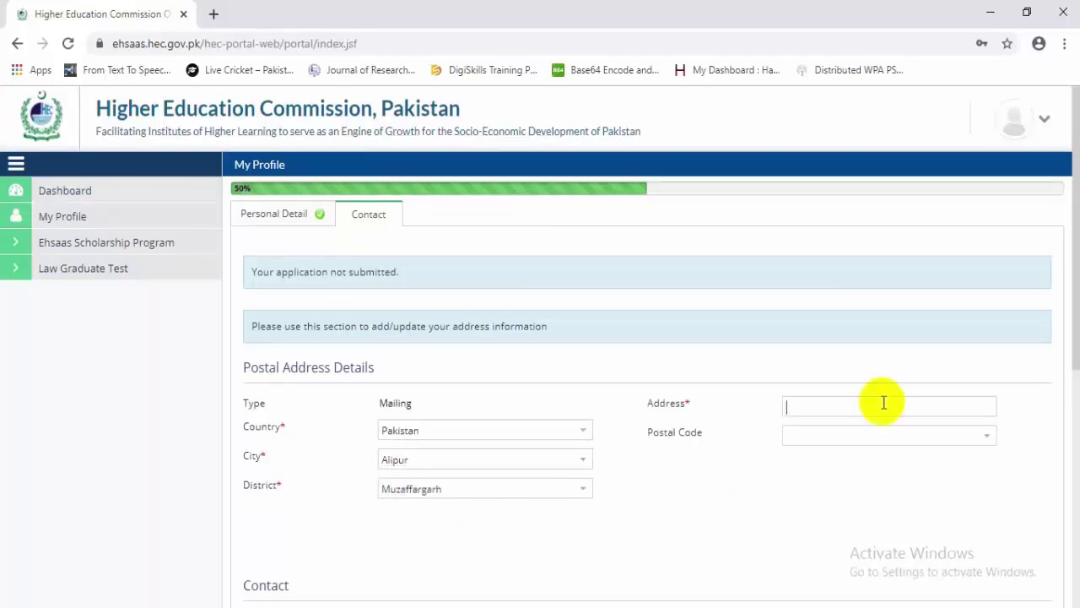
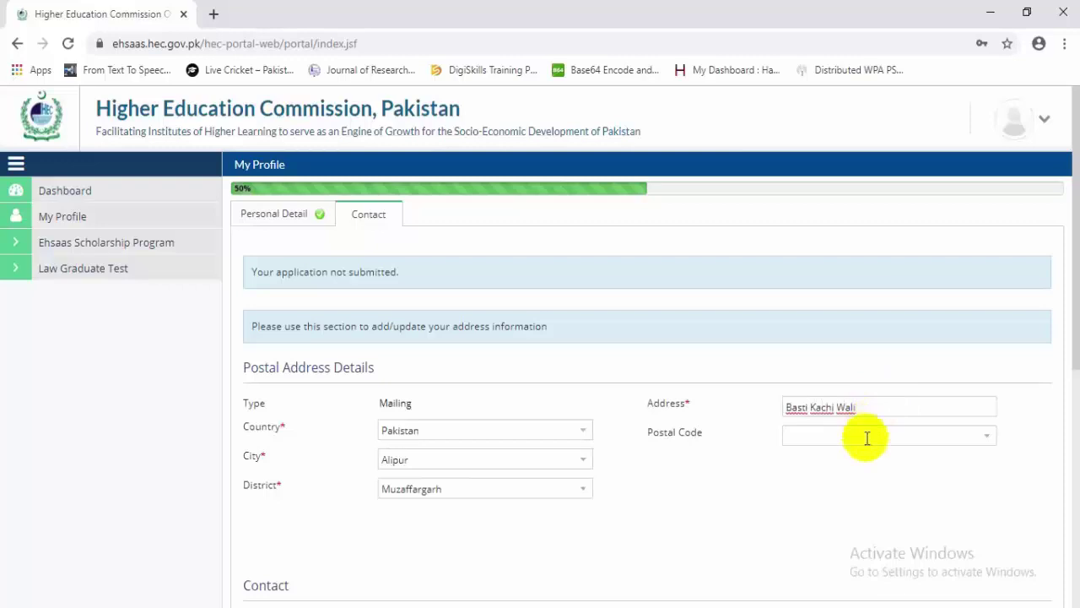
{"action": "left_click", "coordinate": [866, 437]}
{"action": "type", "text": "60000"}
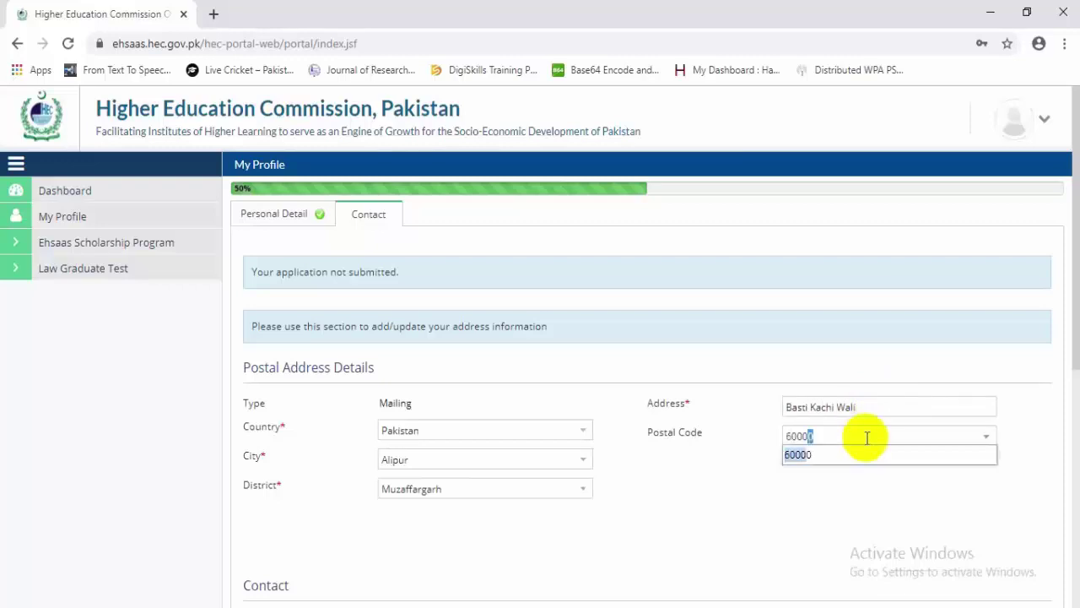
{"action": "left_click", "coordinate": [860, 456]}
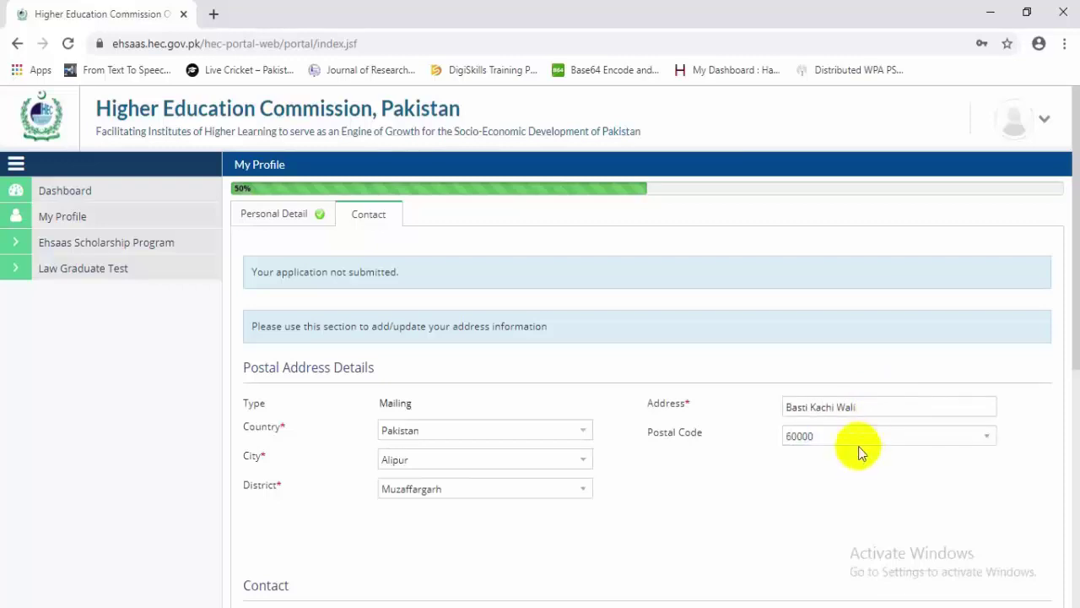
{"action": "scroll", "coordinate": [697, 526], "scroll_direction": "down", "scroll_amount": 3}
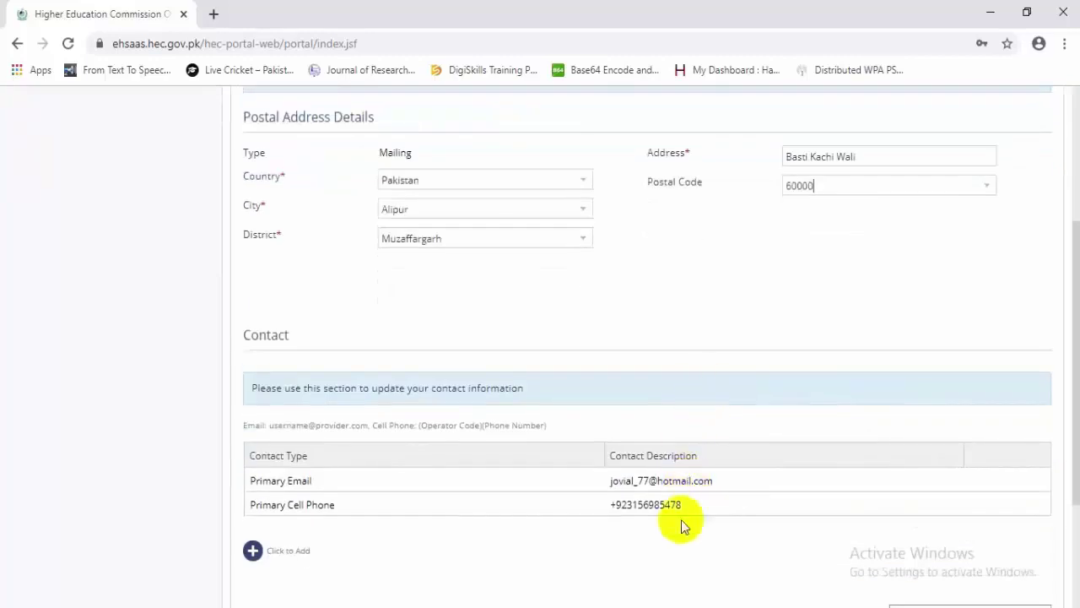
Apply for the Ehsaas scholarship, which raises an Application Error about a missing profile picture
{"action": "scroll", "coordinate": [703, 487], "scroll_direction": "down", "scroll_amount": 2}
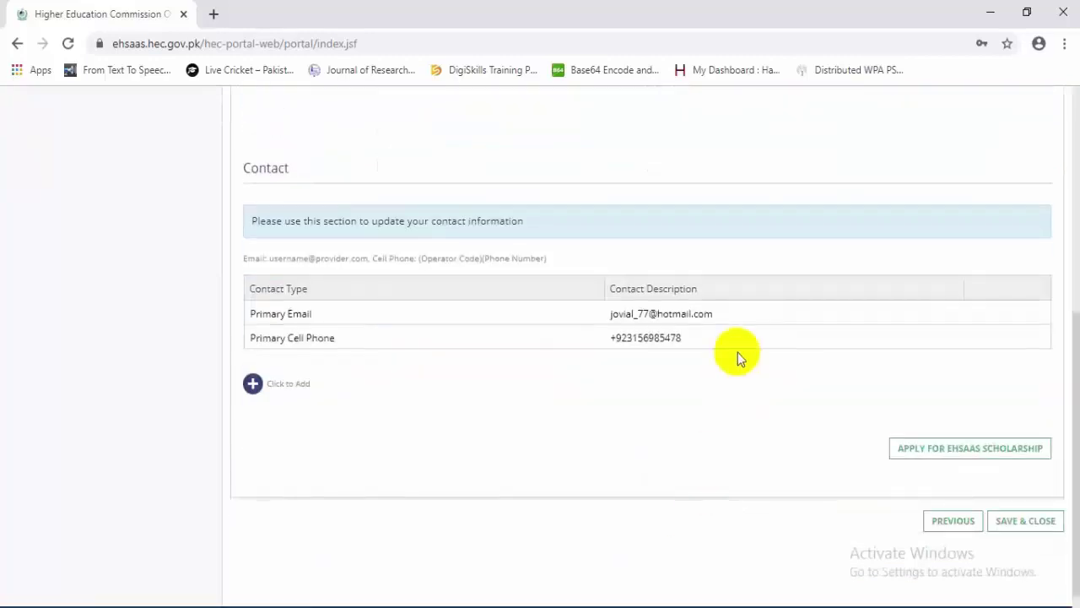
{"action": "left_click", "coordinate": [945, 448]}
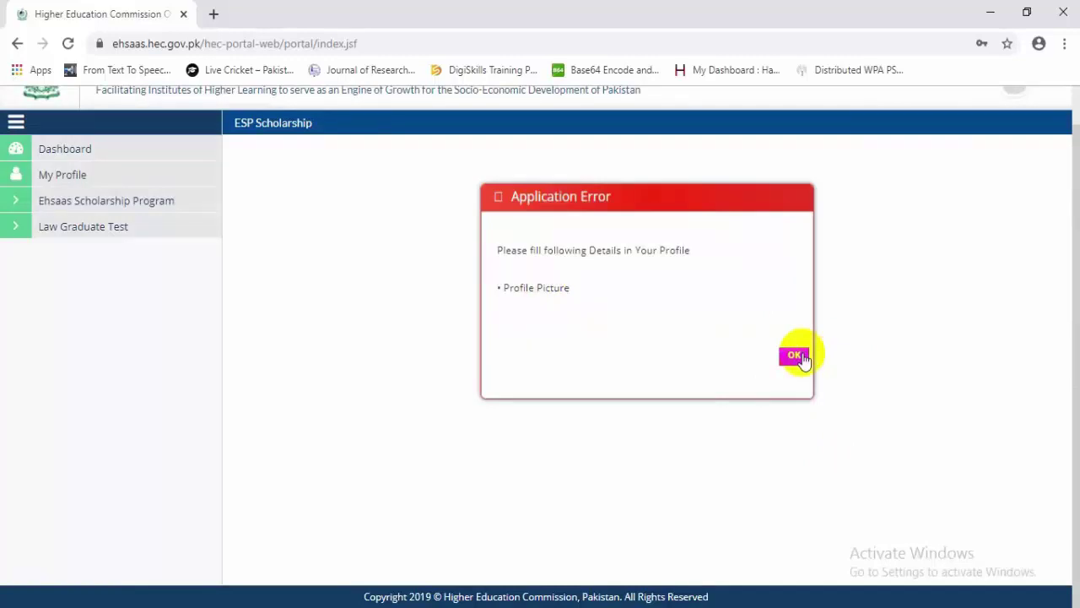
Dismiss the Application Error and go back to the My Profile Personal Detail form
{"action": "left_click", "coordinate": [794, 356]}
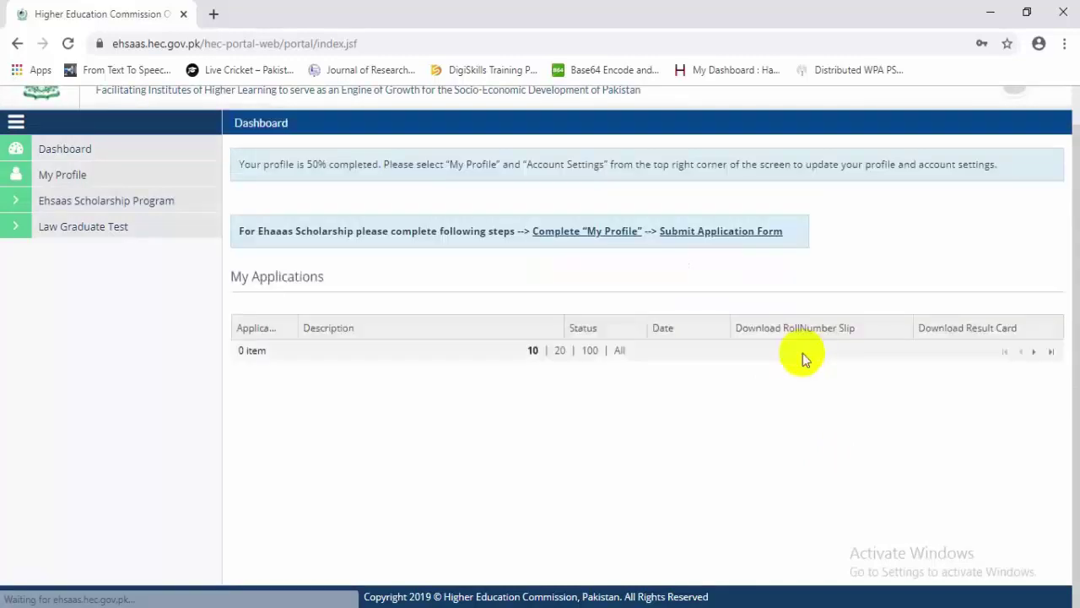
{"action": "left_click", "coordinate": [570, 238]}
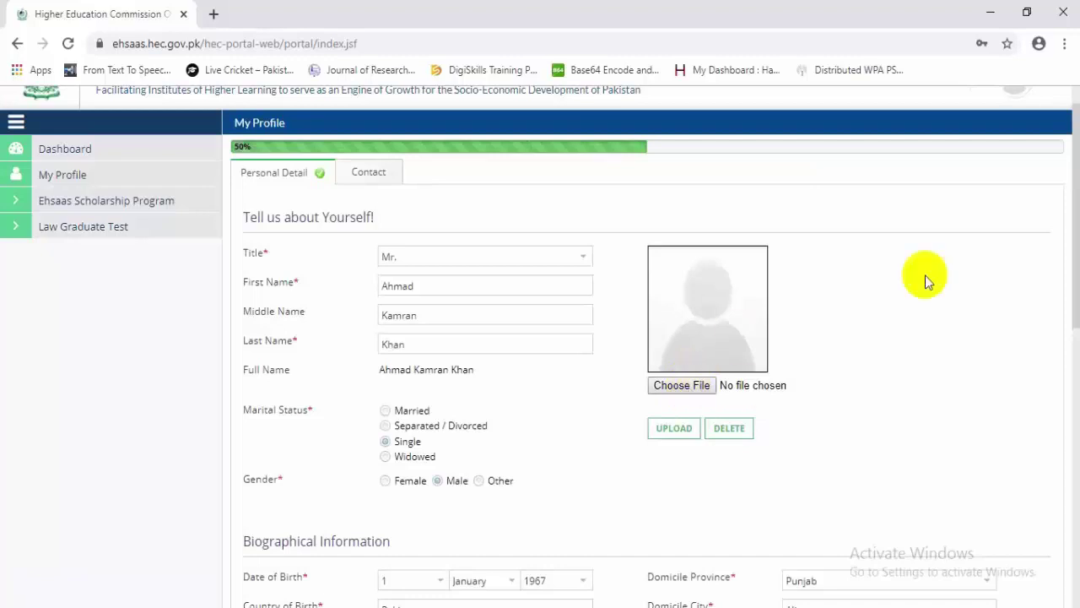
{"action": "scroll", "coordinate": [927, 274], "scroll_direction": "down", "scroll_amount": 8}
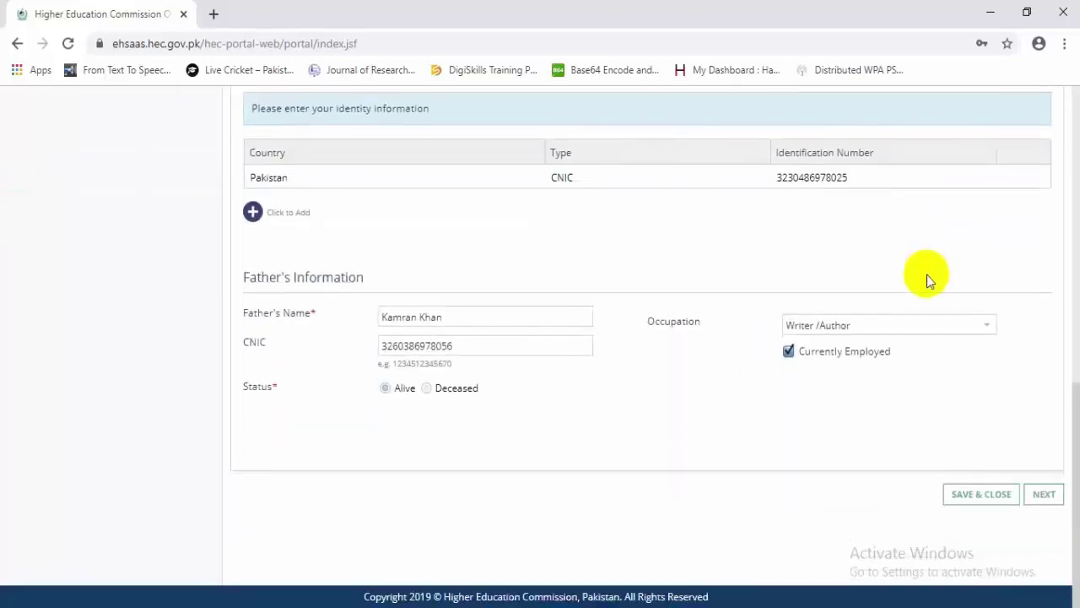
{"action": "scroll", "coordinate": [926, 274], "scroll_direction": "up", "scroll_amount": 8}
{"action": "scroll", "coordinate": [927, 274], "scroll_direction": "down", "scroll_amount": 7}
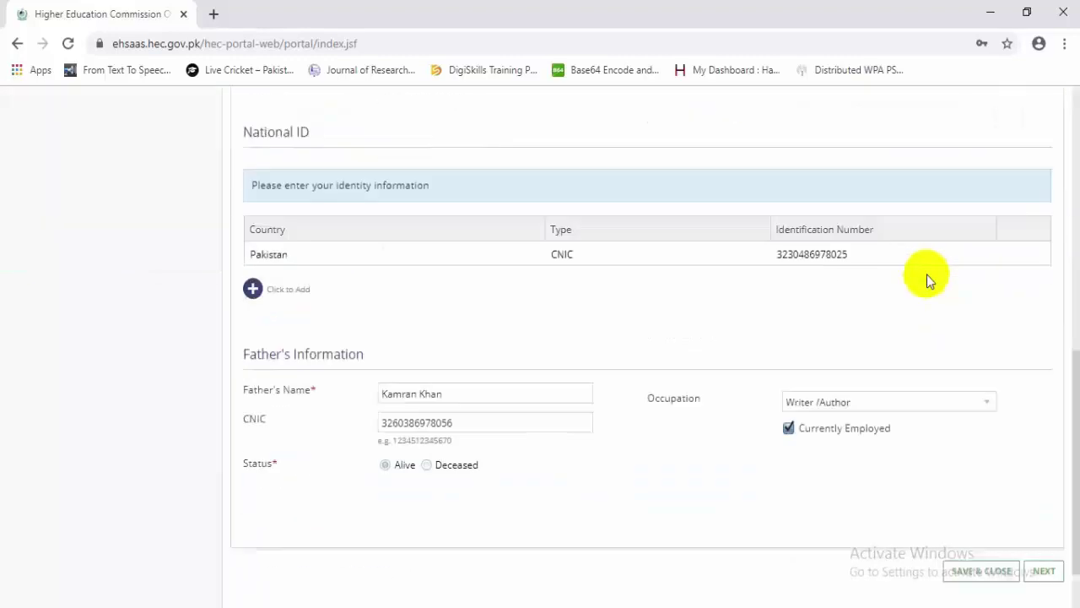
{"action": "scroll", "coordinate": [926, 274], "scroll_direction": "up", "scroll_amount": 7}
{"action": "scroll", "coordinate": [915, 277], "scroll_direction": "down", "scroll_amount": 2}
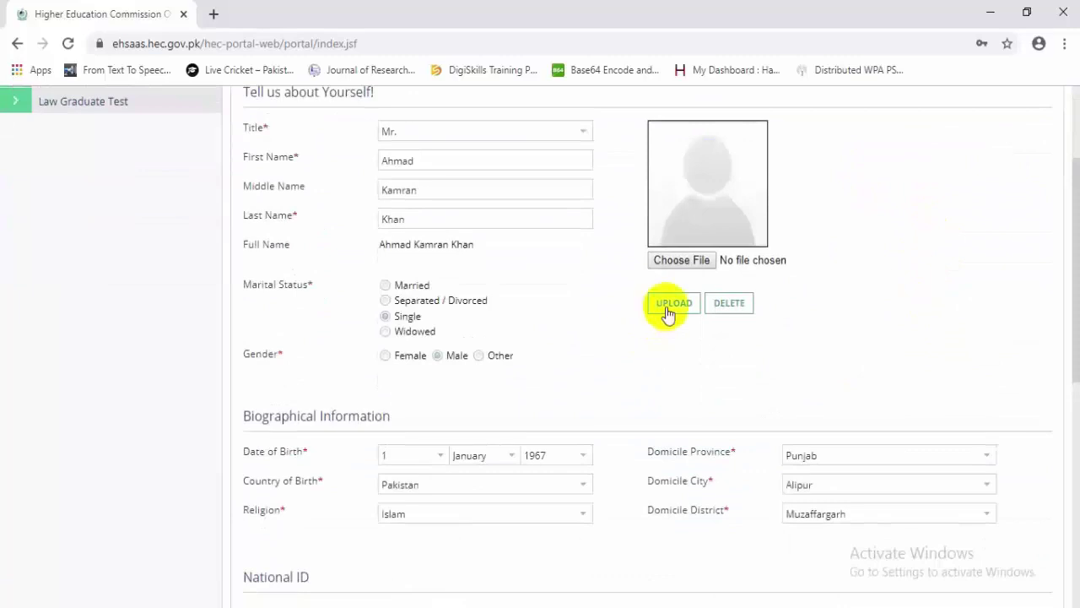
Upload images.jpg from the Desktop as the profile picture
{"action": "left_click", "coordinate": [692, 260]}
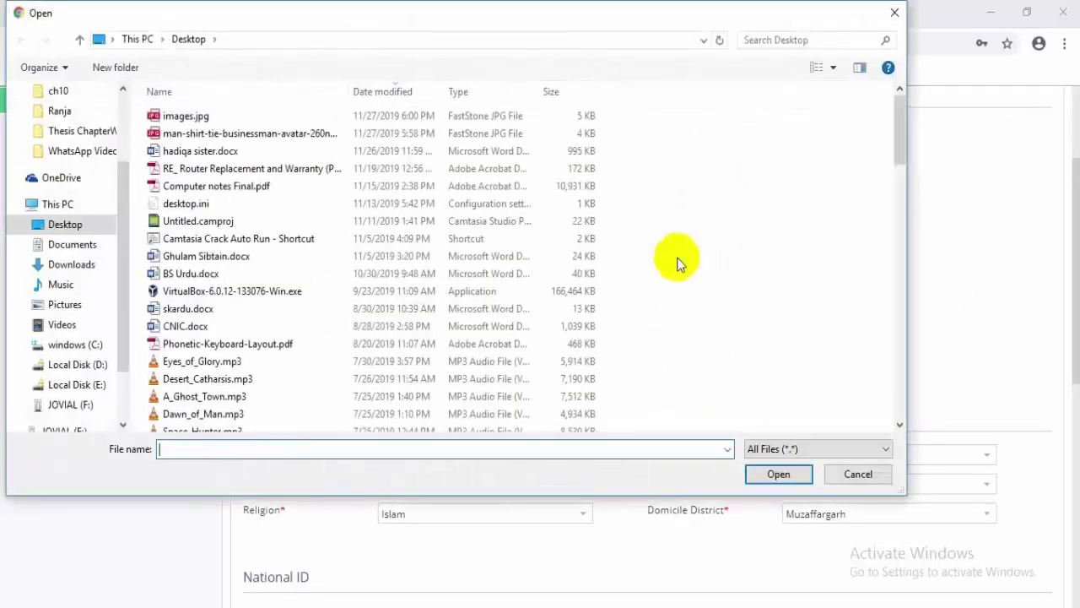
{"action": "left_click", "coordinate": [100, 226]}
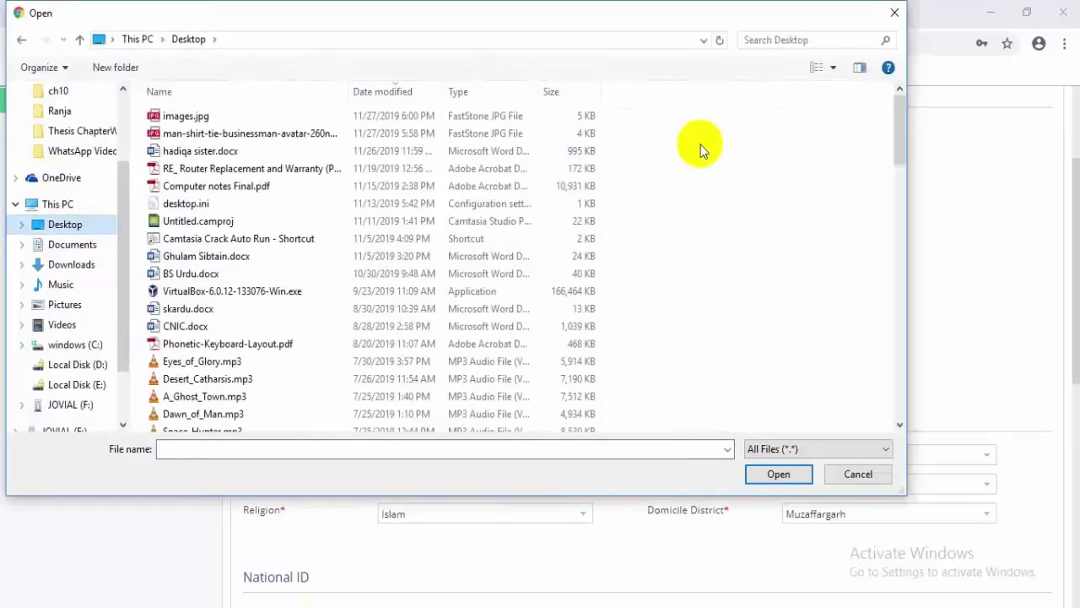
{"action": "left_click_drag", "start_coordinate": [898, 126], "coordinate": [870, 137]}
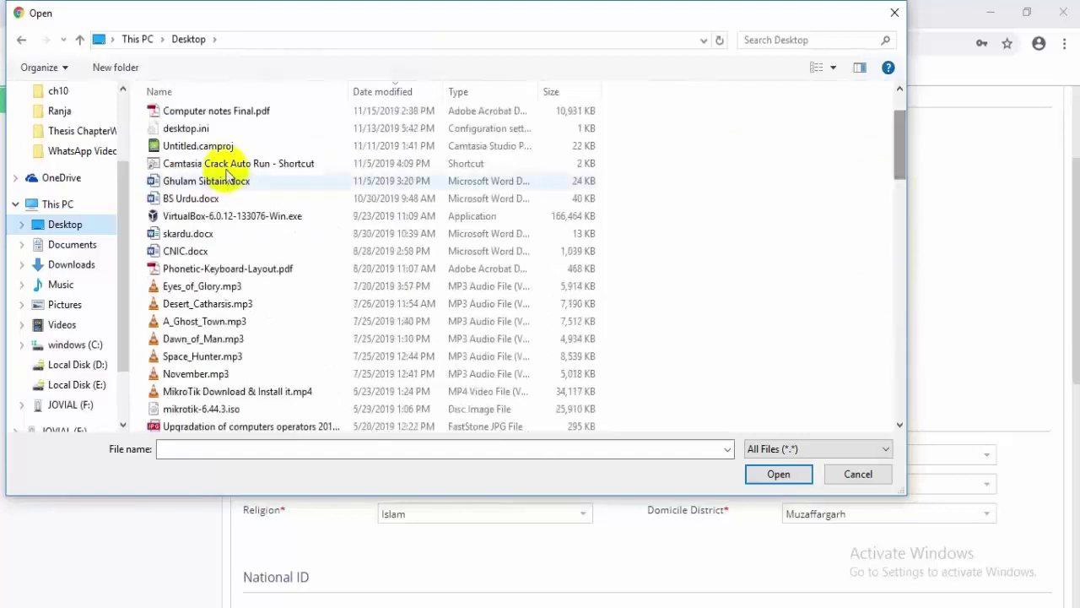
{"action": "scroll", "coordinate": [228, 144], "scroll_direction": "up", "scroll_amount": 2}
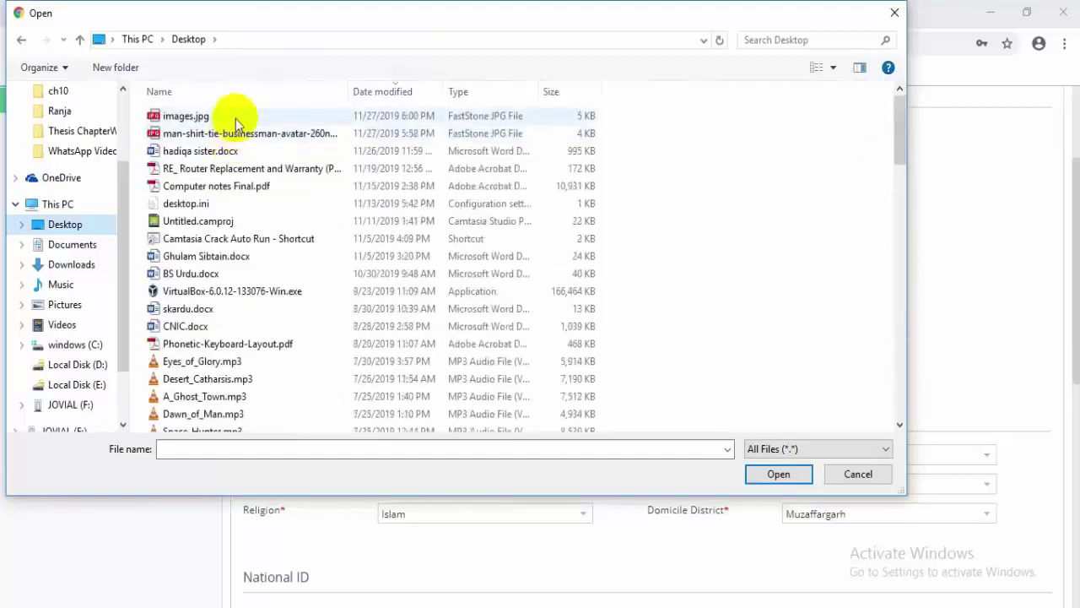
{"action": "left_click", "coordinate": [235, 118]}
{"action": "left_click", "coordinate": [763, 473]}
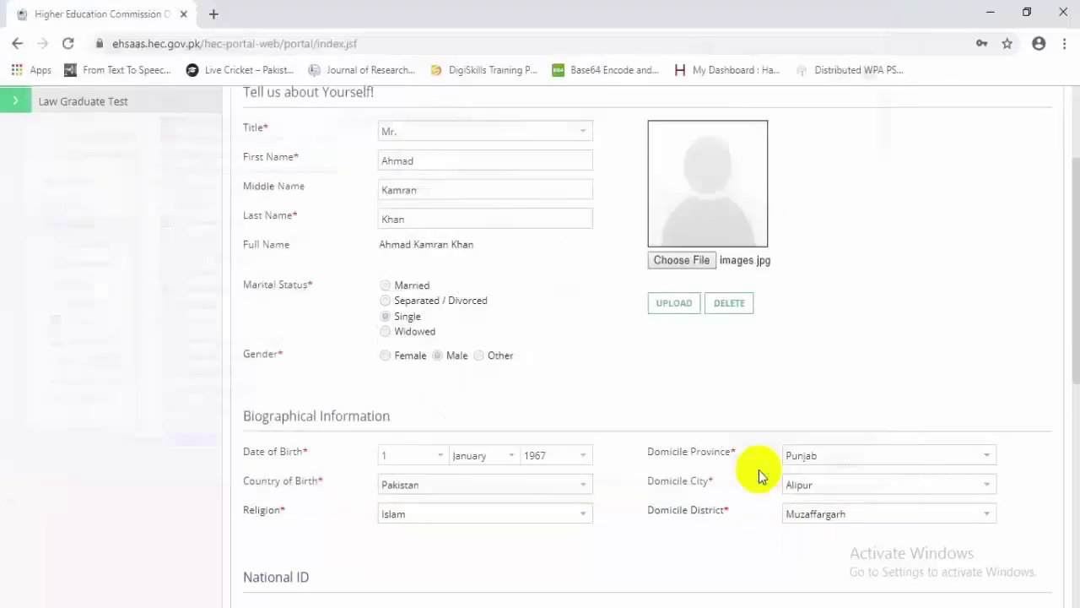
{"action": "left_click", "coordinate": [685, 304]}
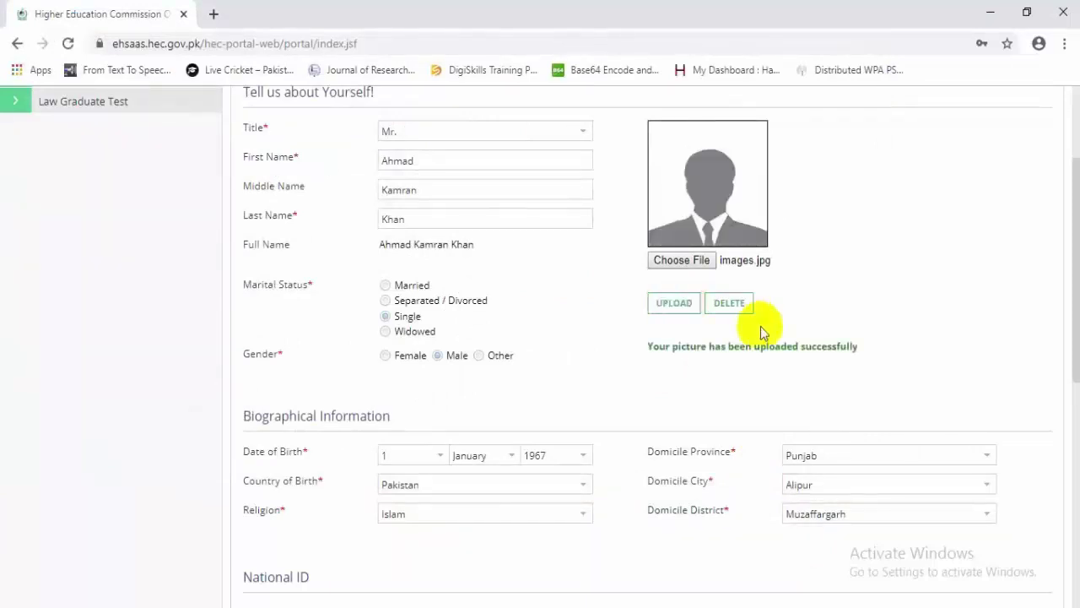
{"action": "scroll", "coordinate": [851, 355], "scroll_direction": "down", "scroll_amount": 1}
{"action": "scroll", "coordinate": [852, 355], "scroll_direction": "down", "scroll_amount": 6}
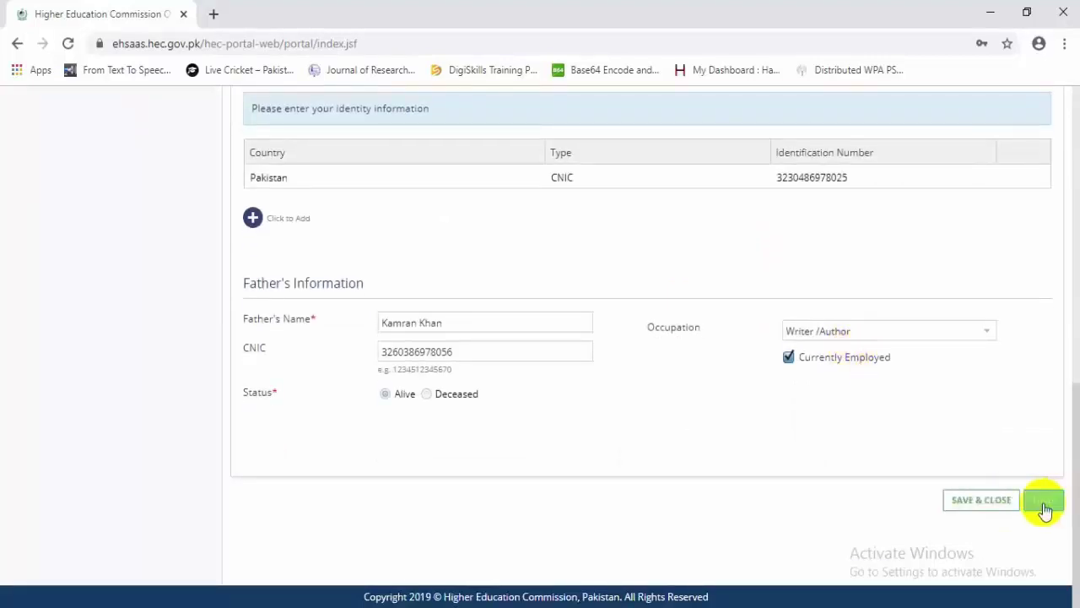
Move on to the contact details and re-enter country Pakistan, city Alipur and district Muzaffargarh
{"action": "left_click", "coordinate": [1043, 499]}
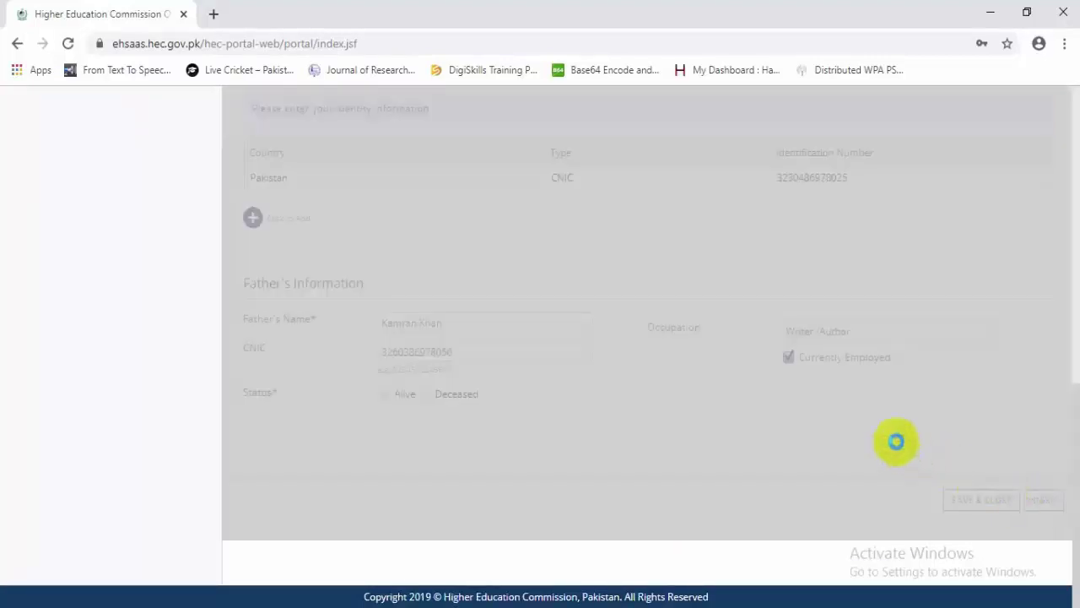
{"action": "scroll", "coordinate": [639, 346], "scroll_direction": "up", "scroll_amount": 5}
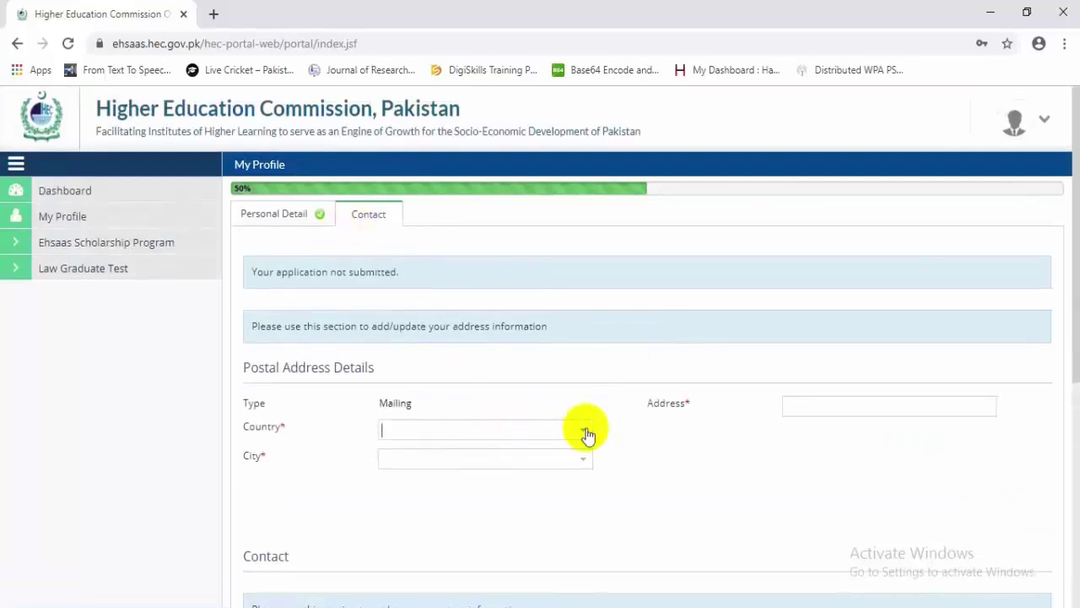
{"action": "type", "text": "Pakistan"}
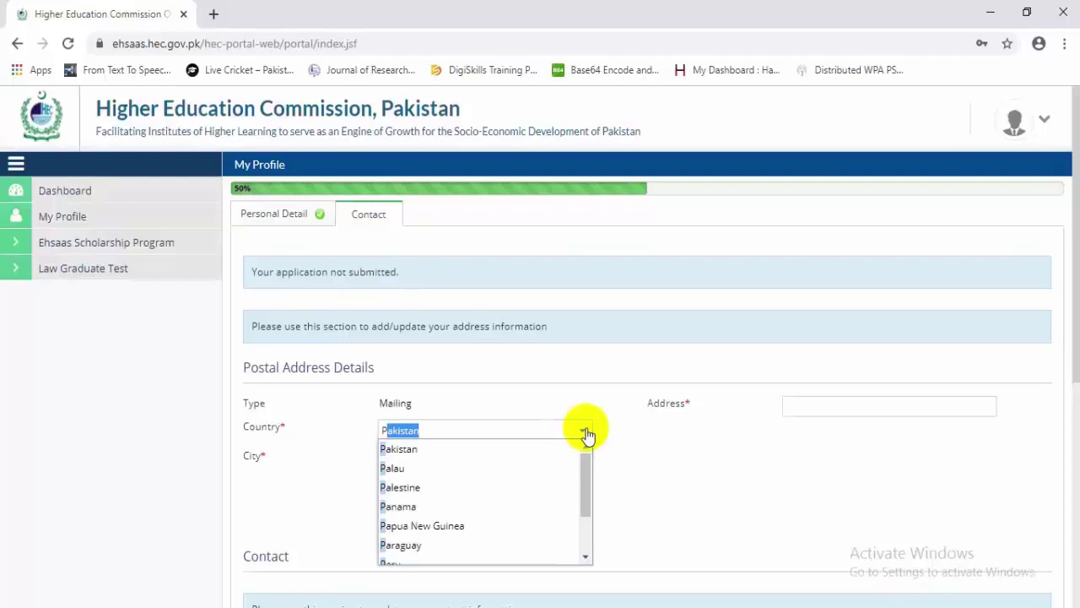
{"action": "key", "text": "Return"}
{"action": "left_click", "coordinate": [534, 467]}
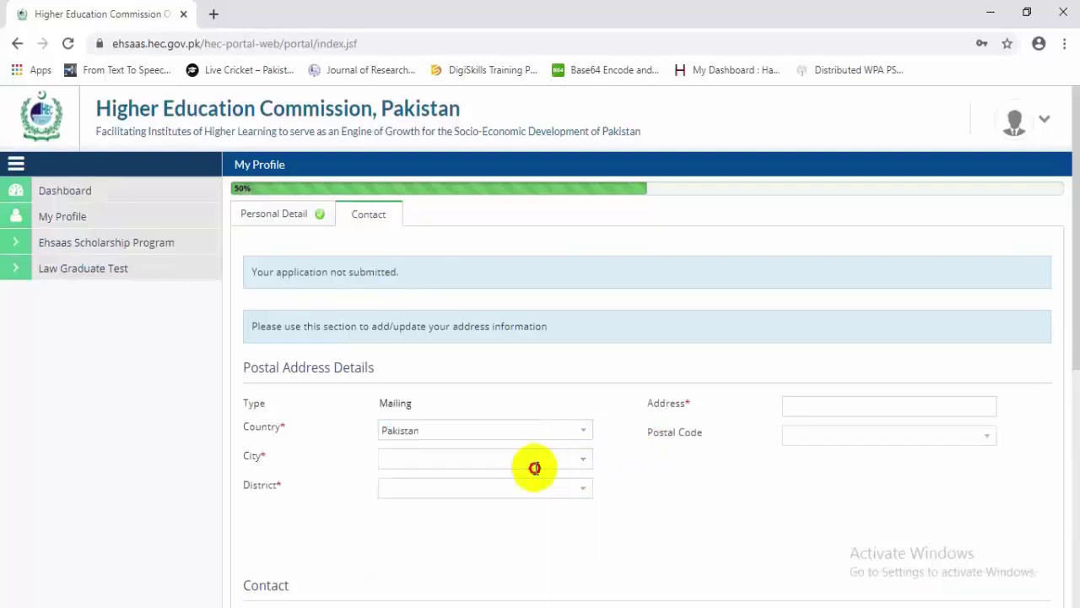
{"action": "type", "text": "Al"}
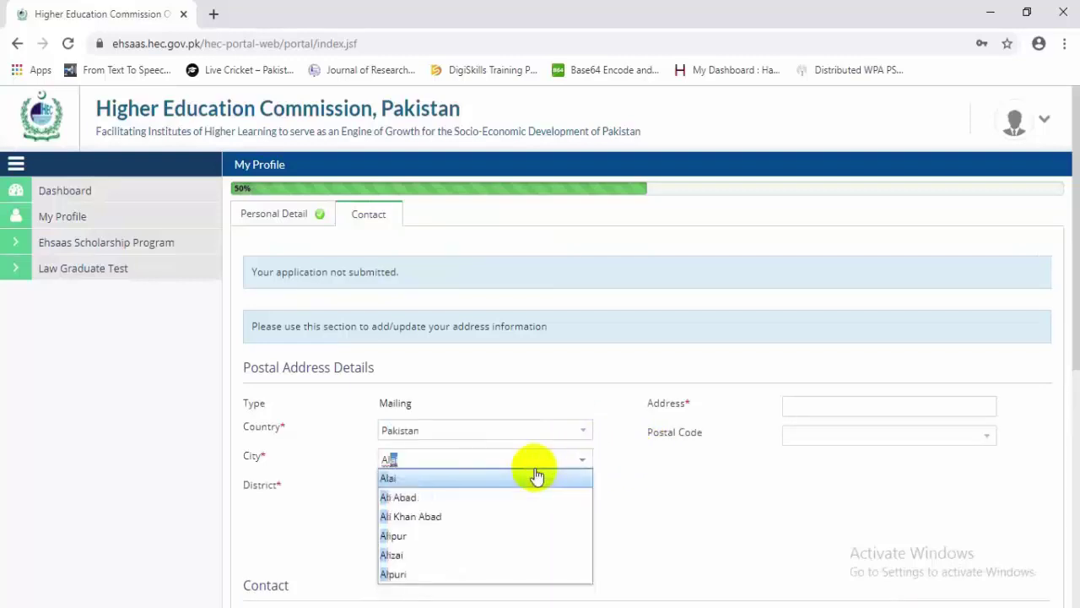
{"action": "key", "text": "BackSpace"}
{"action": "key", "text": "BackSpace"}
{"action": "type", "text": "lipur"}
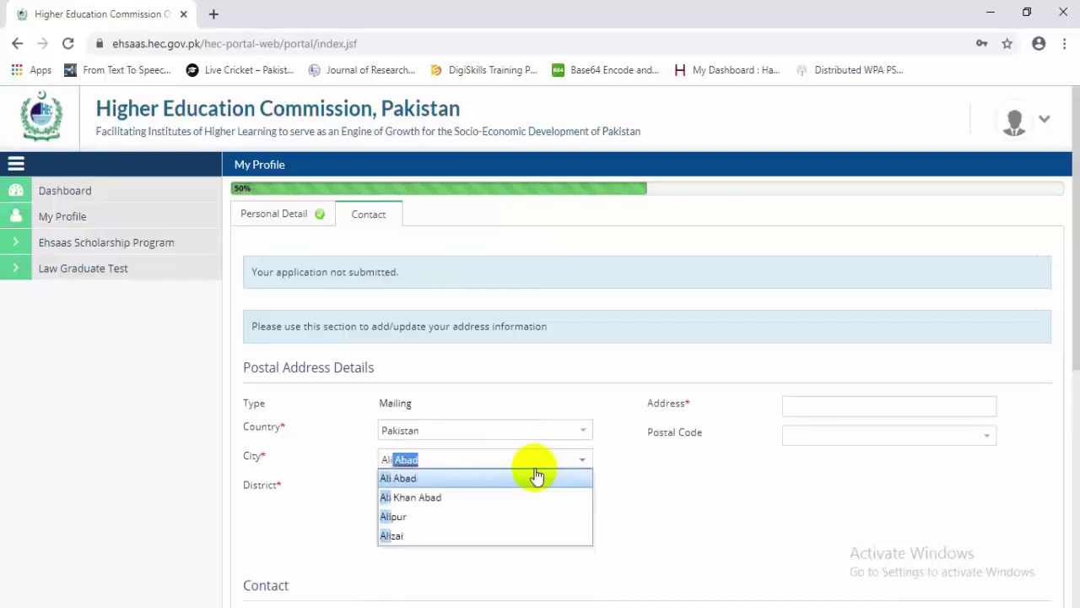
{"action": "left_click", "coordinate": [538, 477]}
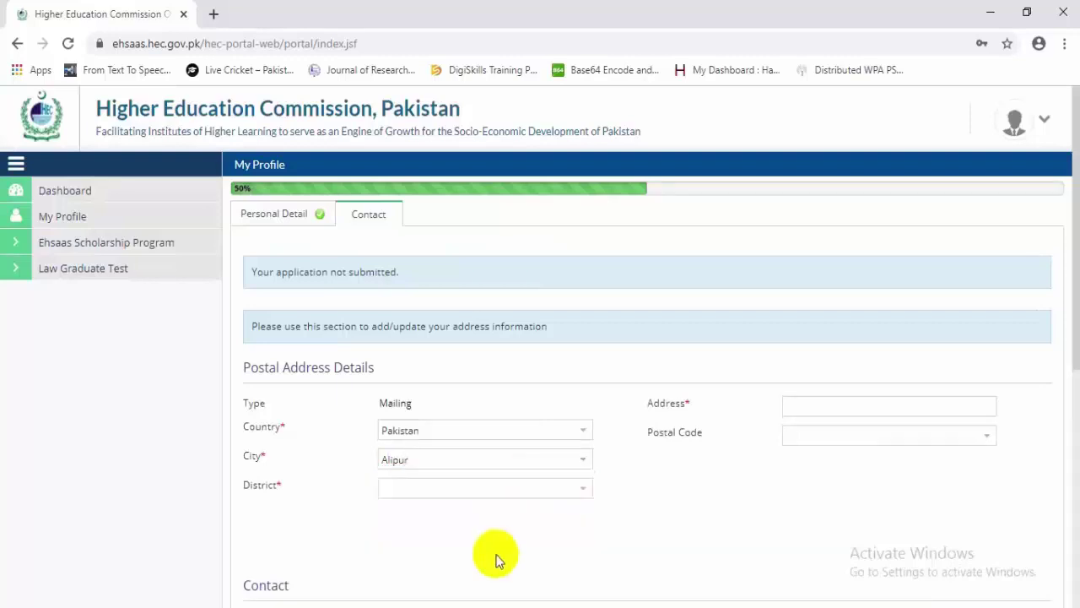
{"action": "left_click", "coordinate": [487, 484]}
{"action": "type", "text": "Muzaffargarh"}
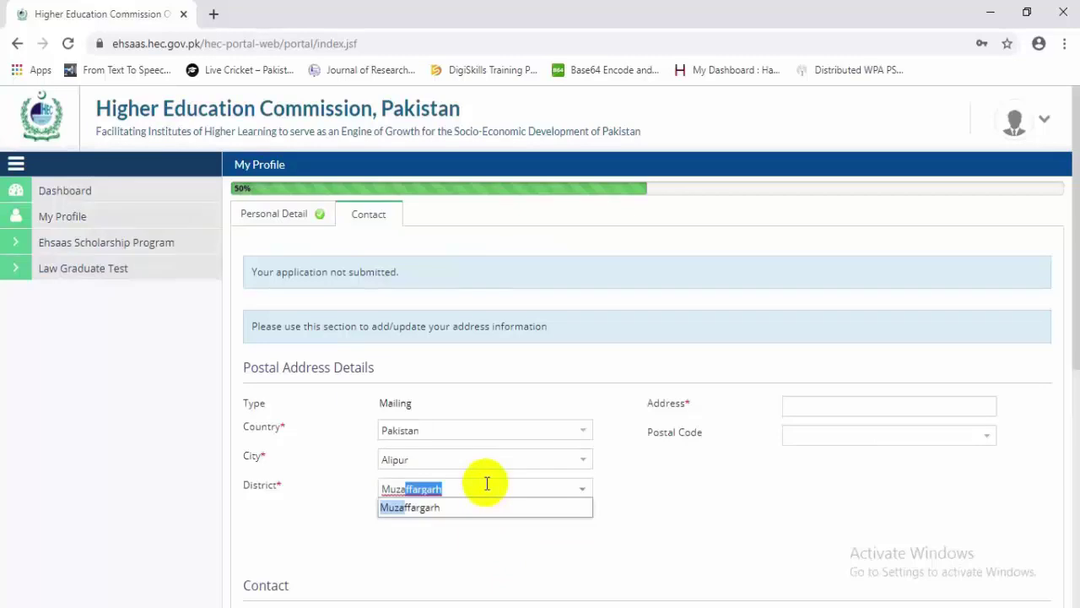
{"action": "left_click", "coordinate": [506, 510]}
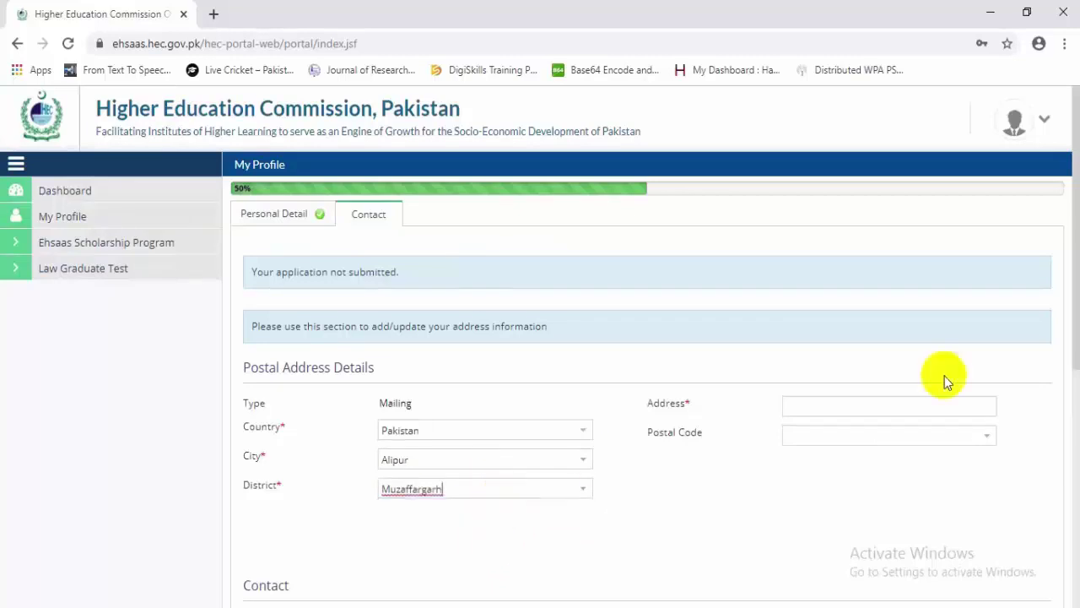
Refill the street address and choose postal code 60000
{"action": "left_click", "coordinate": [904, 407]}
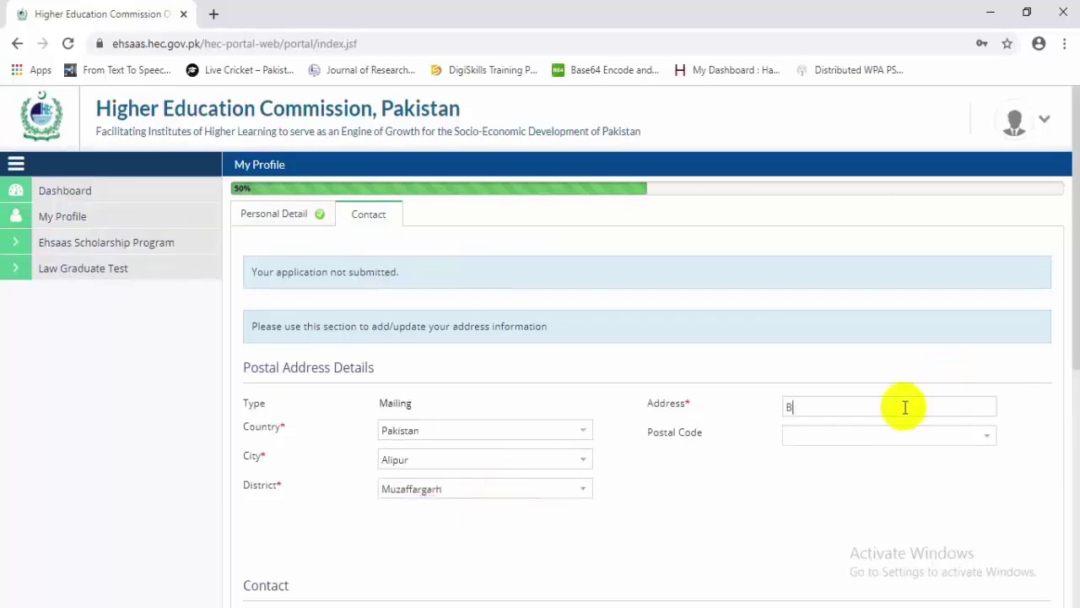
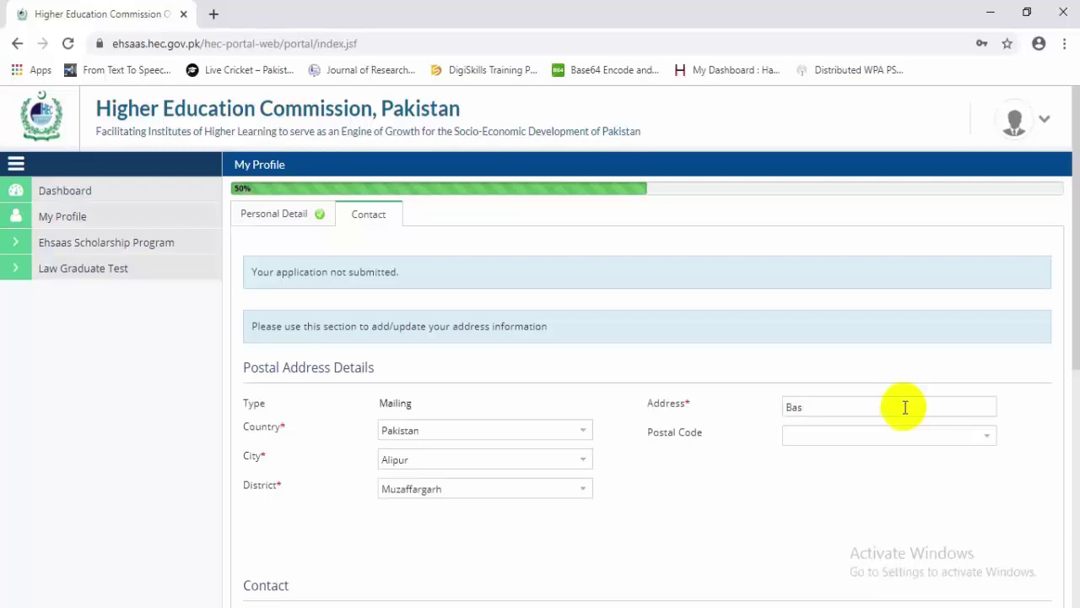
{"action": "left_click", "coordinate": [898, 431]}
{"action": "type", "text": "60000"}
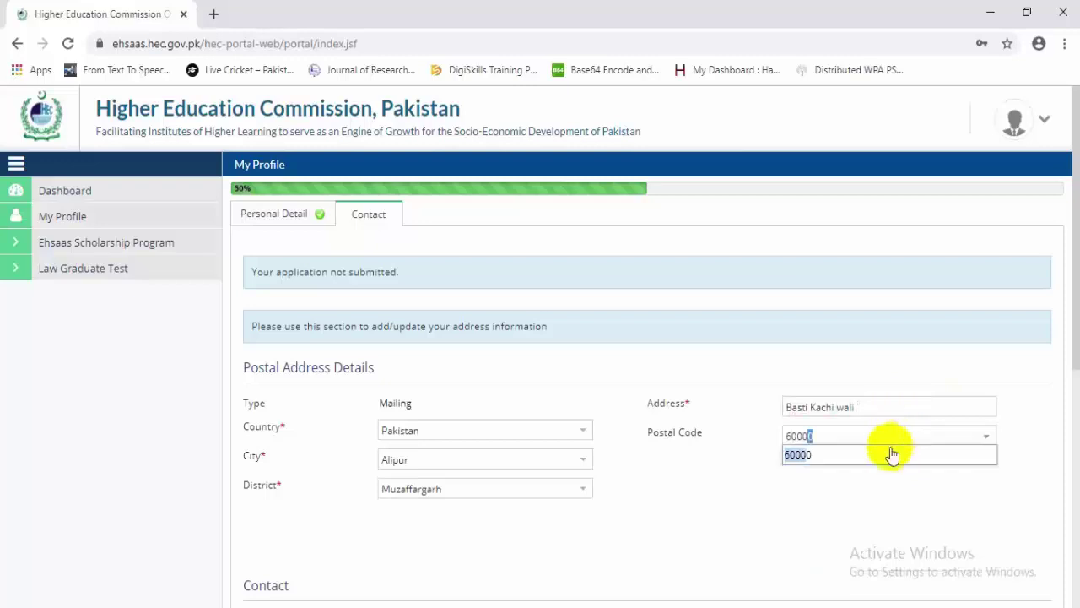
{"action": "left_click", "coordinate": [890, 463]}
{"action": "scroll", "coordinate": [844, 472], "scroll_direction": "down", "scroll_amount": 5}
{"action": "scroll", "coordinate": [830, 475], "scroll_direction": "down", "scroll_amount": 1}
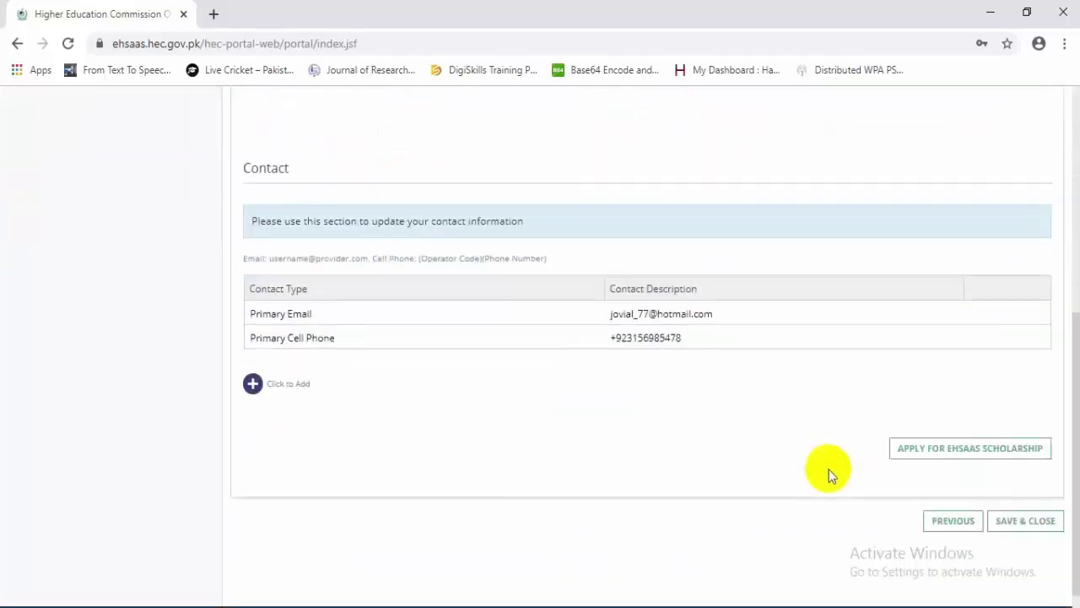
Start the Ehsaas scholarship application and submit Yes for the Pakistani/AJK National question
{"action": "left_click", "coordinate": [956, 444]}
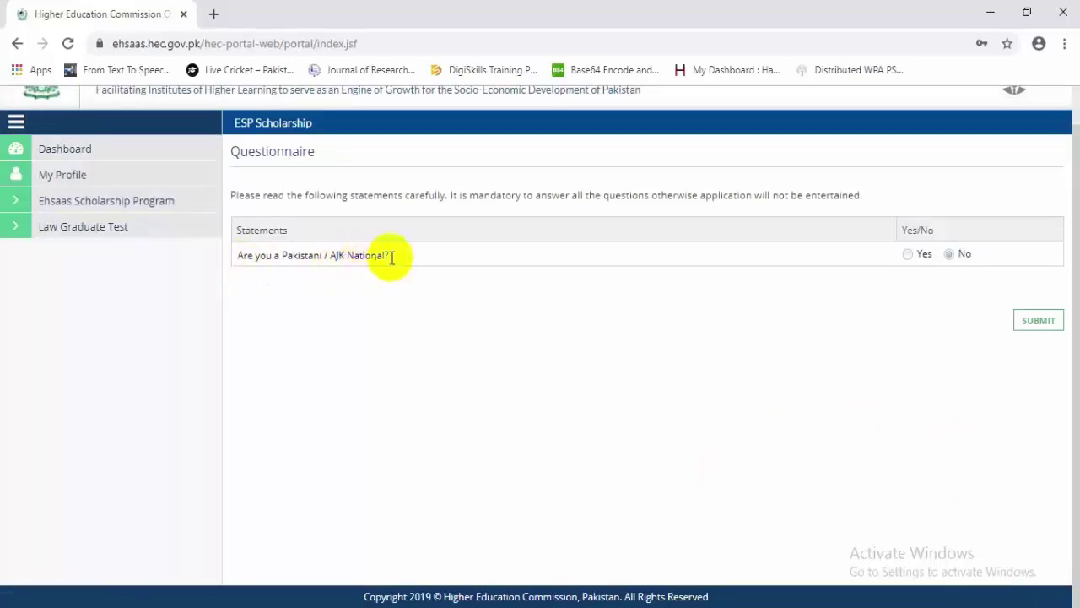
{"action": "left_click", "coordinate": [912, 254]}
{"action": "left_click", "coordinate": [1030, 319]}
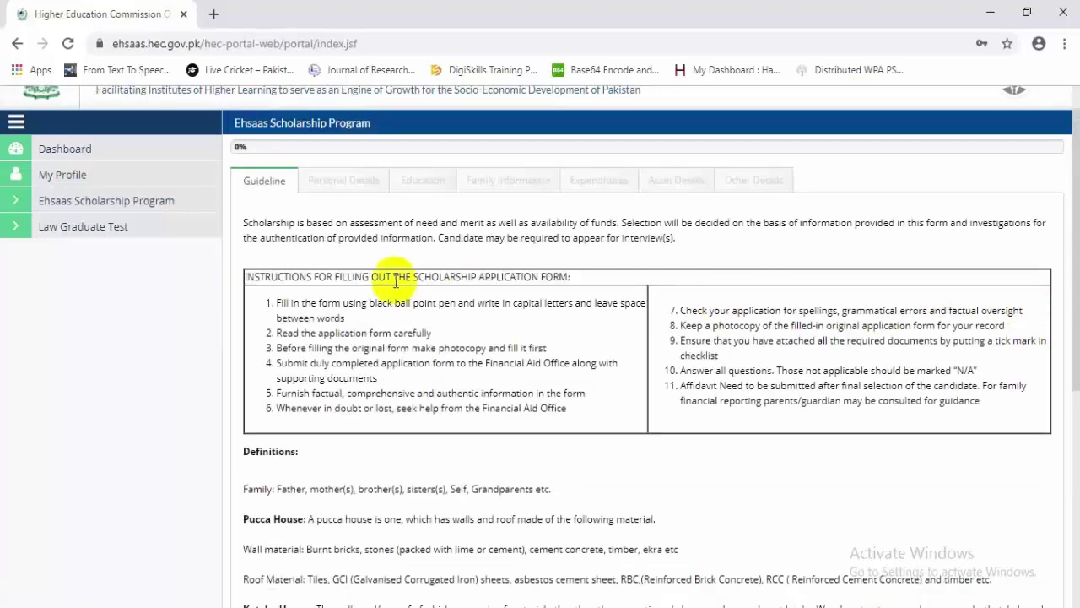
Scroll through the Guideline instructions, Definitions and Do/Don't table to the bottom
{"action": "scroll", "coordinate": [395, 281], "scroll_direction": "down", "scroll_amount": 1}
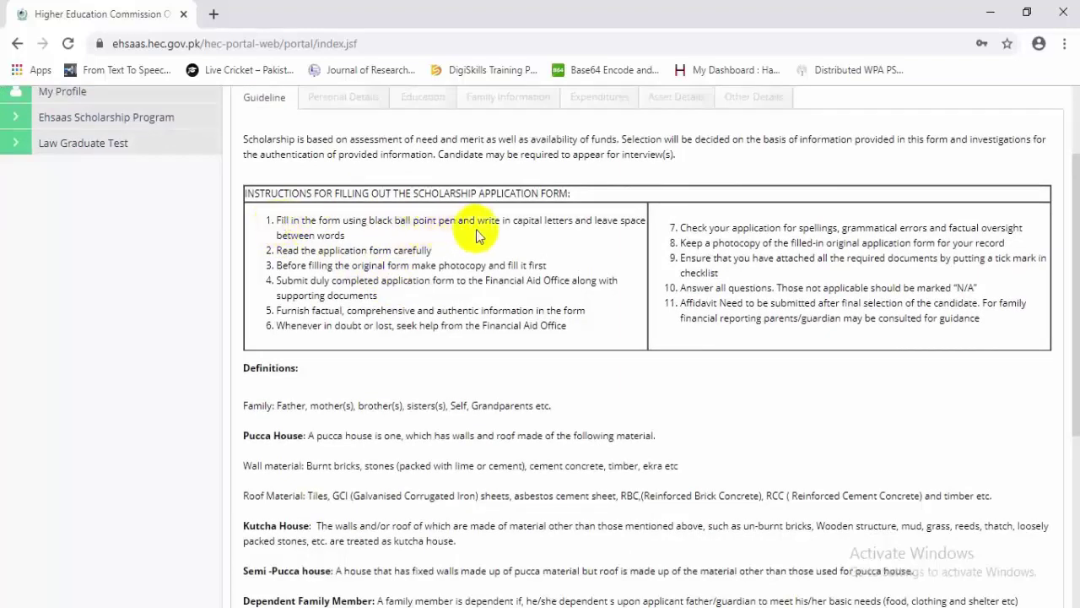
{"action": "scroll", "coordinate": [476, 234], "scroll_direction": "down", "scroll_amount": 3}
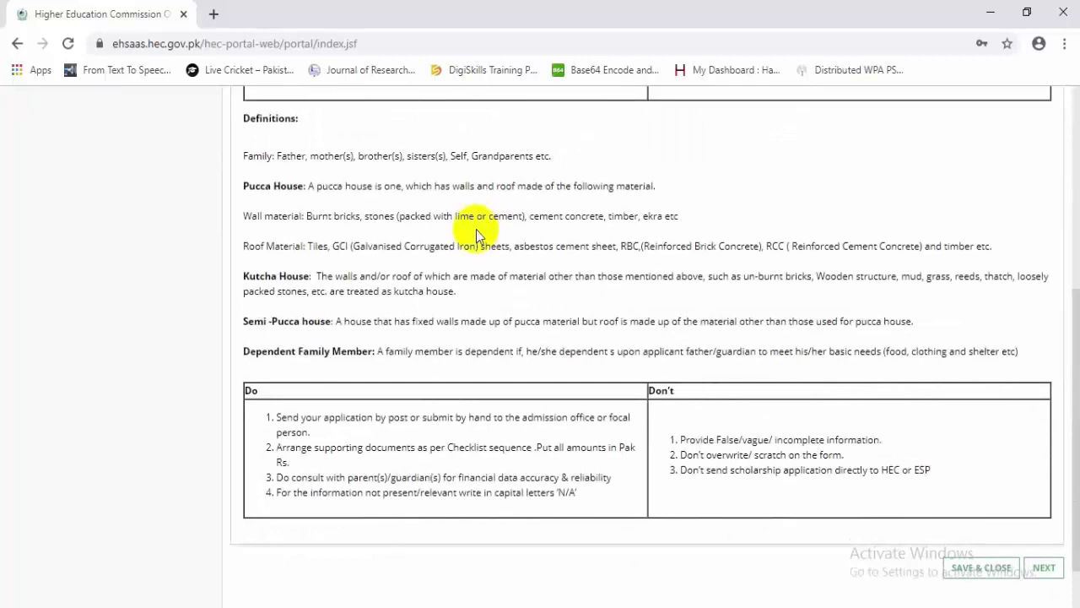
{"action": "scroll", "coordinate": [476, 229], "scroll_direction": "up", "scroll_amount": 5}
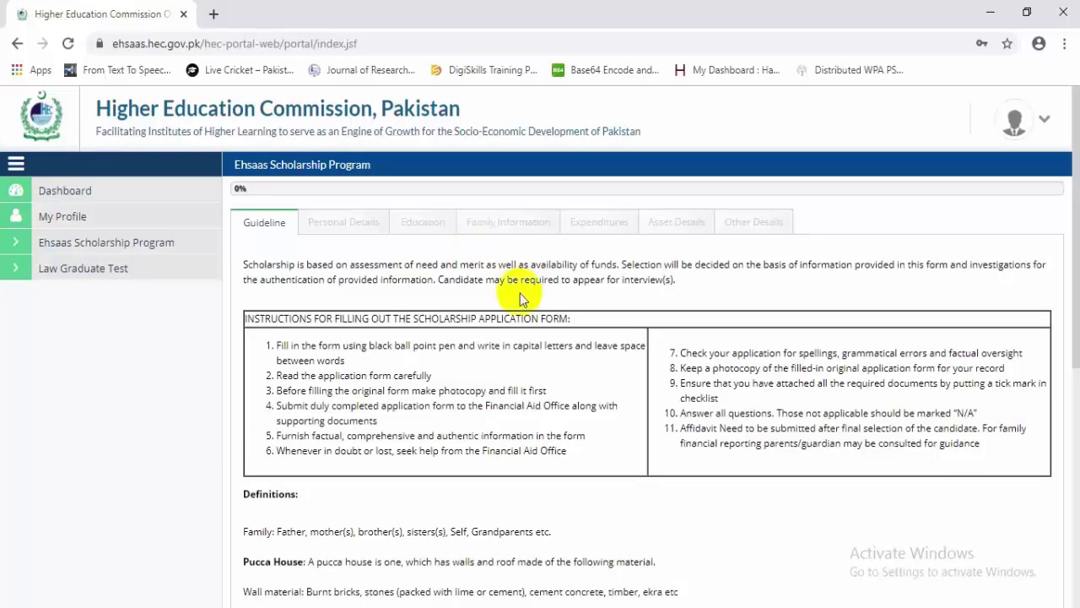
{"action": "scroll", "coordinate": [520, 293], "scroll_direction": "down", "scroll_amount": 1}
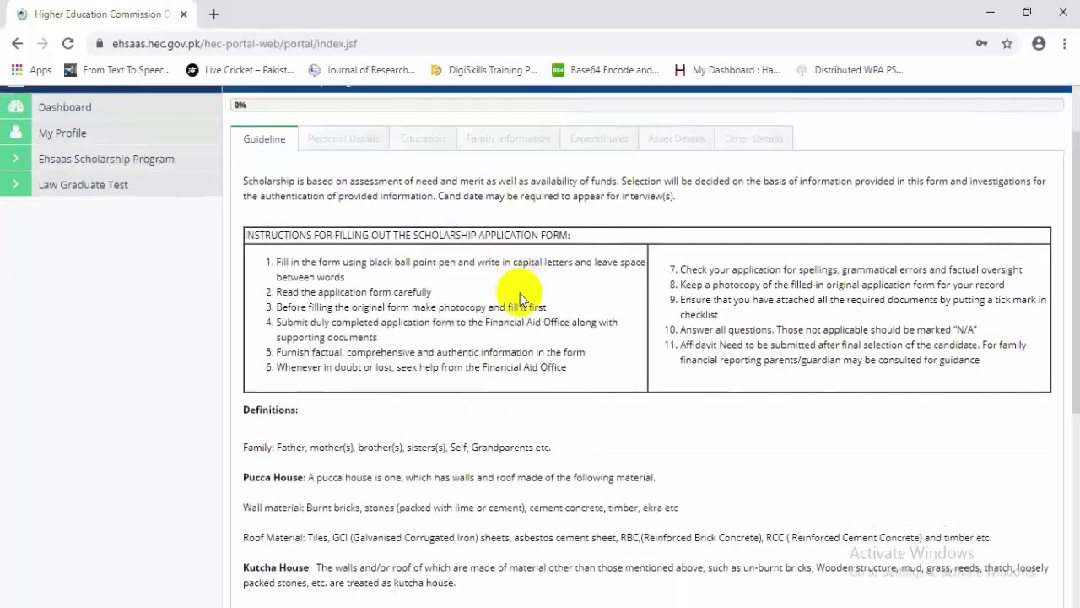
{"action": "scroll", "coordinate": [519, 293], "scroll_direction": "up", "scroll_amount": 1}
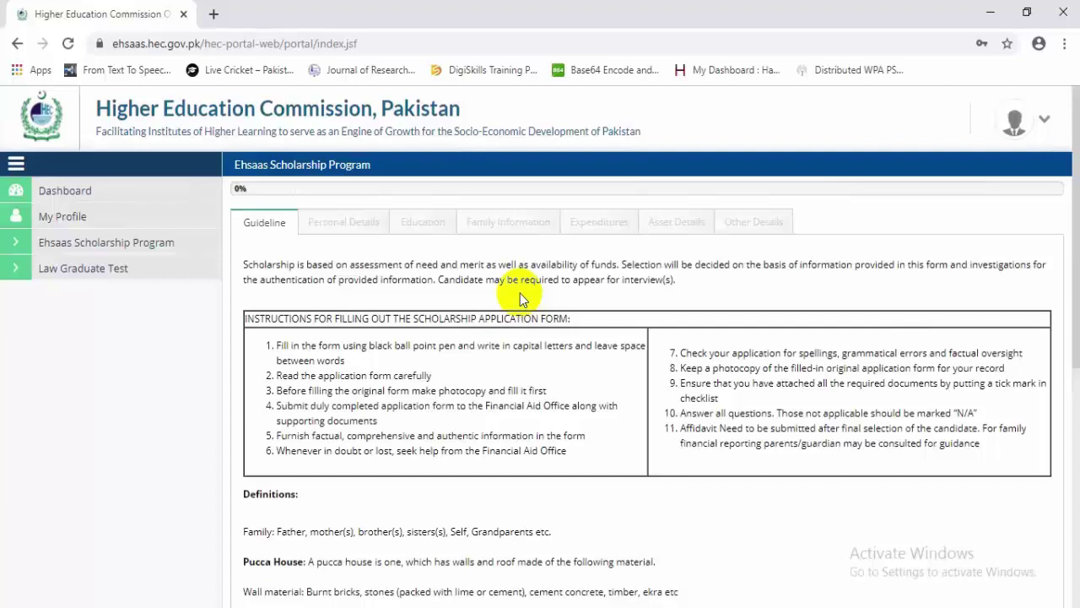
{"action": "scroll", "coordinate": [519, 292], "scroll_direction": "down", "scroll_amount": 3}
{"action": "scroll", "coordinate": [520, 293], "scroll_direction": "down", "scroll_amount": 2}
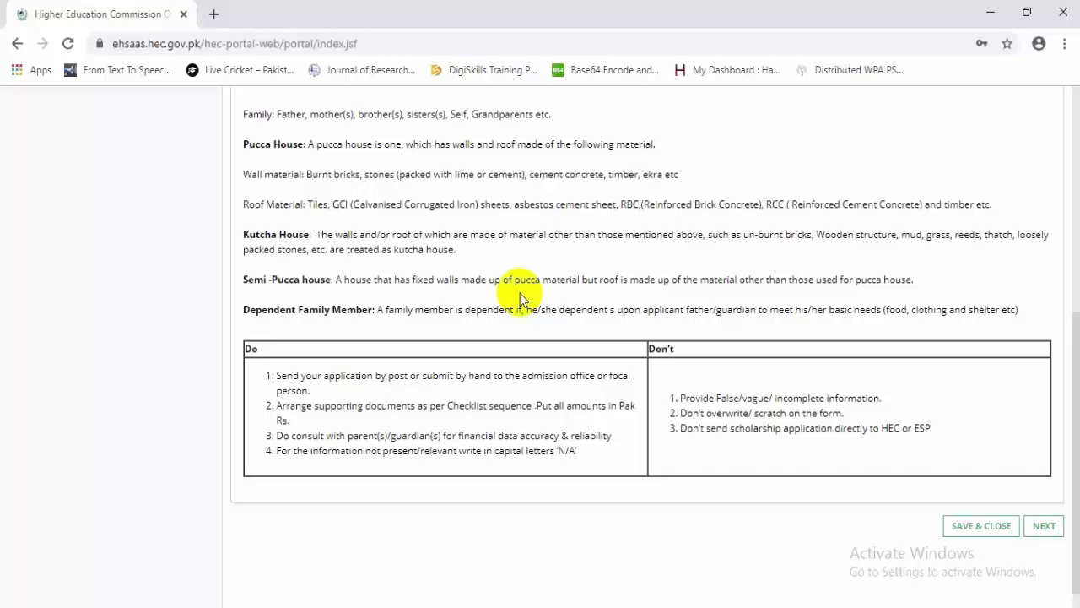
{"action": "scroll", "coordinate": [520, 293], "scroll_direction": "up", "scroll_amount": 3}
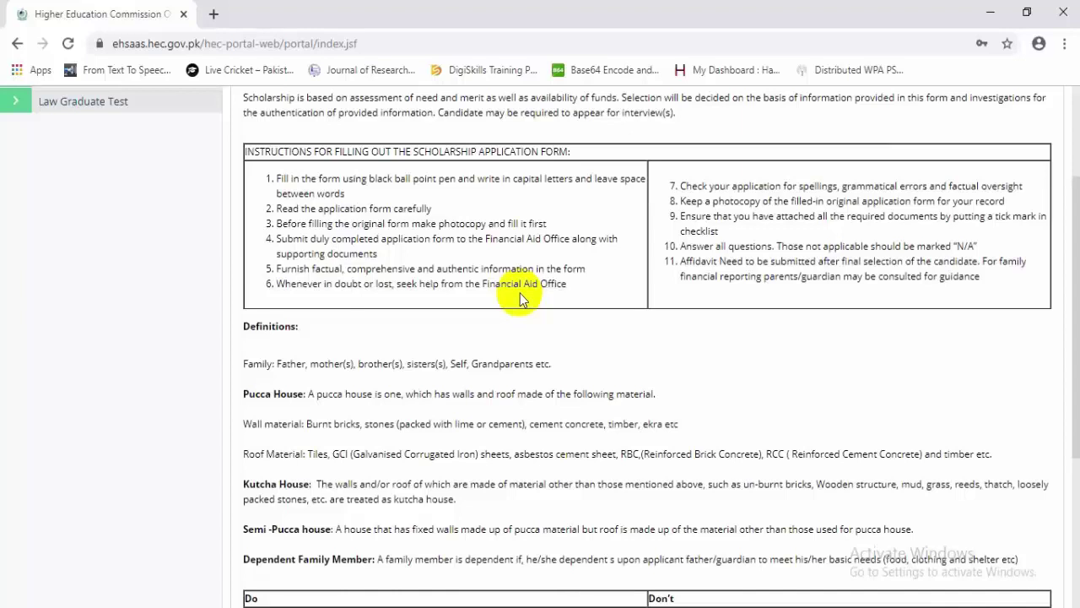
{"action": "scroll", "coordinate": [519, 293], "scroll_direction": "up", "scroll_amount": 3}
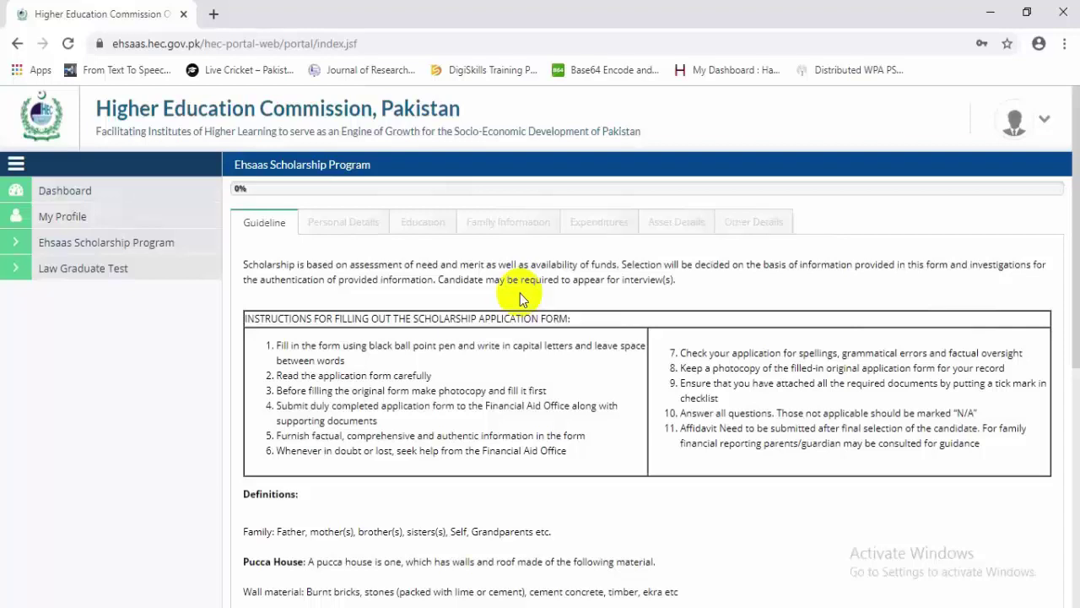
{"action": "scroll", "coordinate": [519, 296], "scroll_direction": "down", "scroll_amount": 5}
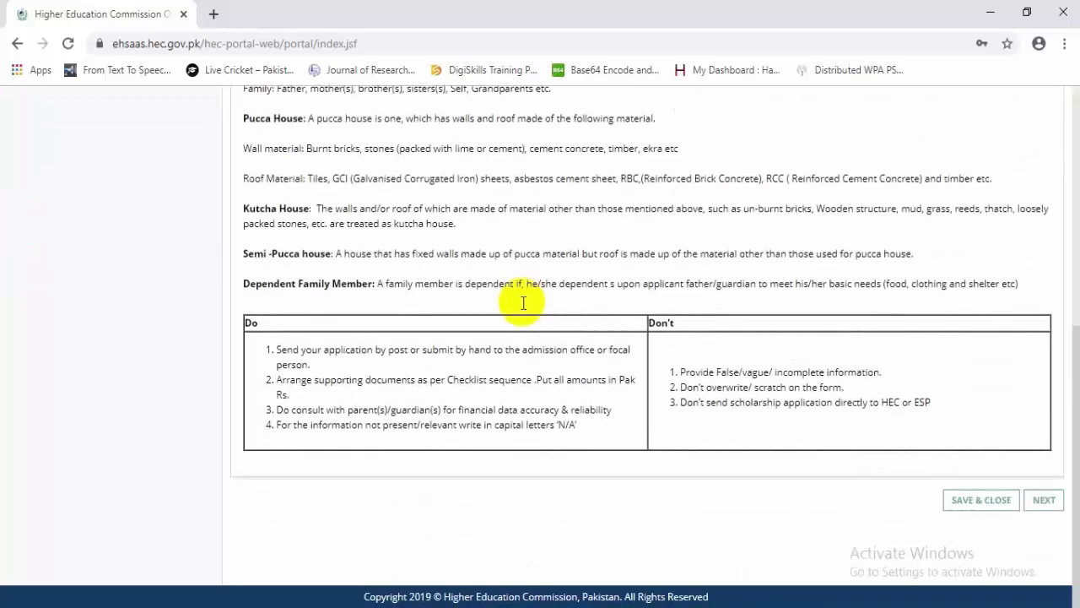
Proceed to Personal Details and choose Bahauddin Zakariya University, Multan as the university
{"action": "left_click", "coordinate": [1044, 500]}
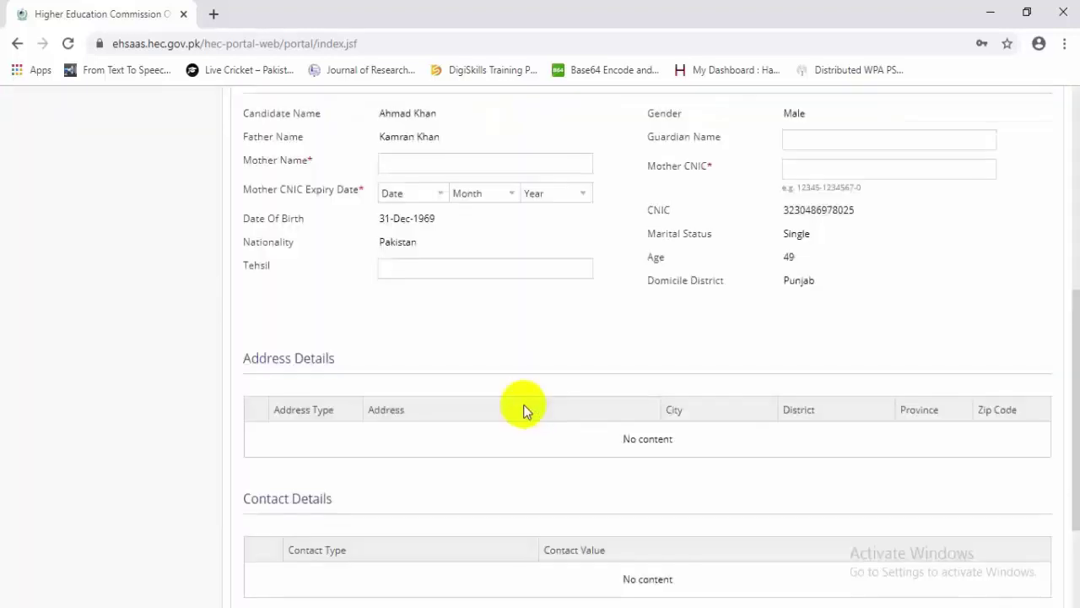
{"action": "scroll", "coordinate": [525, 410], "scroll_direction": "up", "scroll_amount": 2}
{"action": "scroll", "coordinate": [524, 408], "scroll_direction": "up", "scroll_amount": 3}
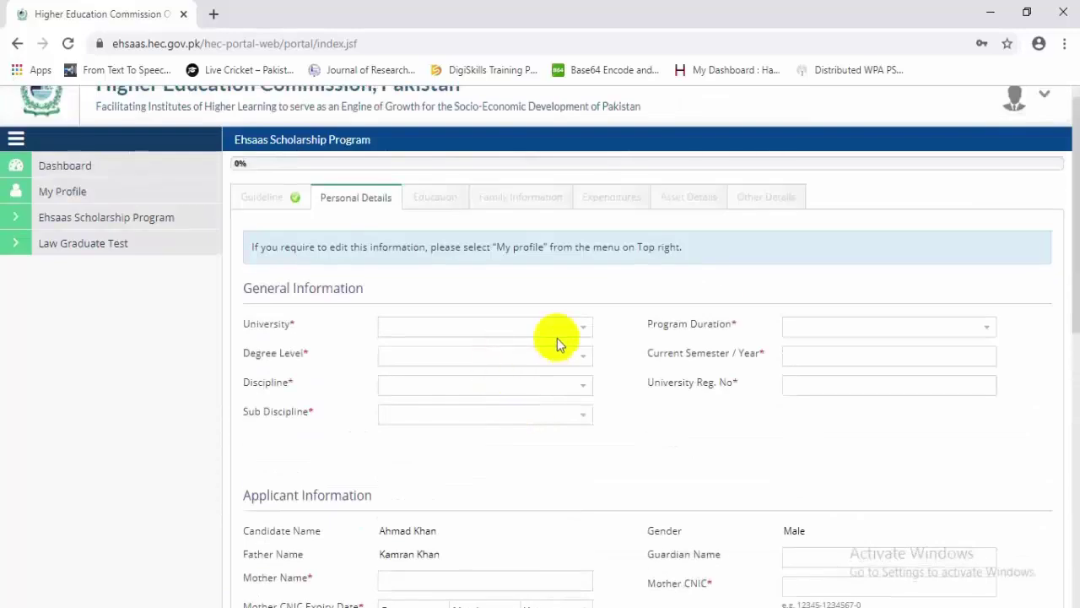
{"action": "left_click", "coordinate": [588, 336]}
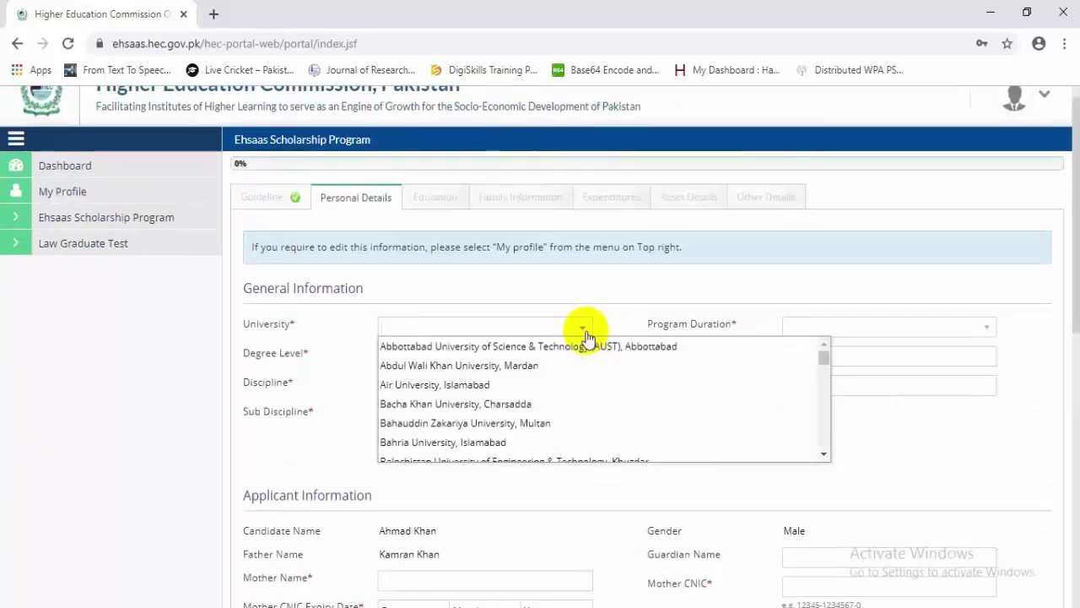
{"action": "scroll", "coordinate": [599, 390], "scroll_direction": "down", "scroll_amount": 8}
{"action": "scroll", "coordinate": [598, 391], "scroll_direction": "down", "scroll_amount": 8}
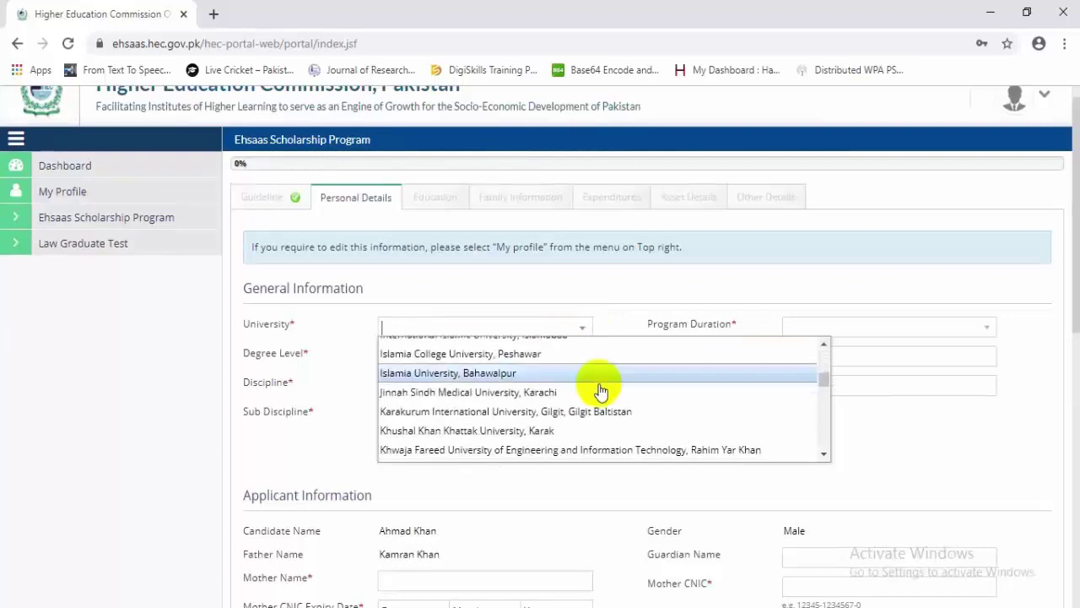
{"action": "scroll", "coordinate": [599, 391], "scroll_direction": "up", "scroll_amount": 15}
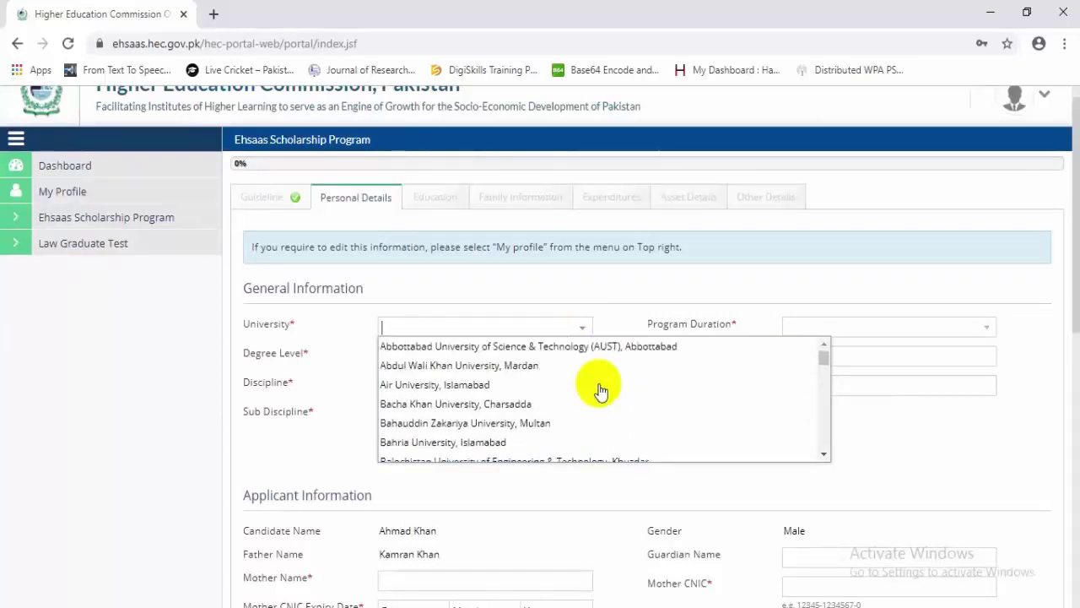
{"action": "type", "text": "B"}
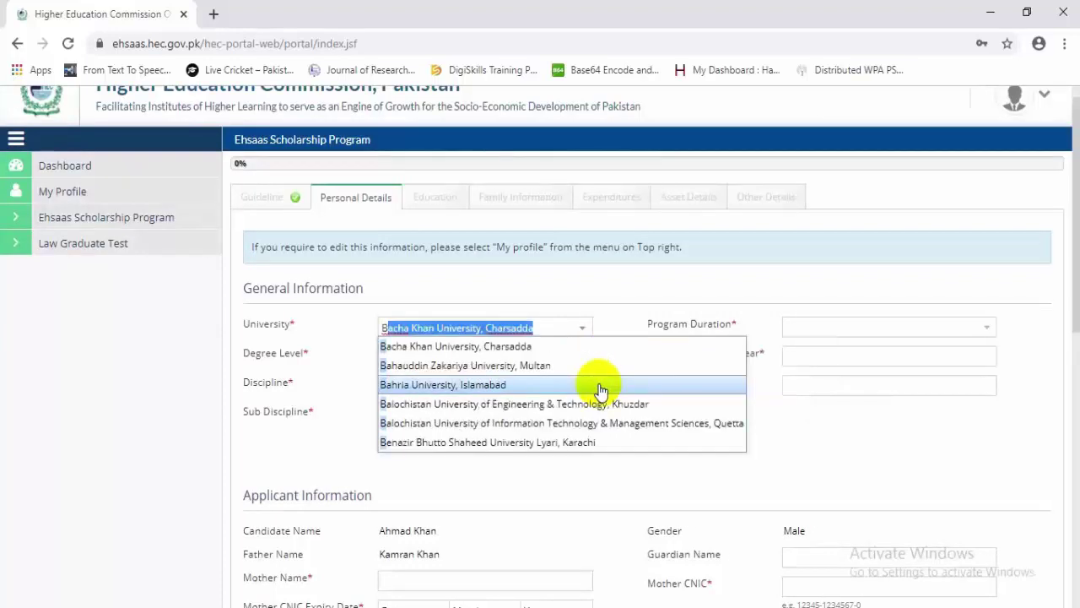
{"action": "type", "text": "ah"}
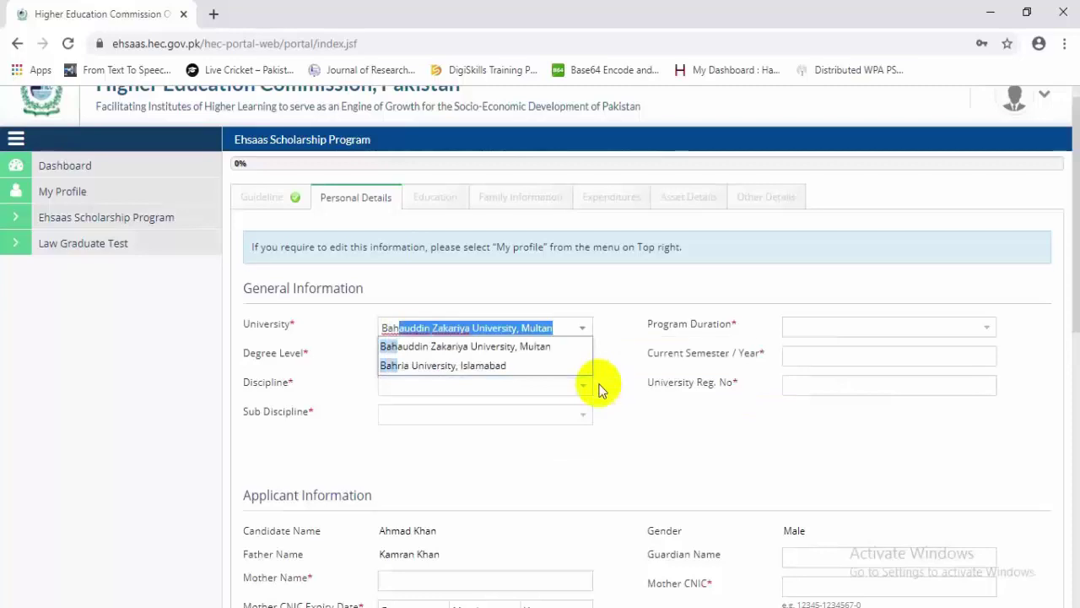
{"action": "left_click", "coordinate": [555, 328]}
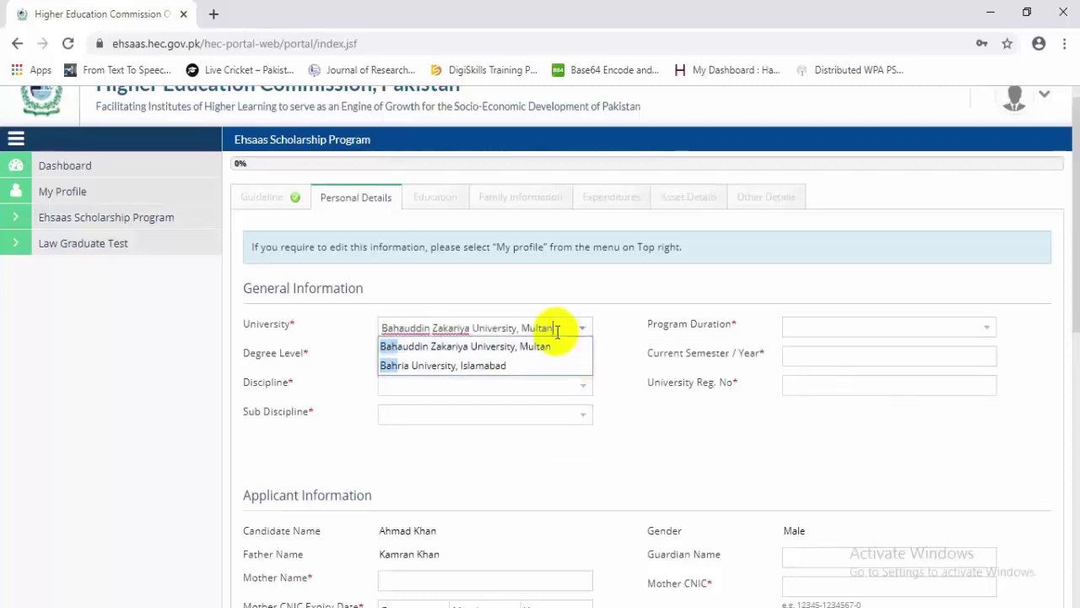
{"action": "left_click", "coordinate": [550, 351]}
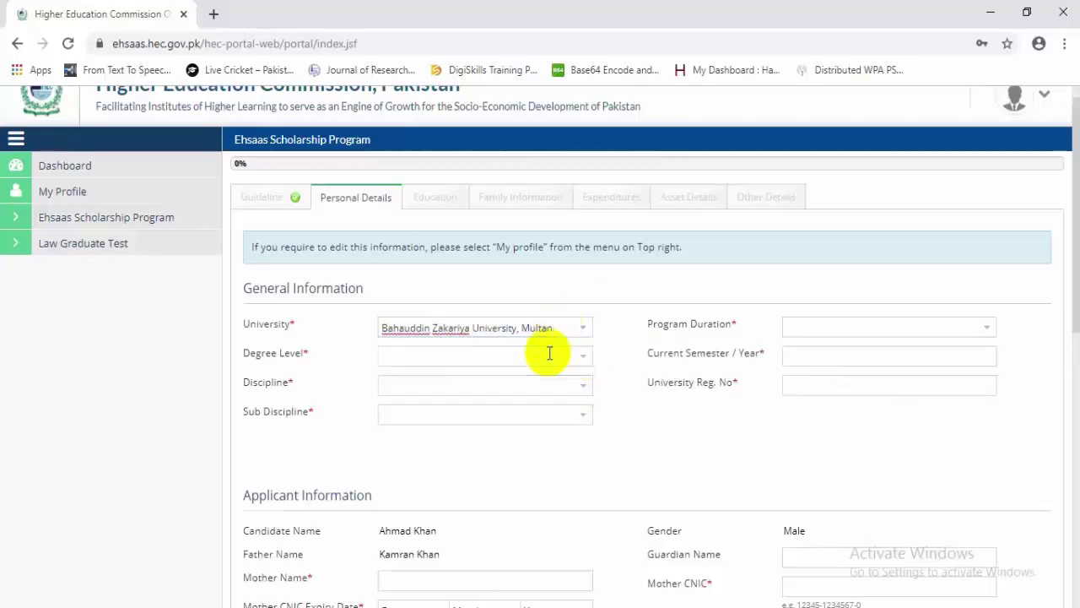
Set the degree level to Undergraduate and the discipline to Social Sciences
{"action": "left_click", "coordinate": [583, 357]}
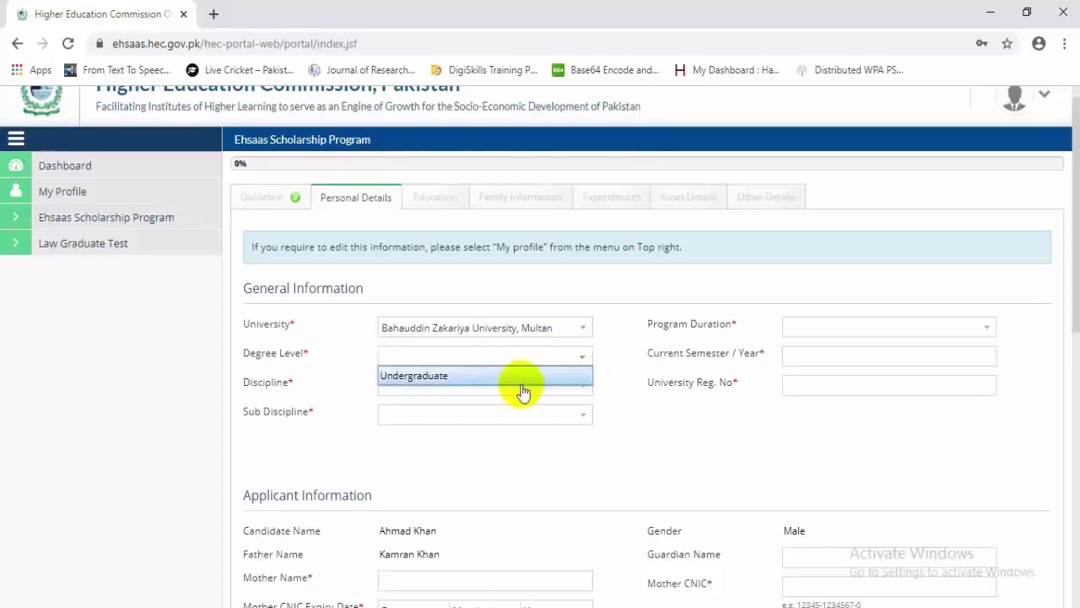
{"action": "left_click", "coordinate": [519, 376]}
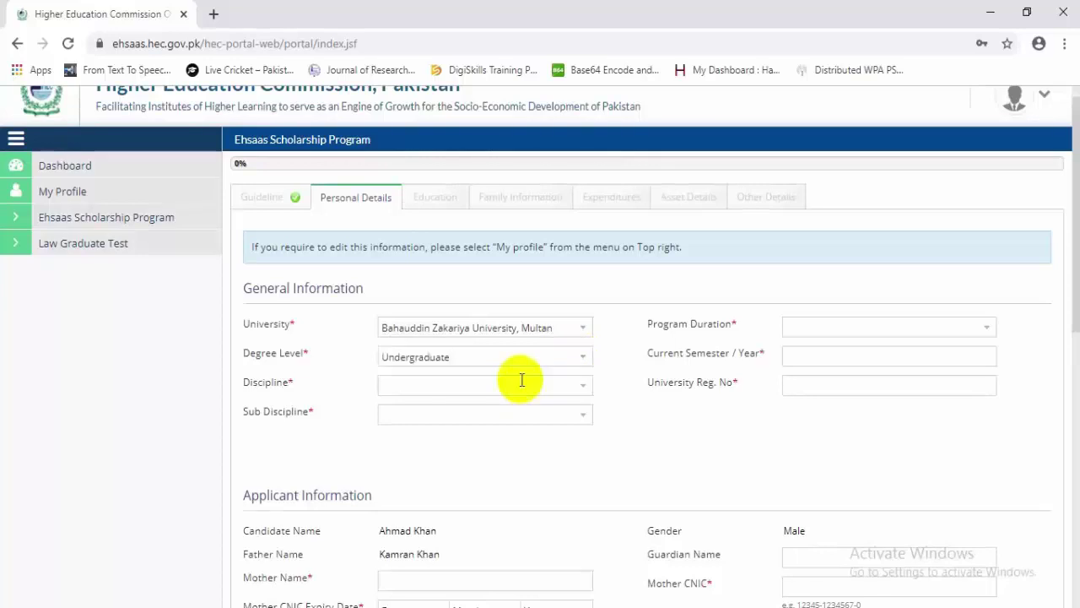
{"action": "left_click", "coordinate": [585, 390]}
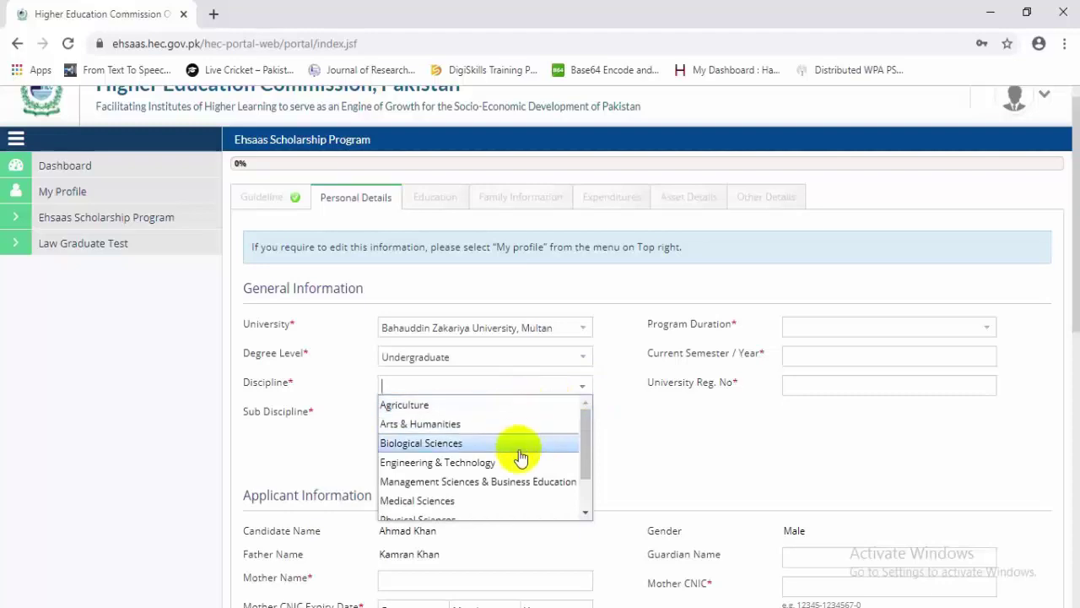
{"action": "scroll", "coordinate": [518, 475], "scroll_direction": "down", "scroll_amount": 2}
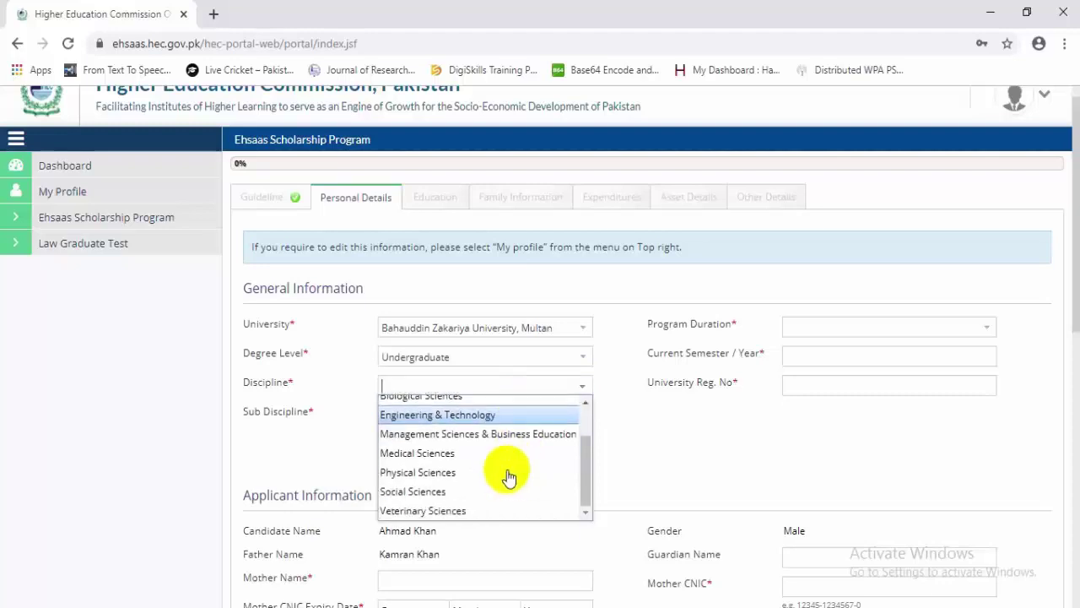
{"action": "left_click", "coordinate": [453, 491]}
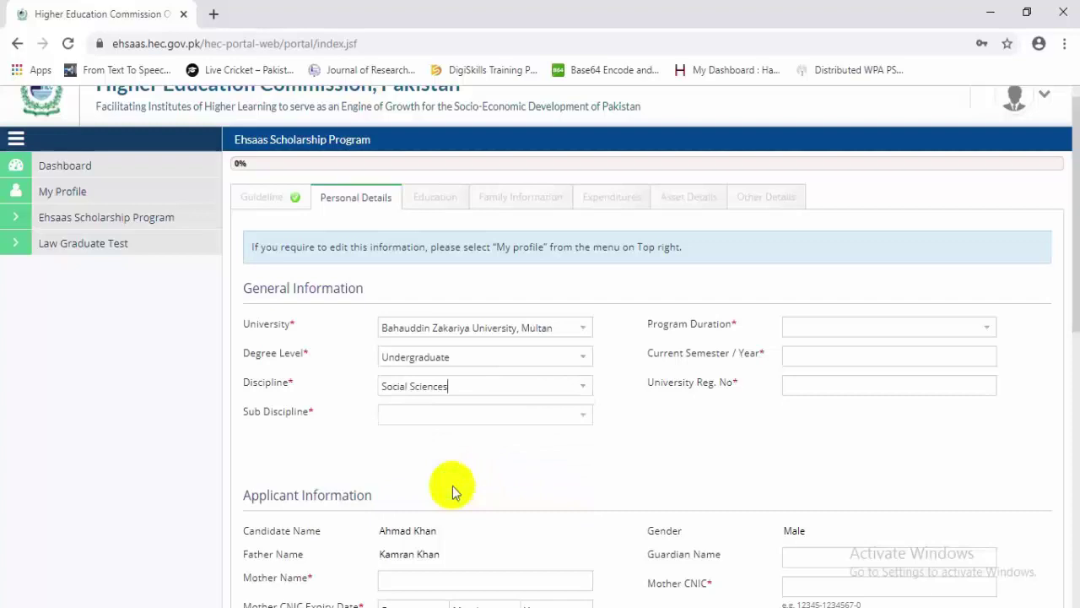
{"action": "left_click", "coordinate": [585, 415]}
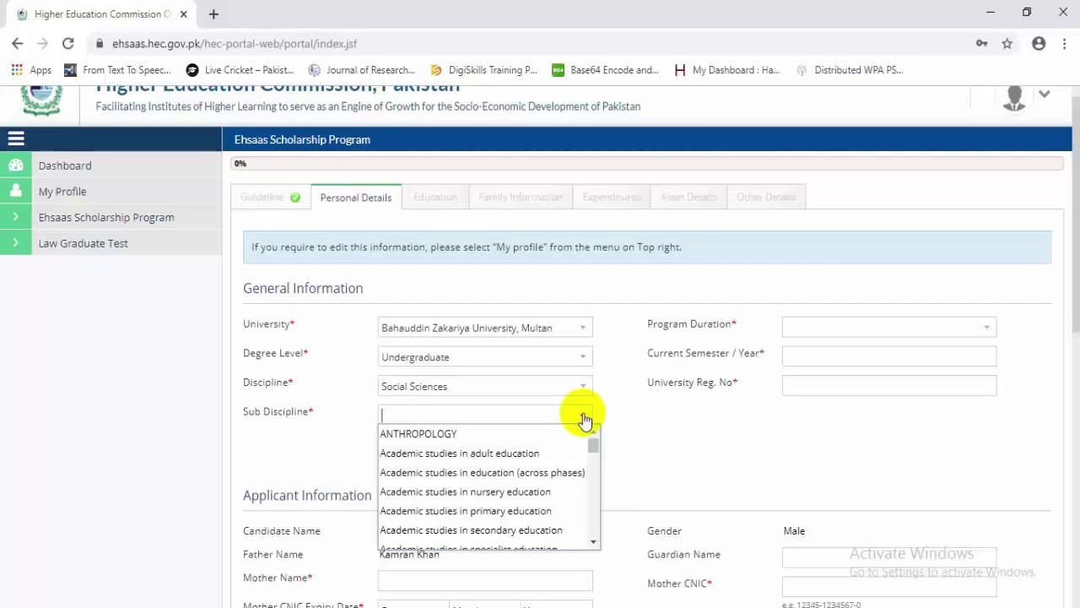
{"action": "scroll", "coordinate": [586, 419], "scroll_direction": "down", "scroll_amount": 2}
{"action": "scroll", "coordinate": [586, 419], "scroll_direction": "up", "scroll_amount": 2}
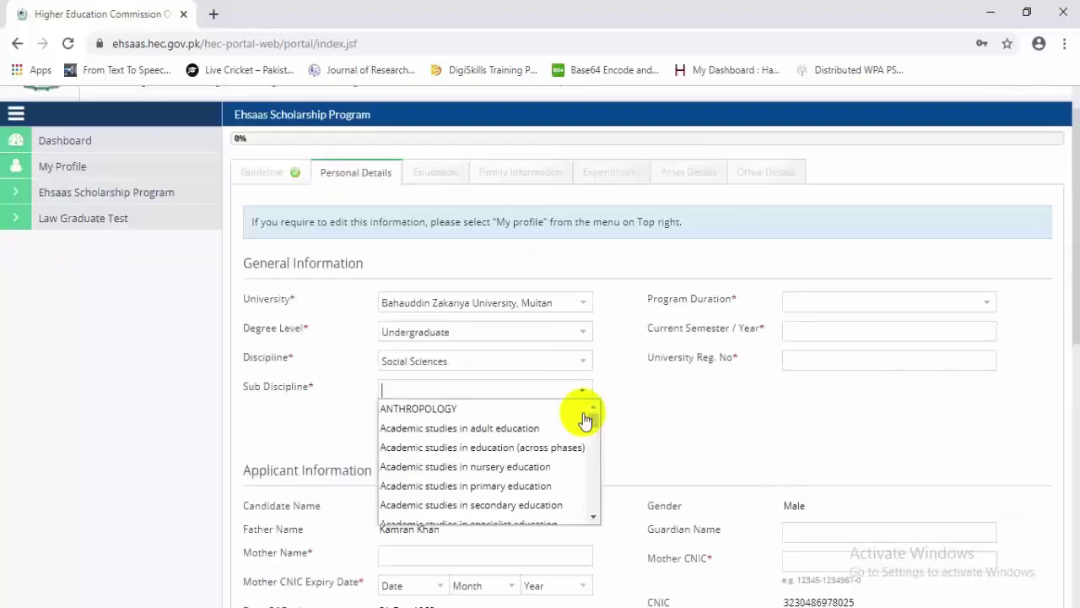
Set sub discipline ANTHROPOLOGY, 4 years program duration, semester 1, and the university registration number
{"action": "left_click", "coordinate": [454, 435]}
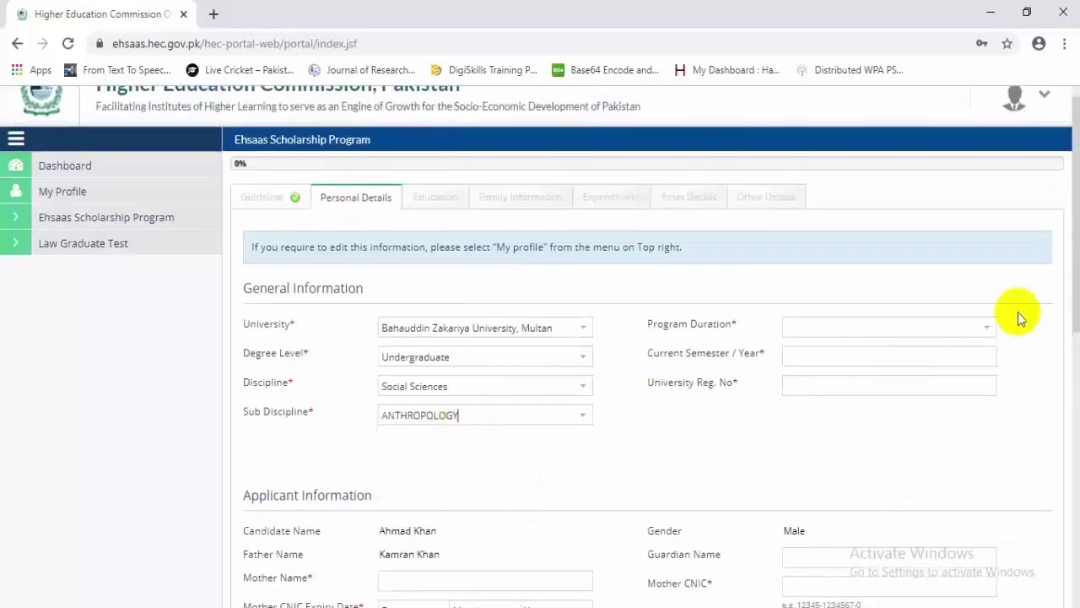
{"action": "left_click", "coordinate": [988, 330]}
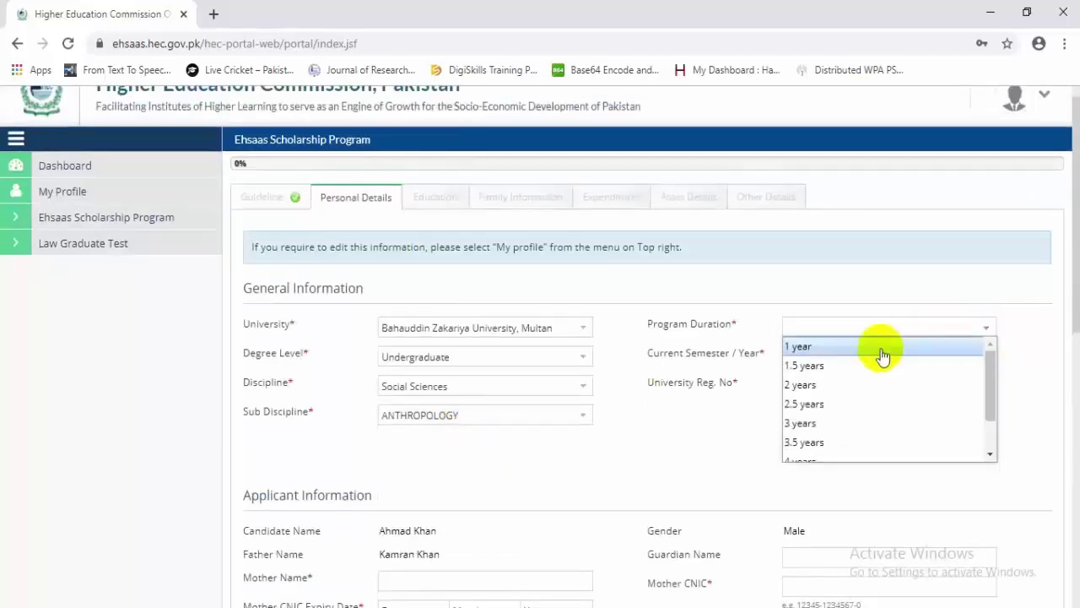
{"action": "scroll", "coordinate": [831, 420], "scroll_direction": "down", "scroll_amount": 1}
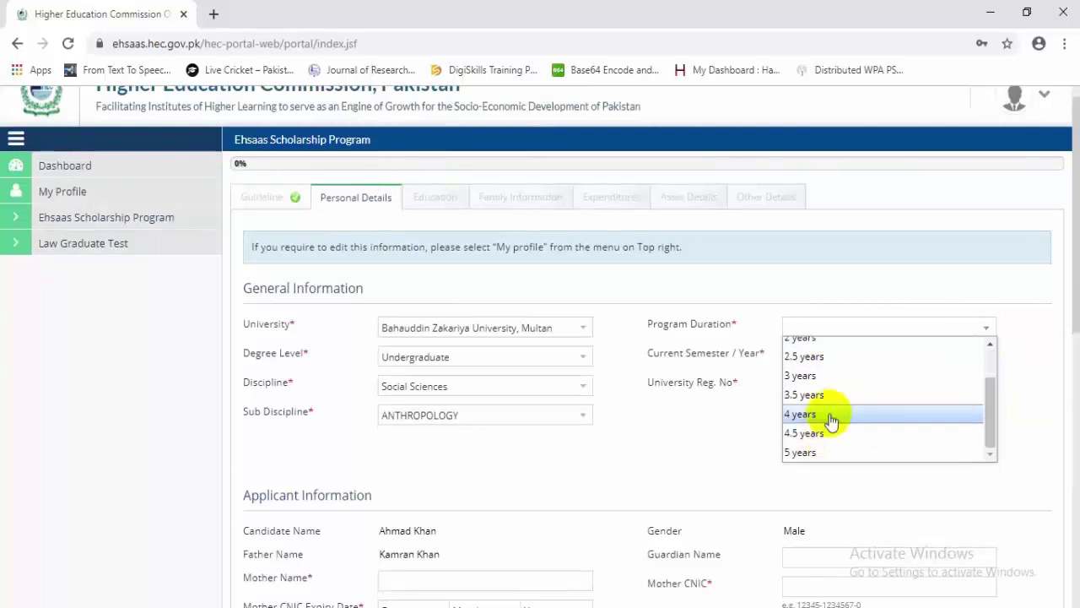
{"action": "left_click", "coordinate": [831, 415]}
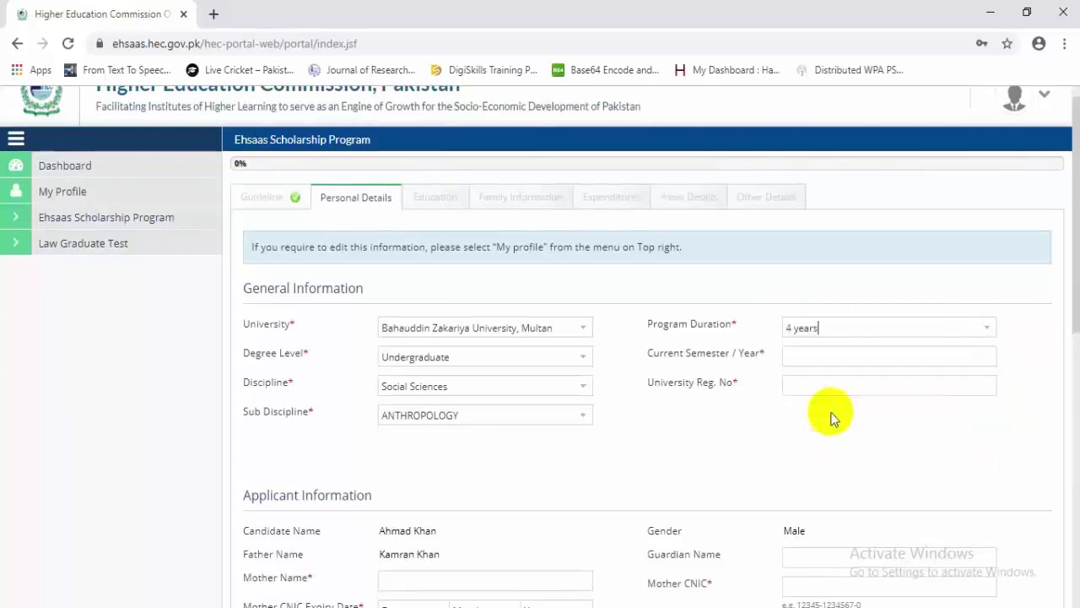
{"action": "left_click", "coordinate": [876, 355]}
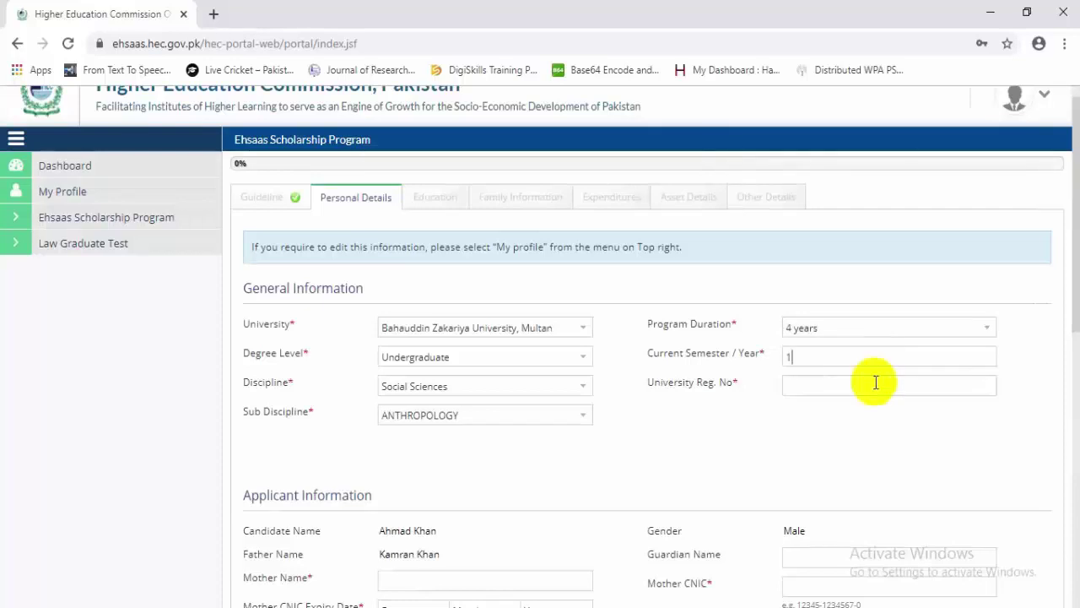
{"action": "left_click", "coordinate": [873, 384]}
{"action": "scroll", "coordinate": [874, 386], "scroll_direction": "down", "scroll_amount": 1}
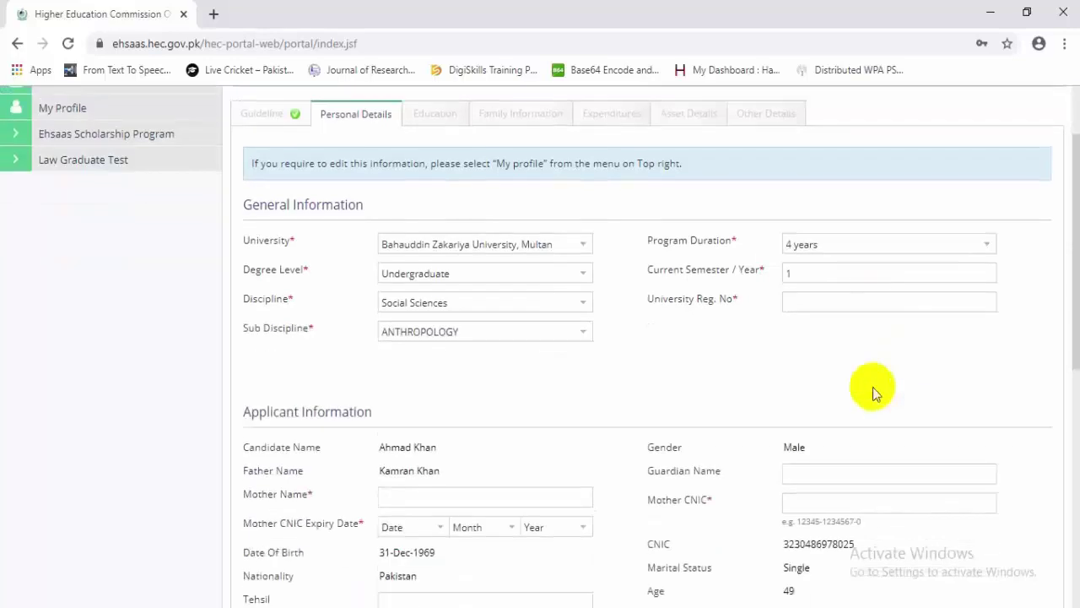
{"action": "type", "text": "58"}
{"action": "scroll", "coordinate": [873, 386], "scroll_direction": "down", "scroll_amount": 2}
Enter the mother's name and the mother's CNIC number in the applicant information
{"action": "left_click", "coordinate": [502, 331]}
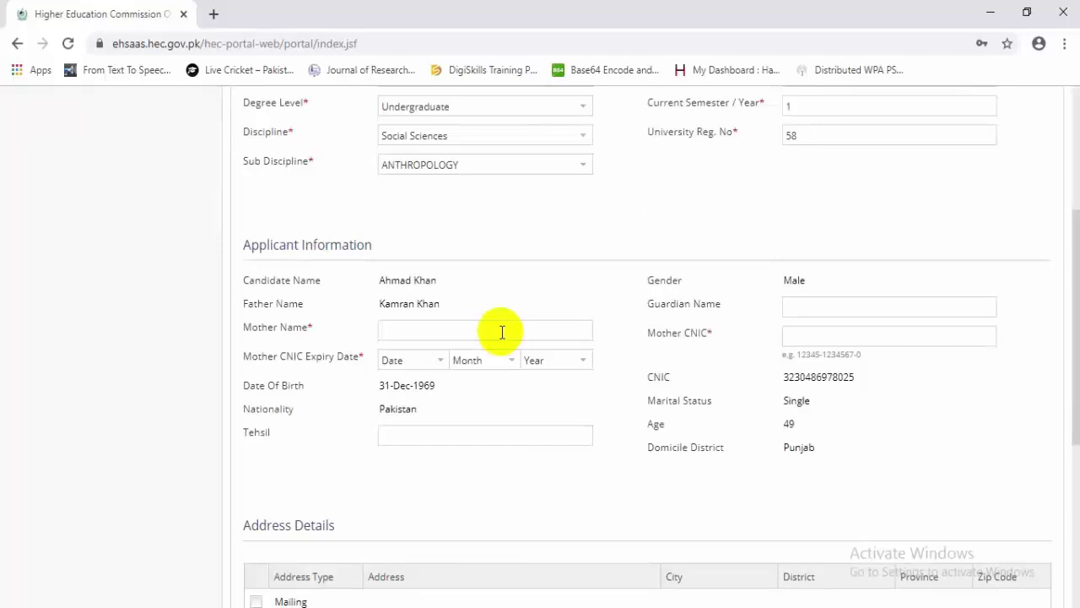
{"action": "type", "text": "Khalida"}
{"action": "left_click", "coordinate": [820, 309]}
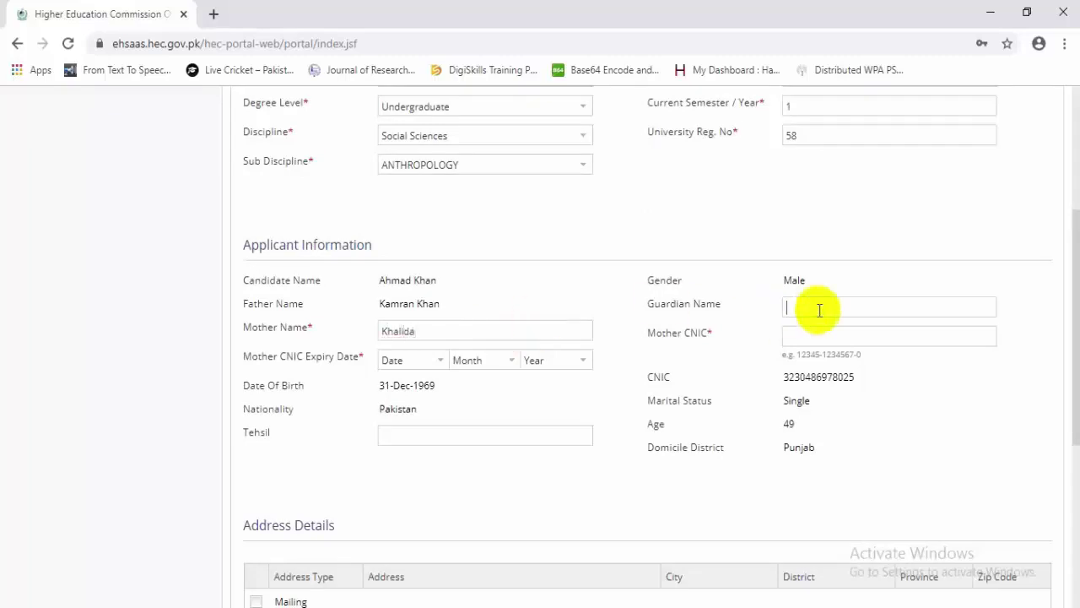
{"action": "left_click", "coordinate": [815, 336]}
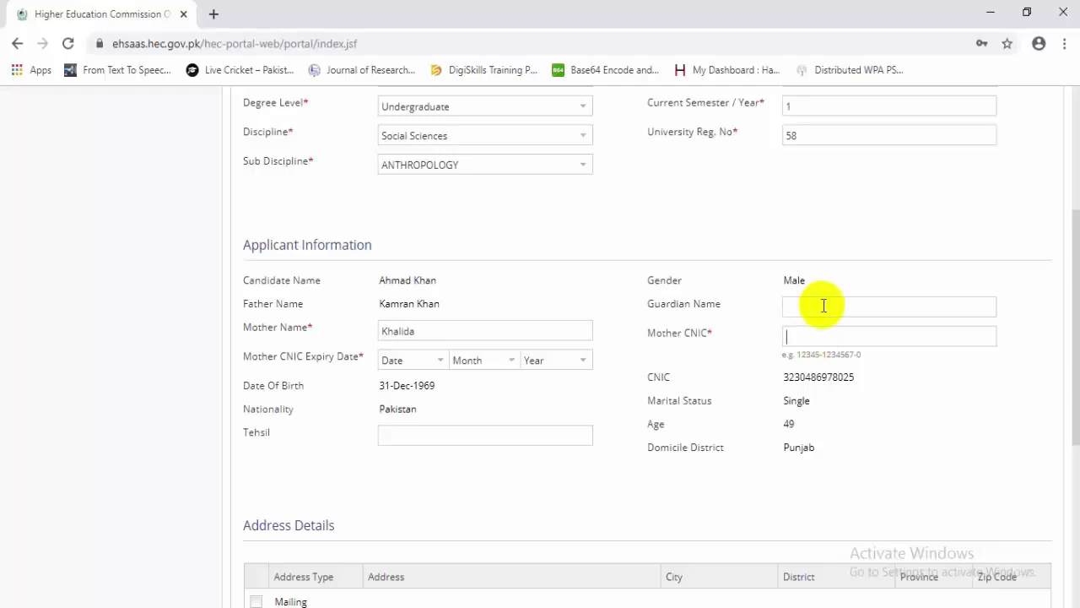
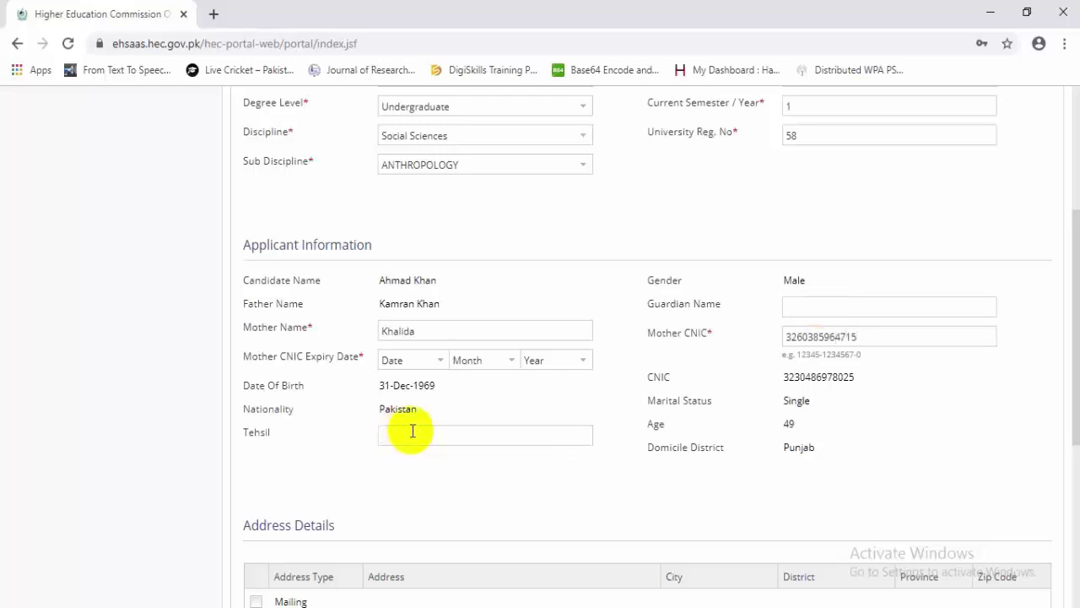
{"action": "type", "text": "asl"}
Correct the Tehsil entry so it reads 'ali pur'
{"action": "key", "text": "BackSpace"}
{"action": "key", "text": "BackSpace"}
{"action": "key", "text": "BackSpace"}
{"action": "type", "text": "al"}
{"action": "key", "text": "BackSpace"}
{"action": "type", "text": "aal"}
{"action": "key", "text": "BackSpace"}
{"action": "key", "text": "BackSpace"}
{"action": "type", "text": "ali pur"}
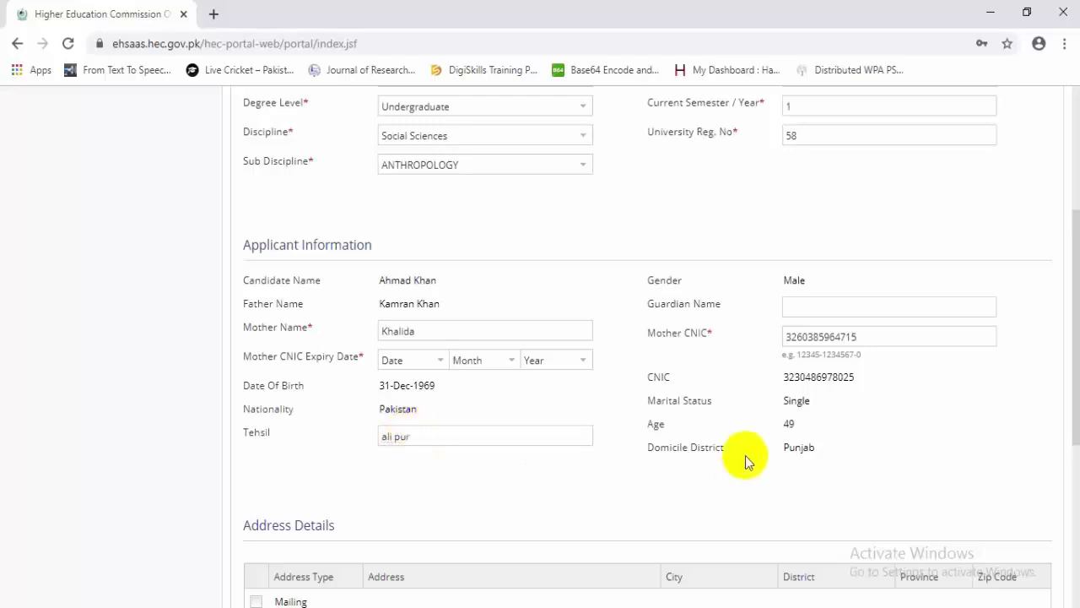
{"action": "scroll", "coordinate": [745, 460], "scroll_direction": "down", "scroll_amount": 1}
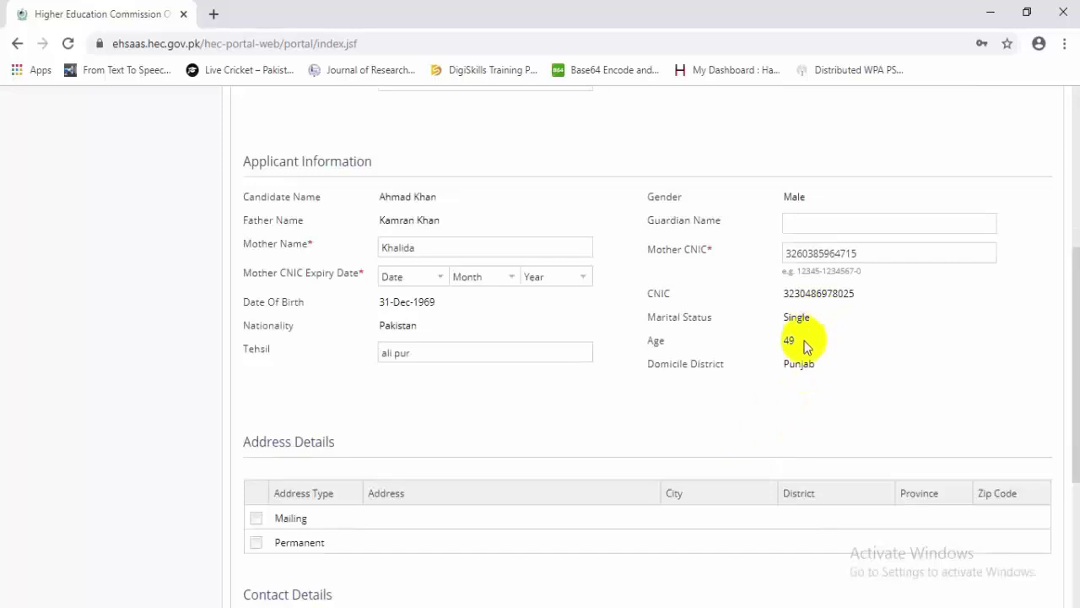
Include the mailing address, primary email and primary cell phone, then submit Personal Details with NEXT
{"action": "scroll", "coordinate": [441, 393], "scroll_direction": "down", "scroll_amount": 2}
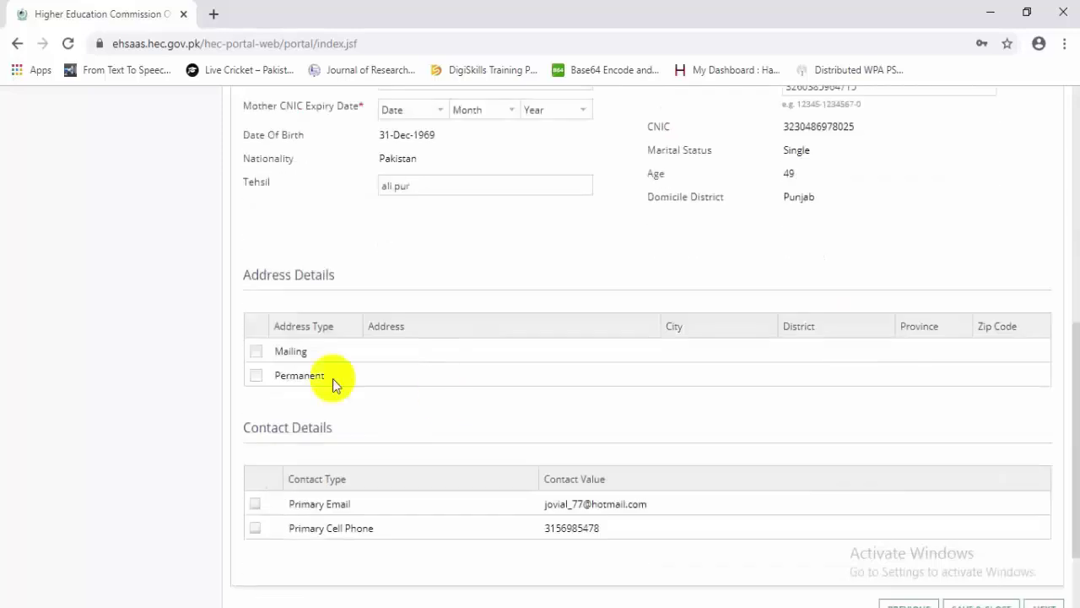
{"action": "left_click", "coordinate": [256, 351]}
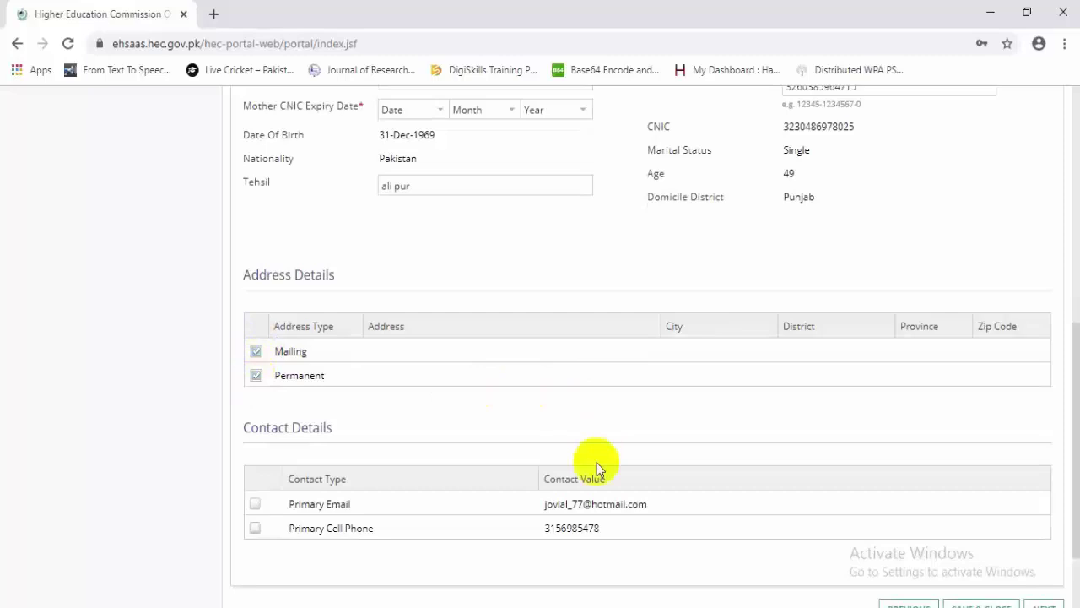
{"action": "left_click", "coordinate": [255, 503]}
{"action": "left_click", "coordinate": [256, 530]}
{"action": "scroll", "coordinate": [506, 494], "scroll_direction": "down", "scroll_amount": 2}
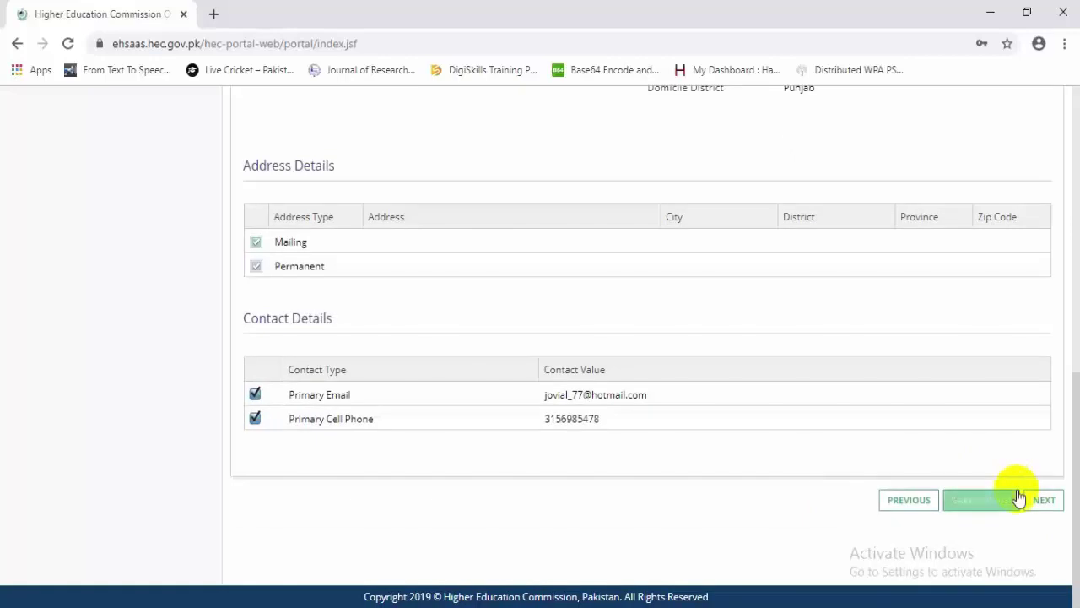
{"action": "left_click", "coordinate": [1041, 503]}
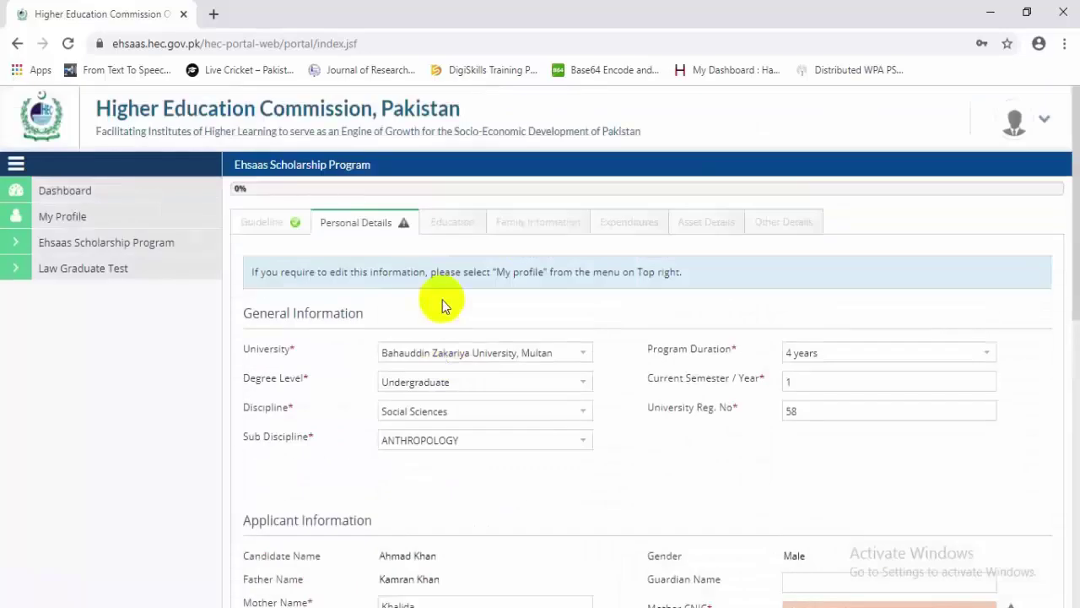
{"action": "scroll", "coordinate": [442, 300], "scroll_direction": "down", "scroll_amount": 4}
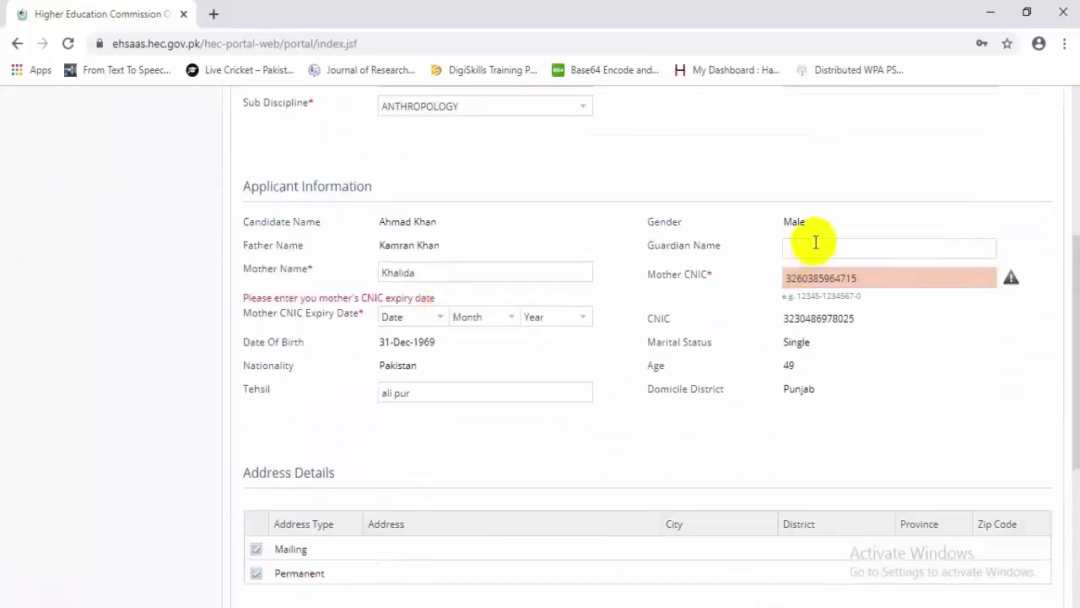
{"action": "left_click", "coordinate": [873, 278]}
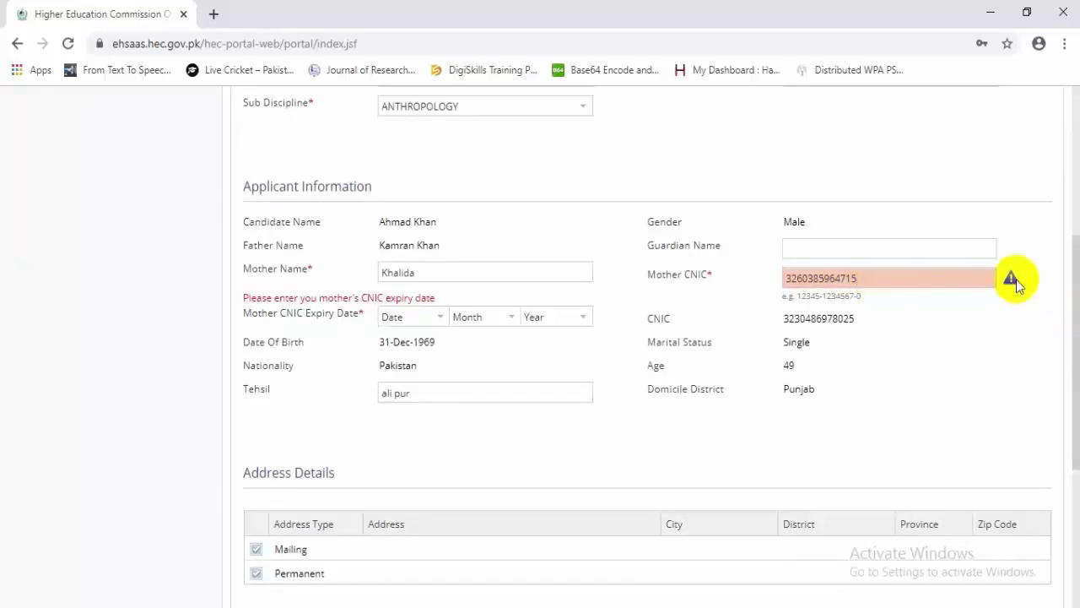
{"action": "left_click", "coordinate": [877, 283]}
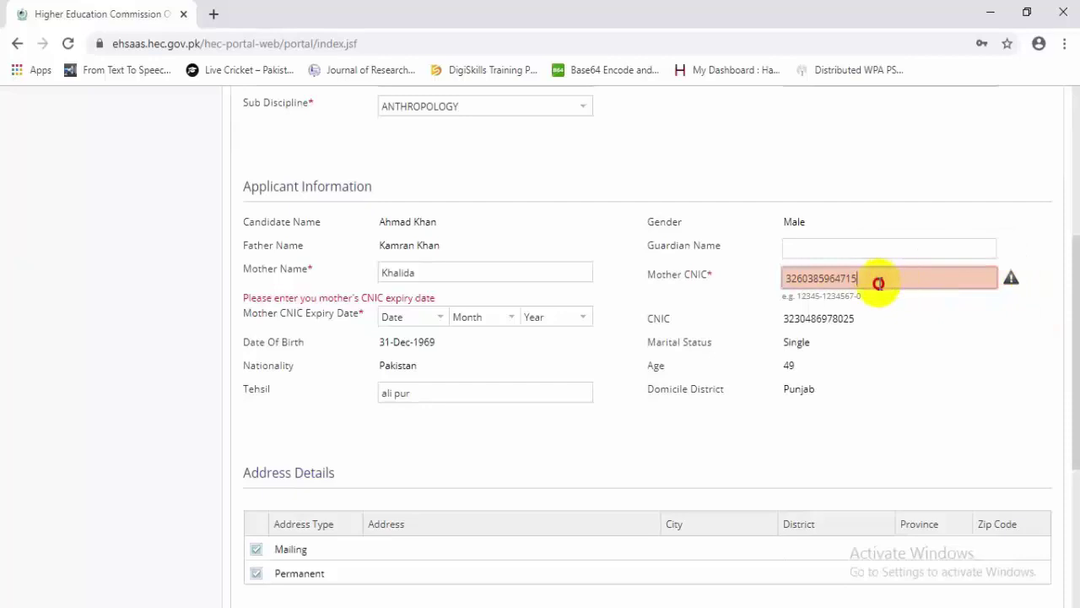
{"action": "left_click_drag", "start_coordinate": [878, 282], "coordinate": [785, 274]}
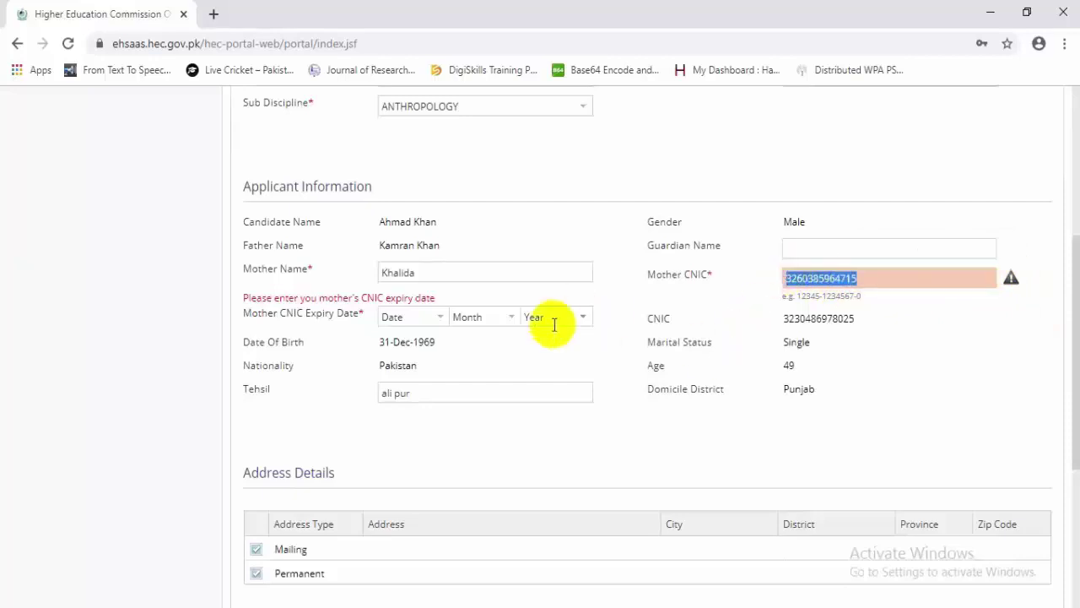
{"action": "left_click", "coordinate": [516, 286]}
{"action": "scroll", "coordinate": [516, 291], "scroll_direction": "up", "scroll_amount": 5}
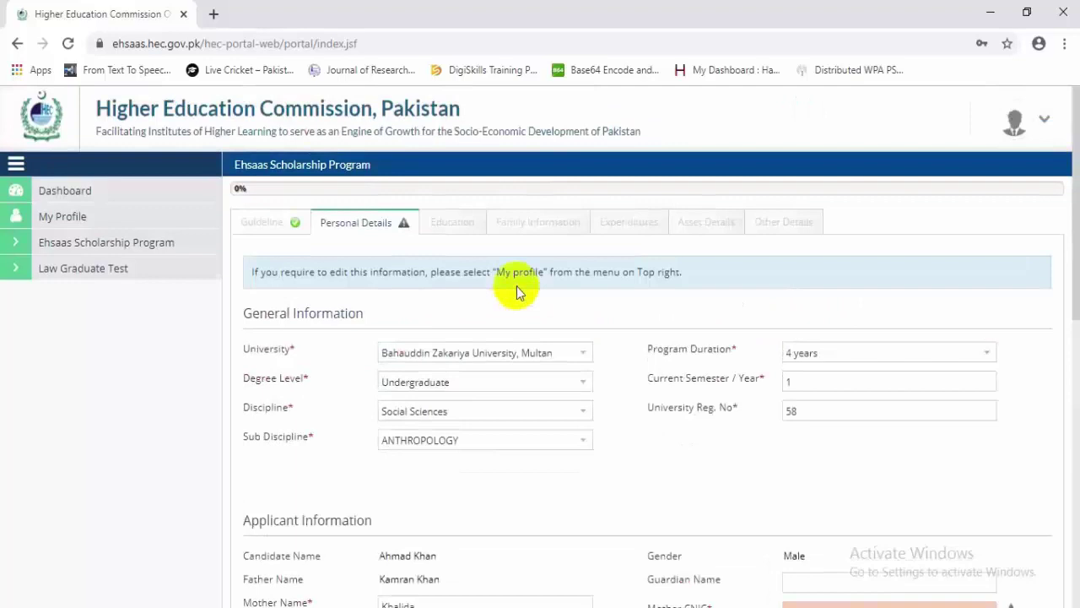
Keep Undergraduate as degree level and set Discipline and Sub Discipline to Agriculture
{"action": "scroll", "coordinate": [543, 334], "scroll_direction": "down", "scroll_amount": 2}
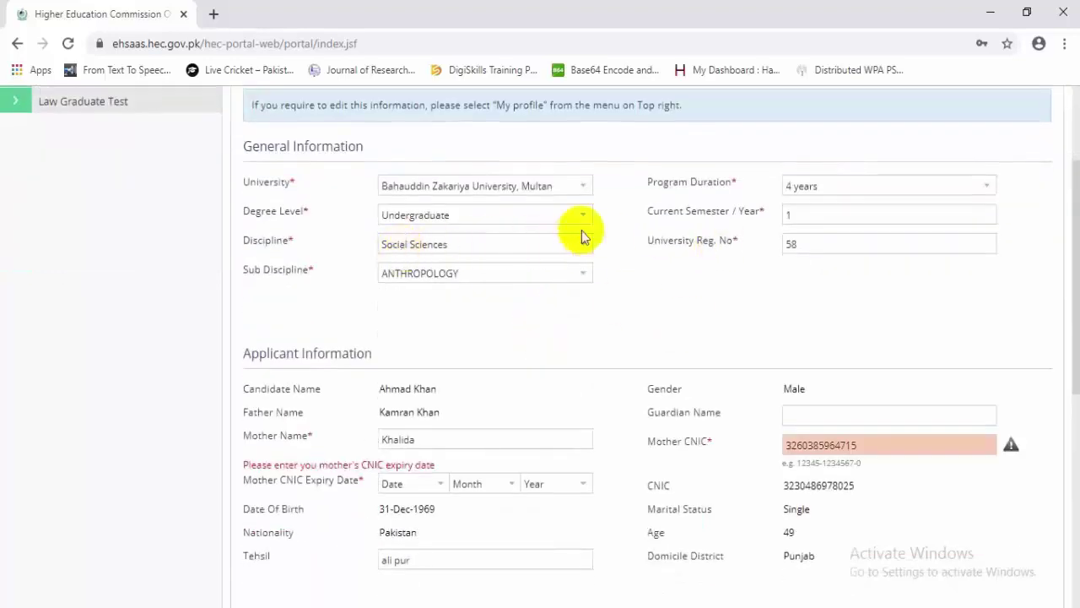
{"action": "left_click", "coordinate": [585, 219]}
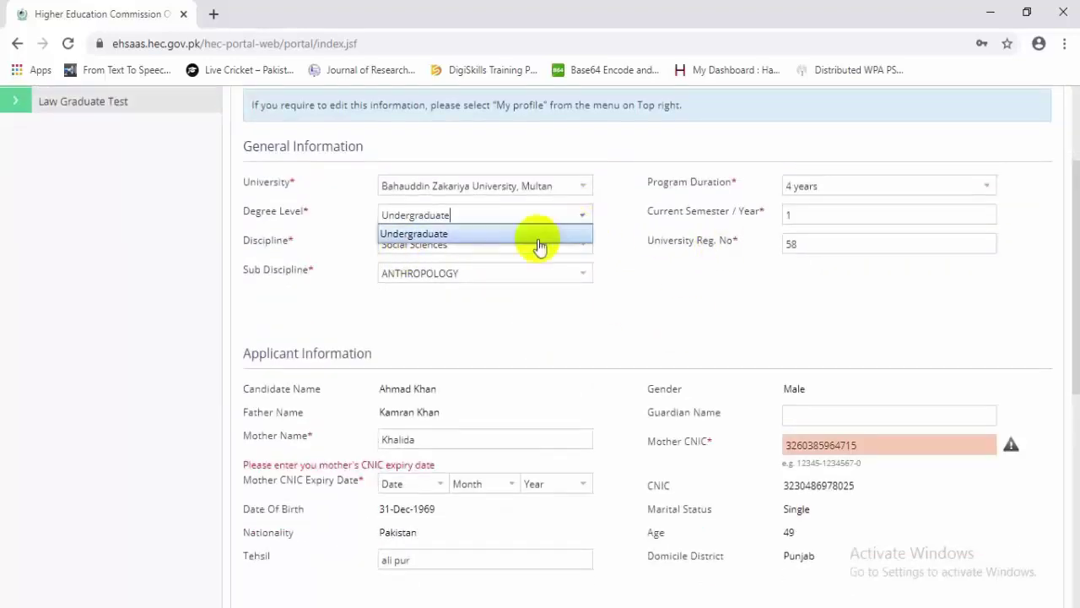
{"action": "left_click", "coordinate": [537, 233]}
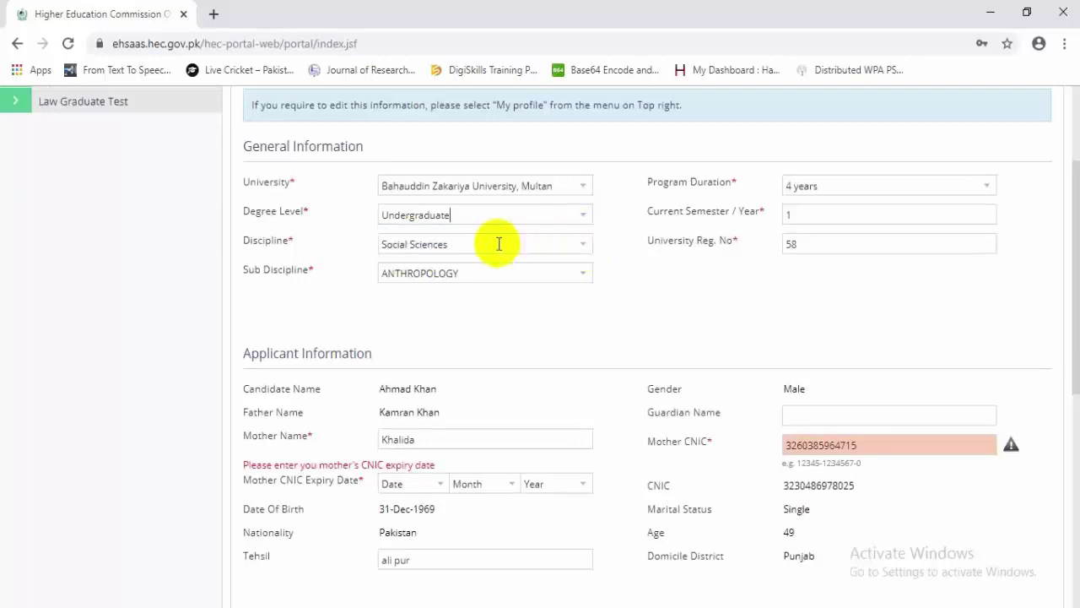
{"action": "left_click", "coordinate": [497, 244]}
{"action": "left_click", "coordinate": [584, 252]}
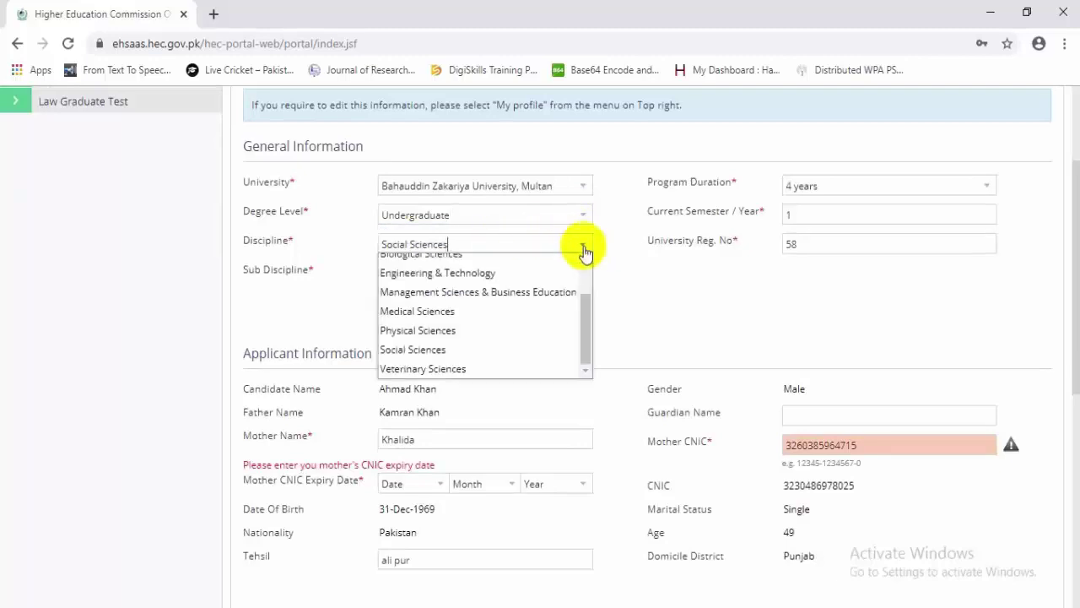
{"action": "scroll", "coordinate": [557, 261], "scroll_direction": "up", "scroll_amount": 2}
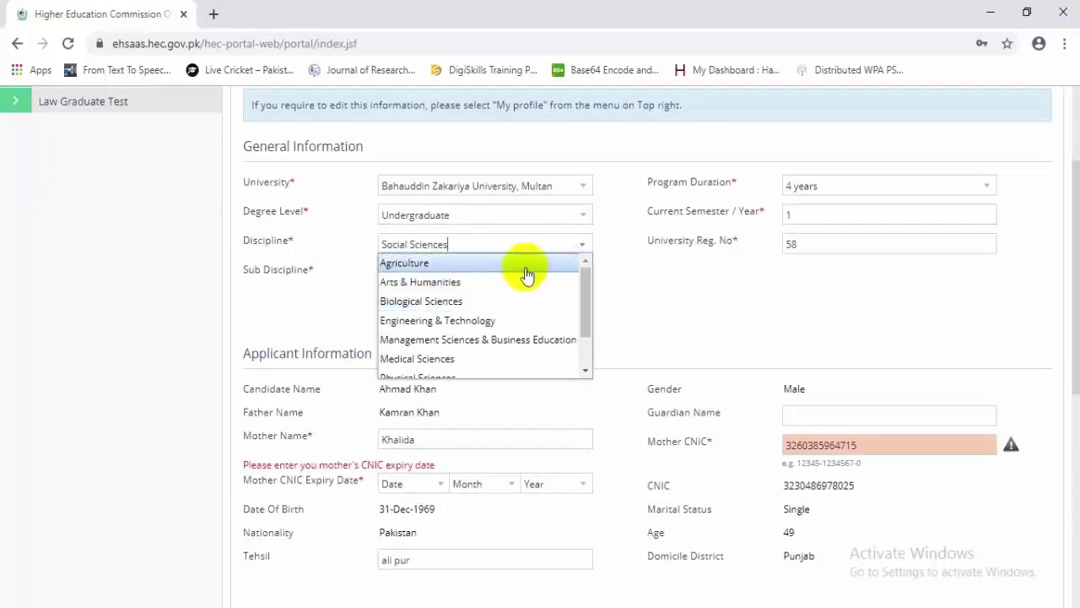
{"action": "left_click", "coordinate": [527, 264]}
{"action": "left_click", "coordinate": [579, 287]}
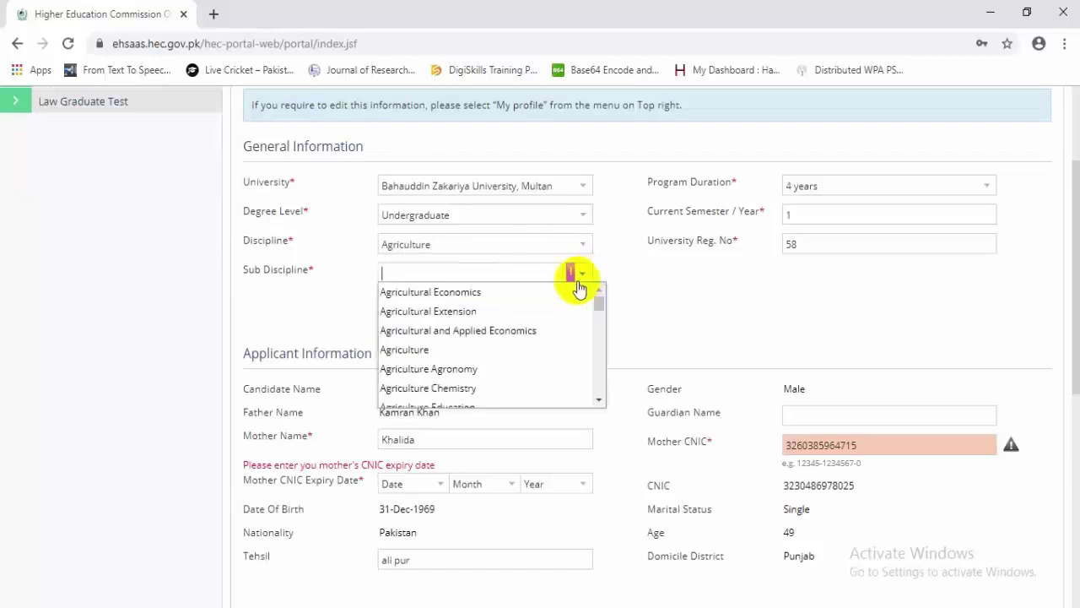
{"action": "left_click", "coordinate": [493, 348]}
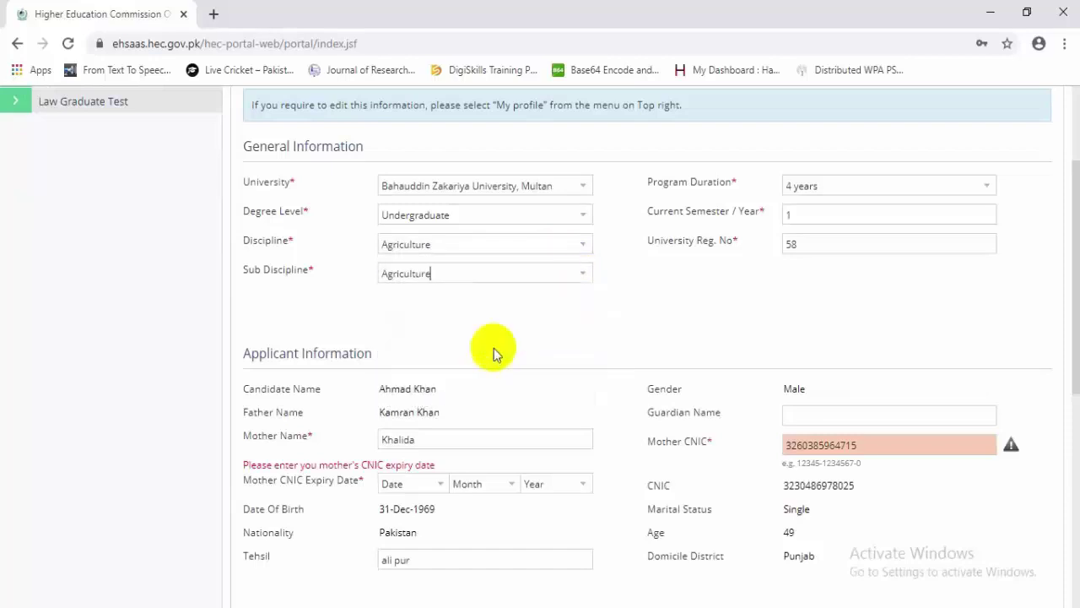
Re-enter current semester 1 and correct the university registration number to 58
{"action": "left_click", "coordinate": [791, 211]}
{"action": "type", "text": "1"}
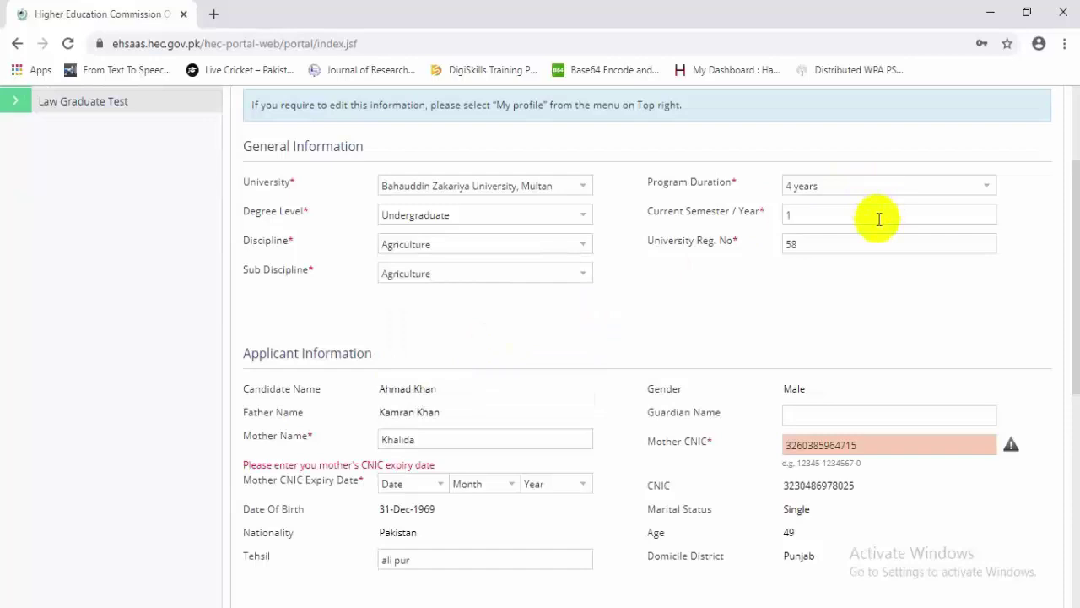
{"action": "left_click", "coordinate": [818, 241]}
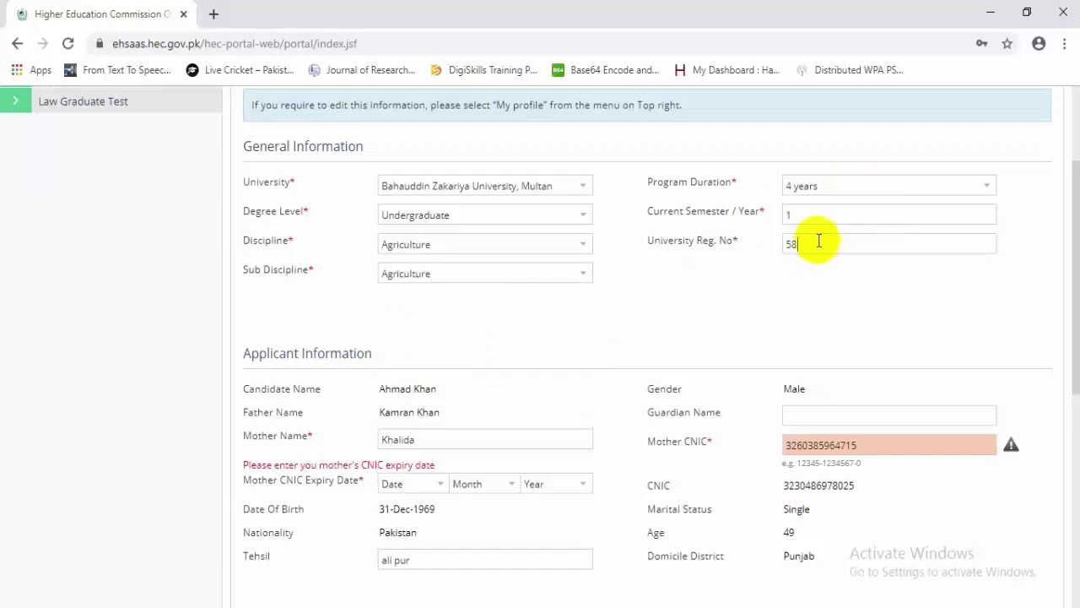
{"action": "key", "text": "BackSpace"}
{"action": "key", "text": "BackSpace"}
{"action": "type", "text": "8"}
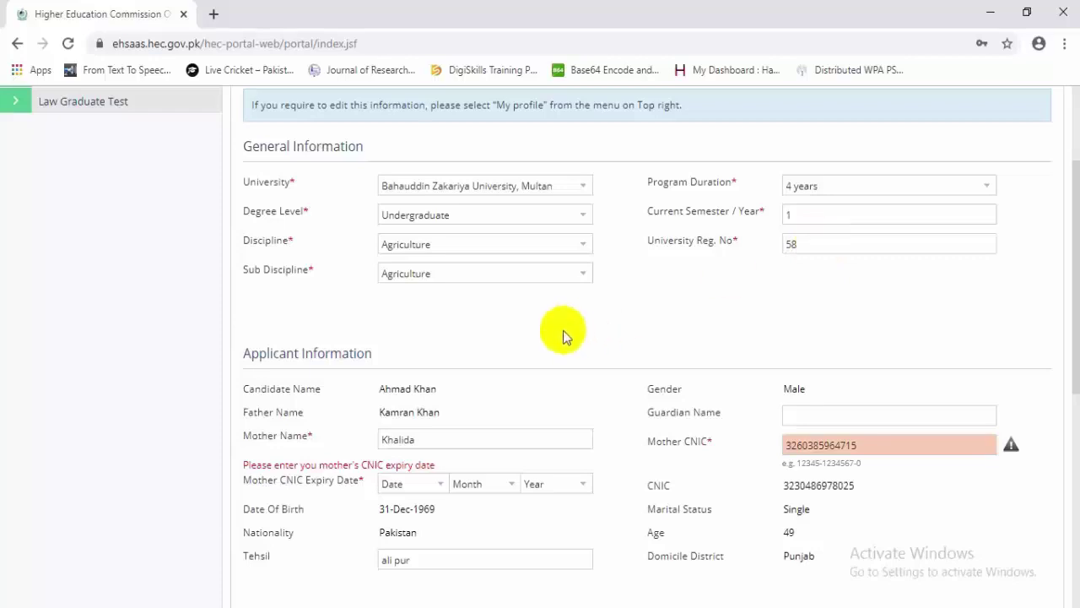
Enter the guardian's name, fixing a stray letter
{"action": "left_click", "coordinate": [801, 412]}
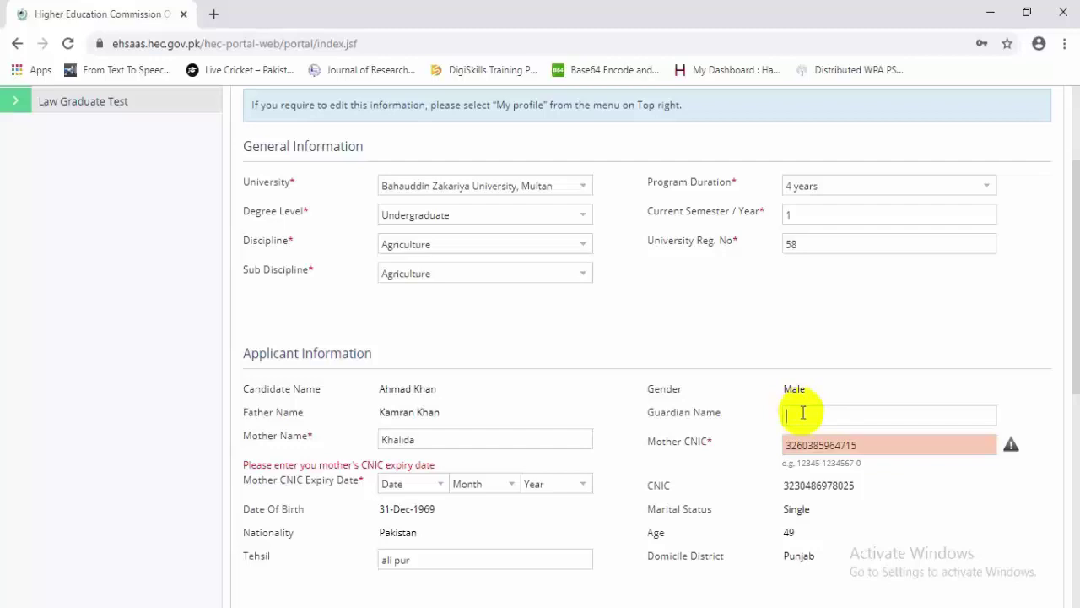
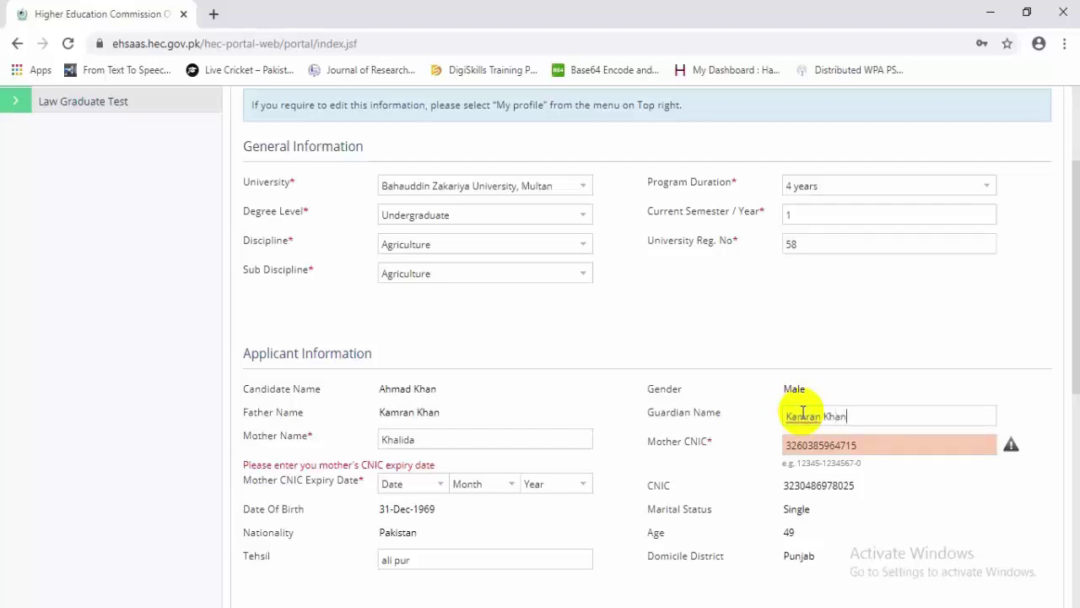
Set the mother's CNIC expiry date to 2 January 1960
{"action": "left_click_drag", "start_coordinate": [859, 444], "coordinate": [727, 433]}
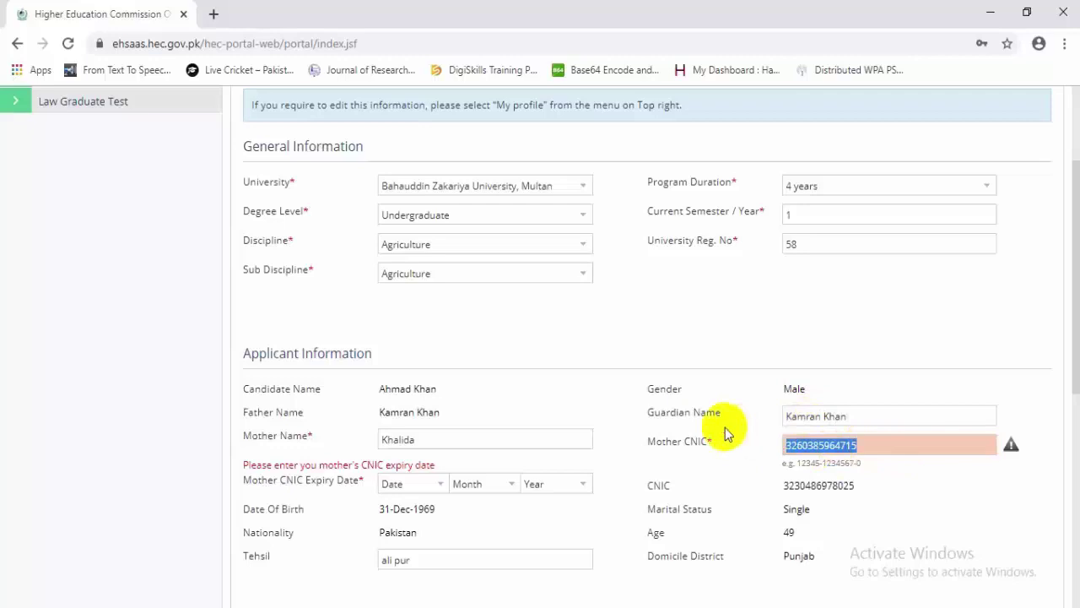
{"action": "left_click", "coordinate": [441, 494]}
{"action": "left_click", "coordinate": [396, 546]}
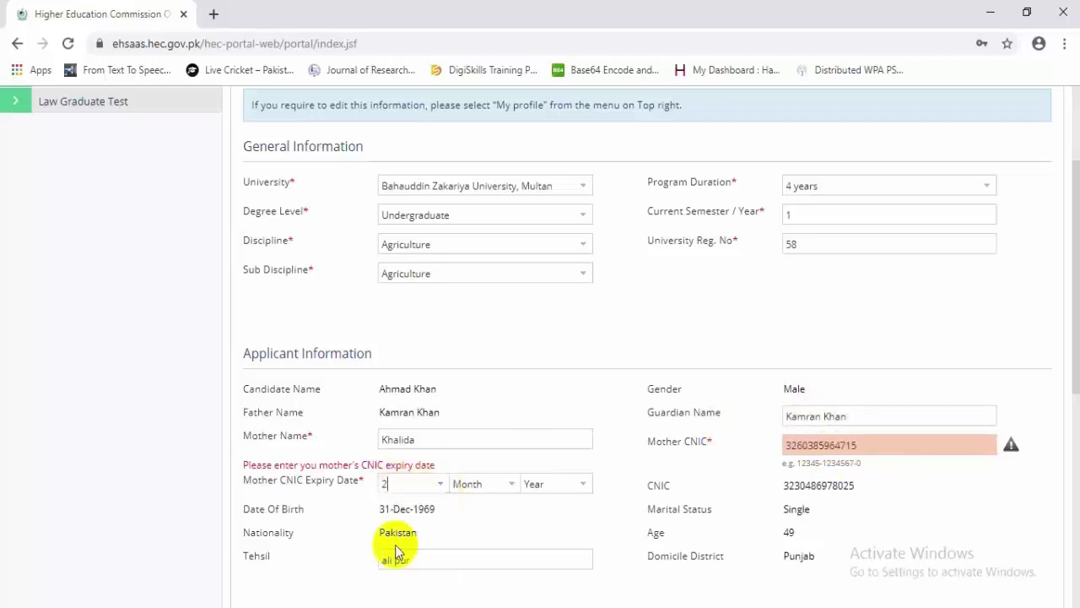
{"action": "left_click", "coordinate": [512, 486]}
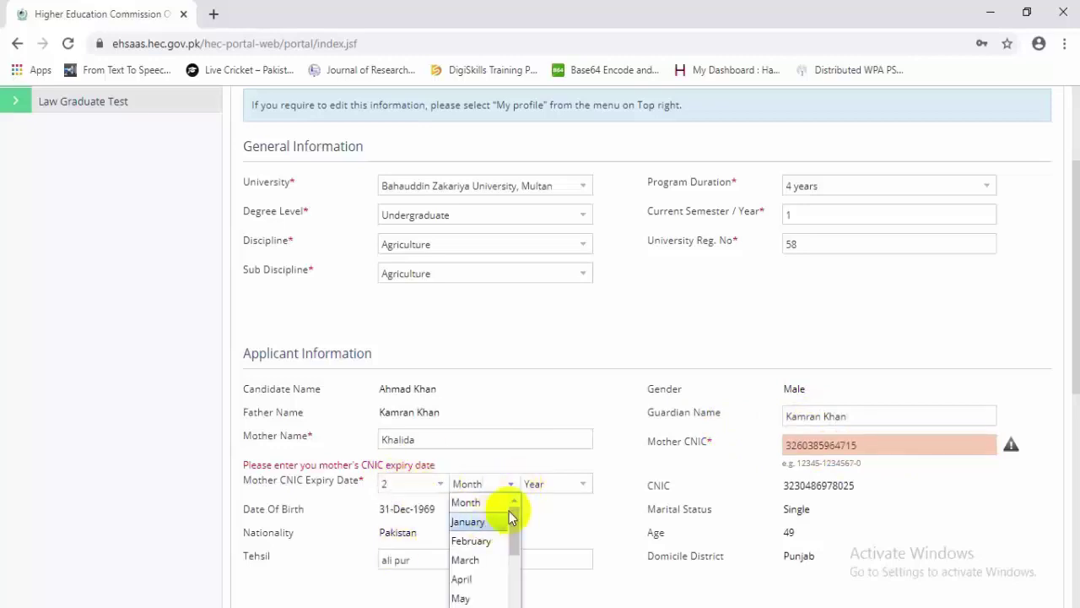
{"action": "left_click", "coordinate": [502, 519]}
{"action": "left_click", "coordinate": [580, 487]}
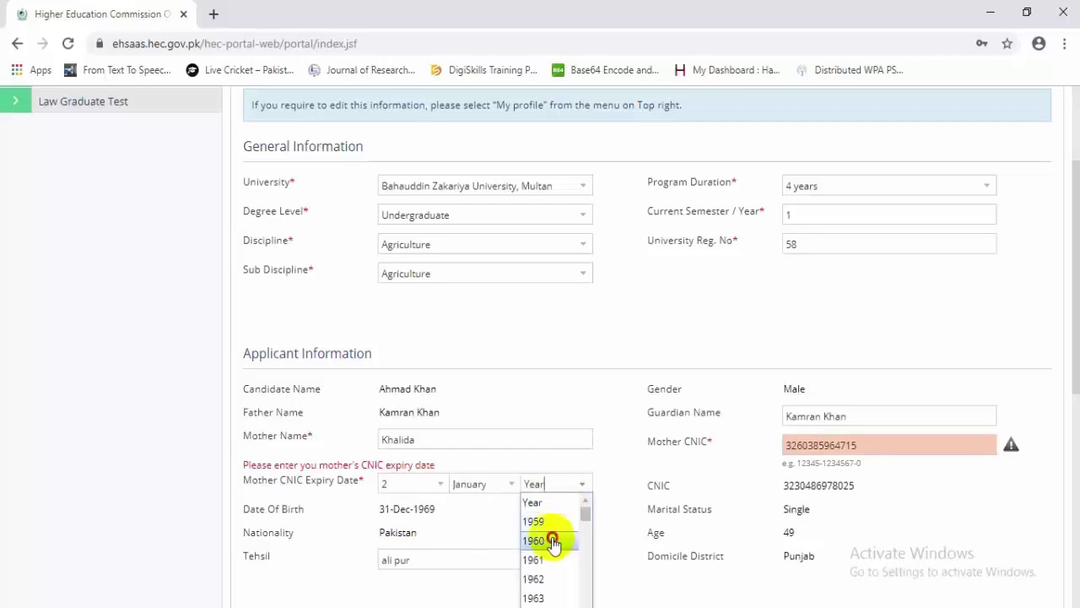
{"action": "left_click", "coordinate": [553, 543]}
{"action": "left_click", "coordinate": [892, 450]}
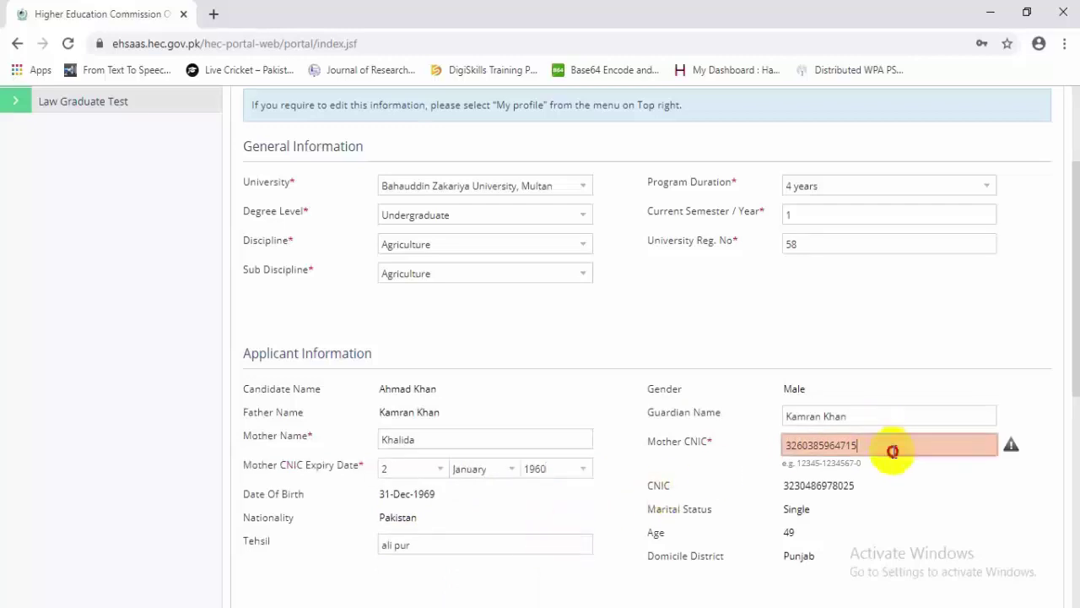
Submit Personal Details again and find the mother's CNIC flagged as invalid
{"action": "scroll", "coordinate": [956, 499], "scroll_direction": "down", "scroll_amount": 4}
{"action": "scroll", "coordinate": [755, 498], "scroll_direction": "up", "scroll_amount": 1}
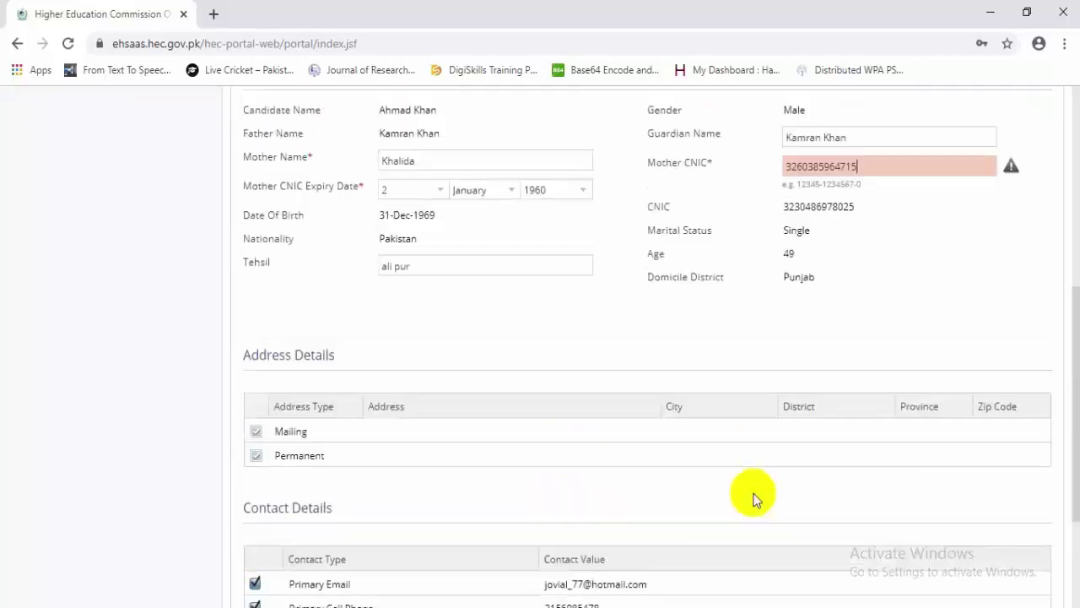
{"action": "left_click_drag", "start_coordinate": [413, 294], "coordinate": [364, 295]}
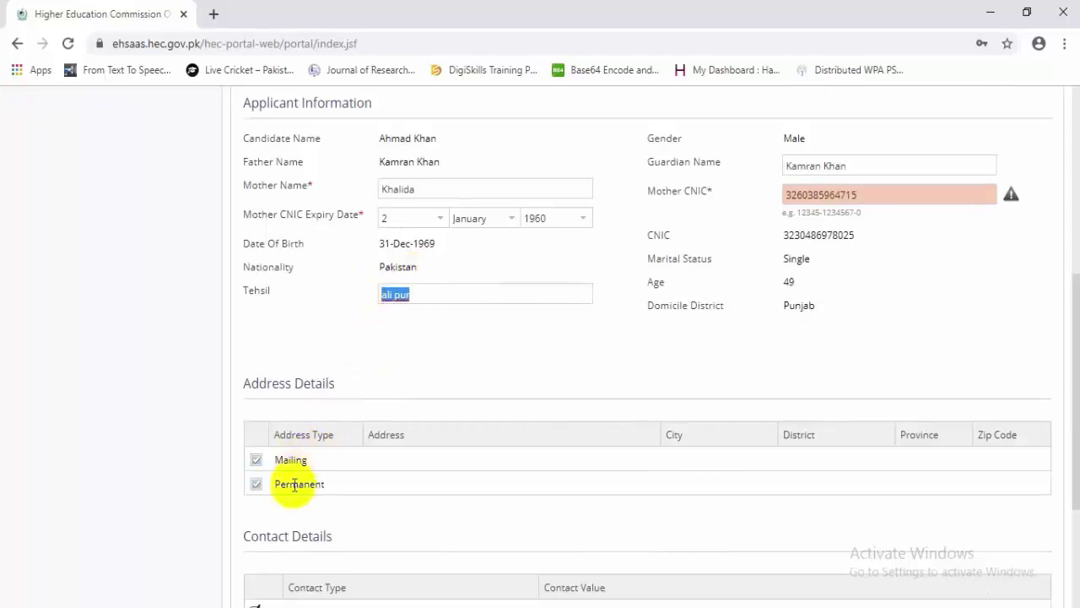
{"action": "scroll", "coordinate": [295, 483], "scroll_direction": "down", "scroll_amount": 2}
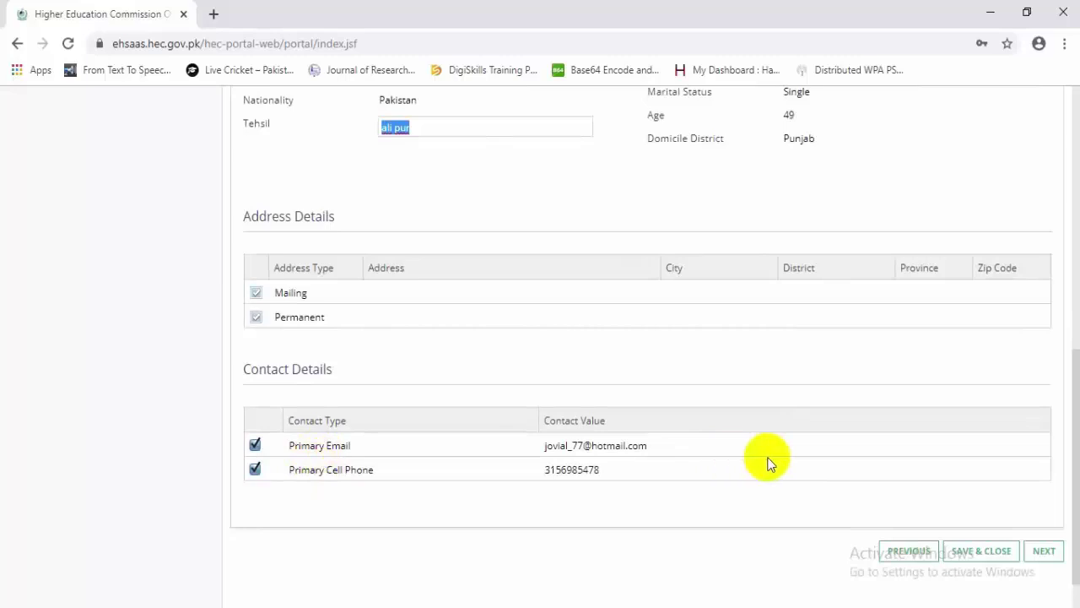
{"action": "left_click", "coordinate": [1046, 548]}
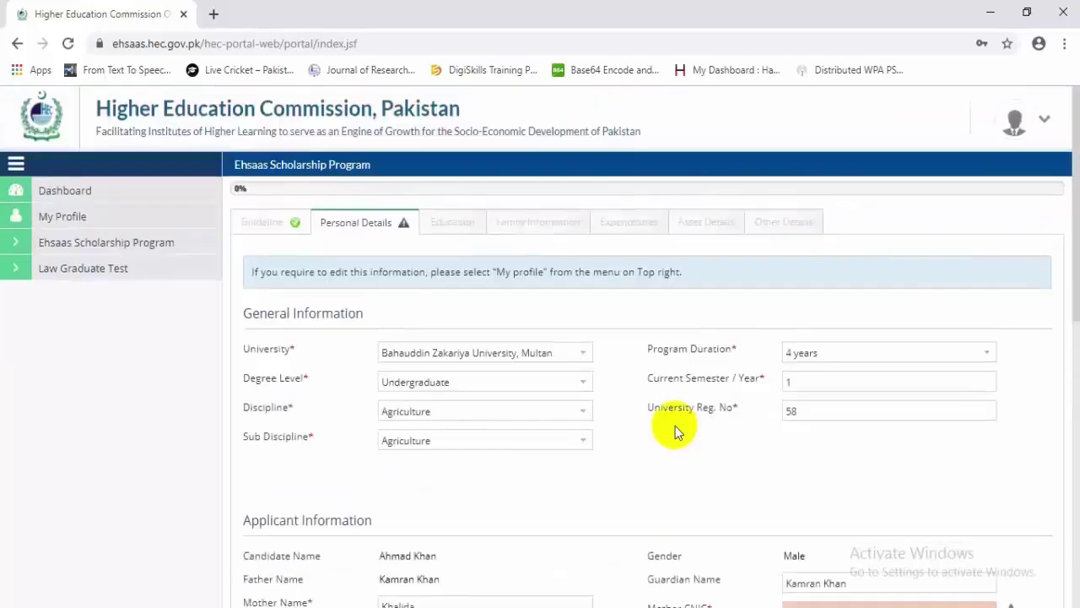
{"action": "scroll", "coordinate": [675, 425], "scroll_direction": "down", "scroll_amount": 7}
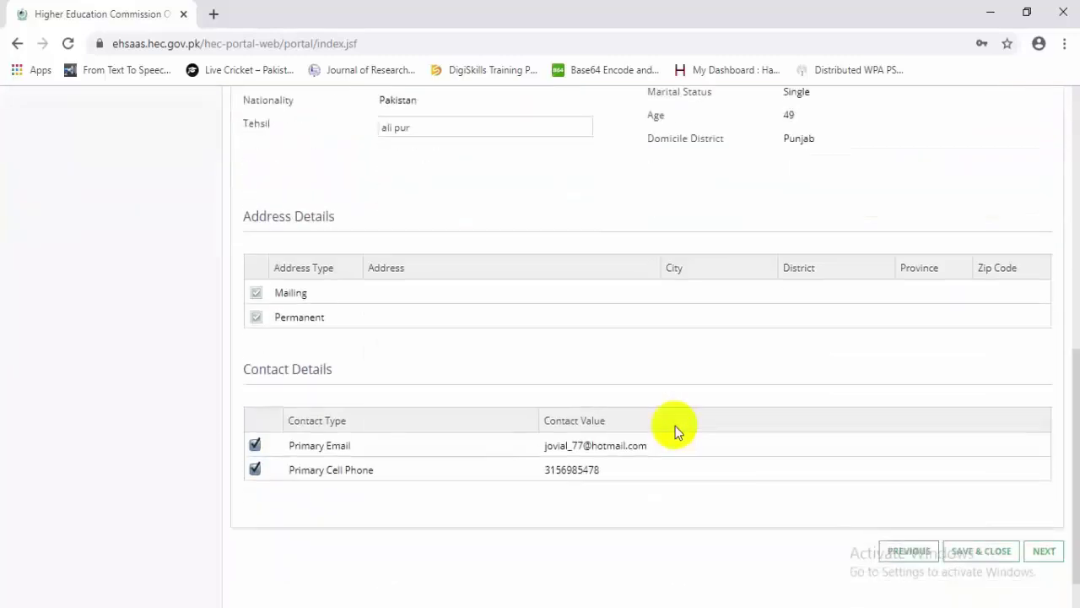
{"action": "scroll", "coordinate": [675, 425], "scroll_direction": "up", "scroll_amount": 4}
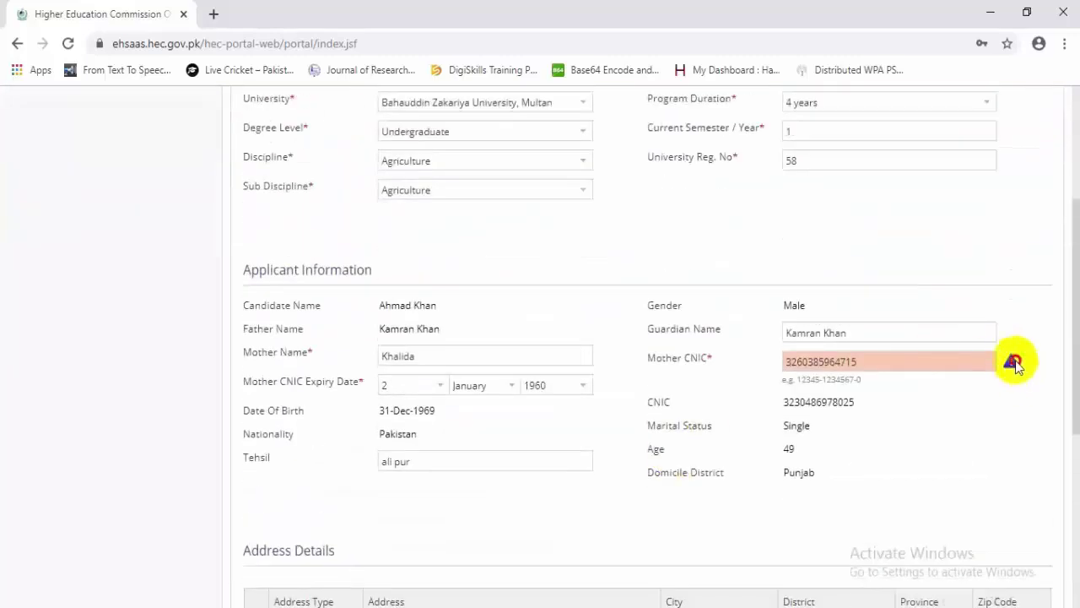
Replace the mother's CNIC with a corrected number, then fix one mistyped digit
{"action": "left_click", "coordinate": [873, 371]}
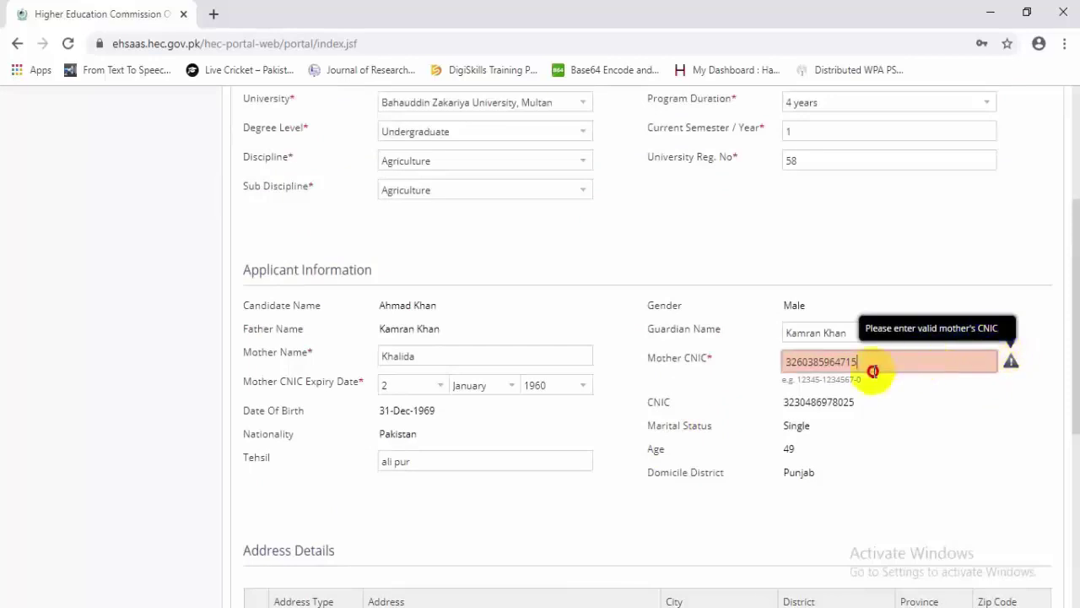
{"action": "left_click_drag", "start_coordinate": [873, 371], "coordinate": [748, 350]}
{"action": "type", "text": "3602"}
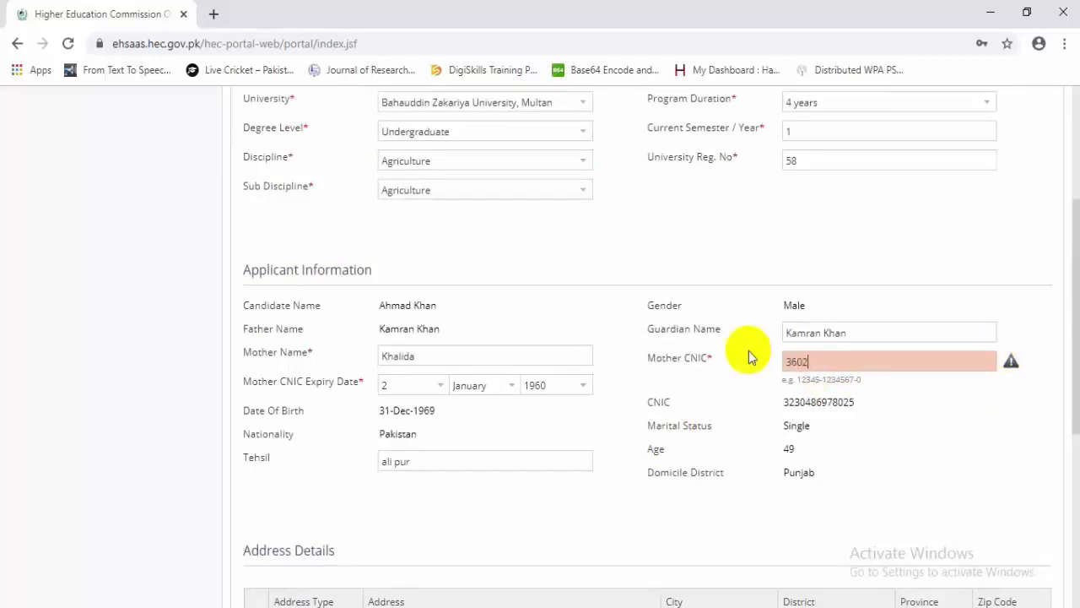
{"action": "key", "text": "BackSpace"}
{"action": "key", "text": "BackSpace"}
{"action": "key", "text": "BackSpace"}
{"action": "key", "text": "BackSpace"}
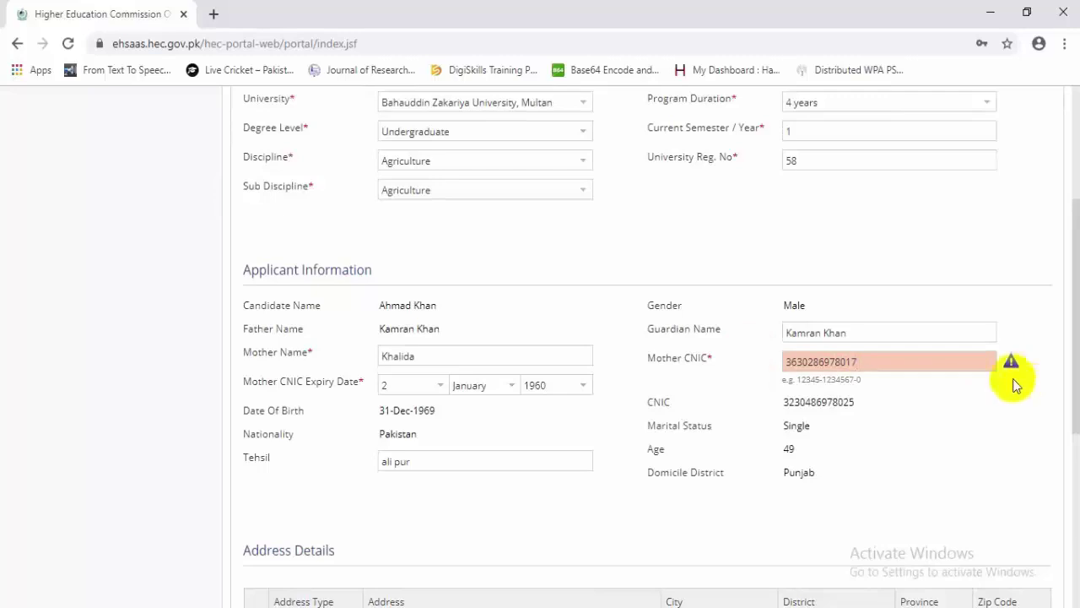
{"action": "scroll", "coordinate": [988, 410], "scroll_direction": "down", "scroll_amount": 2}
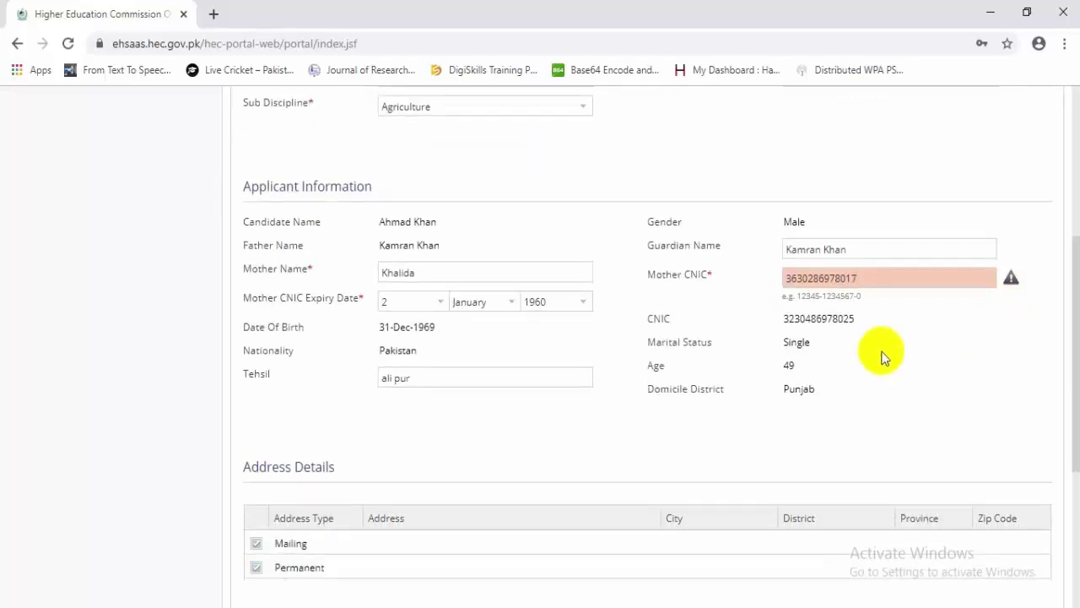
{"action": "left_click", "coordinate": [834, 279]}
{"action": "key", "text": "BackSpace"}
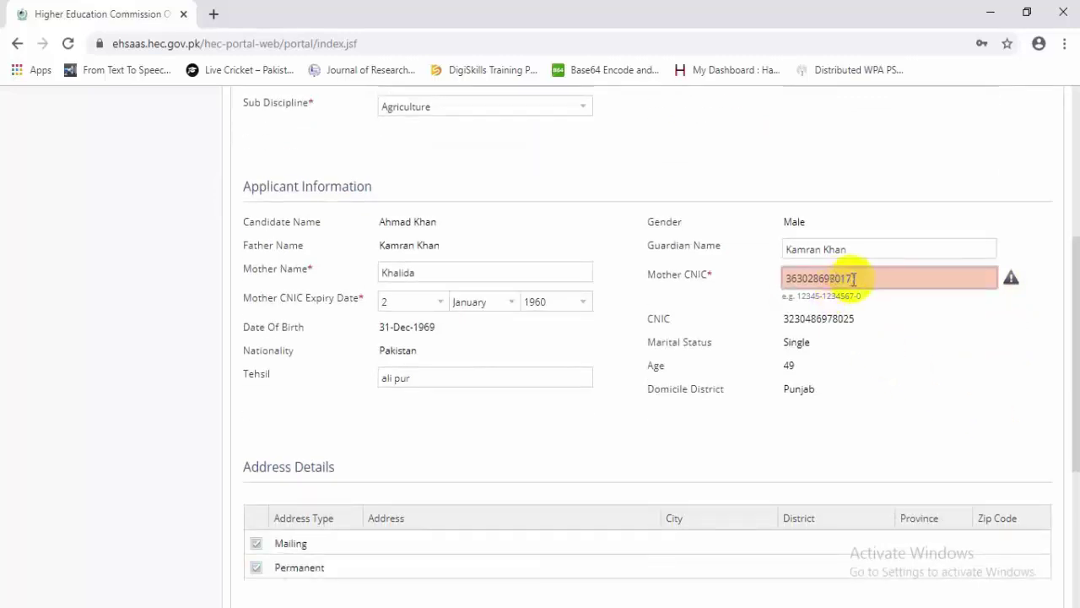
{"action": "type", "text": "8018"}
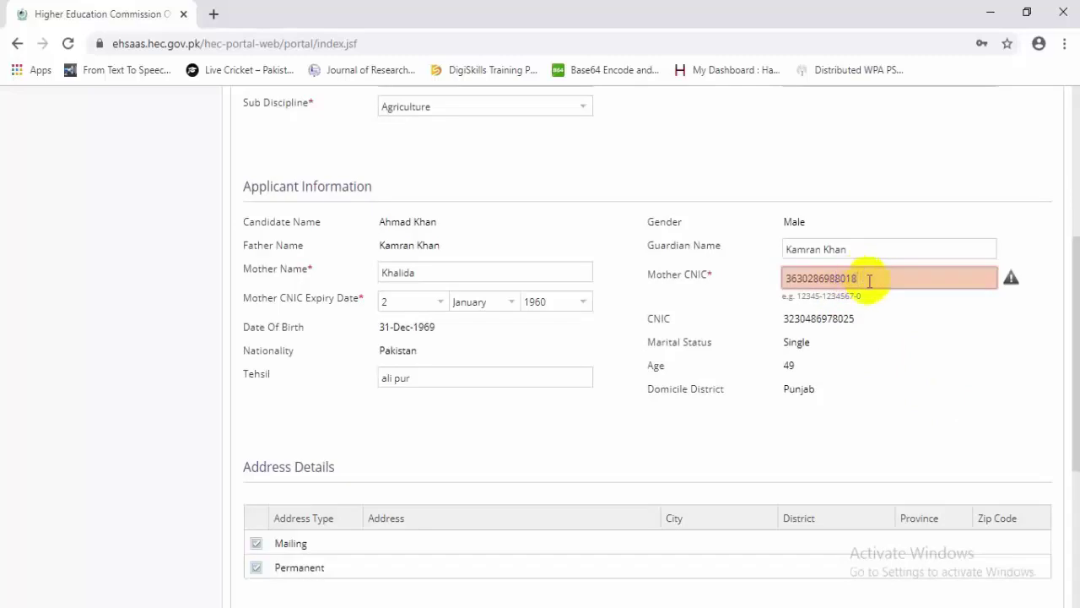
{"action": "scroll", "coordinate": [881, 367], "scroll_direction": "down", "scroll_amount": 5}
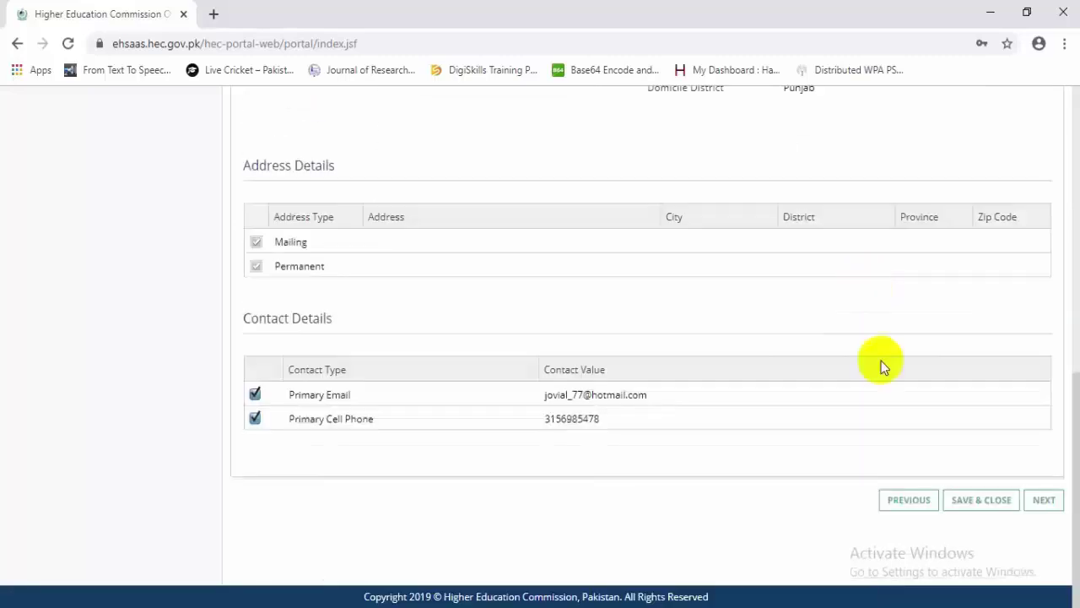
Submit Personal Details, then enter matric institute 'Girls PUblic School multan' with passing year 2010
{"action": "left_click", "coordinate": [1043, 499]}
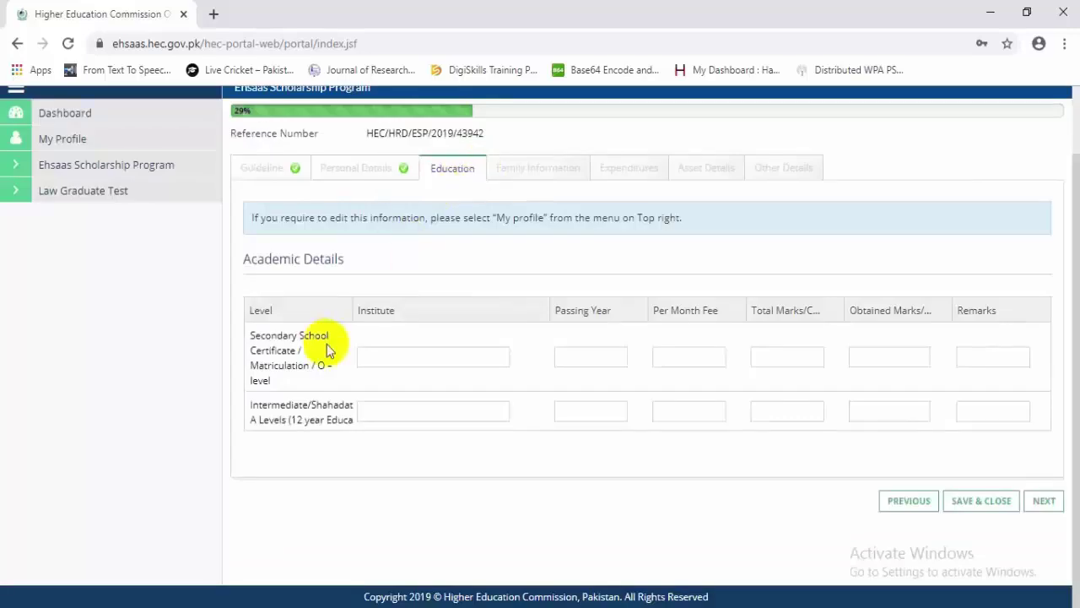
{"action": "left_click", "coordinate": [416, 352]}
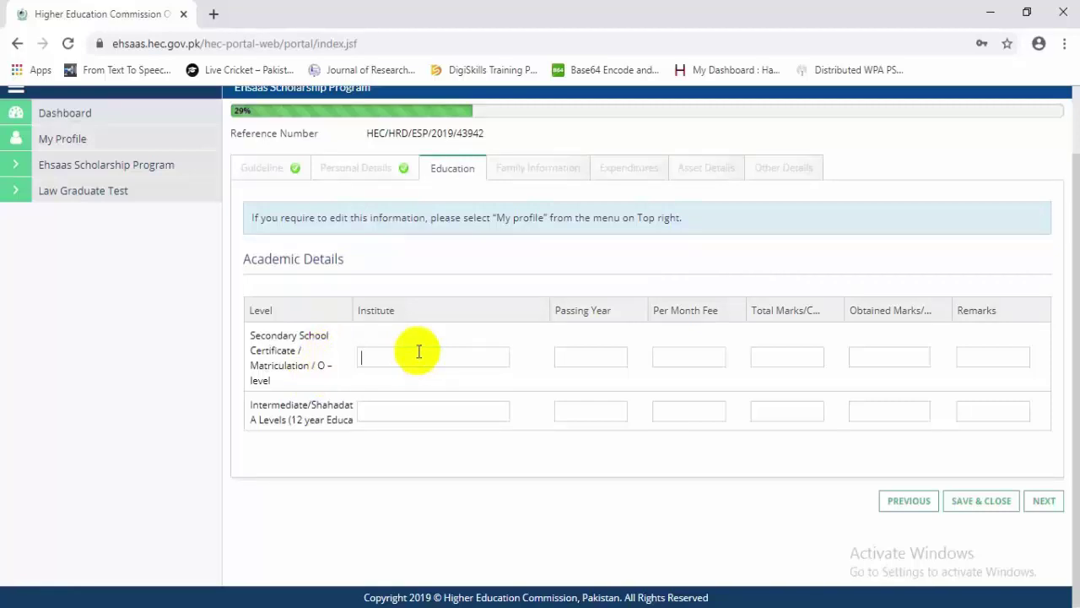
{"action": "type", "text": "Girls PUblic School"}
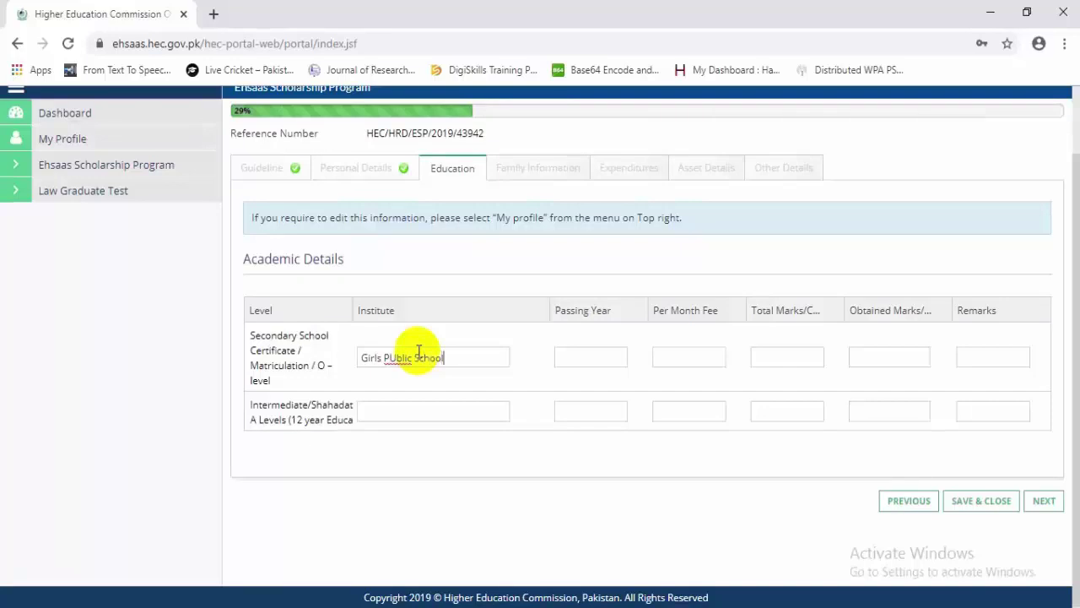
{"action": "type", "text": " multan"}
{"action": "key", "text": "Tab"}
{"action": "type", "text": "200"}
{"action": "key", "text": "BackSpace"}
{"action": "type", "text": "10"}
Enter matric fee 1,000, total marks 1100, obtained marks 558 and remarks '---'
{"action": "type", "text": "1,000"}
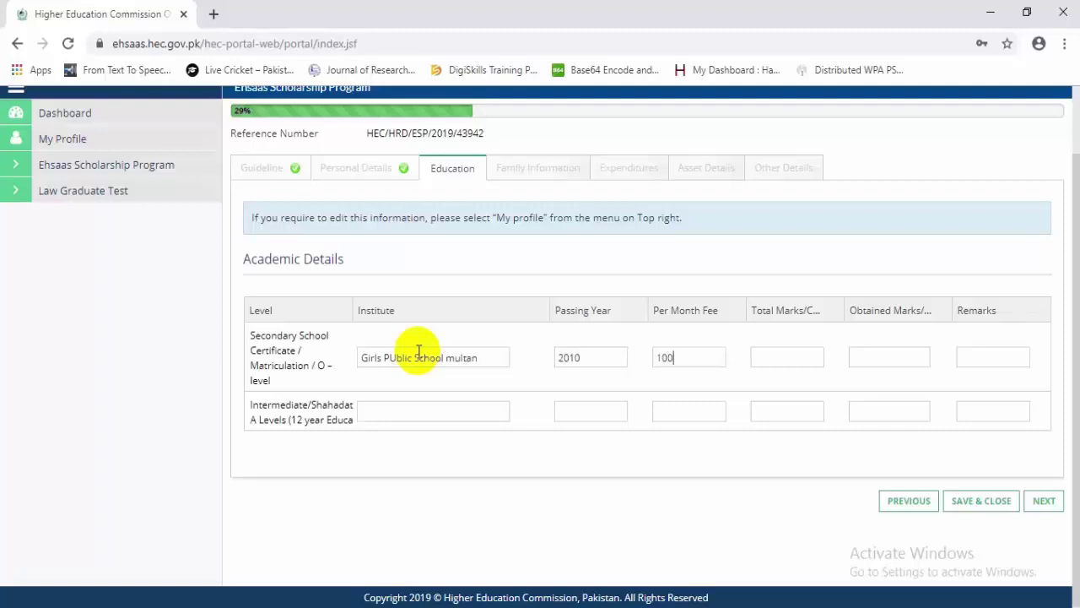
{"action": "key", "text": "Tab"}
{"action": "type", "text": "1100"}
{"action": "key", "text": "Tab"}
{"action": "type", "text": "558"}
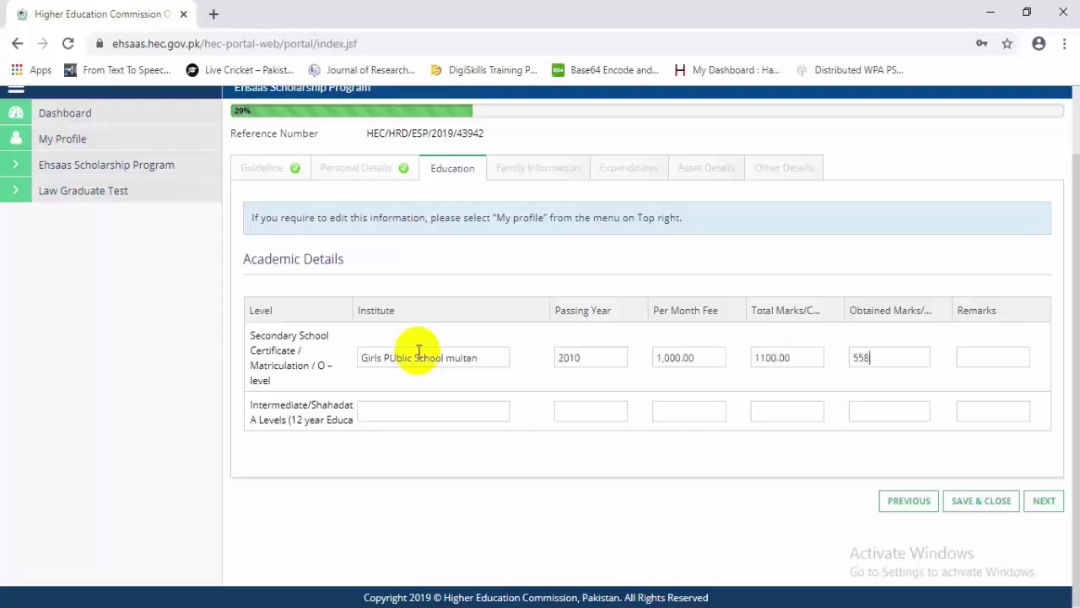
{"action": "type", "text": "0"}
{"action": "key", "text": "BackSpace"}
{"action": "key", "text": "Tab"}
{"action": "type", "text": "---"}
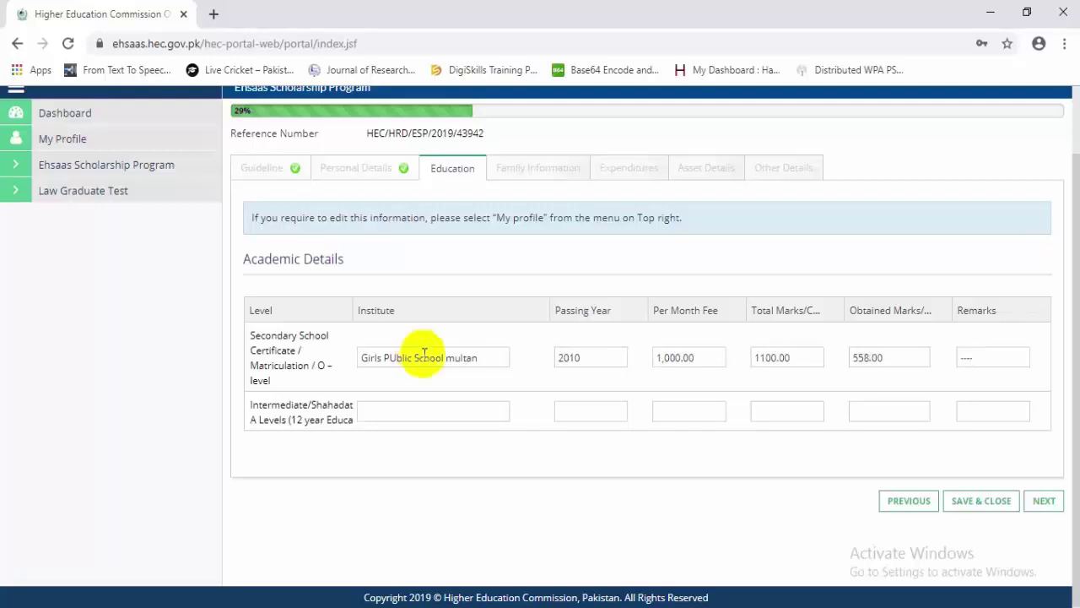
{"action": "left_click", "coordinate": [429, 412]}
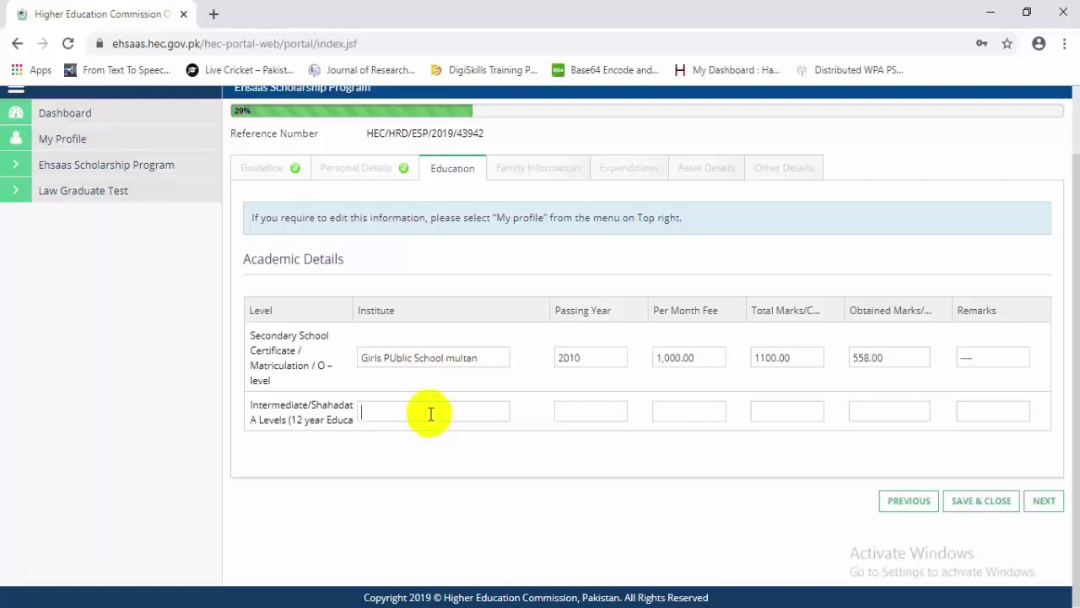
Enter intermediate institute 'High College', passing year 2012 and monthly fee 1,100
{"action": "type", "text": "High College"}
{"action": "key", "text": "Tab"}
{"action": "type", "text": "2013"}
{"action": "key", "text": "BackSpace"}
{"action": "type", "text": "21100"}
Enter intermediate marks 550 out of 1000, then save Education with NEXT
{"action": "key", "text": "Tab"}
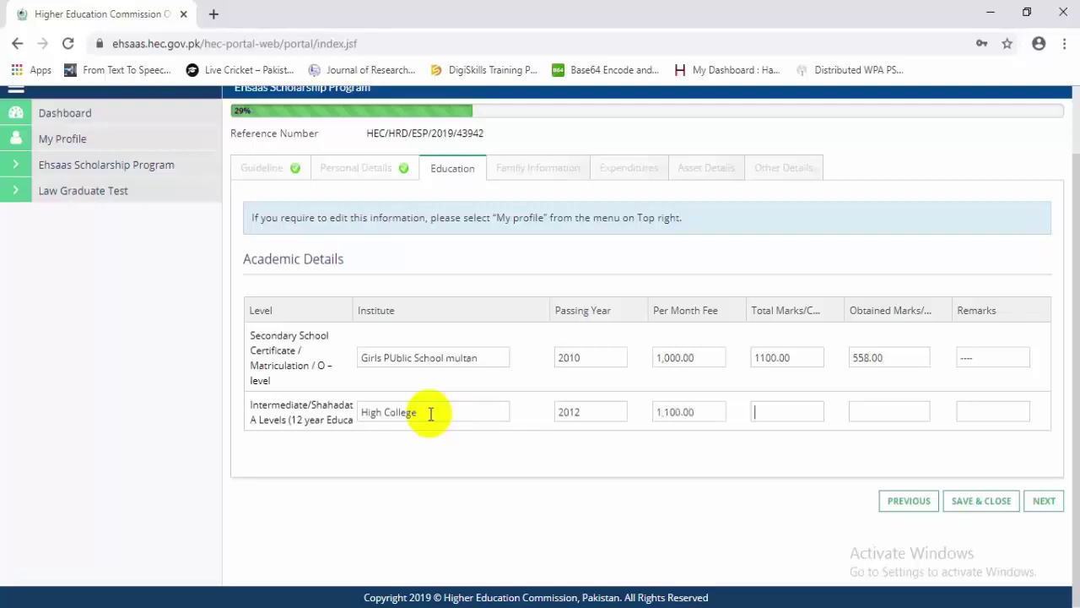
{"action": "type", "text": "1000"}
{"action": "key", "text": "Tab"}
{"action": "type", "text": "550"}
{"action": "key", "text": "Tab"}
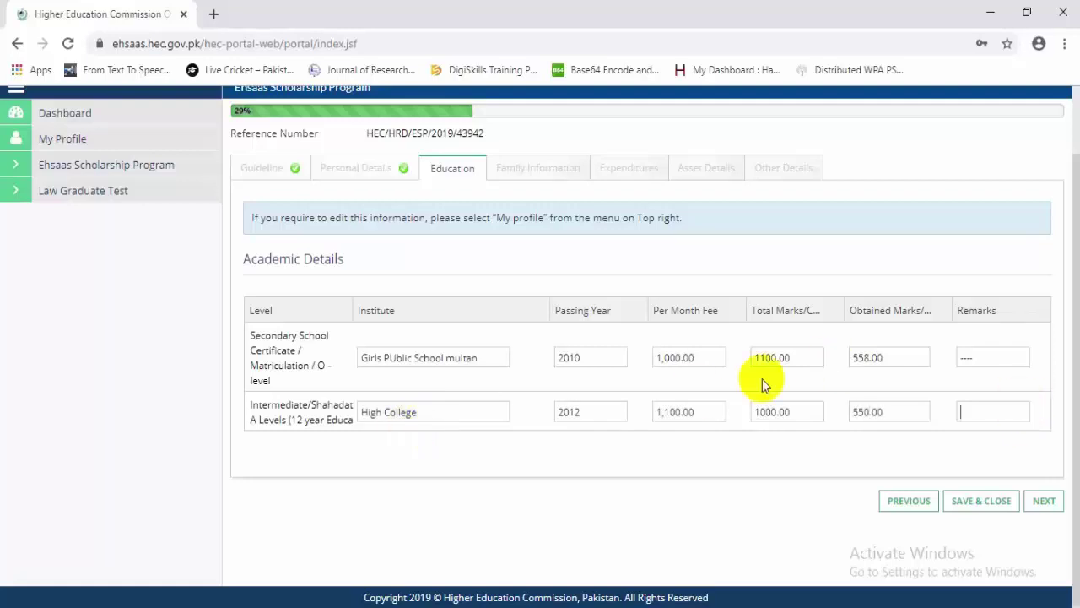
{"action": "left_click", "coordinate": [1047, 511]}
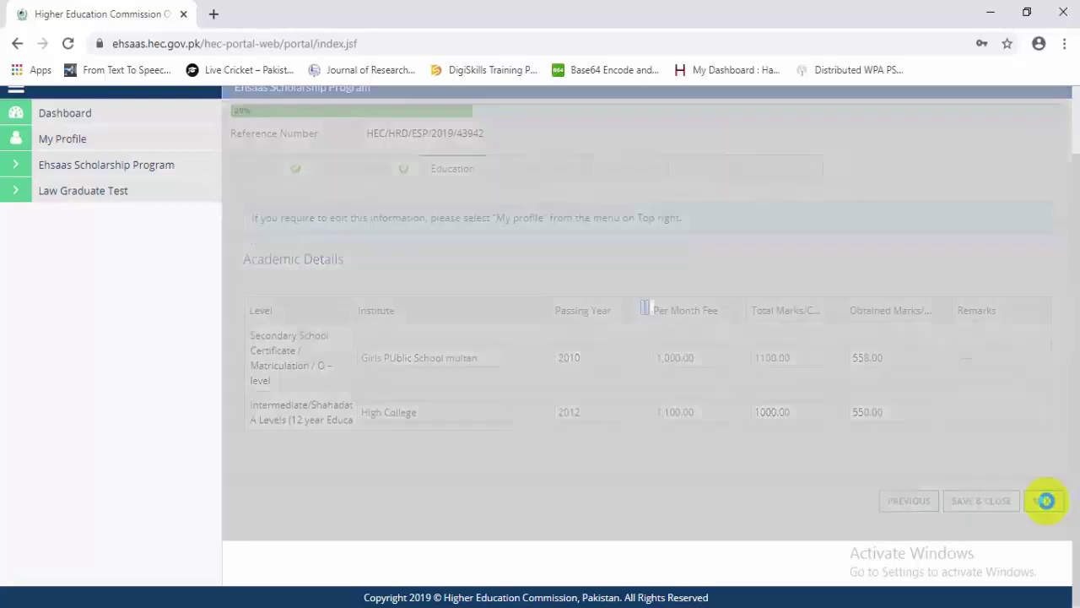
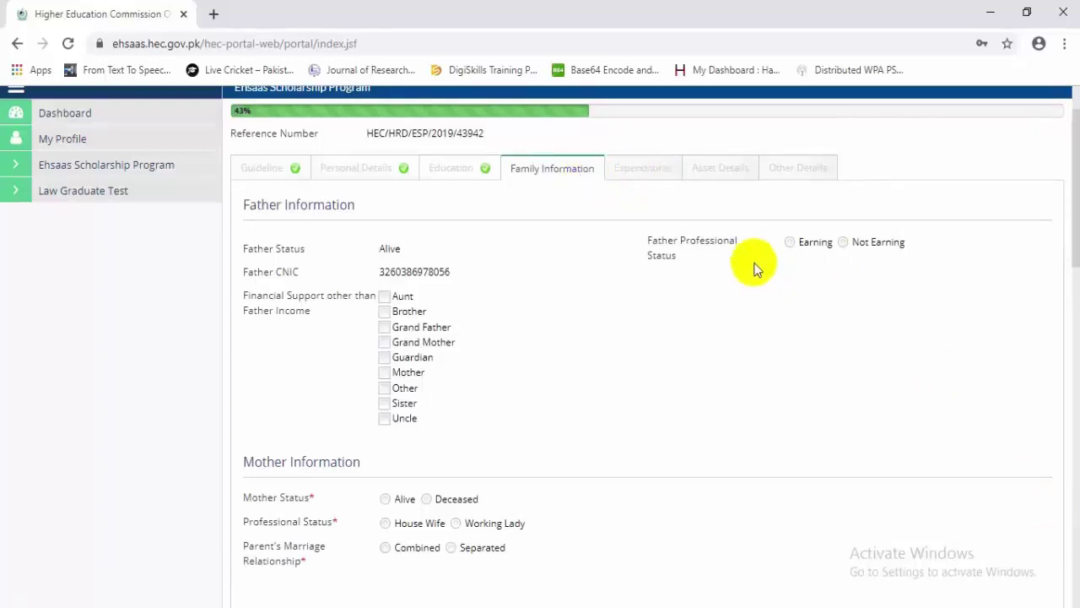
Set the father's professional status to Not Earning and tick Guardian as other financial support
{"action": "scroll", "coordinate": [560, 261], "scroll_direction": "down", "scroll_amount": 1}
{"action": "scroll", "coordinate": [560, 262], "scroll_direction": "up", "scroll_amount": 1}
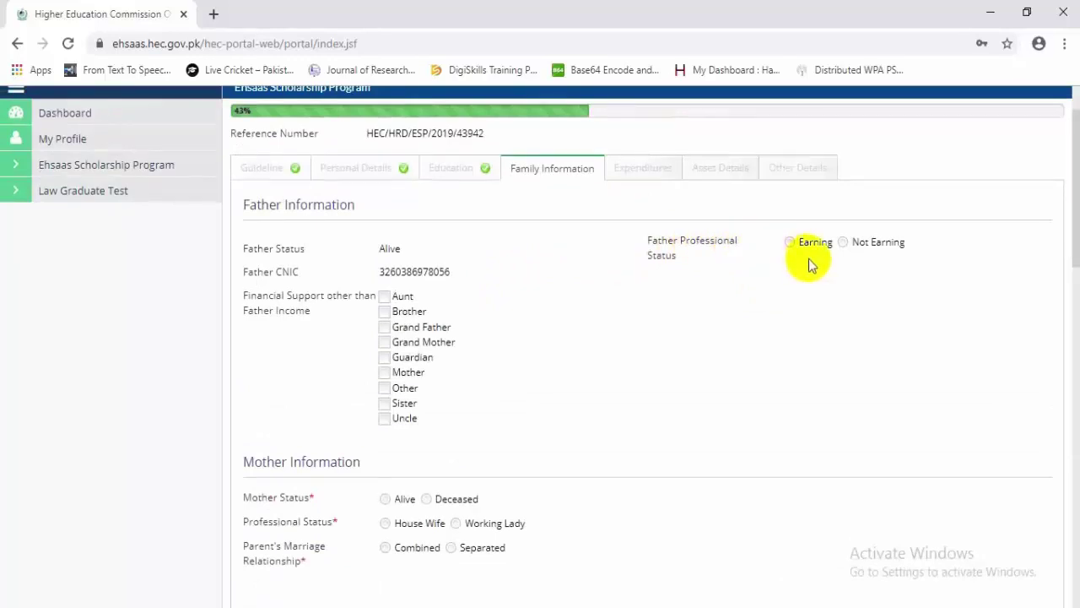
{"action": "left_click", "coordinate": [789, 243]}
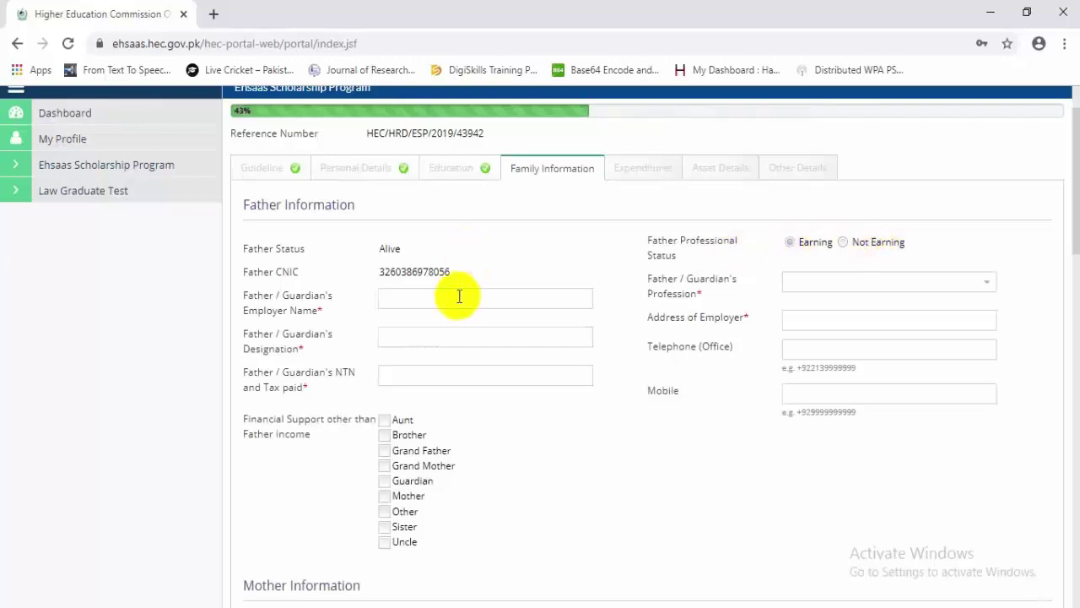
{"action": "left_click", "coordinate": [852, 244]}
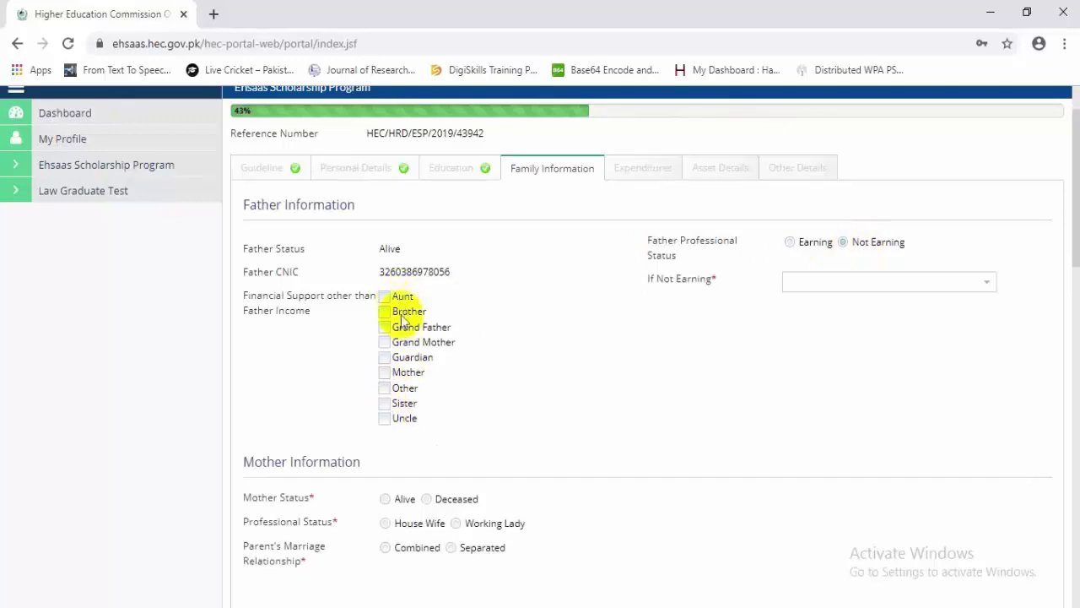
{"action": "left_click", "coordinate": [385, 359]}
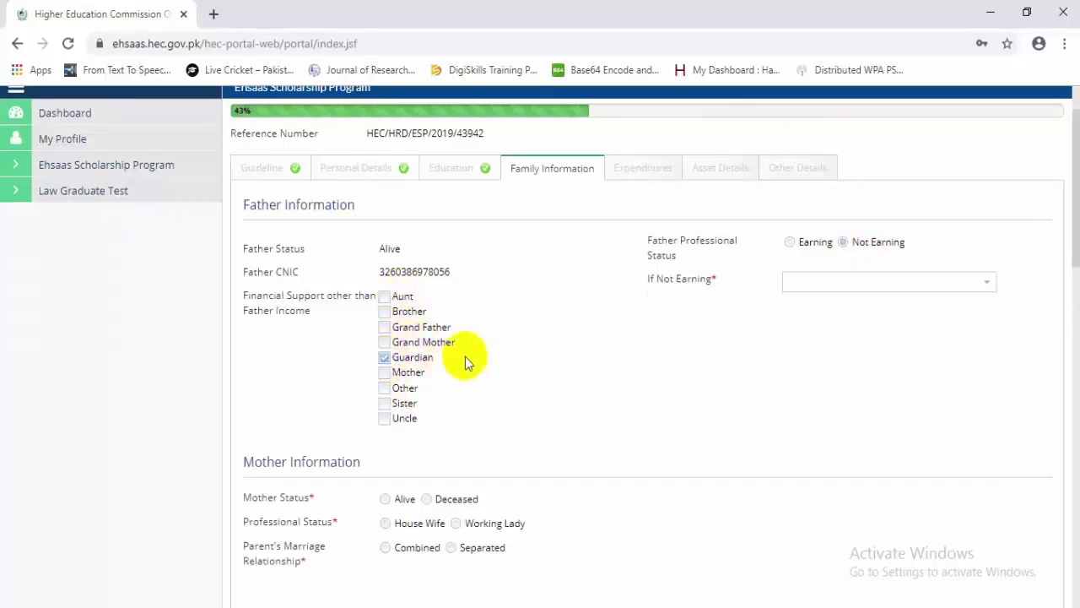
{"action": "scroll", "coordinate": [558, 375], "scroll_direction": "down", "scroll_amount": 3}
{"action": "scroll", "coordinate": [558, 375], "scroll_direction": "up", "scroll_amount": 4}
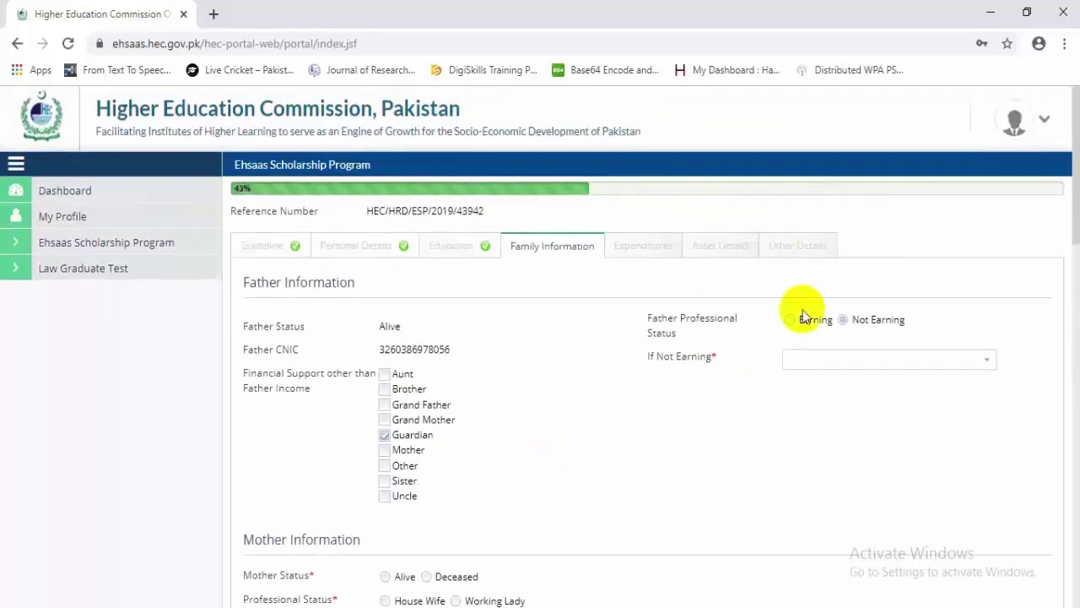
Mark the father as Earning, with employer name Farmer, profession Farmer and designation farmer
{"action": "left_click", "coordinate": [794, 321]}
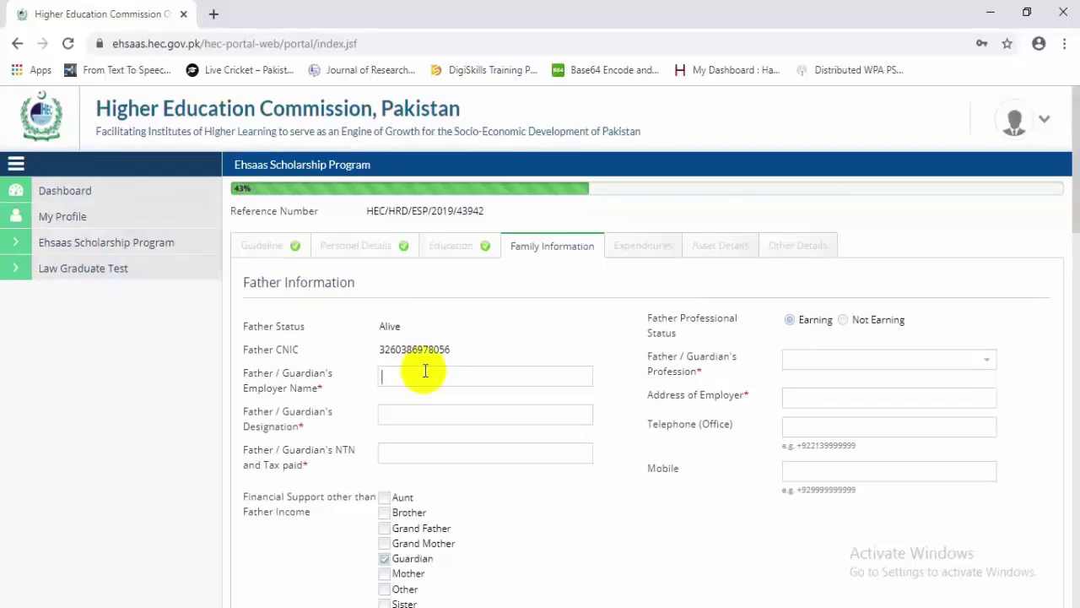
{"action": "type", "text": "Farmer"}
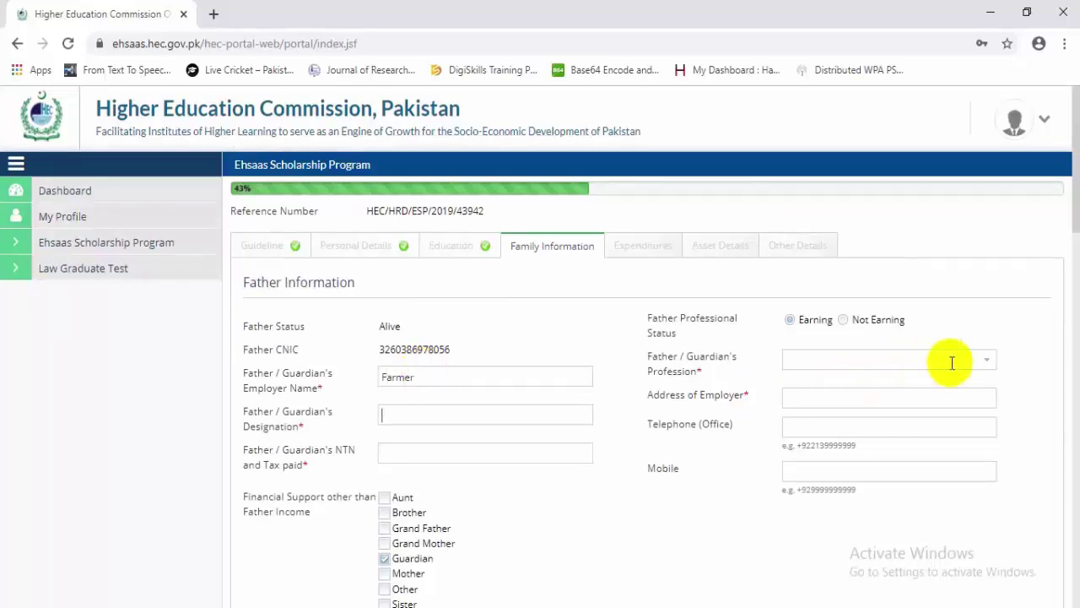
{"action": "left_click", "coordinate": [989, 365]}
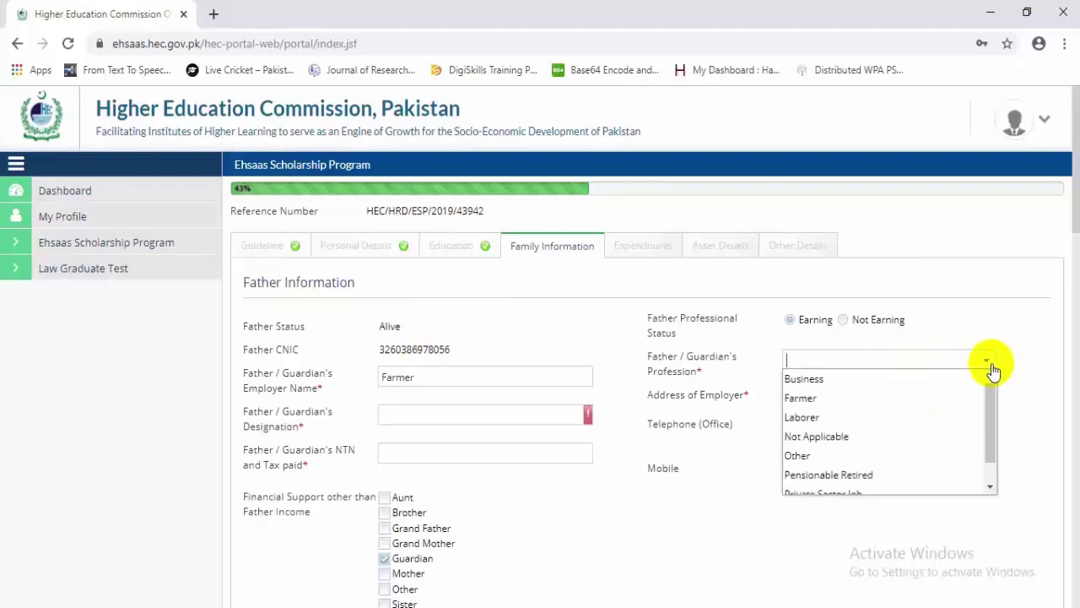
{"action": "left_click", "coordinate": [958, 398]}
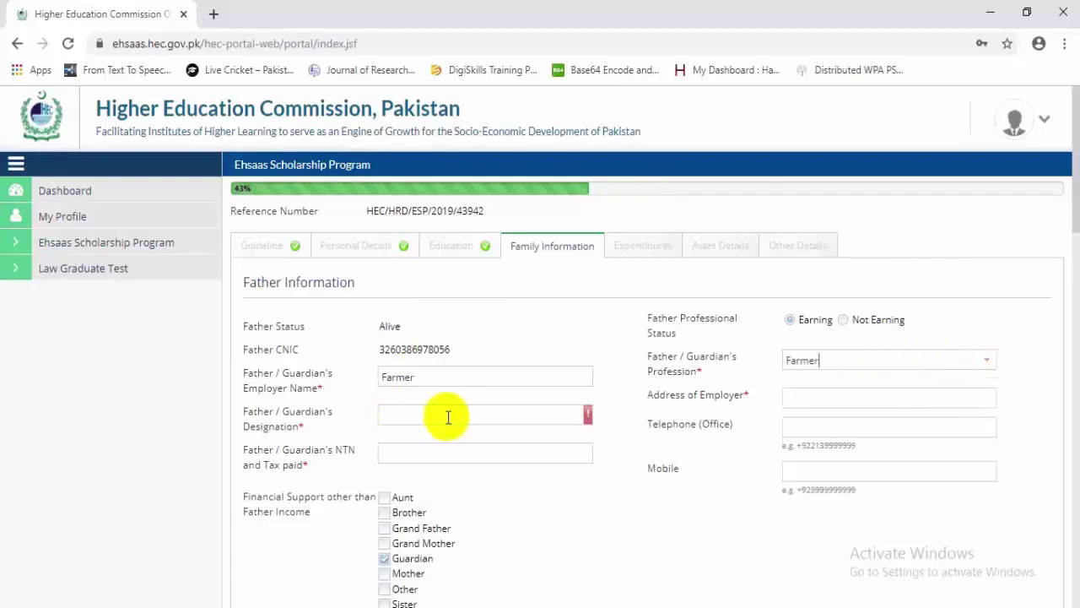
{"action": "type", "text": "fa"}
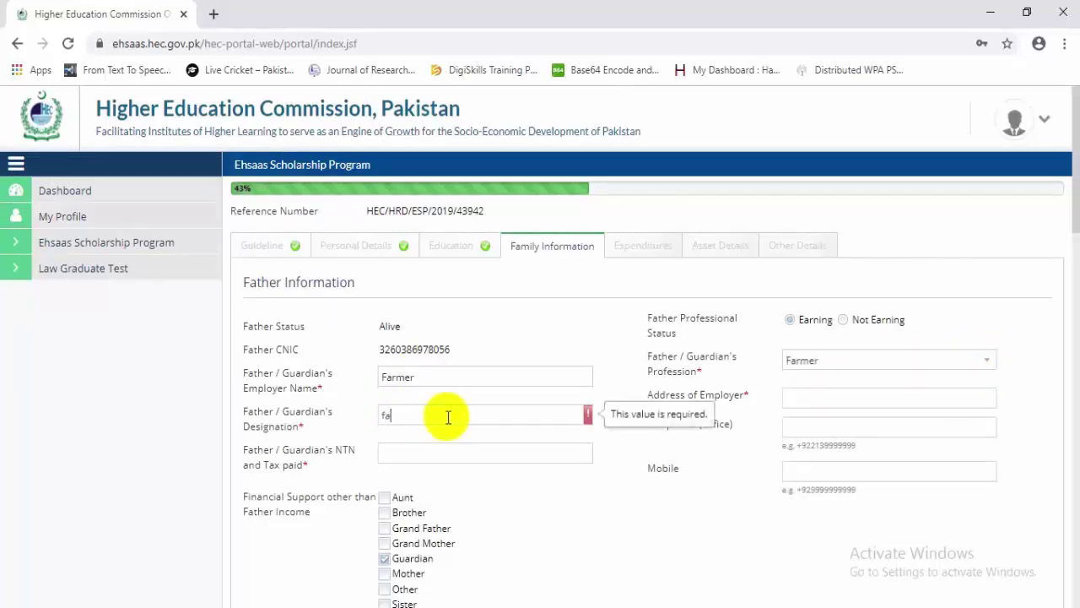
{"action": "type", "text": "rmer"}
{"action": "left_click", "coordinate": [635, 494]}
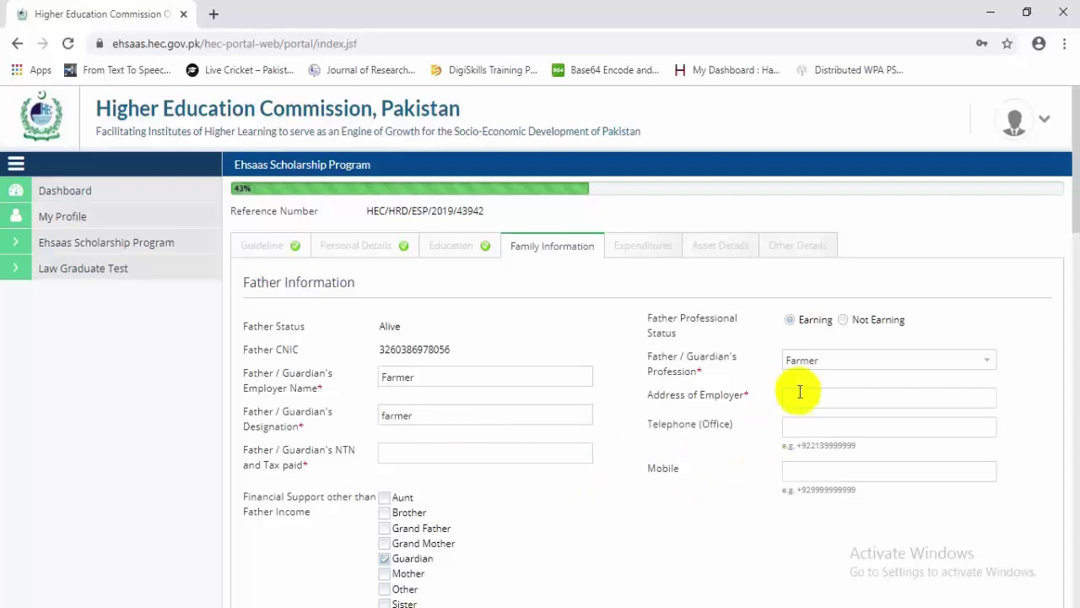
Enter the father's employer address and N/A for the NTN field
{"action": "left_click", "coordinate": [825, 402]}
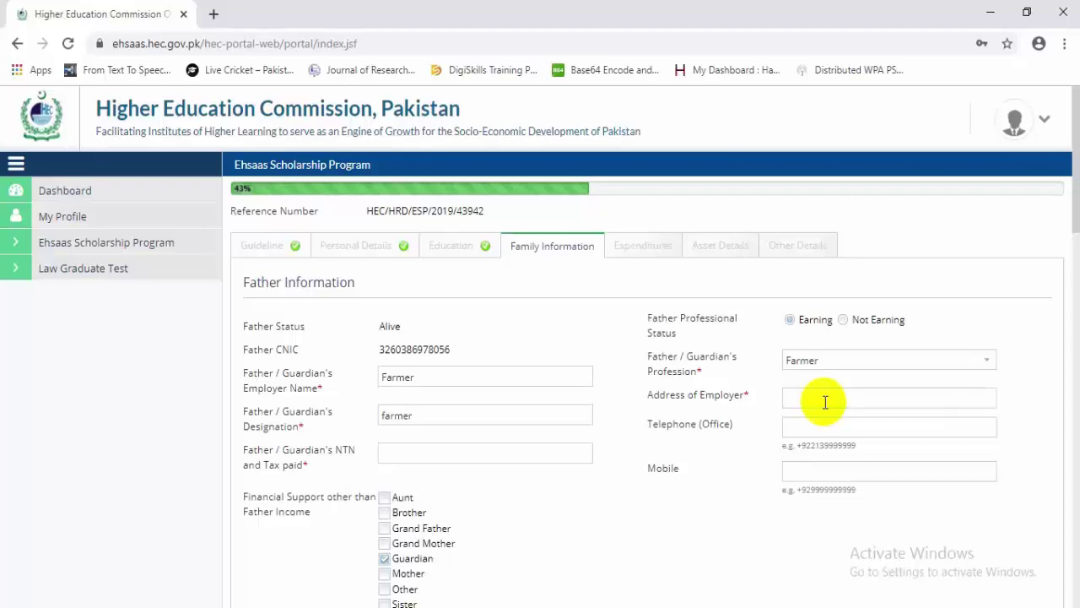
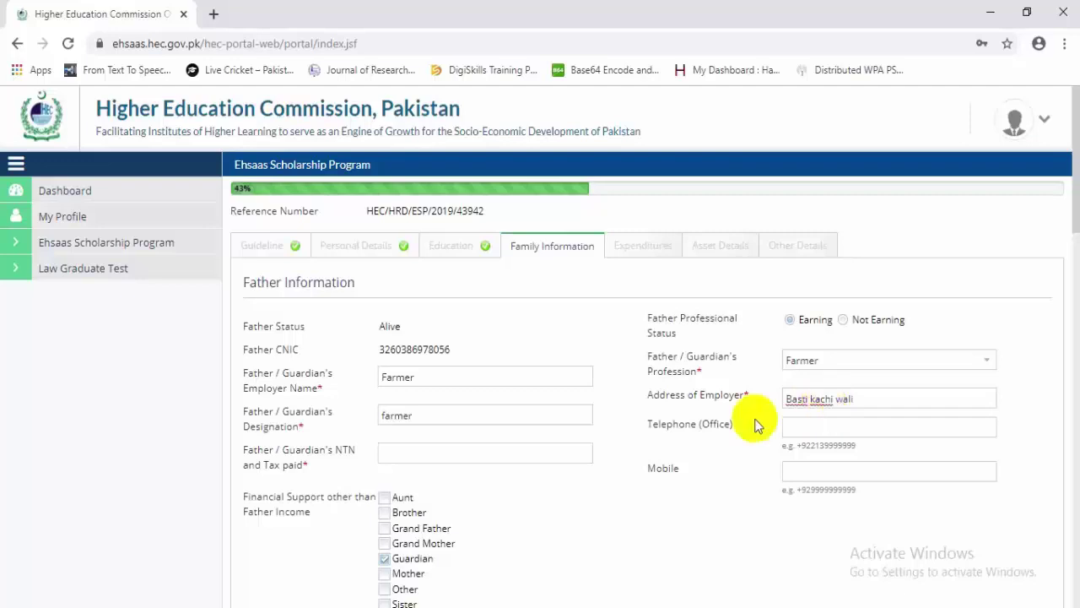
{"action": "left_click", "coordinate": [434, 455]}
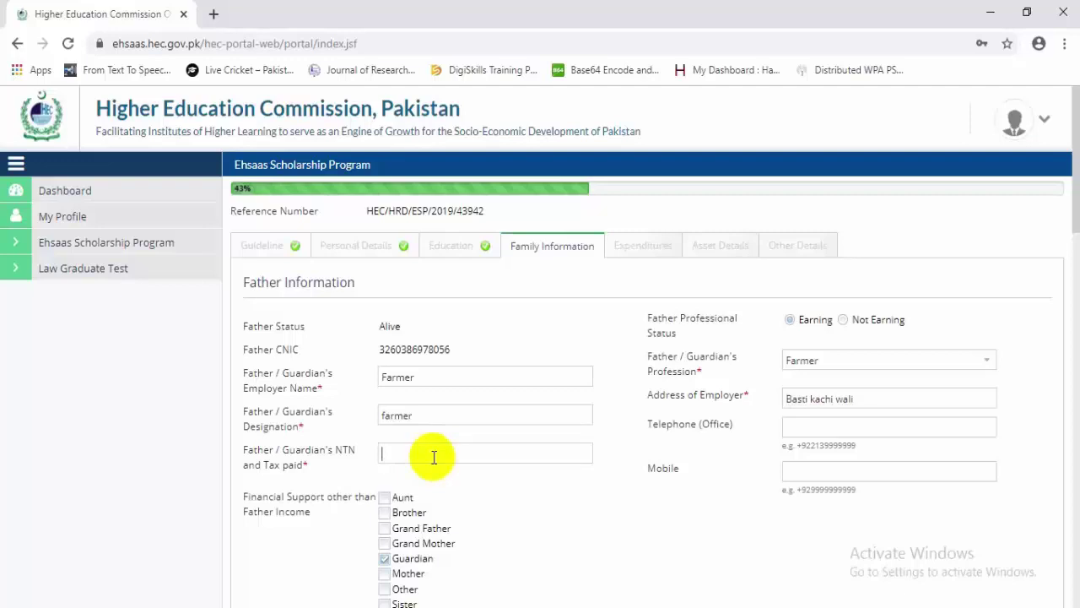
{"action": "scroll", "coordinate": [434, 456], "scroll_direction": "down", "scroll_amount": 1}
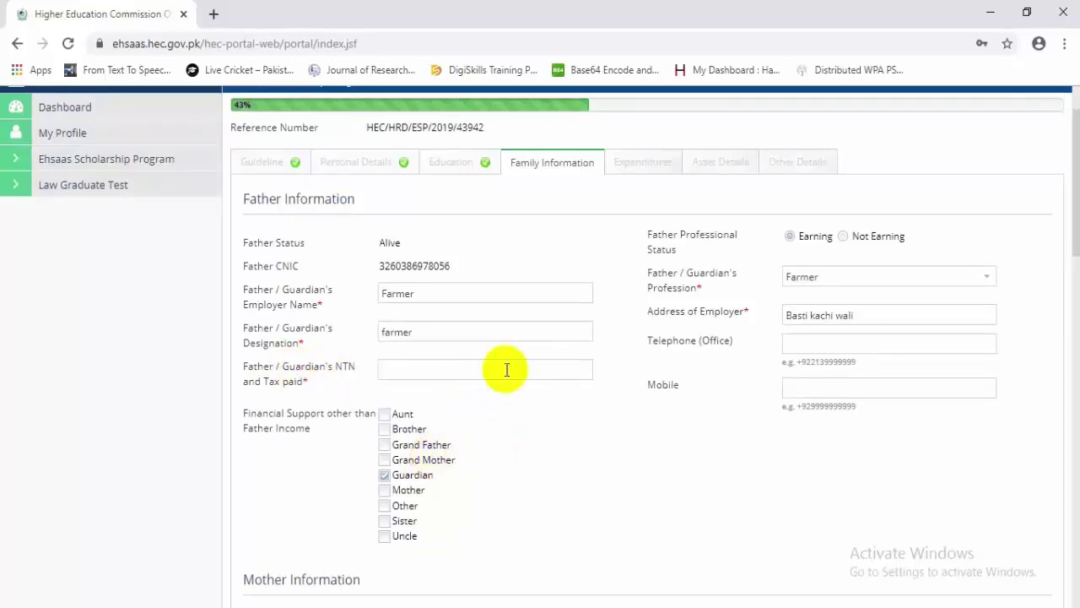
{"action": "type", "text": "N/A"}
Enter the father's office telephone and mobile numbers
{"action": "left_click", "coordinate": [837, 343]}
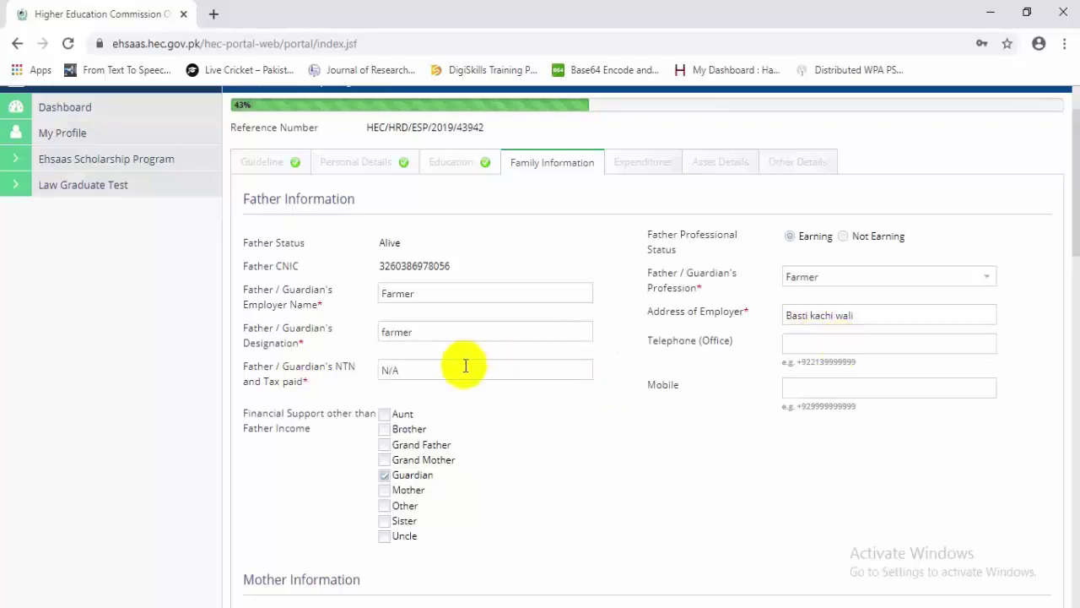
{"action": "type", "text": "265898"}
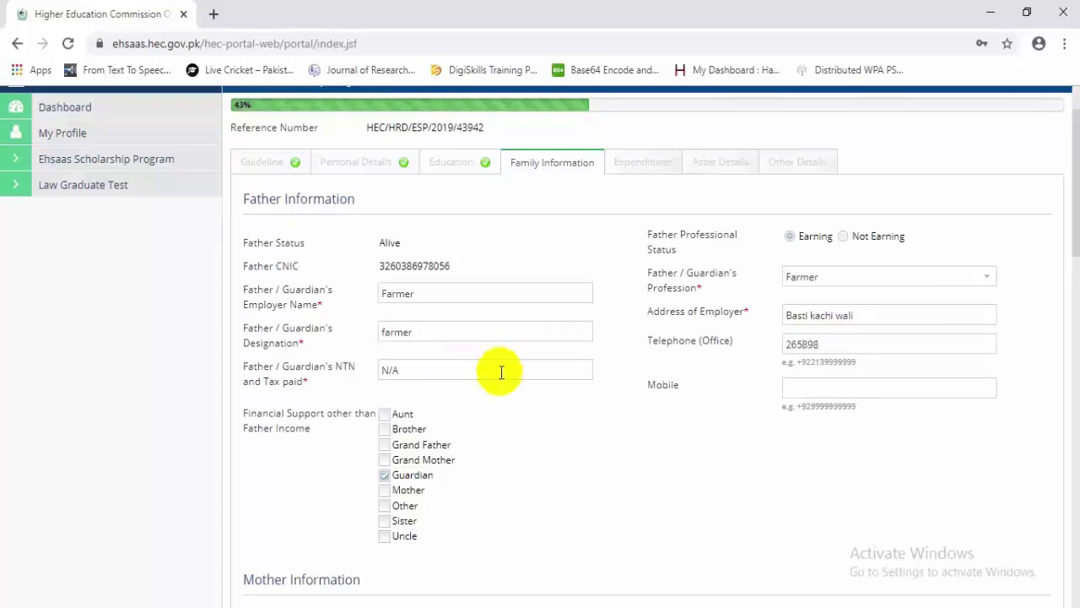
{"action": "left_click", "coordinate": [844, 389]}
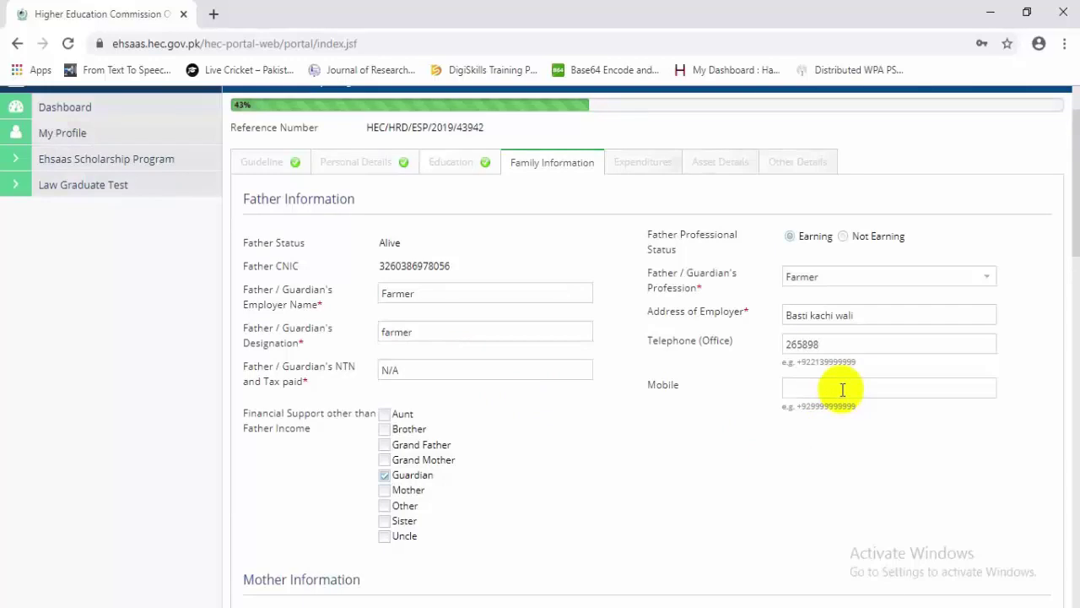
{"action": "type", "text": "+"}
{"action": "type", "text": "38"}
{"action": "key", "text": "BackSpace"}
{"action": "key", "text": "BackSpace"}
{"action": "type", "text": "92345879"}
Mark the mother as Alive and a Working Lady
{"action": "scroll", "coordinate": [821, 391], "scroll_direction": "down", "scroll_amount": 4}
{"action": "scroll", "coordinate": [821, 392], "scroll_direction": "up", "scroll_amount": 1}
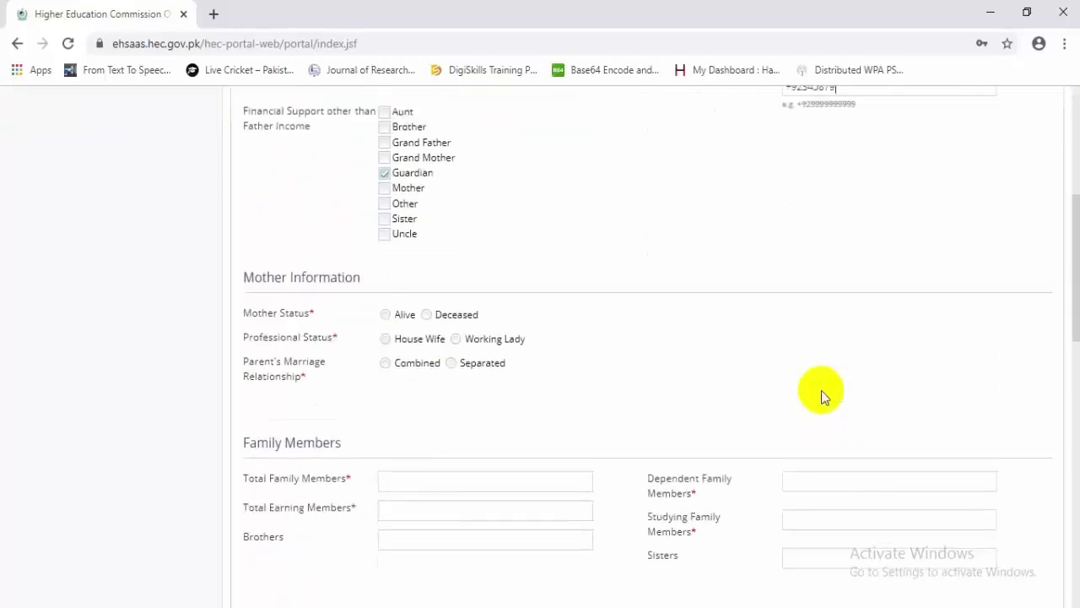
{"action": "scroll", "coordinate": [821, 393], "scroll_direction": "down", "scroll_amount": 1}
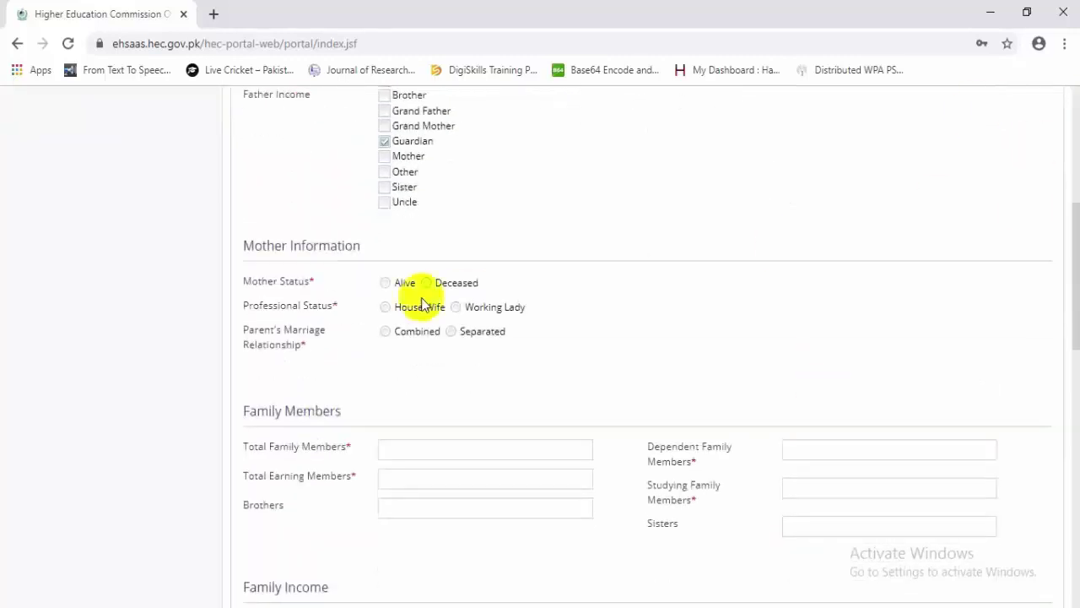
{"action": "mouse_move", "coordinate": [422, 290]}
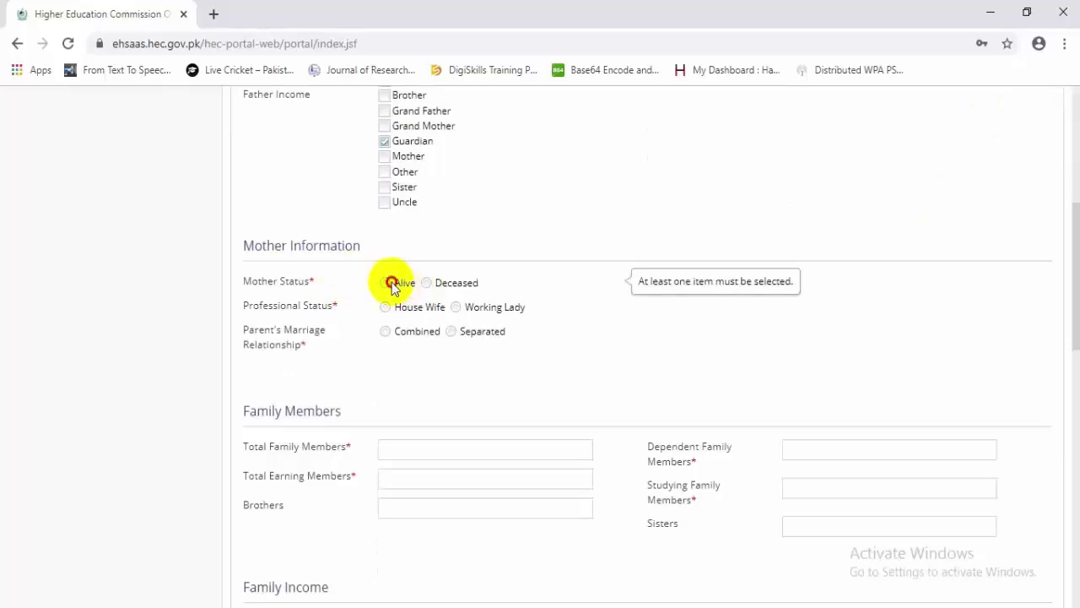
{"action": "left_click", "coordinate": [389, 284]}
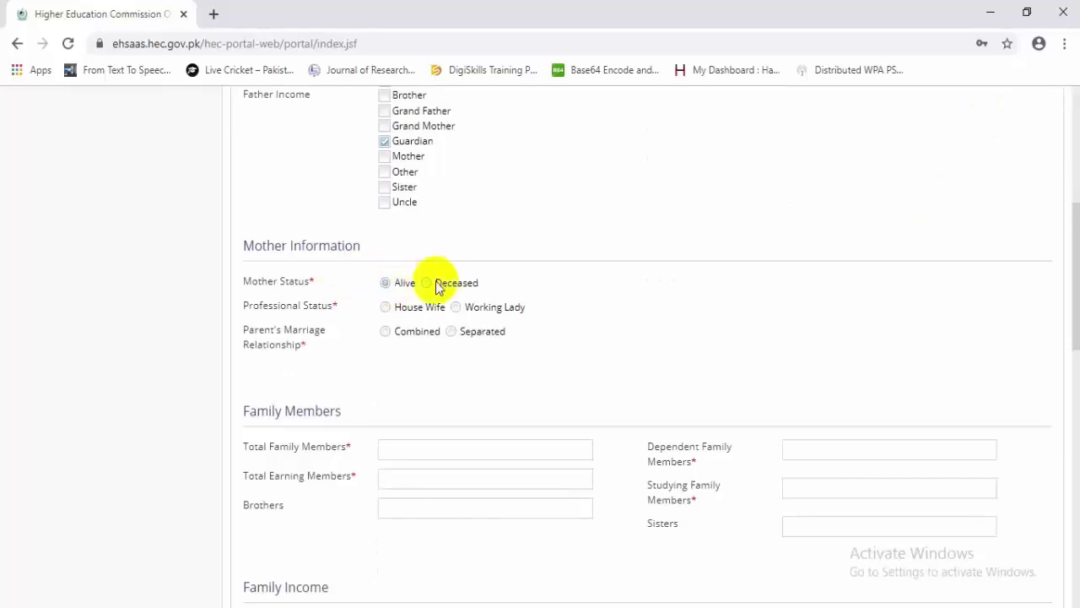
{"action": "mouse_move", "coordinate": [395, 312]}
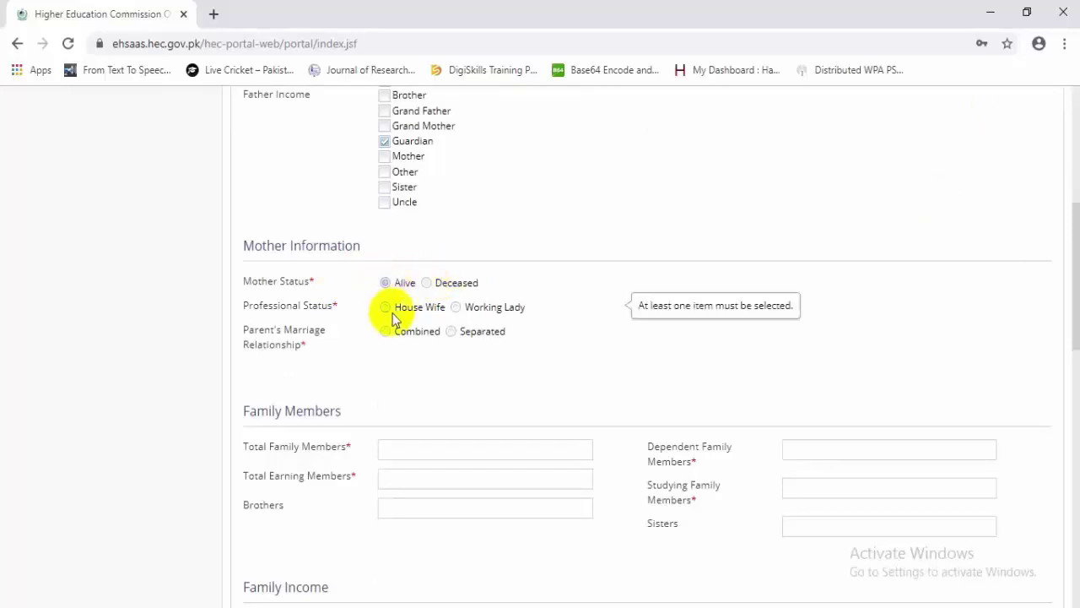
{"action": "left_click", "coordinate": [457, 308]}
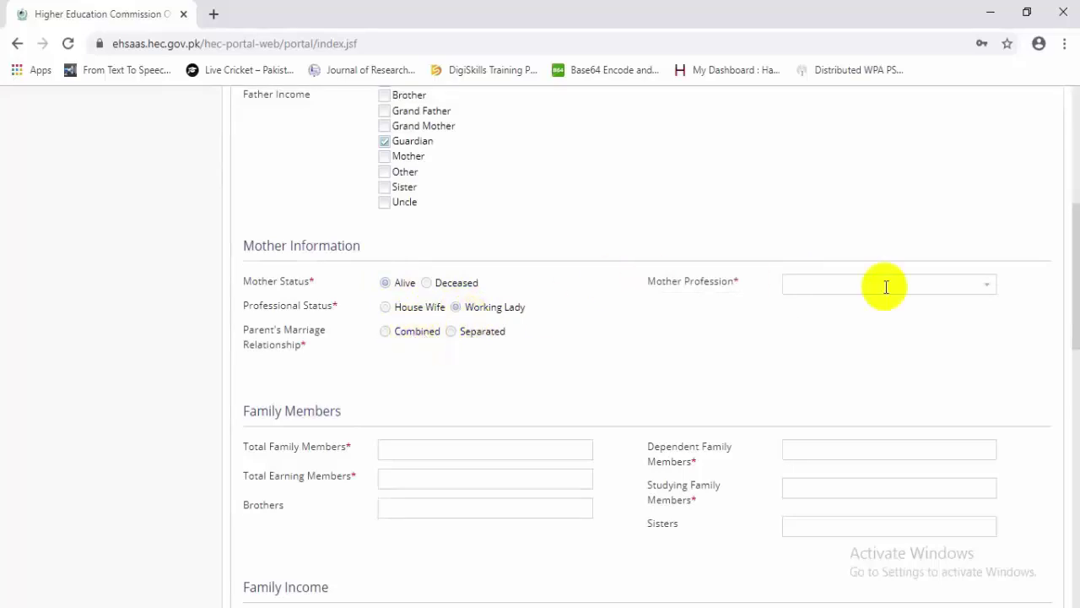
Set the mother's profession to Other and enter Tailor
{"action": "left_click", "coordinate": [989, 287]}
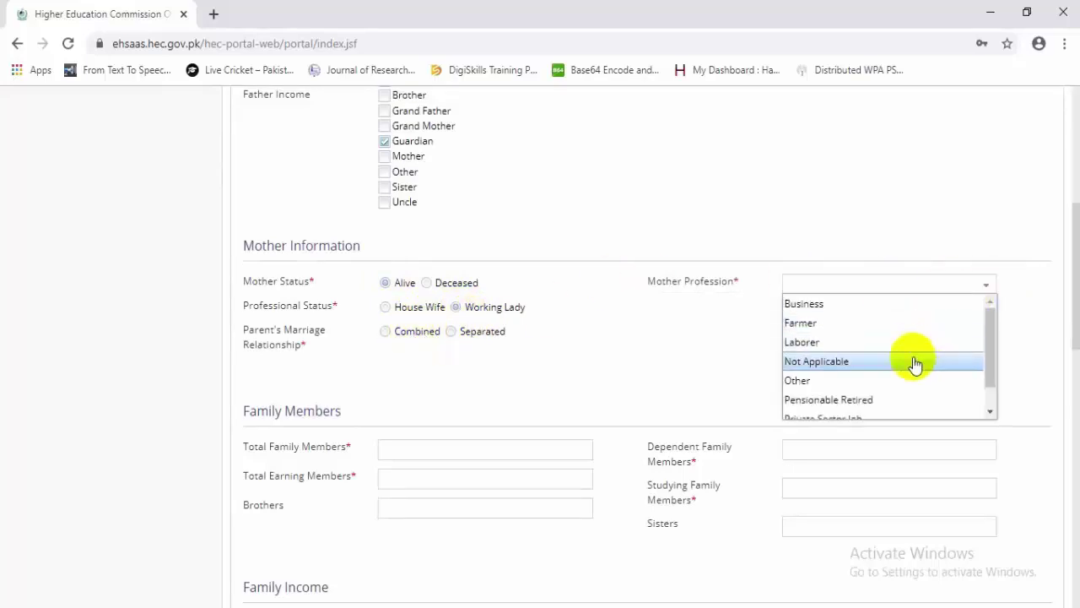
{"action": "scroll", "coordinate": [915, 363], "scroll_direction": "down", "scroll_amount": 1}
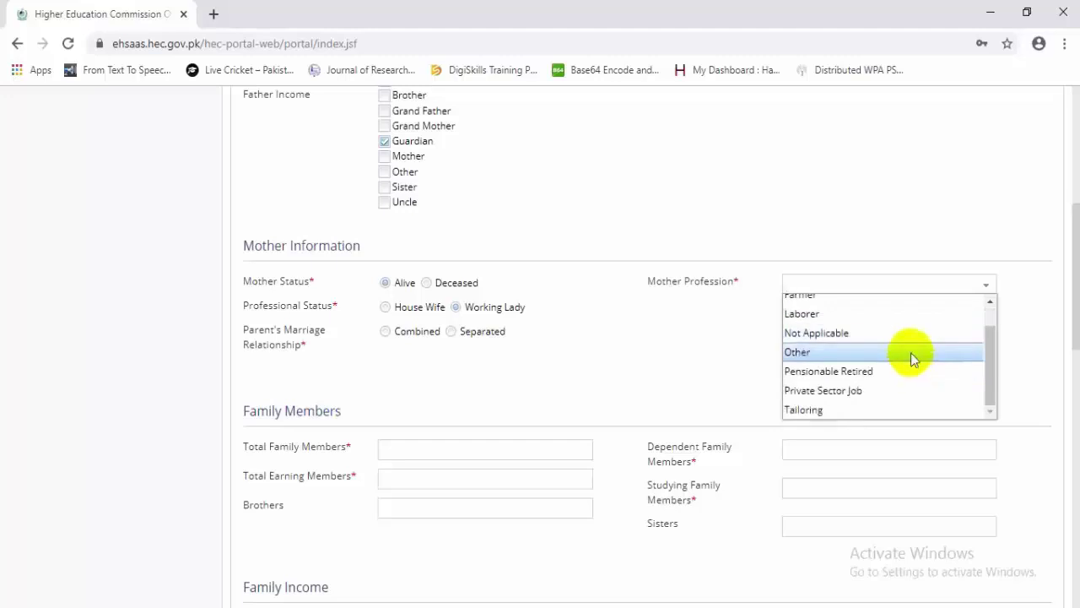
{"action": "left_click", "coordinate": [914, 361]}
{"action": "left_click", "coordinate": [987, 285]}
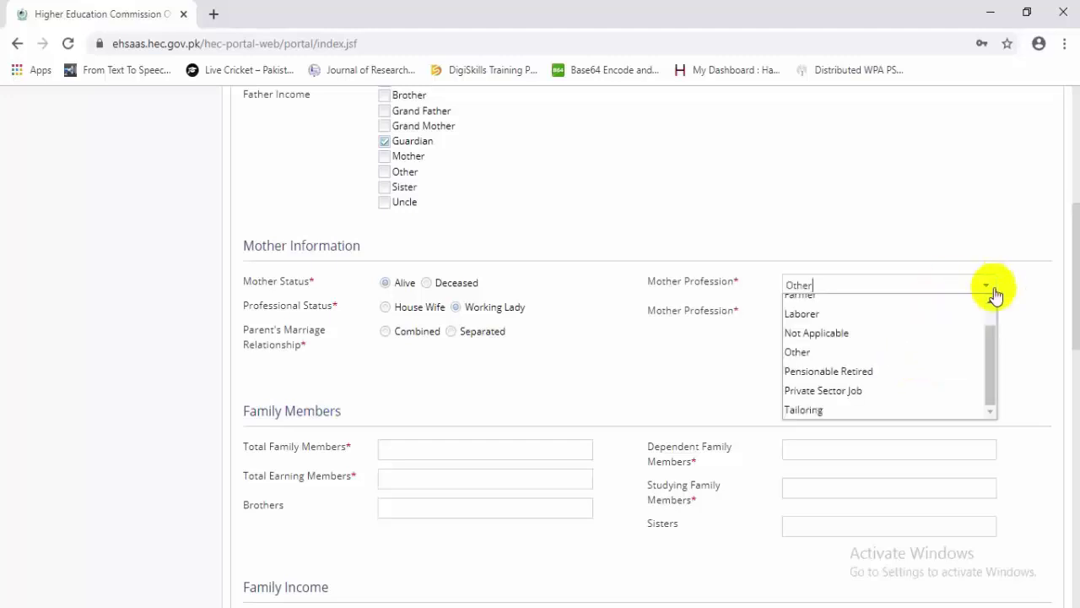
{"action": "left_click_drag", "start_coordinate": [989, 337], "coordinate": [983, 295]}
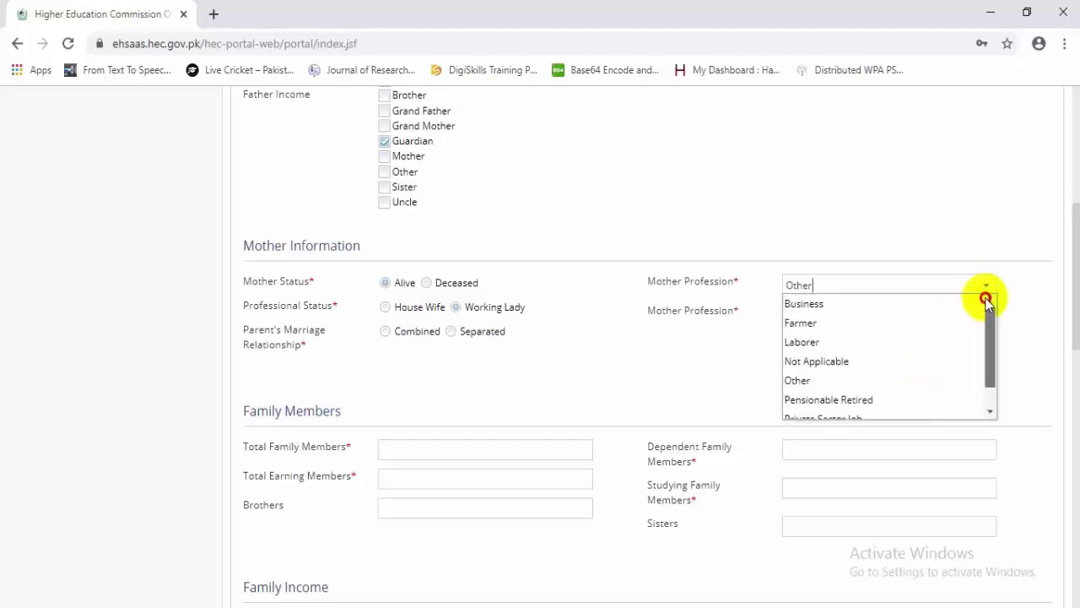
{"action": "left_click", "coordinate": [772, 364]}
{"action": "left_click", "coordinate": [823, 318]}
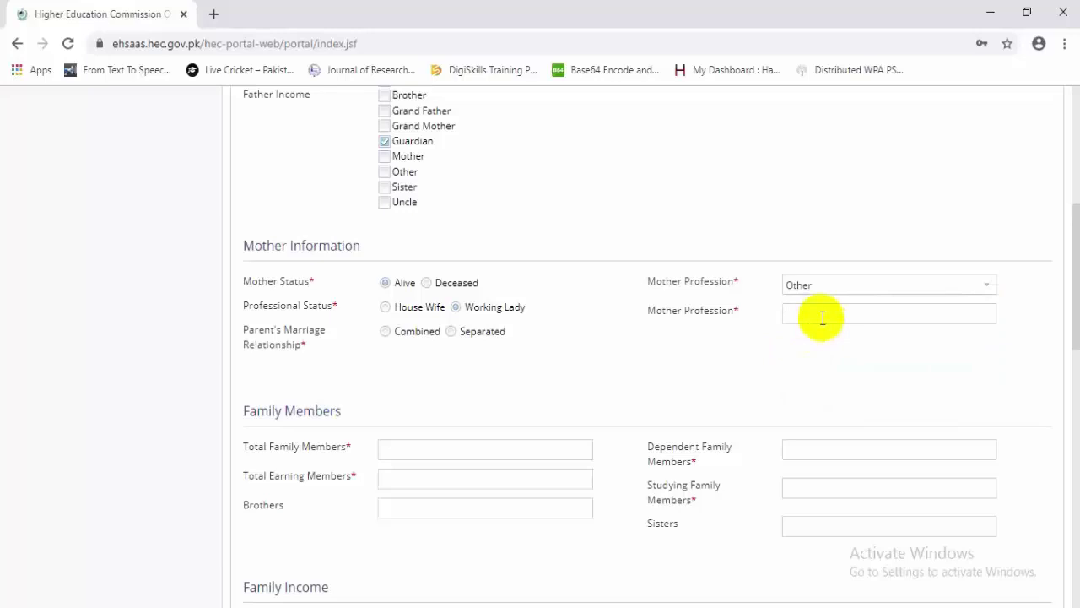
{"action": "type", "text": "Tailor"}
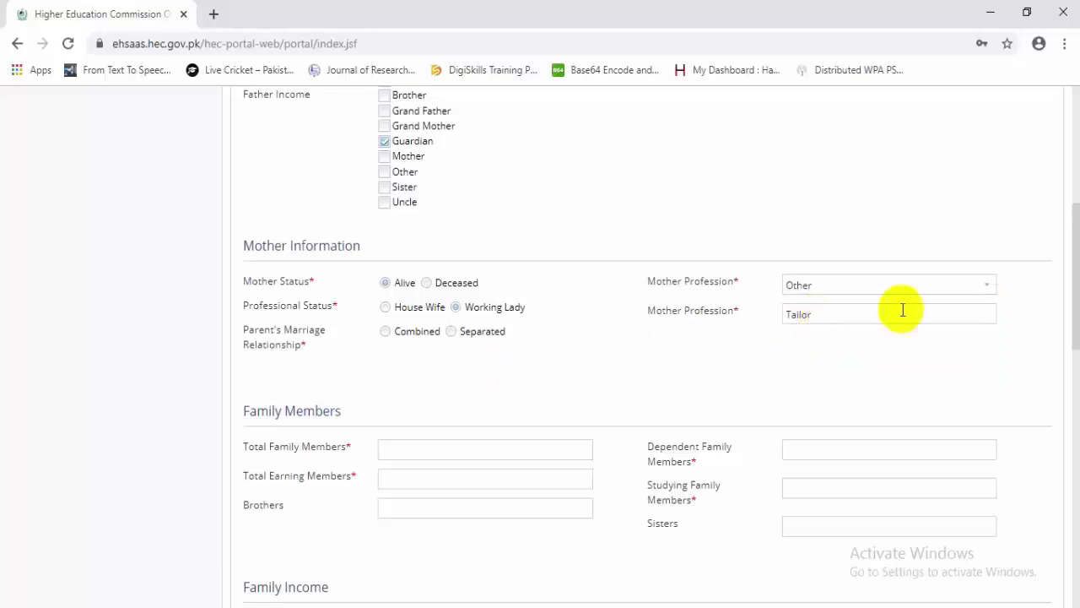
Change the mother's status to House Wife and the parents' marriage relationship to Separated
{"action": "left_click", "coordinate": [385, 307]}
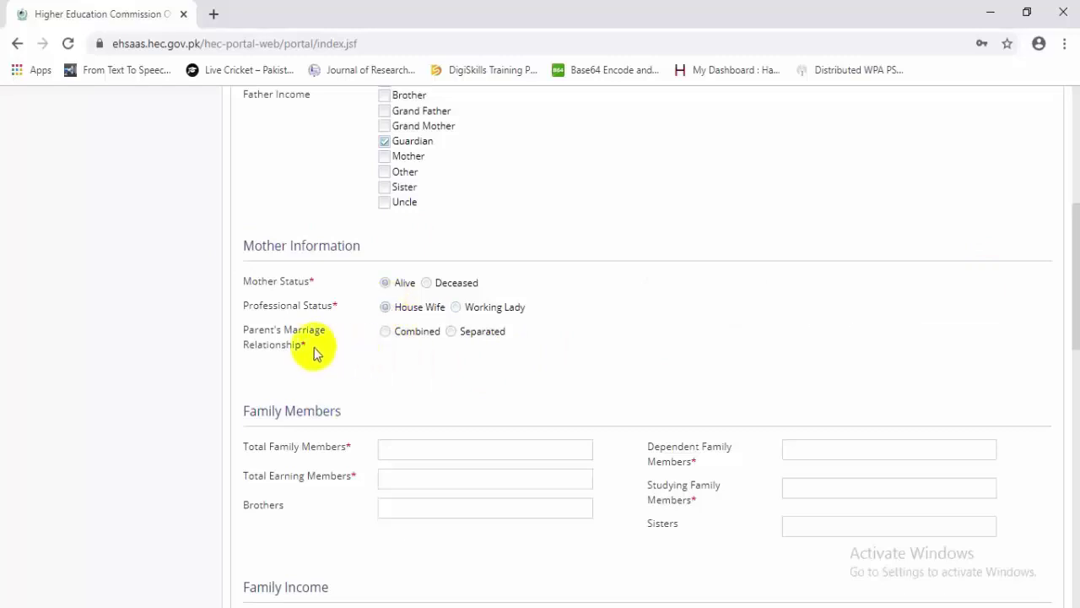
{"action": "left_click", "coordinate": [387, 331]}
{"action": "left_click", "coordinate": [451, 331]}
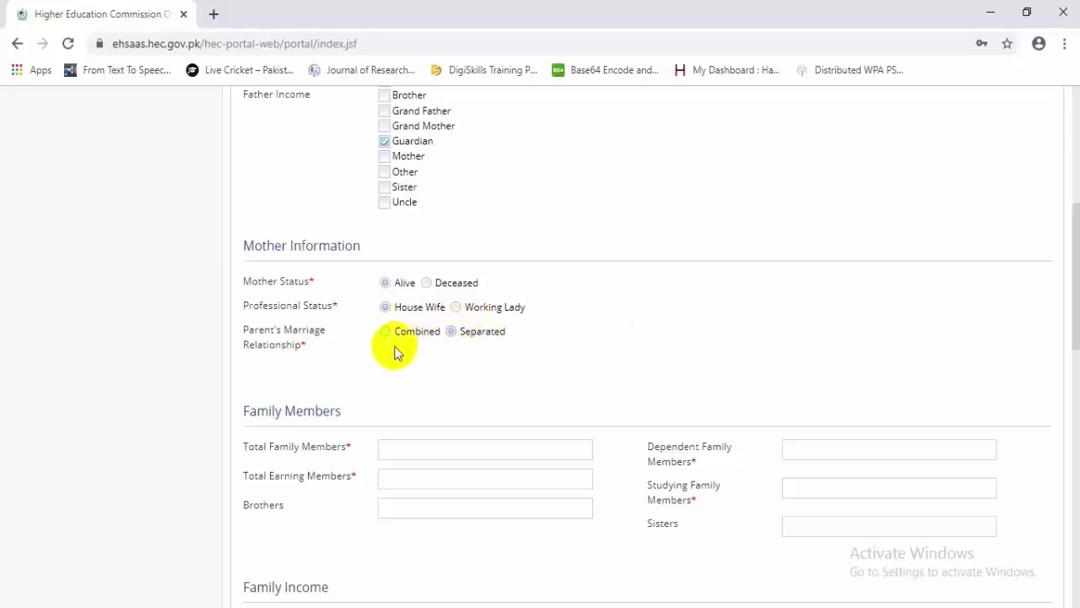
{"action": "scroll", "coordinate": [405, 429], "scroll_direction": "down", "scroll_amount": 2}
Enter 6 total, 5 dependent and 1 earning family members
{"action": "left_click", "coordinate": [431, 285]}
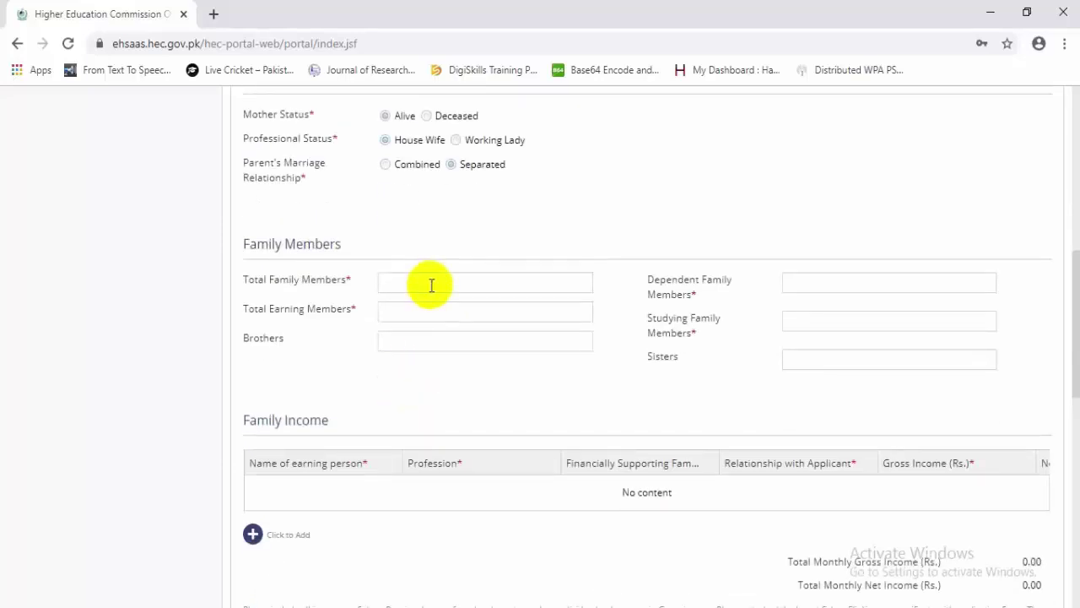
{"action": "type", "text": "6"}
{"action": "key", "text": "Tab"}
{"action": "left_click", "coordinate": [810, 283]}
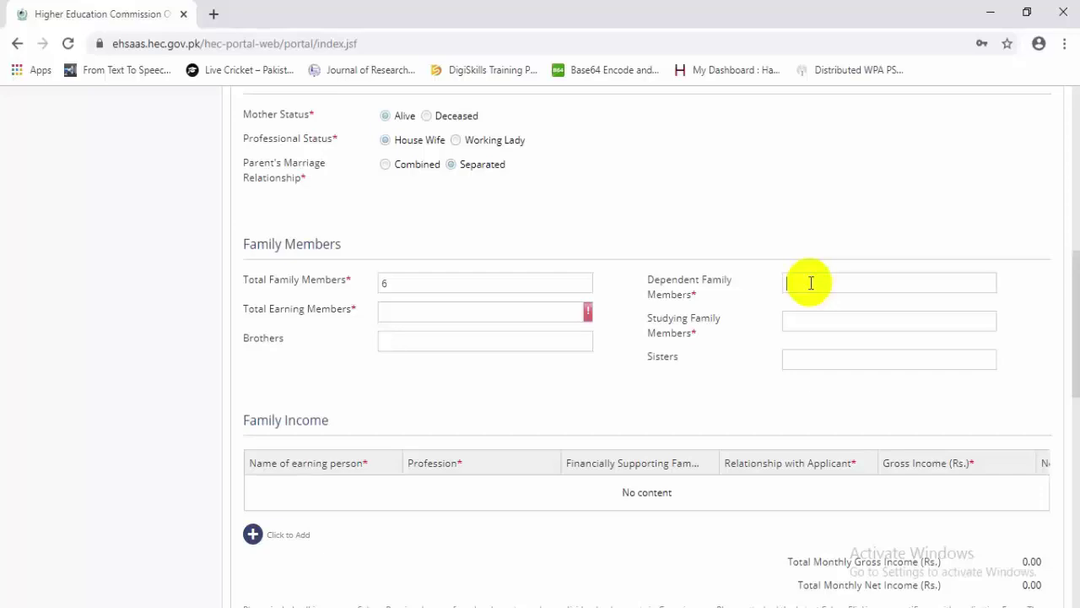
{"action": "type", "text": "5"}
{"action": "left_click", "coordinate": [553, 314]}
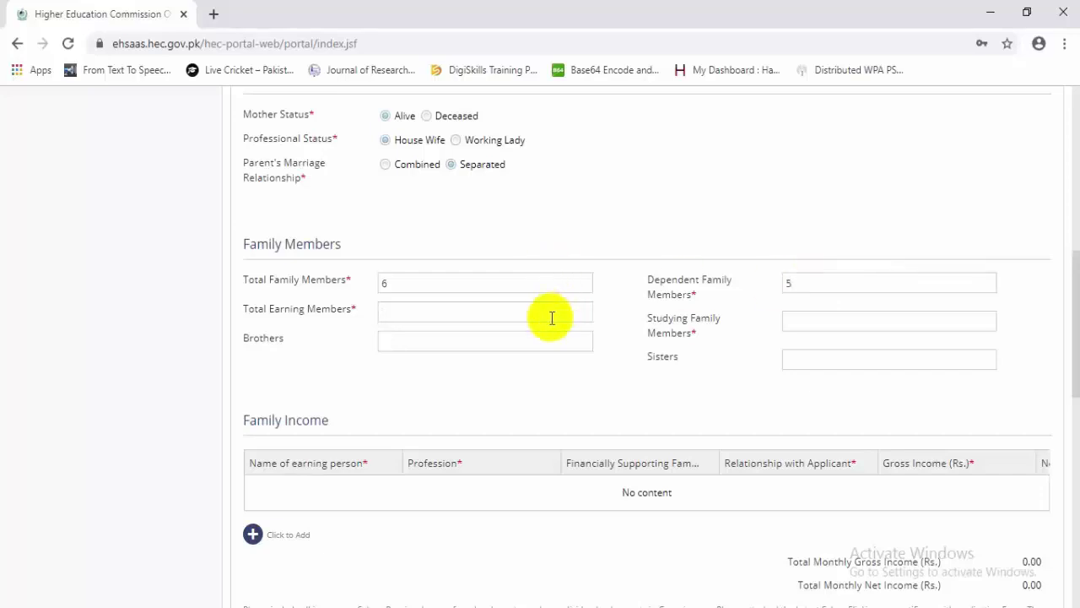
{"action": "type", "text": "2"}
{"action": "key", "text": "BackSpace"}
{"action": "type", "text": "1"}
Enter 2 studying members, 1 brother and 1 sister
{"action": "left_click", "coordinate": [832, 318]}
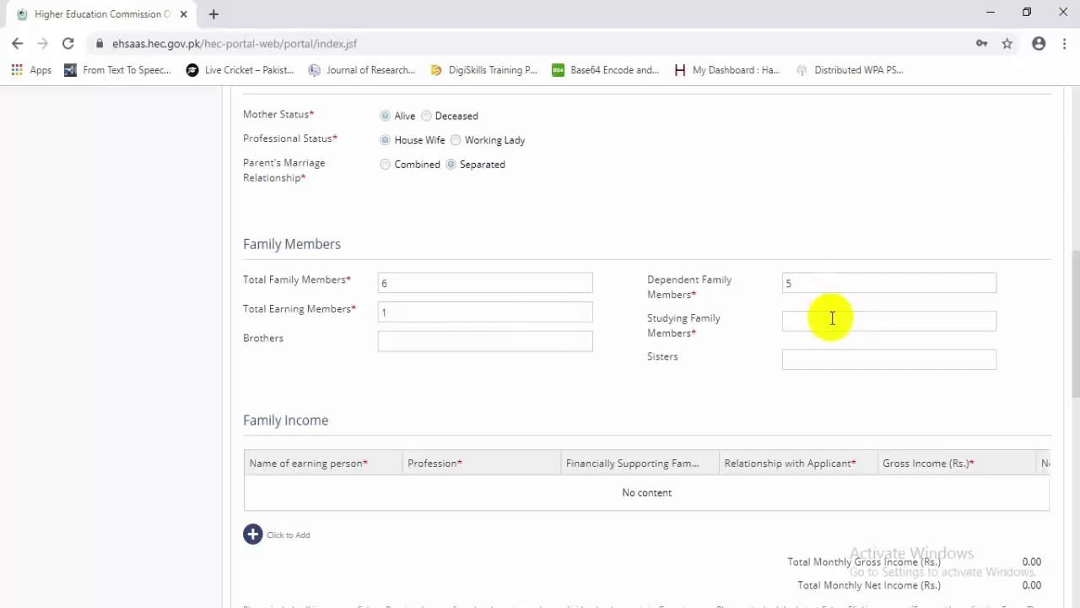
{"action": "type", "text": "2"}
{"action": "left_click", "coordinate": [439, 341]}
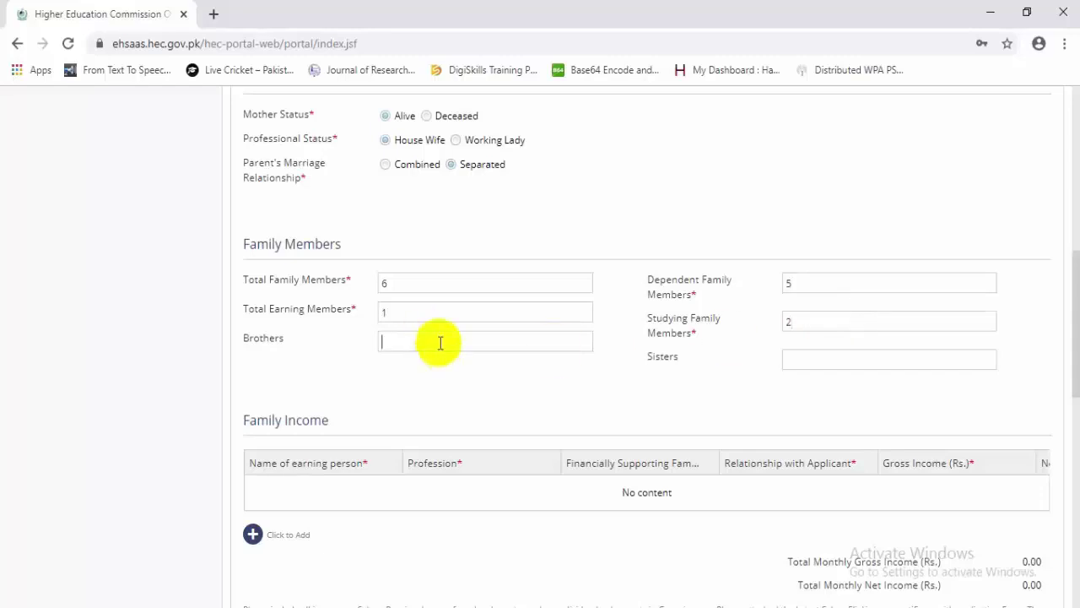
{"action": "type", "text": "2"}
{"action": "key", "text": "BackSpace"}
{"action": "type", "text": "1"}
{"action": "key", "text": "Tab"}
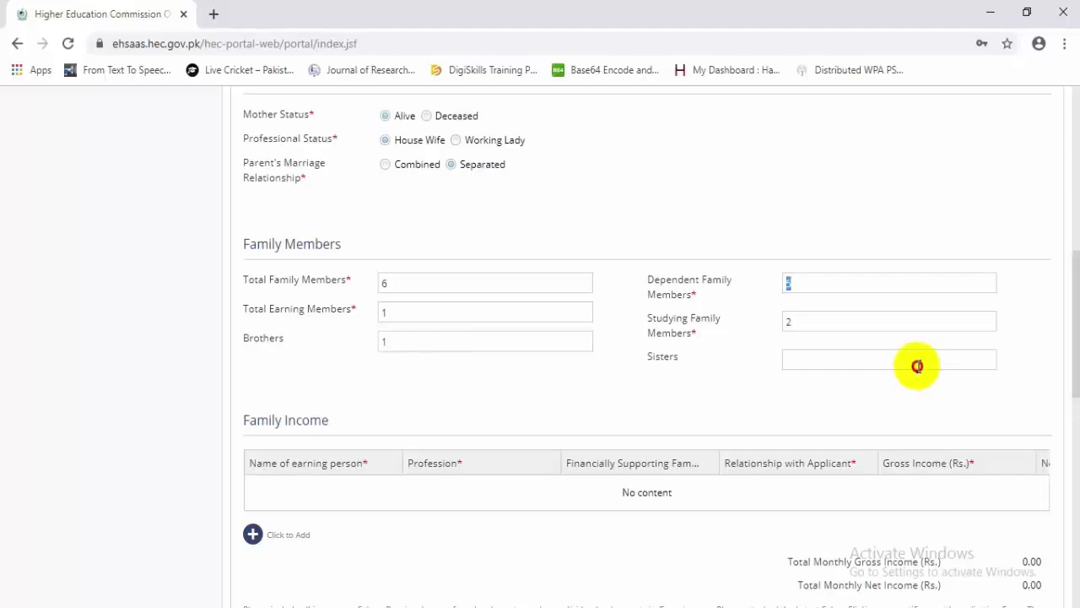
{"action": "left_click", "coordinate": [917, 365]}
{"action": "type", "text": "1"}
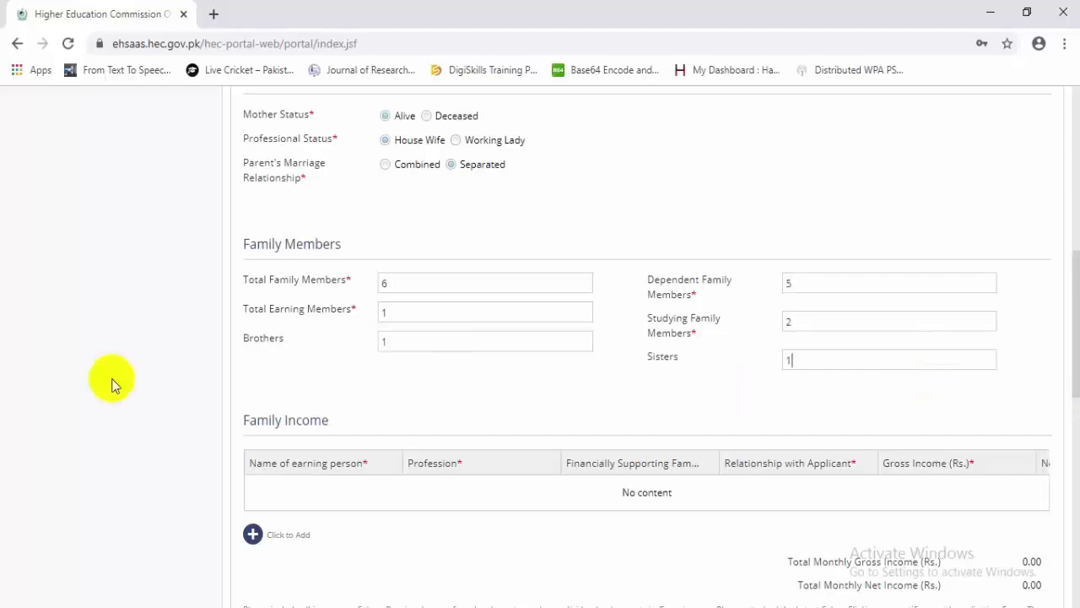
{"action": "scroll", "coordinate": [320, 374], "scroll_direction": "down", "scroll_amount": 2}
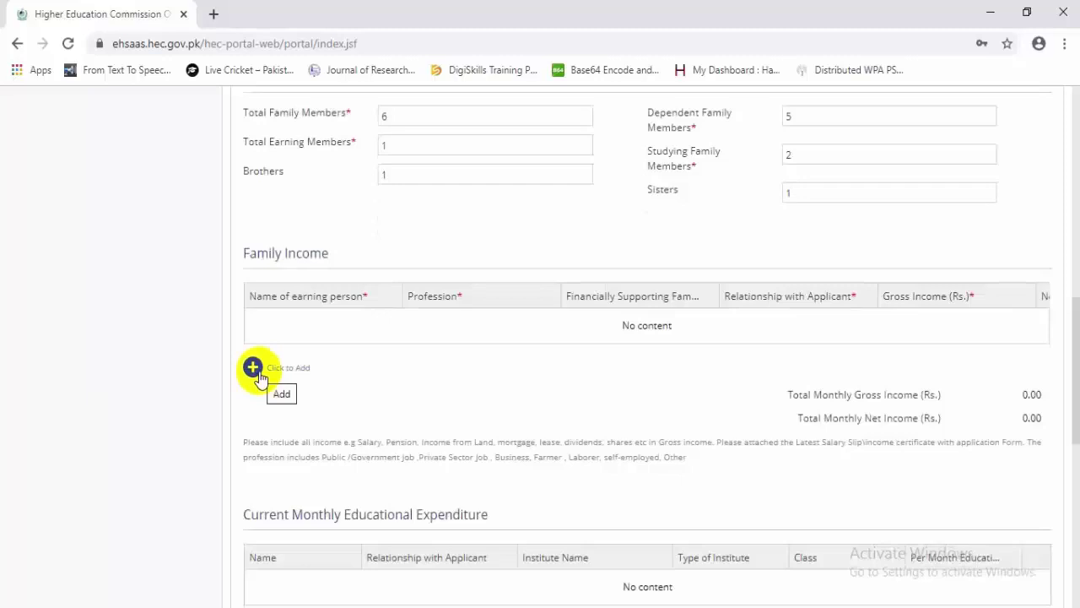
Add a Family Income row with the father's name, profession Farmer, supporting Yes, relationship Father
{"action": "left_click", "coordinate": [253, 368]}
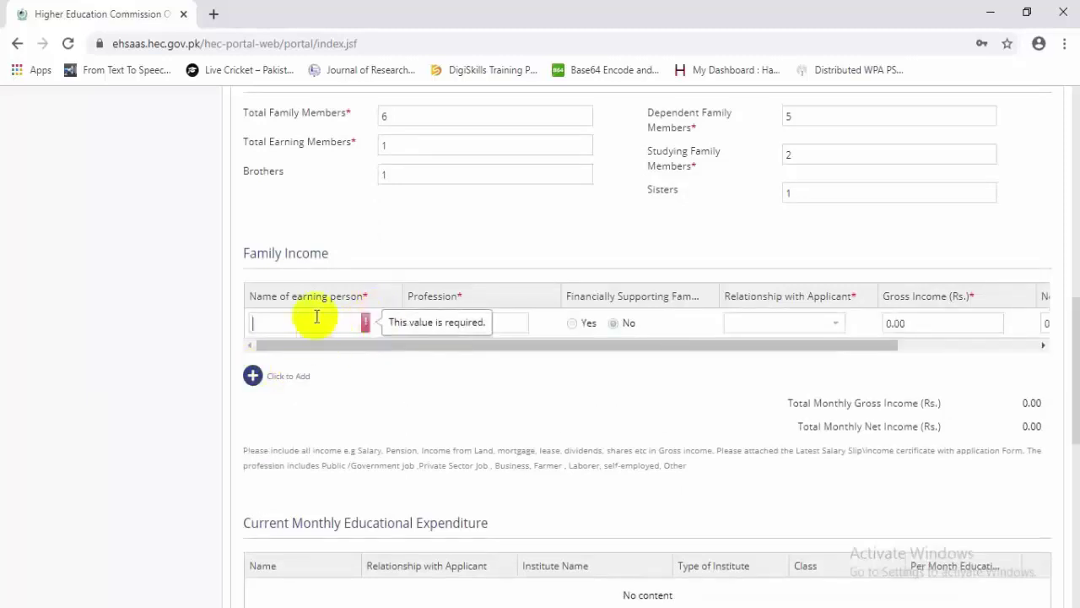
{"action": "type", "text": "Kamran"}
{"action": "key", "text": "Tab"}
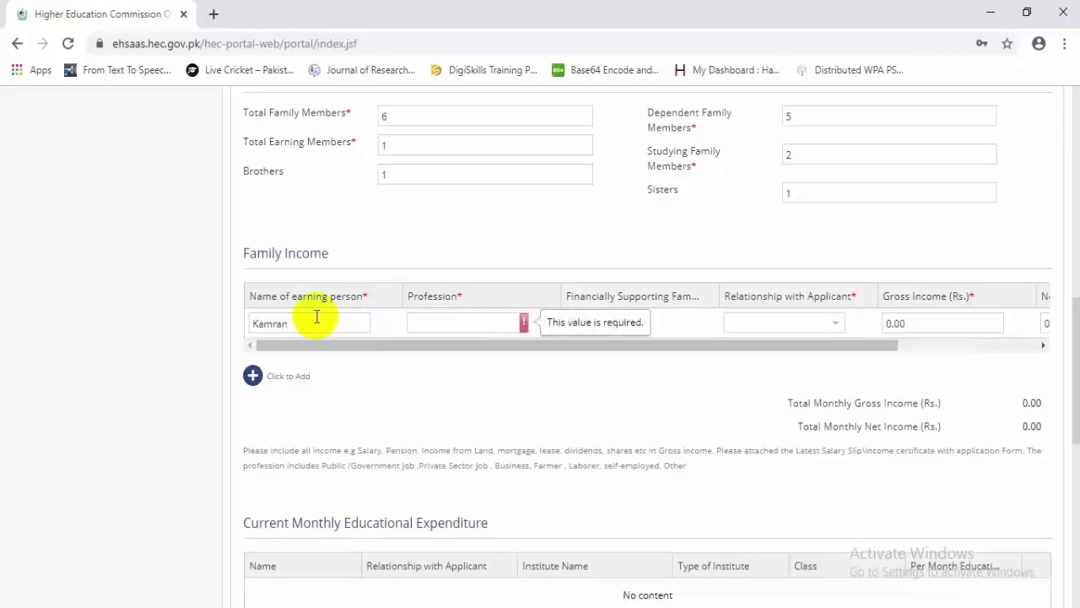
{"action": "type", "text": "Farmer"}
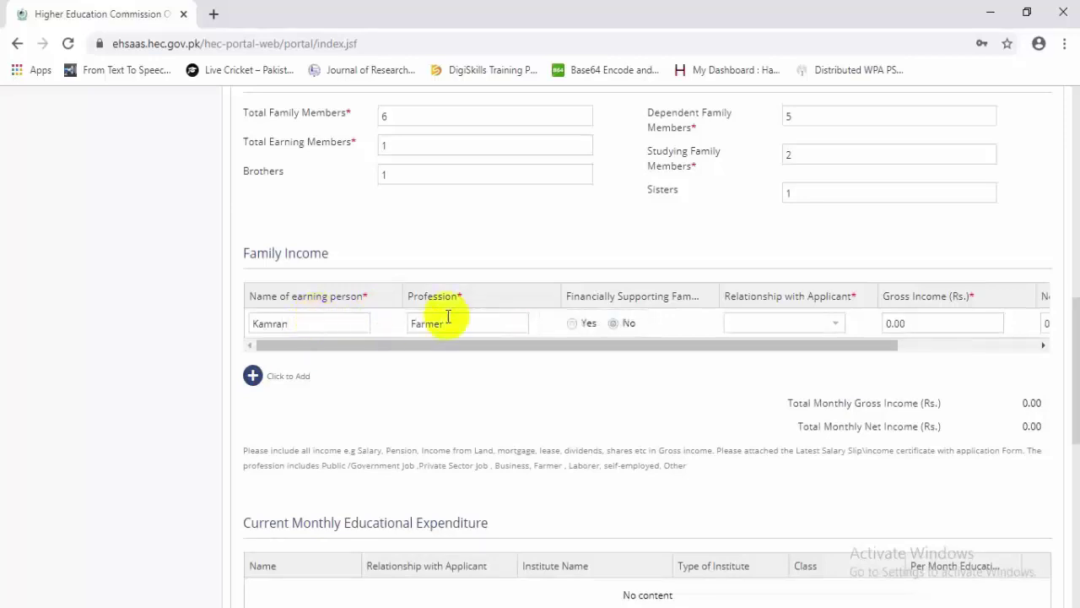
{"action": "left_click", "coordinate": [575, 323]}
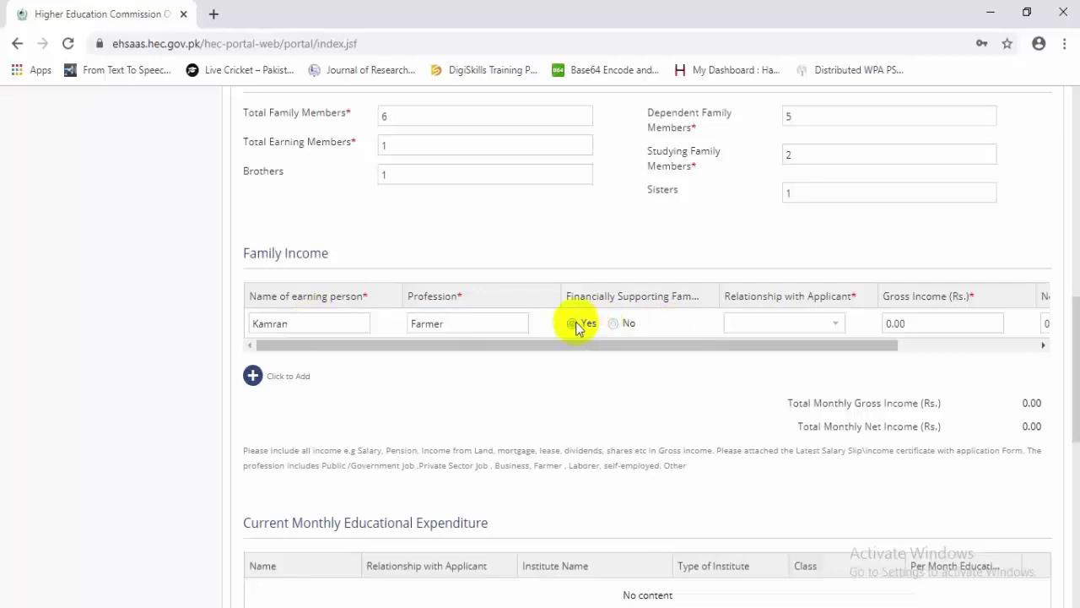
{"action": "left_click", "coordinate": [833, 323]}
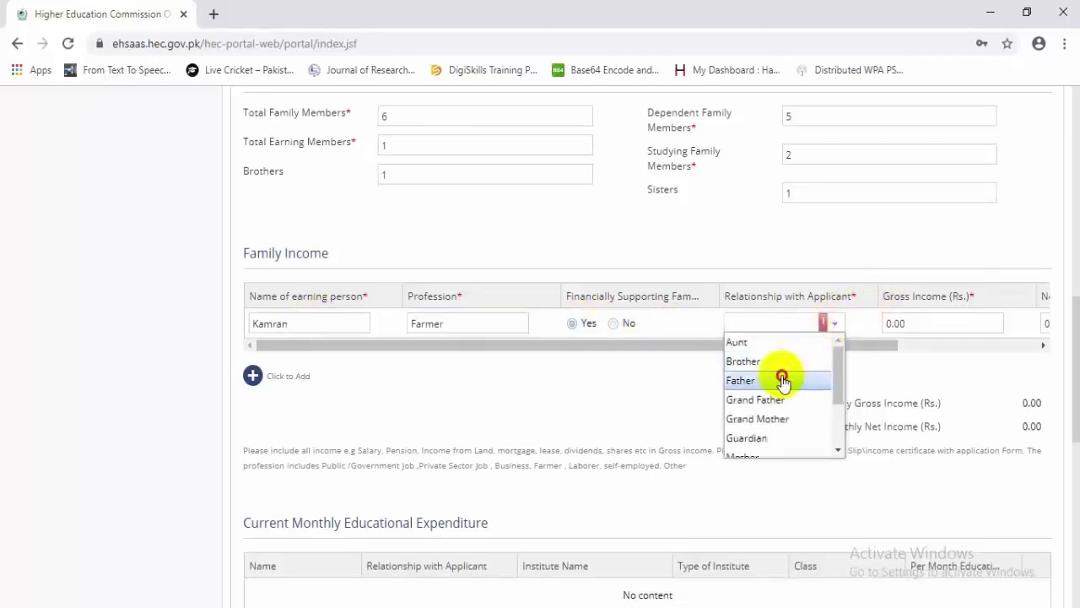
{"action": "left_click", "coordinate": [784, 380]}
Enter 40000 gross and 35000 net income for the father's row
{"action": "left_click", "coordinate": [922, 322]}
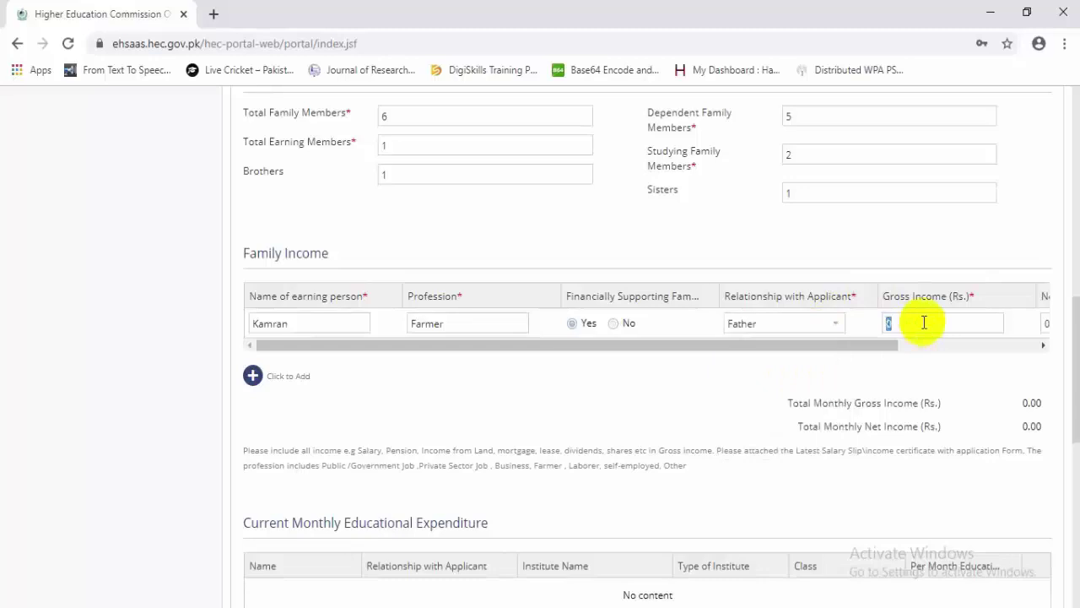
{"action": "type", "text": "40000"}
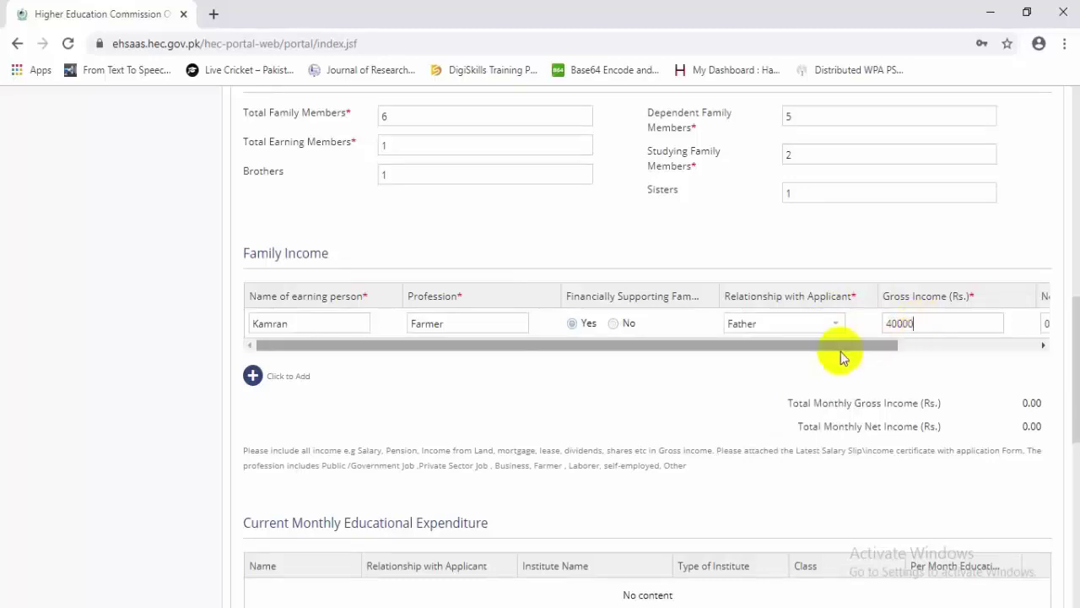
{"action": "left_click_drag", "start_coordinate": [875, 346], "coordinate": [962, 355]}
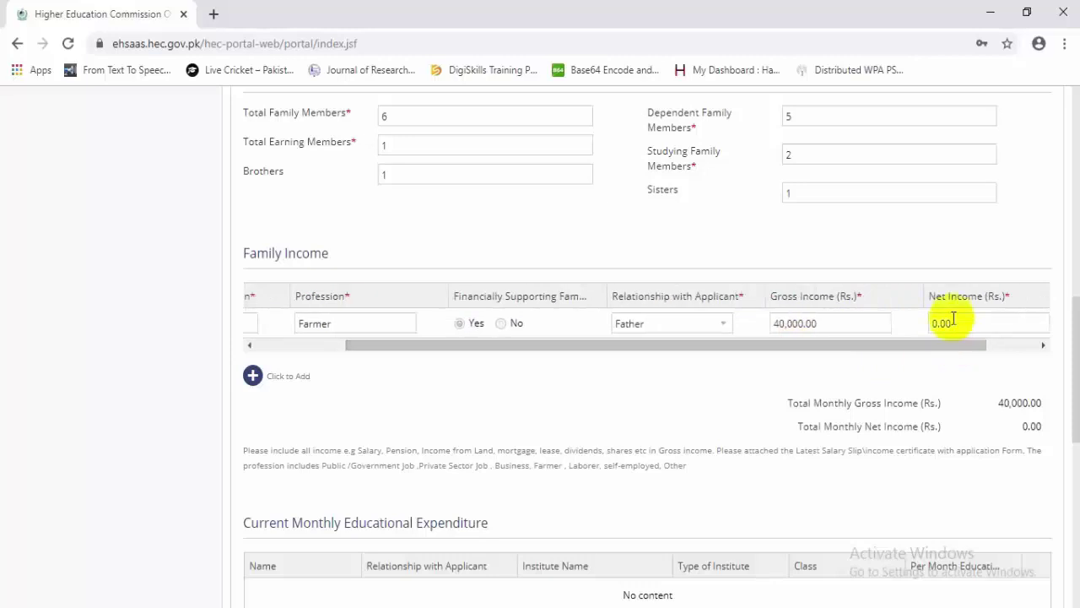
{"action": "left_click", "coordinate": [953, 321]}
{"action": "type", "text": "35000"}
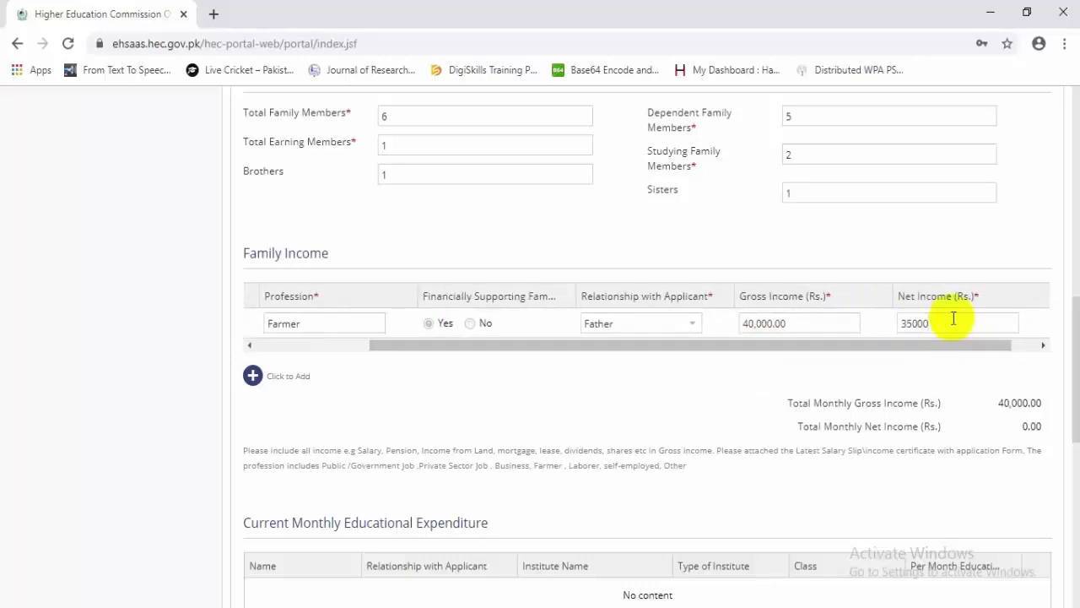
{"action": "key", "text": "Tab"}
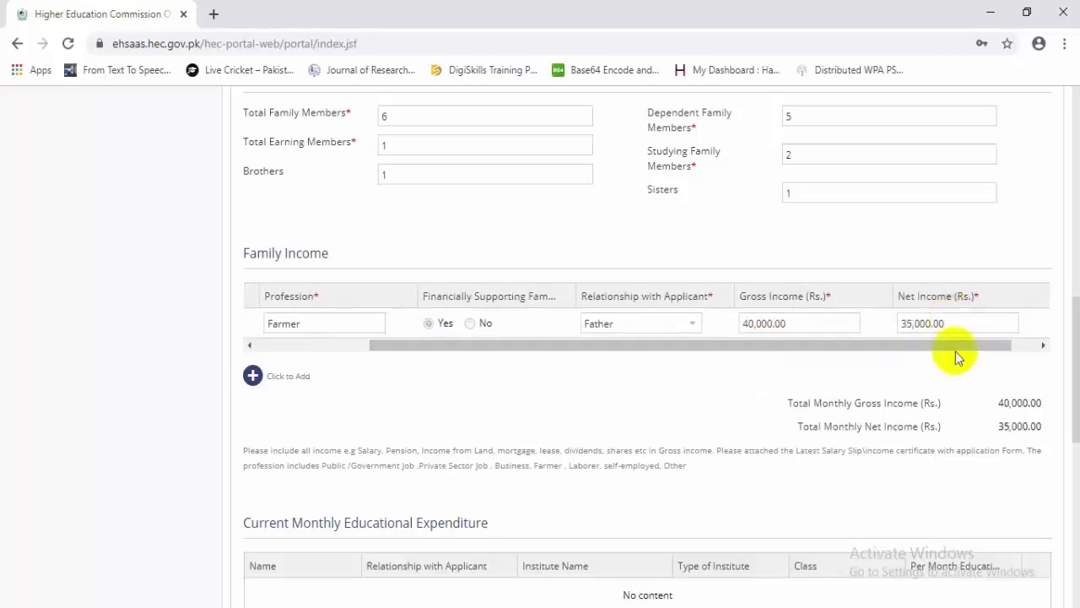
{"action": "scroll", "coordinate": [844, 417], "scroll_direction": "down", "scroll_amount": 2}
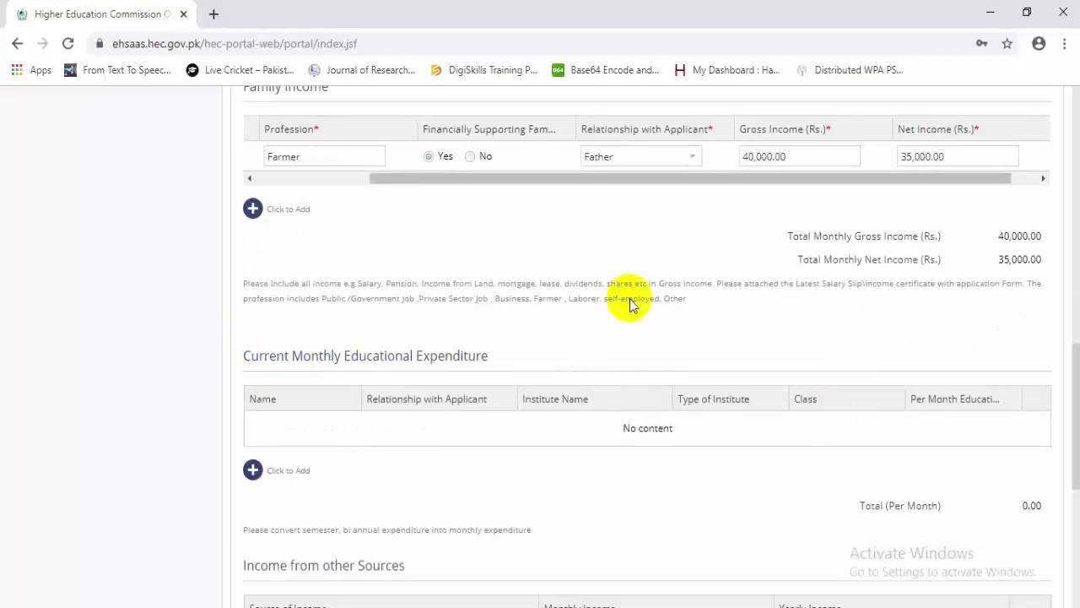
Add an education expense row with the brother's name, relationship brother, and school name
{"action": "scroll", "coordinate": [424, 353], "scroll_direction": "down", "scroll_amount": 2}
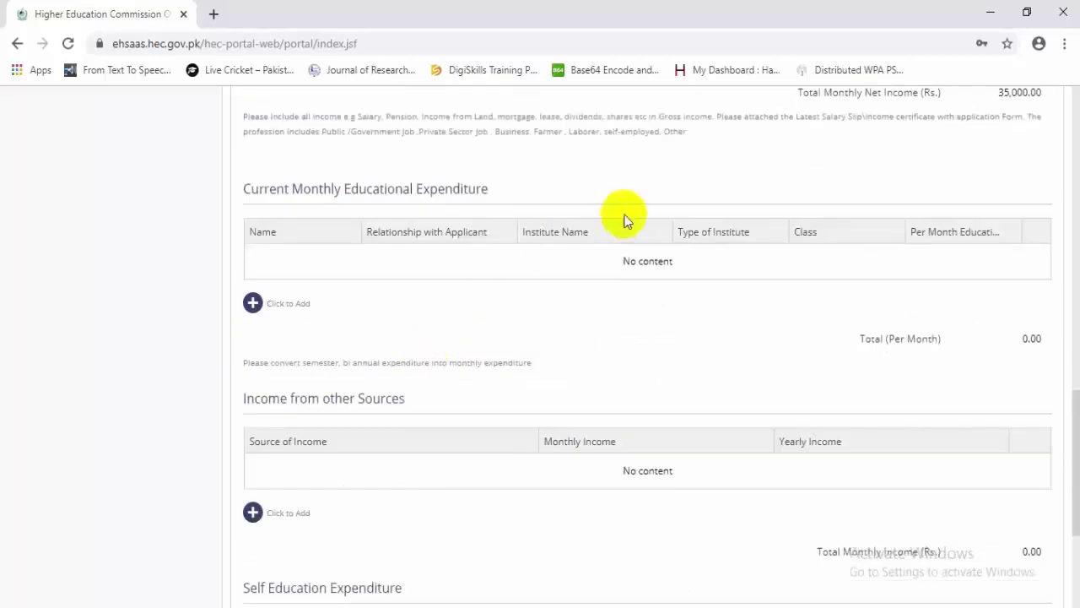
{"action": "left_click", "coordinate": [254, 305]}
{"action": "left_click", "coordinate": [334, 255]}
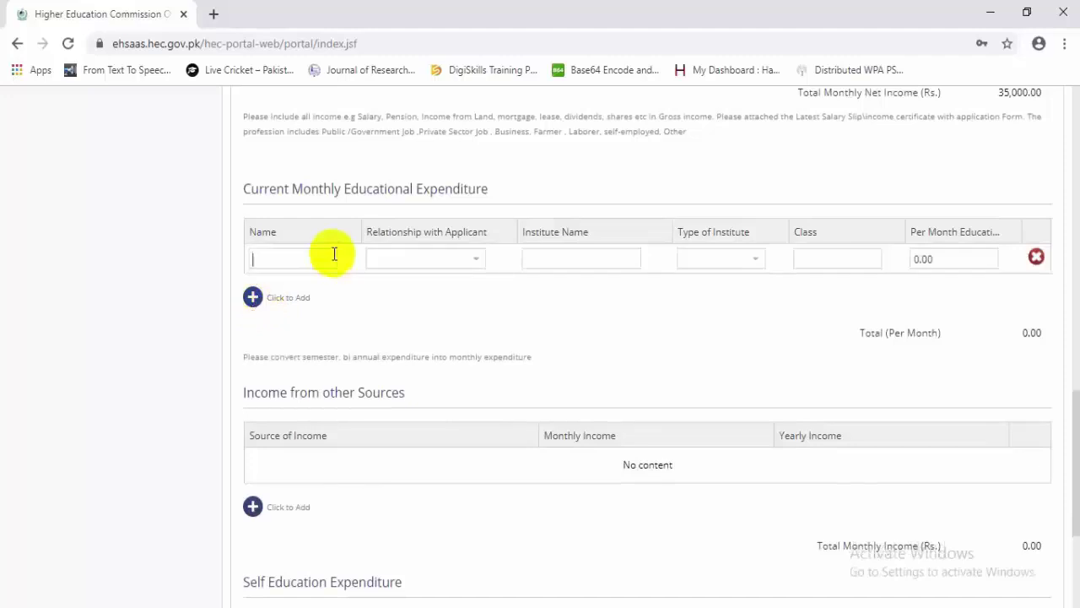
{"action": "type", "text": "ali"}
{"action": "key", "text": "Tab"}
{"action": "type", "text": "brother"}
{"action": "key", "text": "Tab"}
{"action": "type", "text": "ali"}
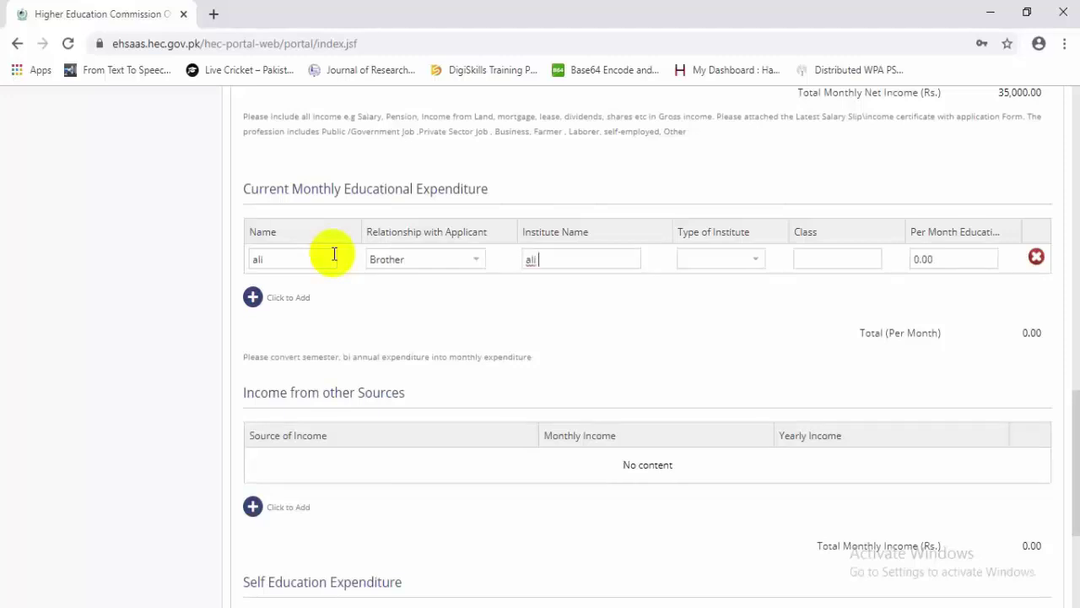
{"action": "type", "text": "school"}
{"action": "key", "text": "Tab"}
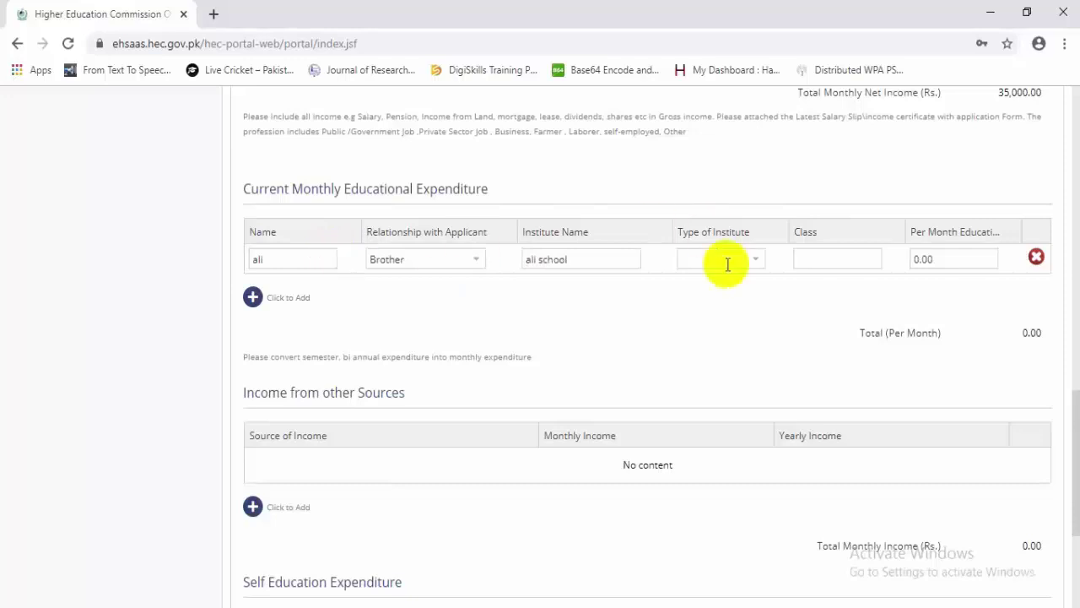
Set the brother's institute to Public Sector, class 5, 50 per month
{"action": "left_click", "coordinate": [756, 261]}
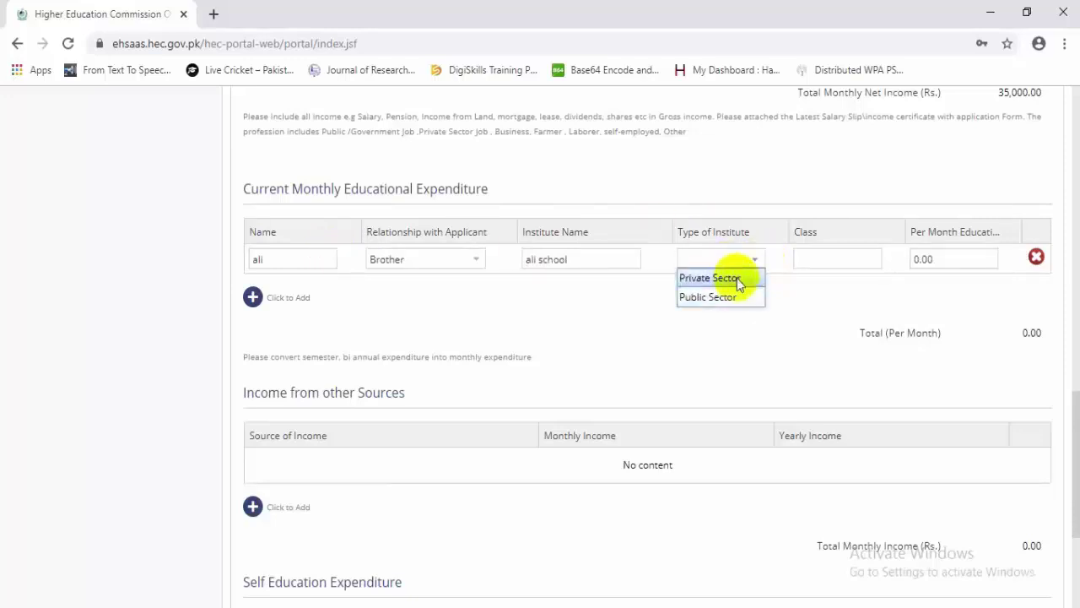
{"action": "left_click", "coordinate": [737, 278]}
{"action": "left_click", "coordinate": [756, 262]}
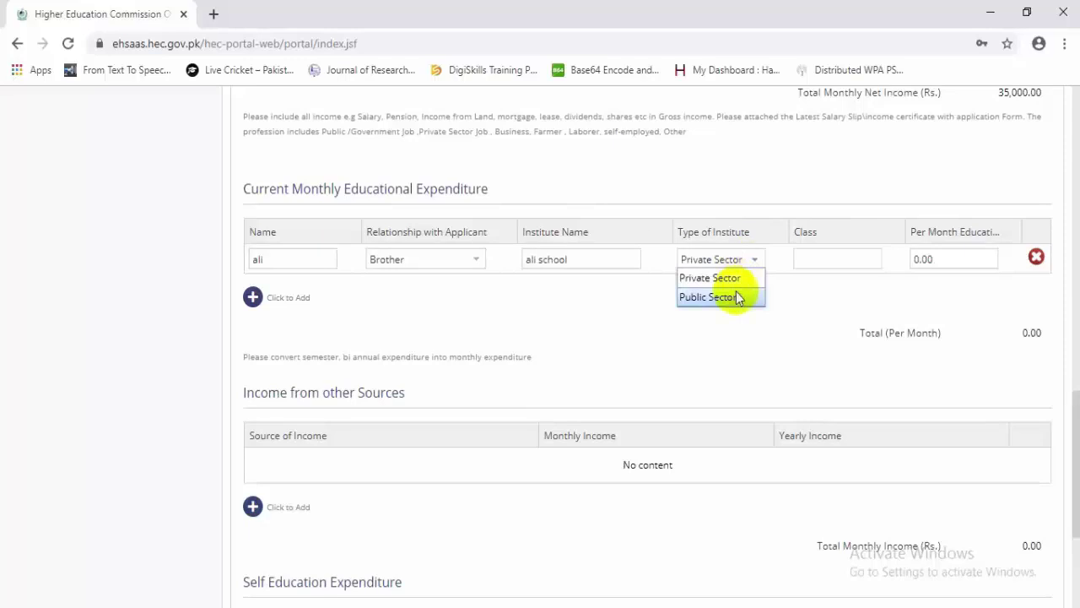
{"action": "left_click", "coordinate": [739, 295]}
{"action": "left_click", "coordinate": [849, 265]}
{"action": "type", "text": "5"}
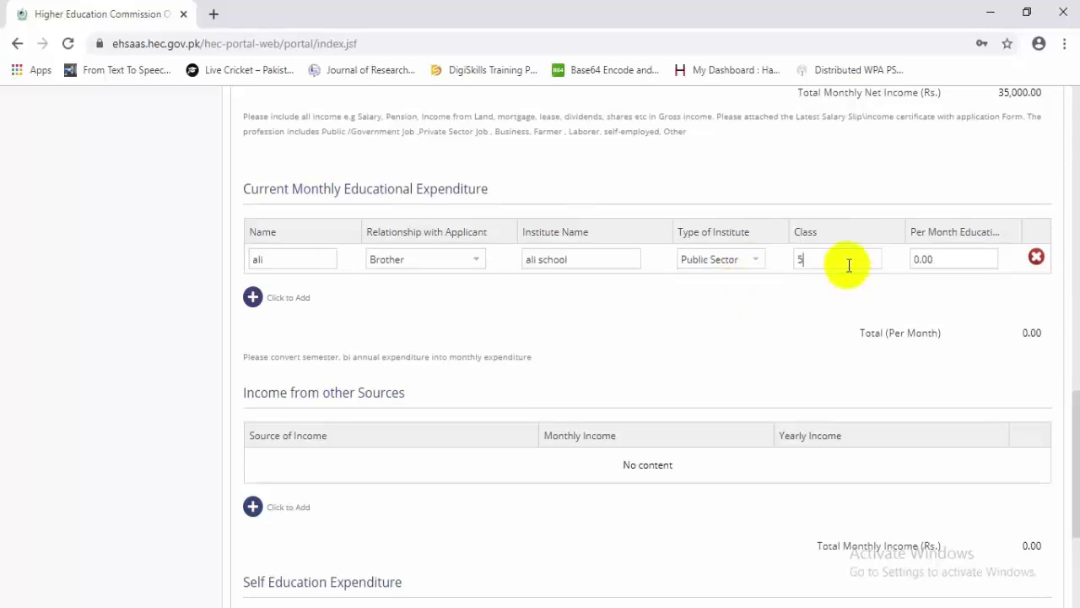
{"action": "left_click", "coordinate": [957, 258]}
{"action": "double_click", "coordinate": [957, 258]}
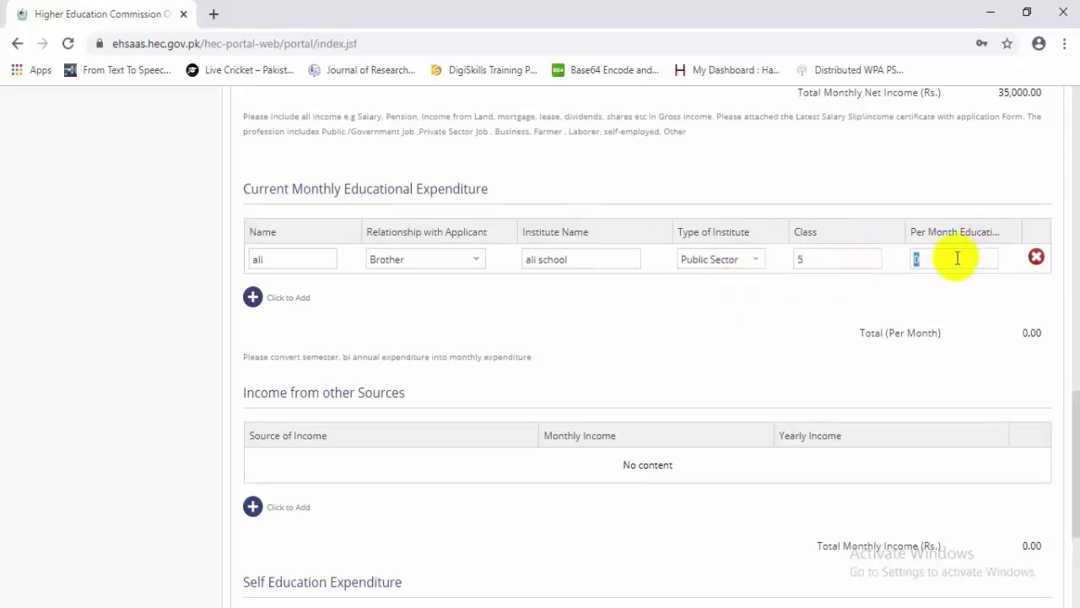
{"action": "type", "text": "50"}
{"action": "left_click", "coordinate": [532, 316]}
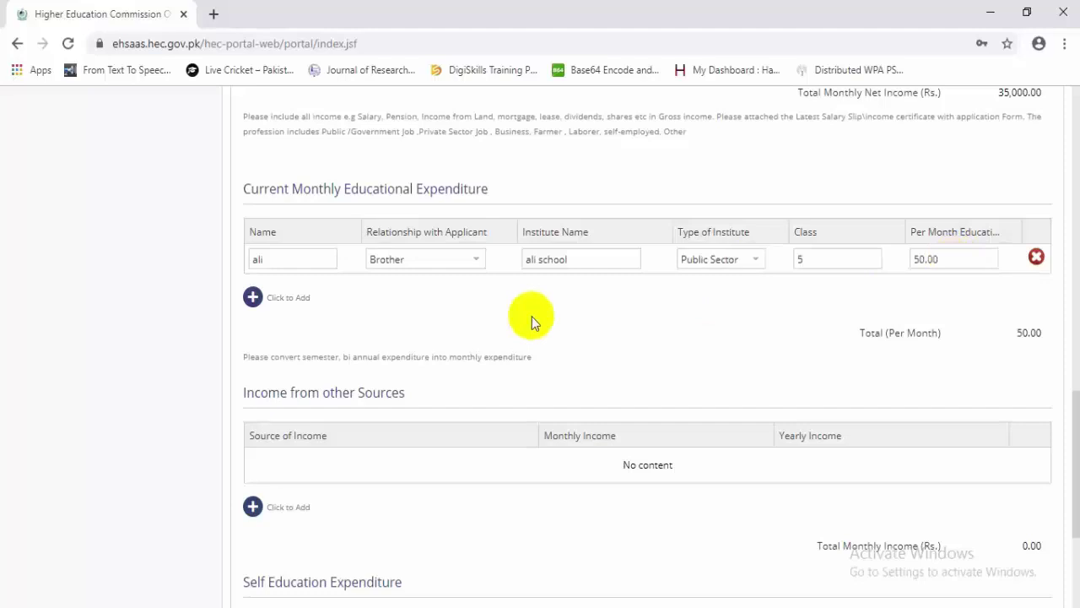
Add two extra expense rows and delete both empty rows
{"action": "left_click", "coordinate": [262, 299]}
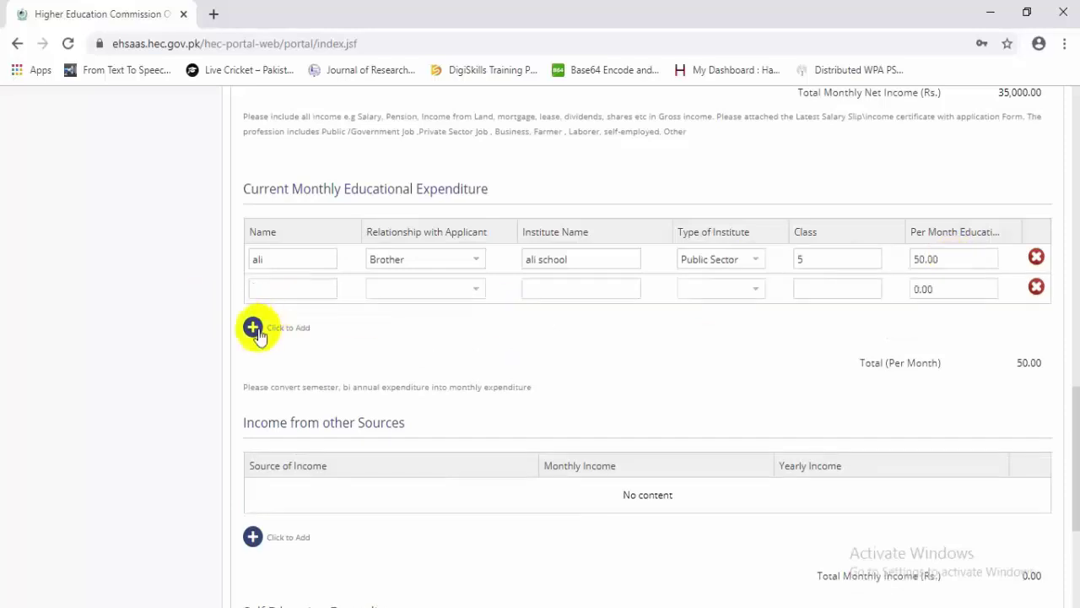
{"action": "left_click", "coordinate": [258, 329]}
{"action": "left_click", "coordinate": [1036, 316]}
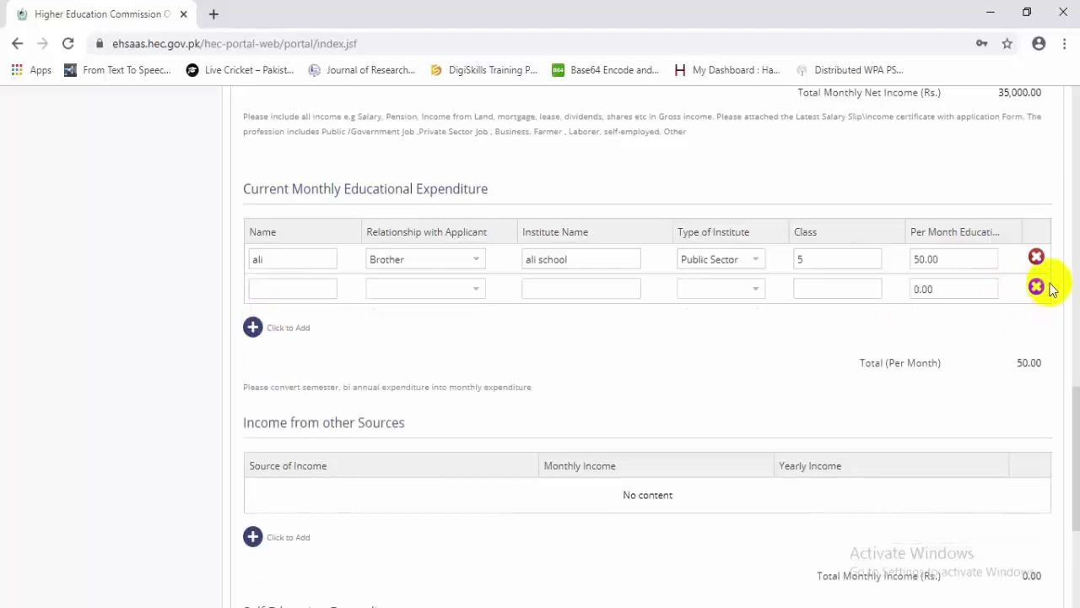
{"action": "left_click", "coordinate": [1036, 287]}
{"action": "scroll", "coordinate": [532, 385], "scroll_direction": "down", "scroll_amount": 2}
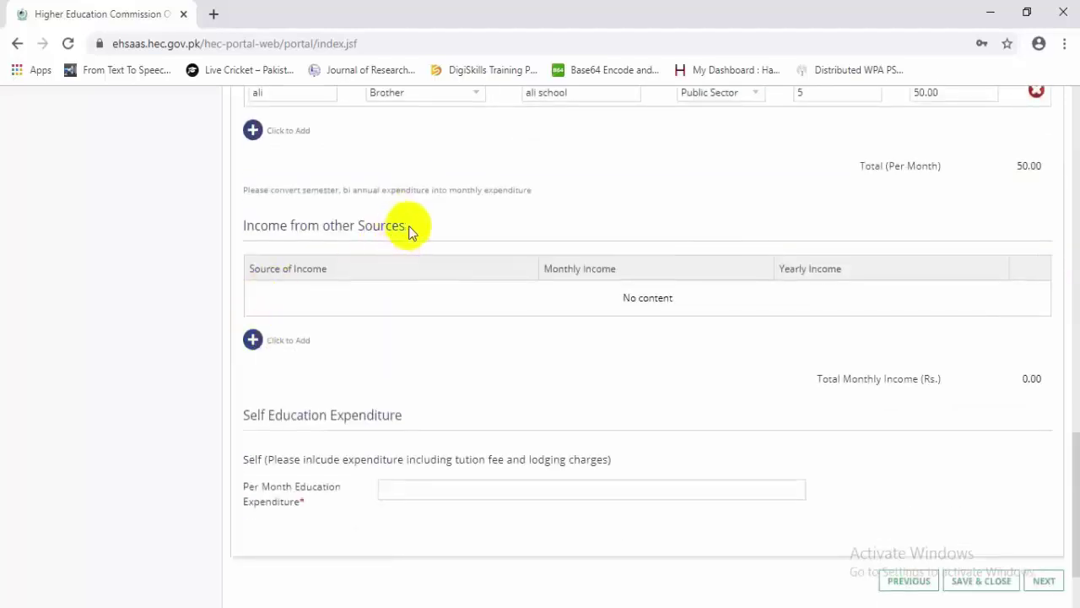
Add an other-income-source row, then remove it without choosing a source
{"action": "left_click_drag", "start_coordinate": [406, 225], "coordinate": [243, 226]}
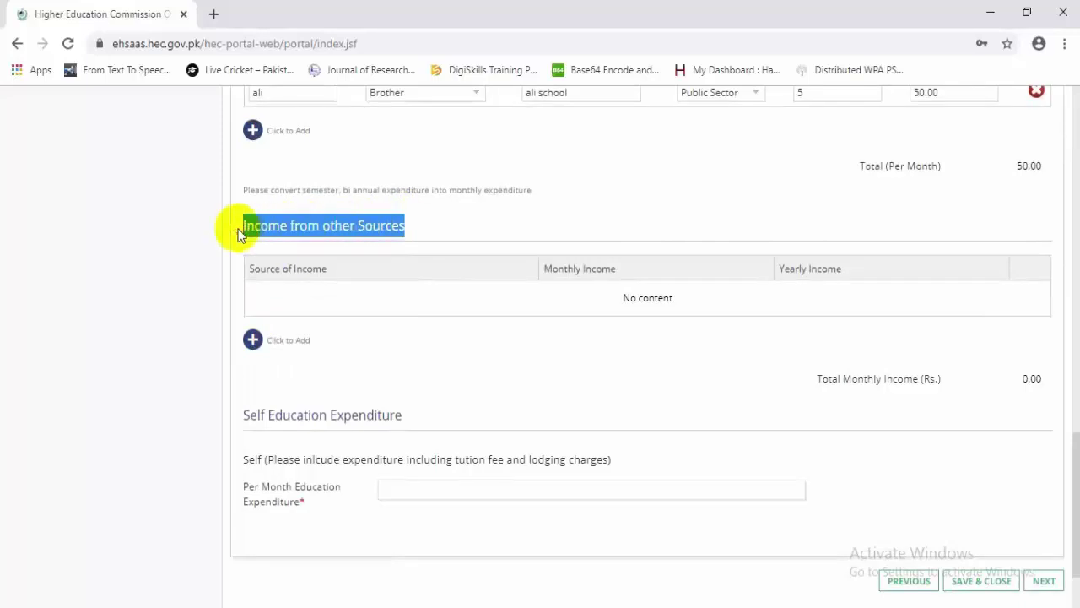
{"action": "left_click", "coordinate": [256, 338]}
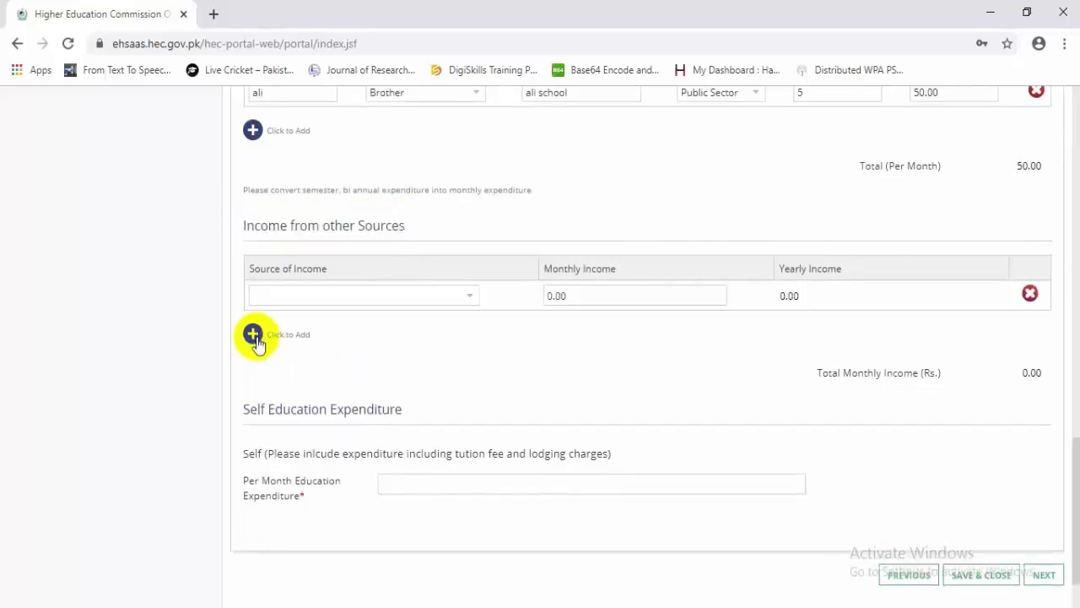
{"action": "left_click", "coordinate": [470, 297]}
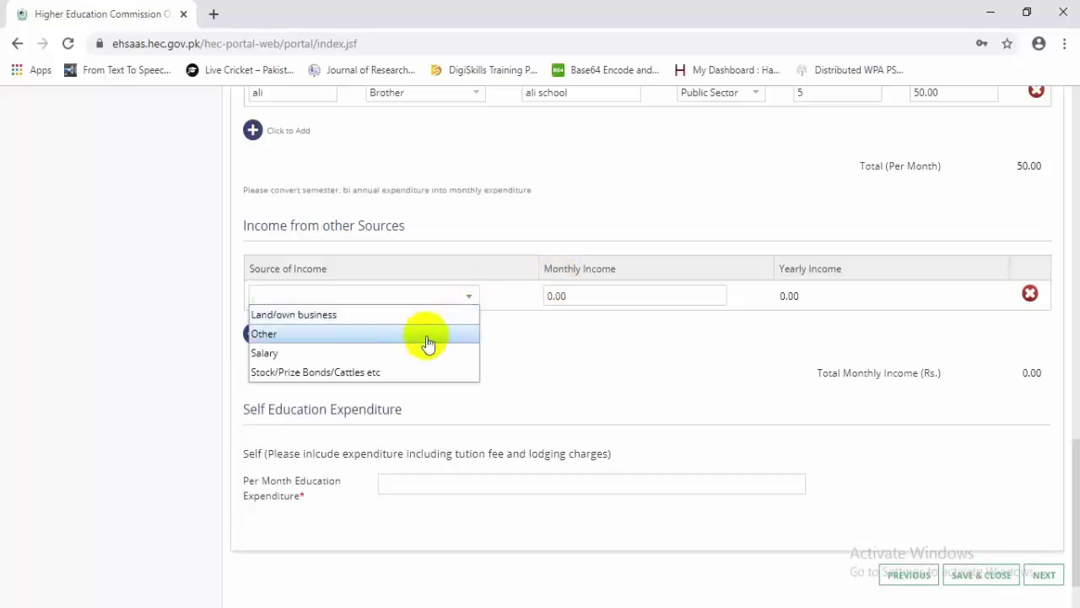
{"action": "left_click", "coordinate": [519, 350]}
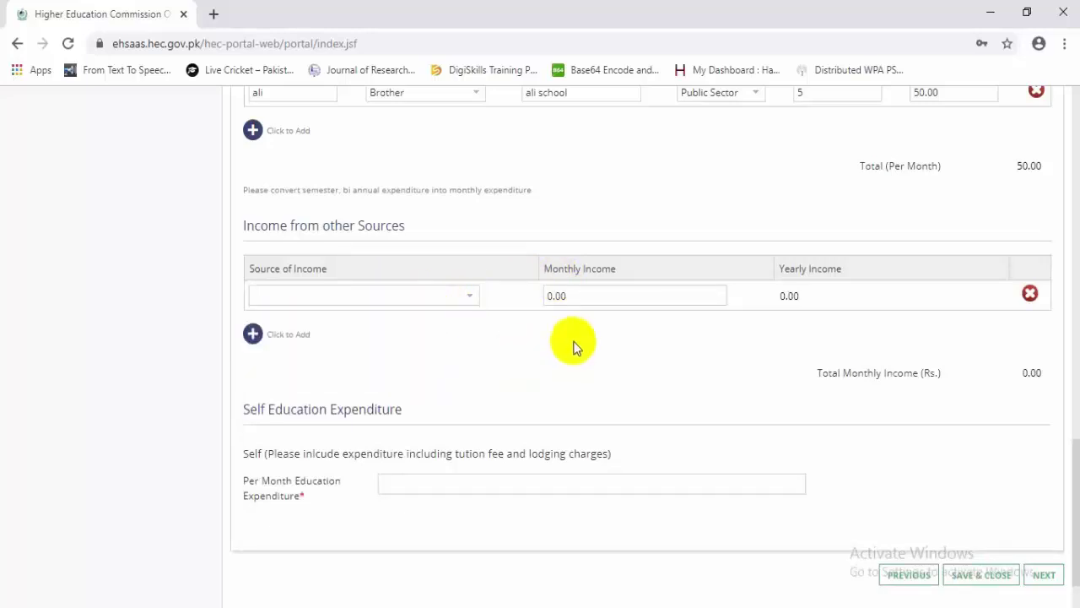
{"action": "left_click", "coordinate": [1030, 294]}
{"action": "scroll", "coordinate": [544, 325], "scroll_direction": "down", "scroll_amount": 2}
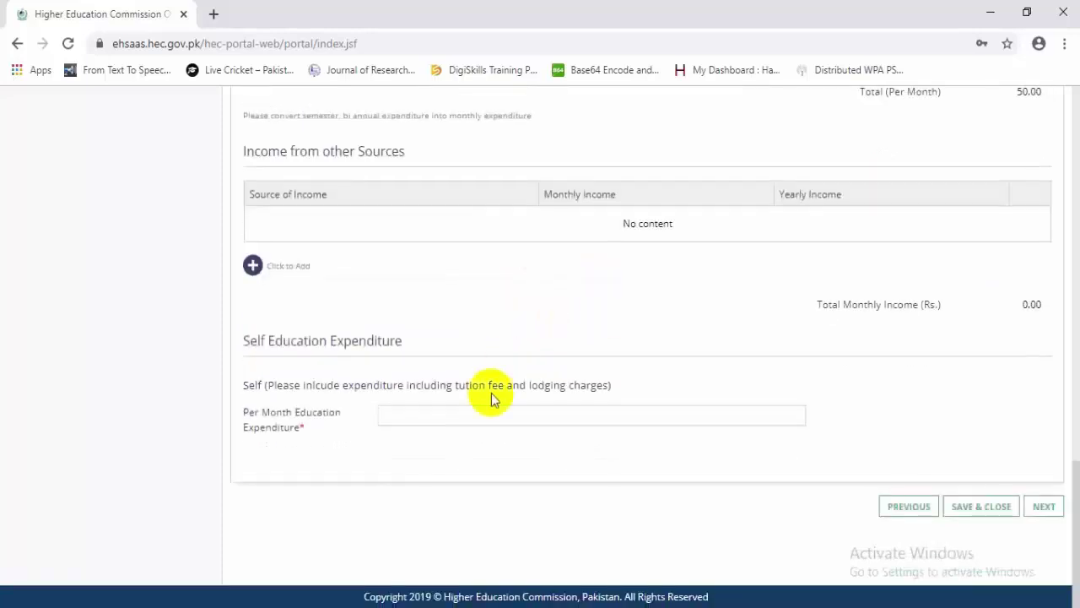
Enter 5000 as self education expenditure per month and submit the section
{"action": "left_click", "coordinate": [473, 421]}
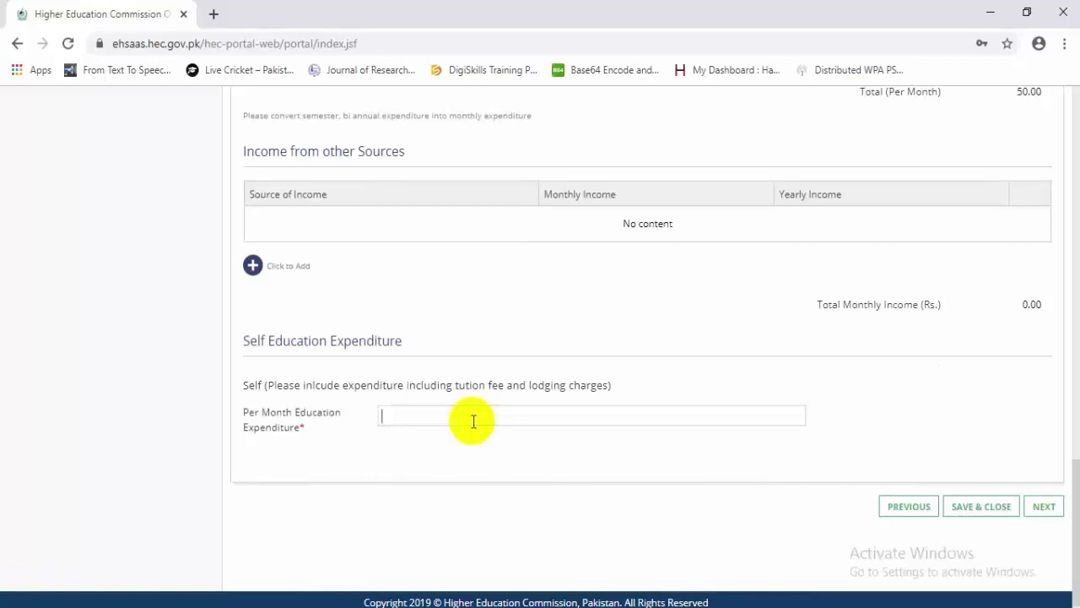
{"action": "type", "text": "5000"}
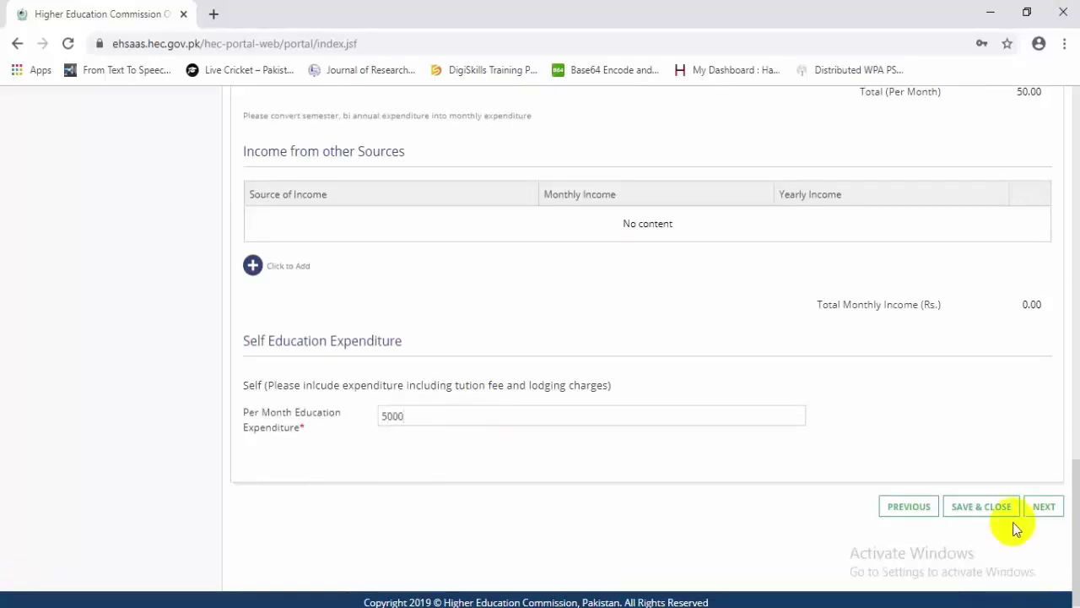
{"action": "left_click", "coordinate": [1043, 504]}
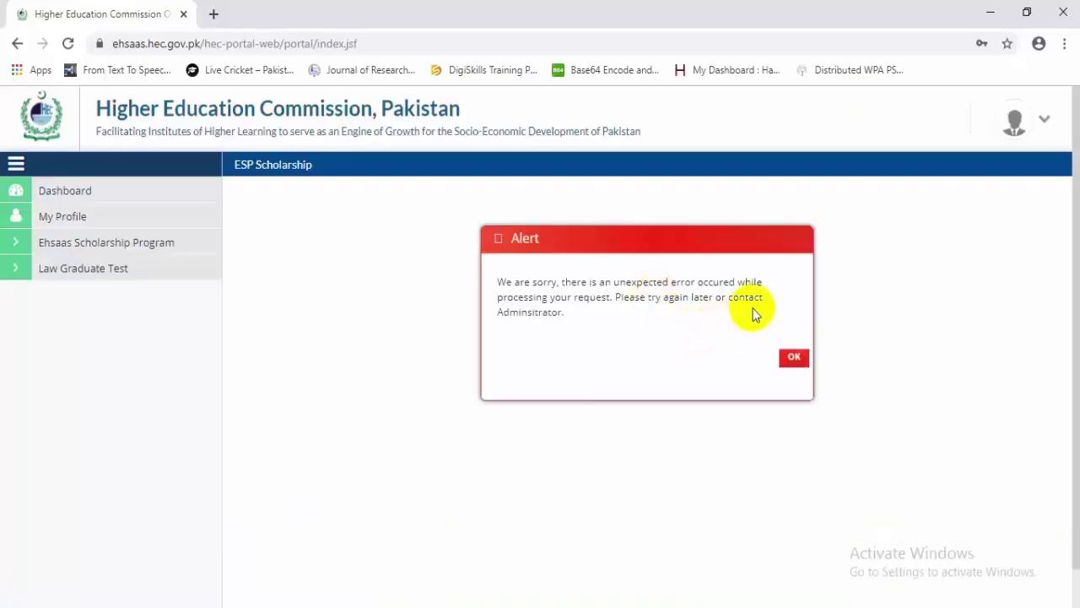
Dismiss the error alert and reopen the Pak-ESP Merit & Needs Based Scholarship application
{"action": "left_click", "coordinate": [795, 357]}
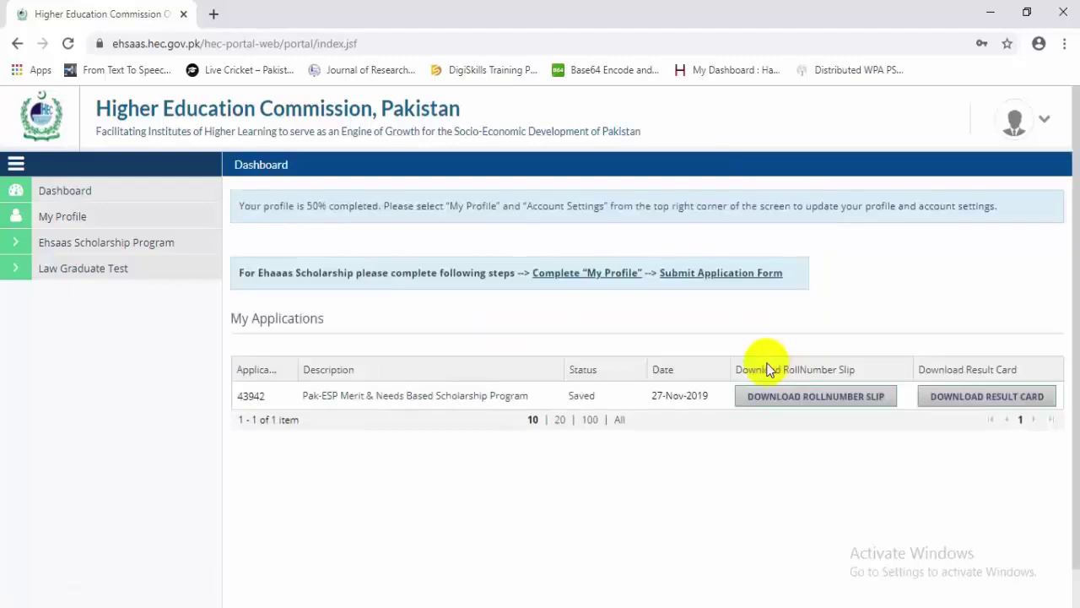
{"action": "left_click", "coordinate": [352, 397]}
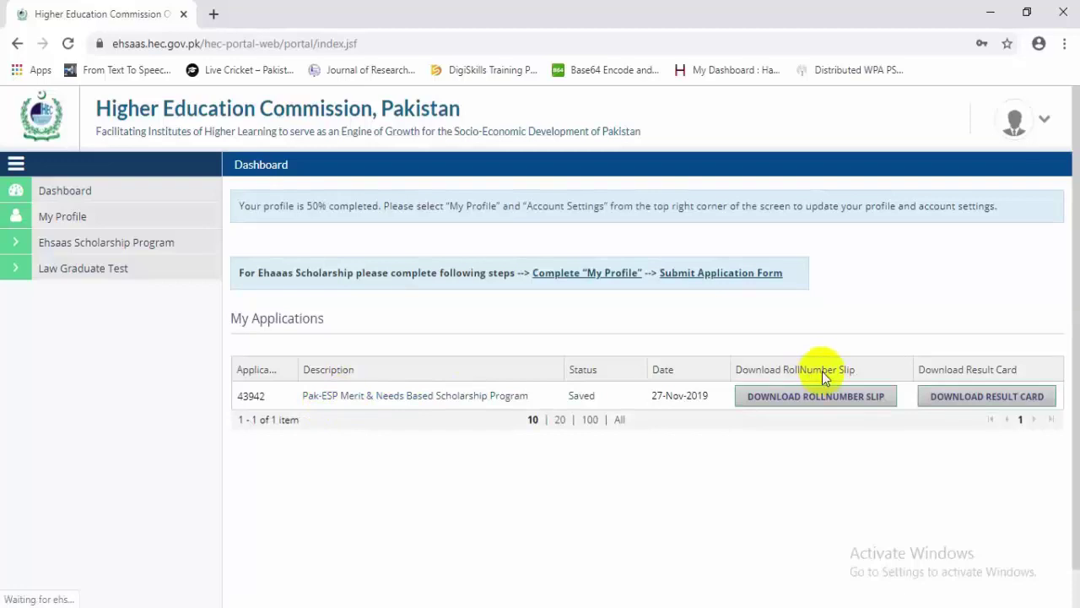
{"action": "left_click", "coordinate": [387, 402]}
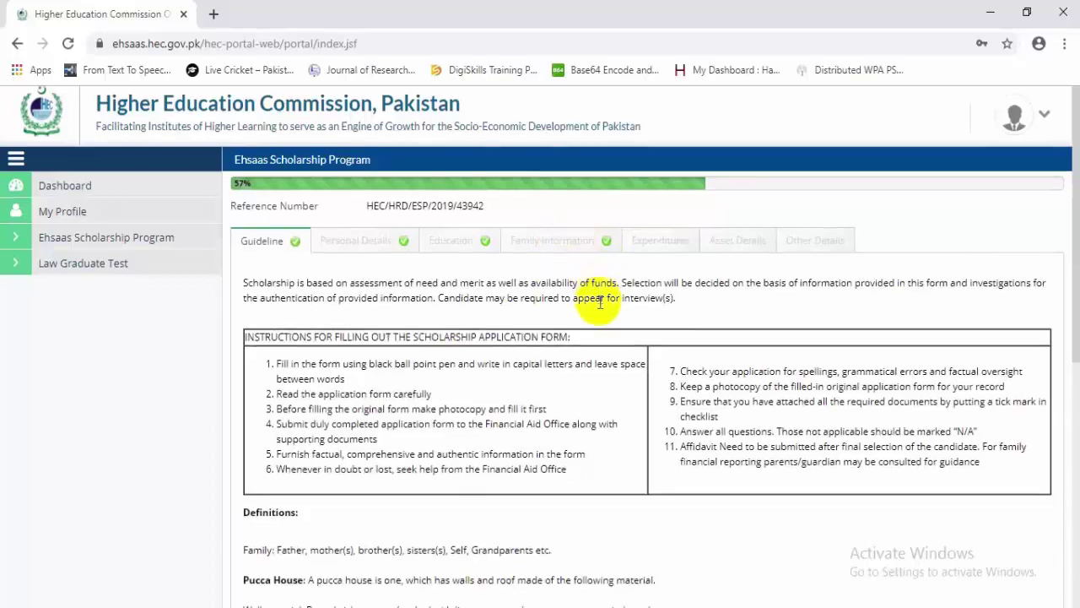
Continue past the Guideline and Personal Details pages with NEXT
{"action": "scroll", "coordinate": [605, 297], "scroll_direction": "down", "scroll_amount": 5}
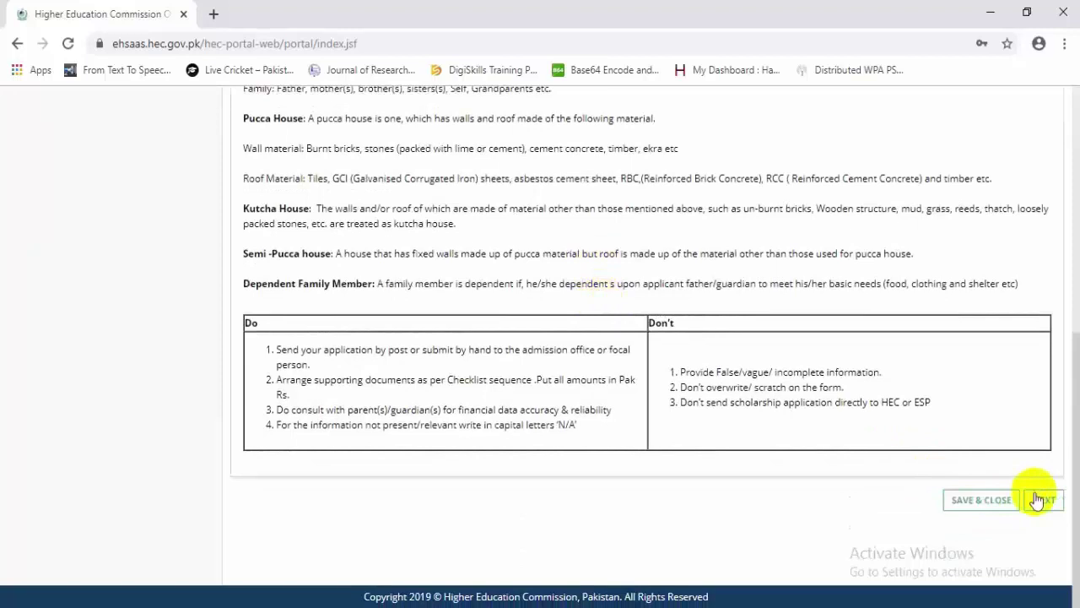
{"action": "left_click", "coordinate": [1043, 500]}
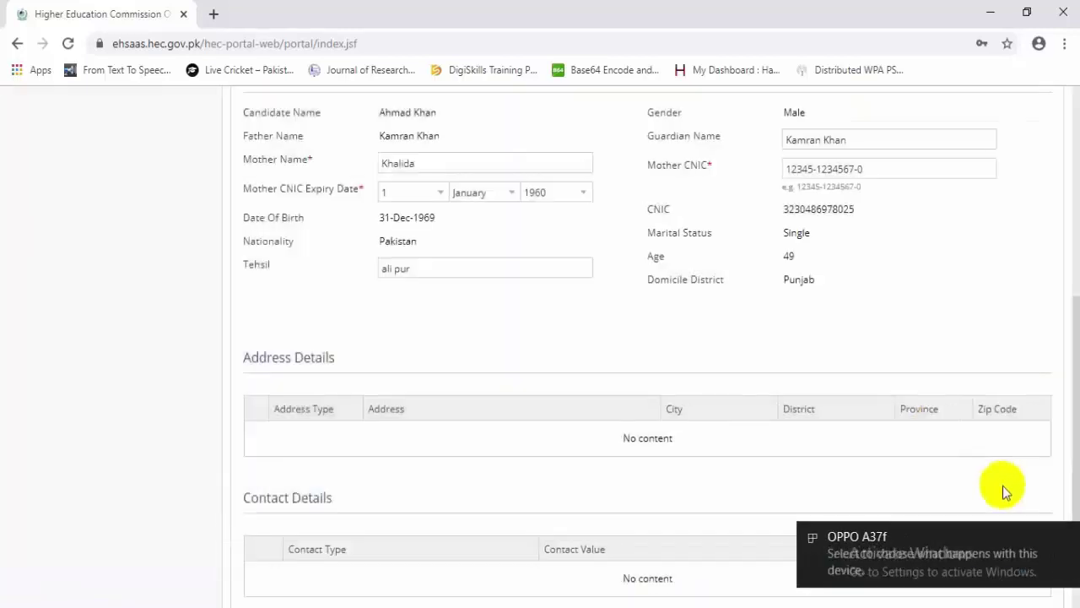
{"action": "scroll", "coordinate": [890, 361], "scroll_direction": "down", "scroll_amount": 2}
{"action": "scroll", "coordinate": [890, 358], "scroll_direction": "down", "scroll_amount": 1}
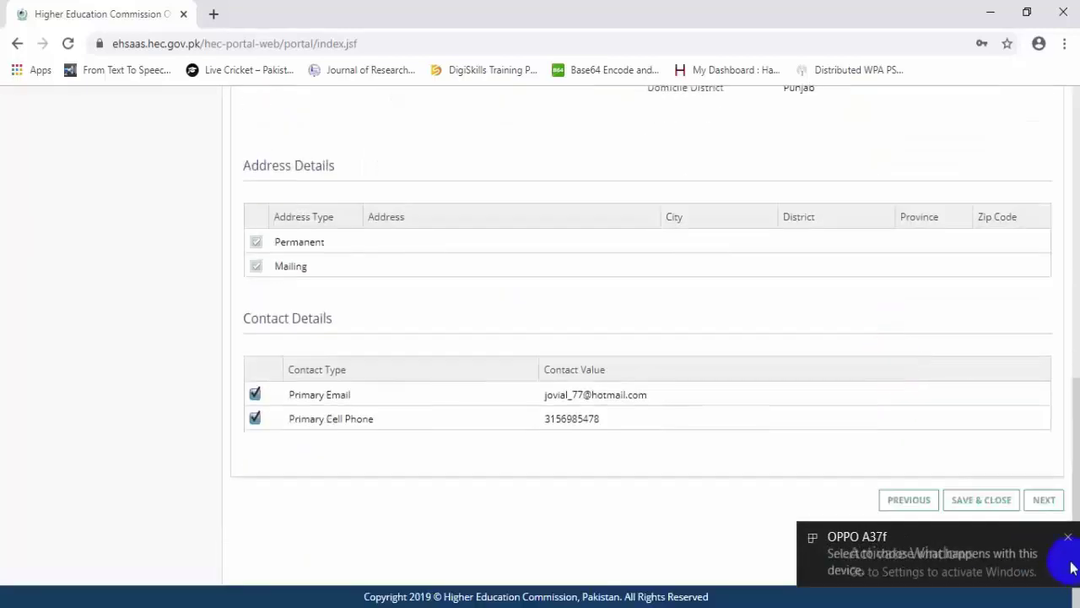
{"action": "left_click", "coordinate": [1044, 506]}
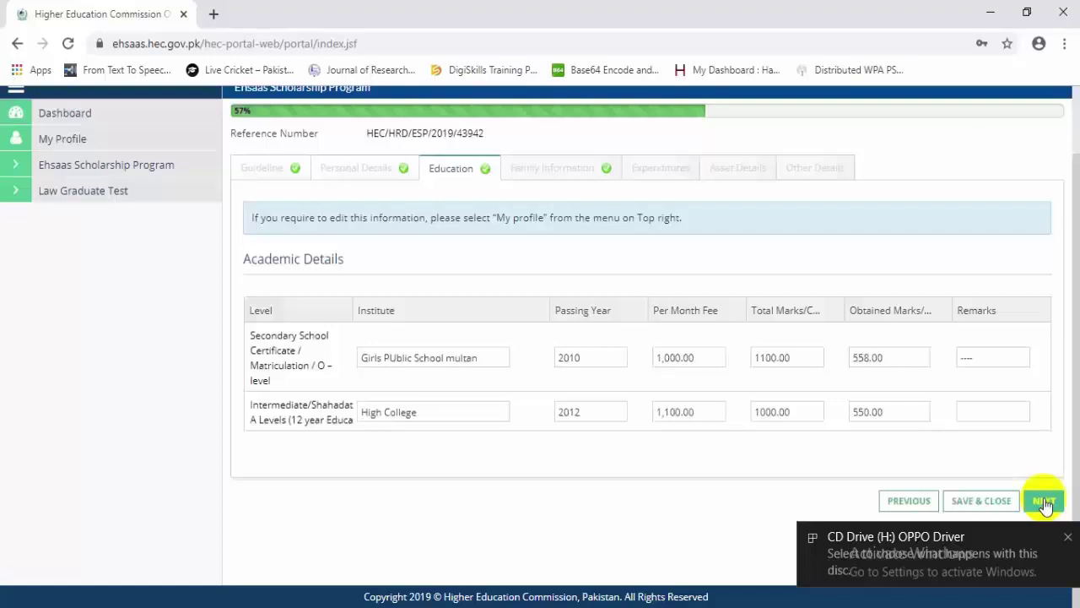
Re-enter 5000 in the required Per Month Education Expenditure field and continue
{"action": "left_click", "coordinate": [1045, 501]}
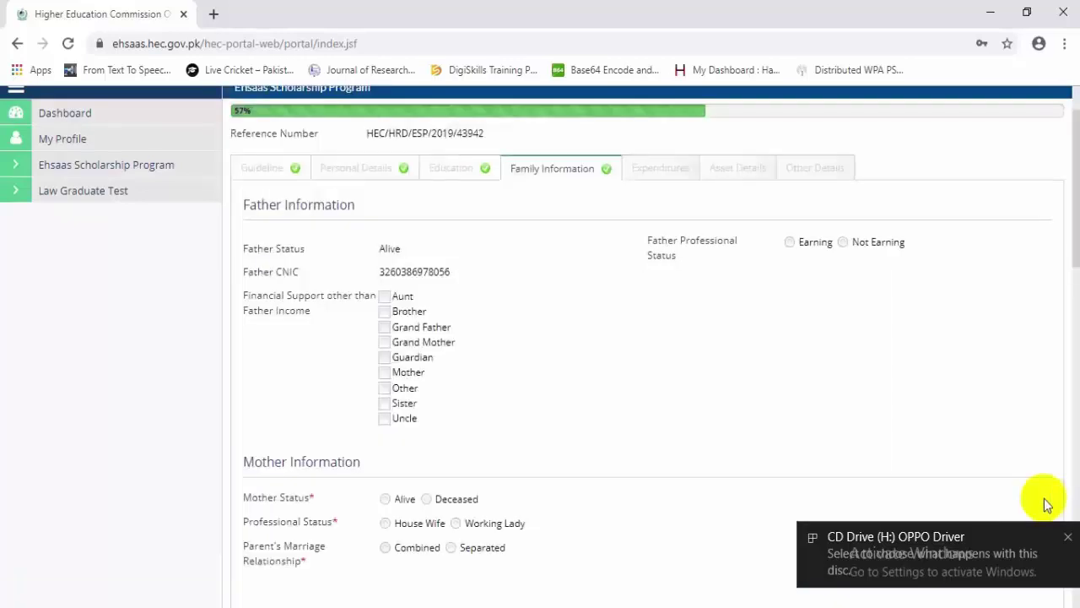
{"action": "scroll", "coordinate": [994, 410], "scroll_direction": "down", "scroll_amount": 15}
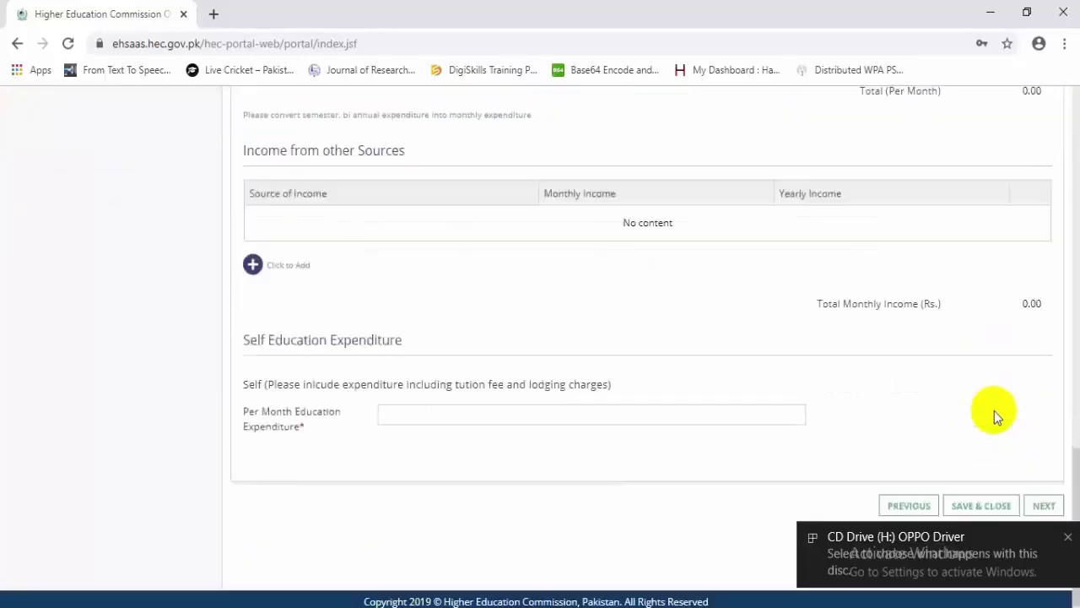
{"action": "left_click", "coordinate": [1046, 500]}
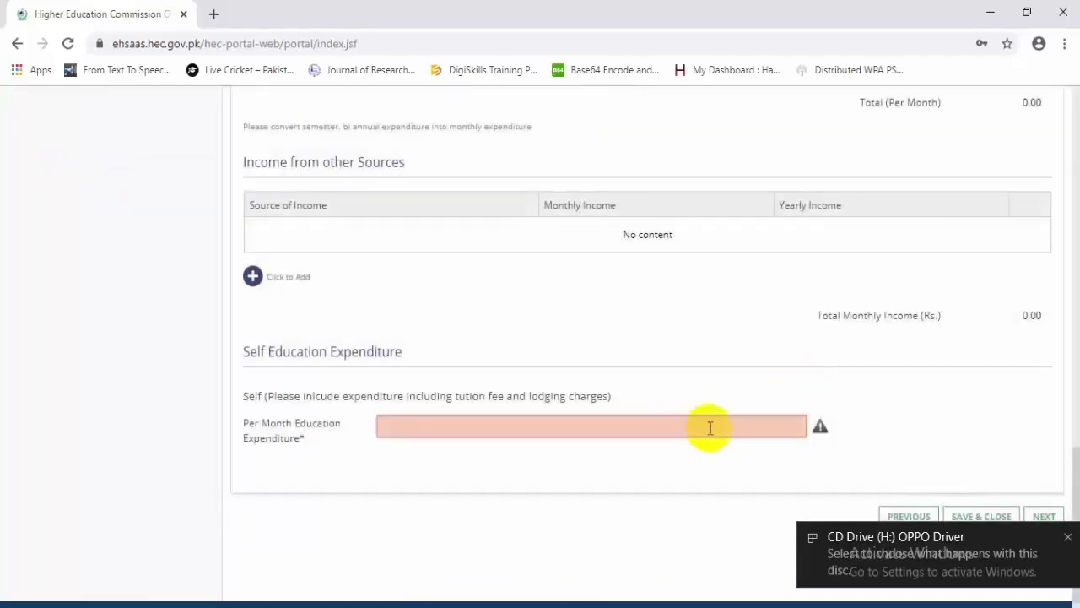
{"action": "left_click", "coordinate": [710, 427]}
{"action": "type", "text": "5"}
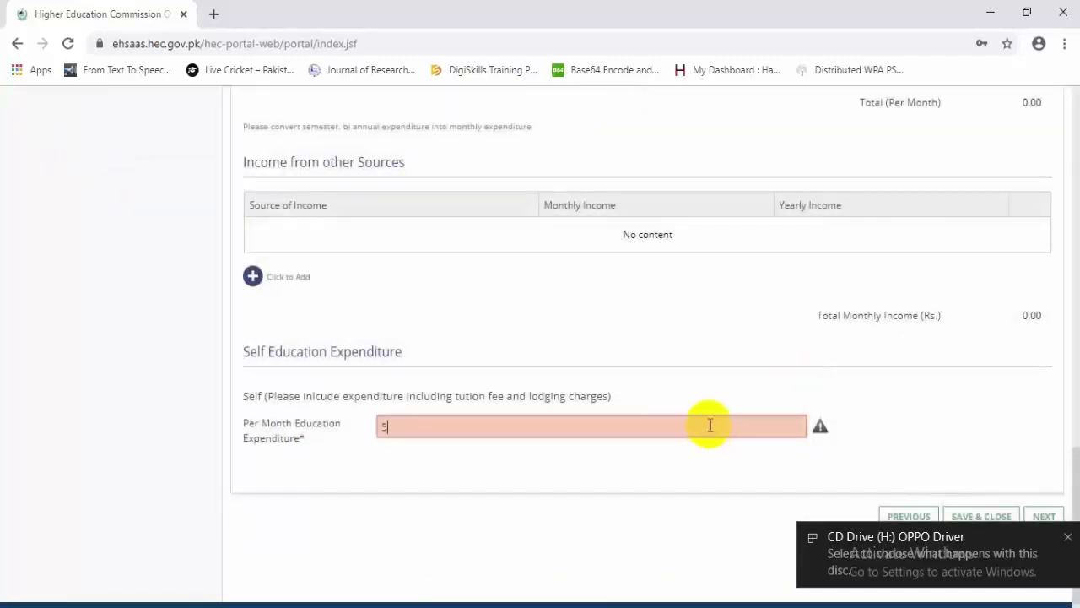
{"action": "type", "text": "000"}
{"action": "key", "text": "Return"}
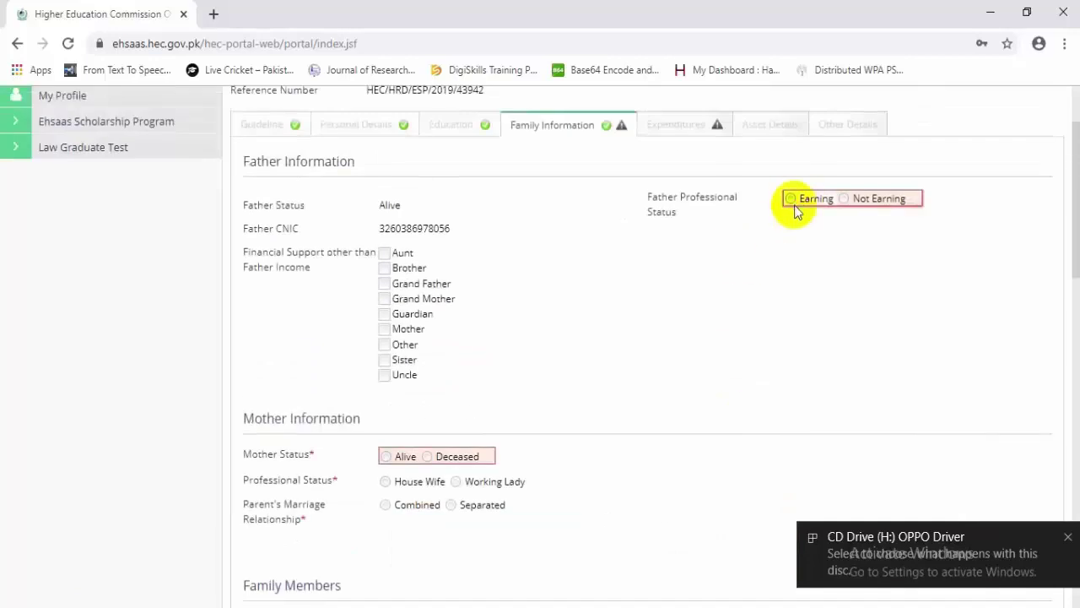
Mark the father not earning and Grand Mother as support; set mother Alive, House Wife, parents Combined
{"action": "left_click", "coordinate": [791, 199]}
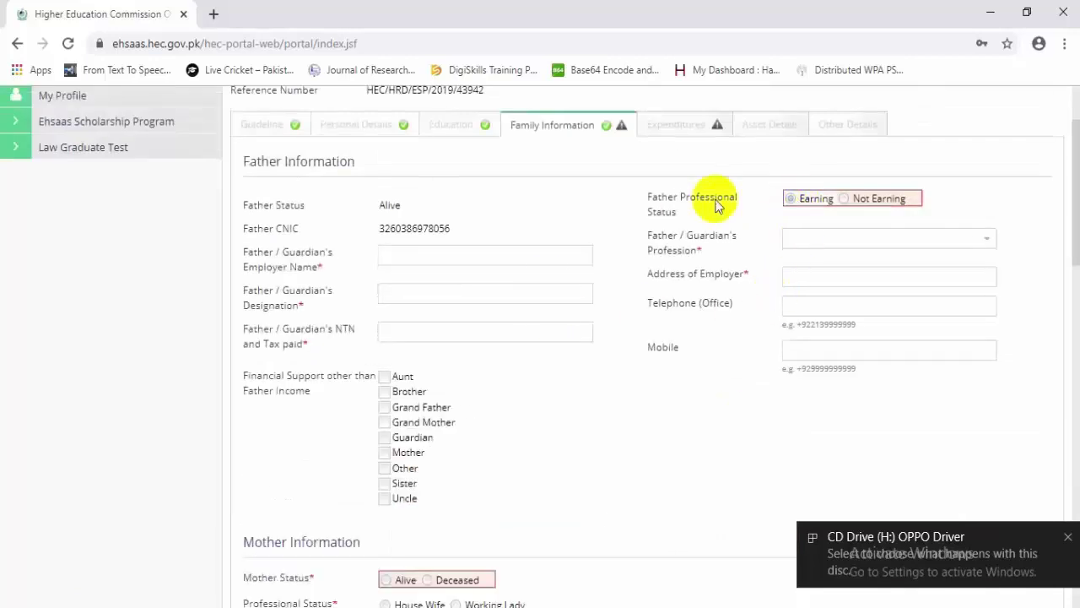
{"action": "left_click", "coordinate": [866, 199]}
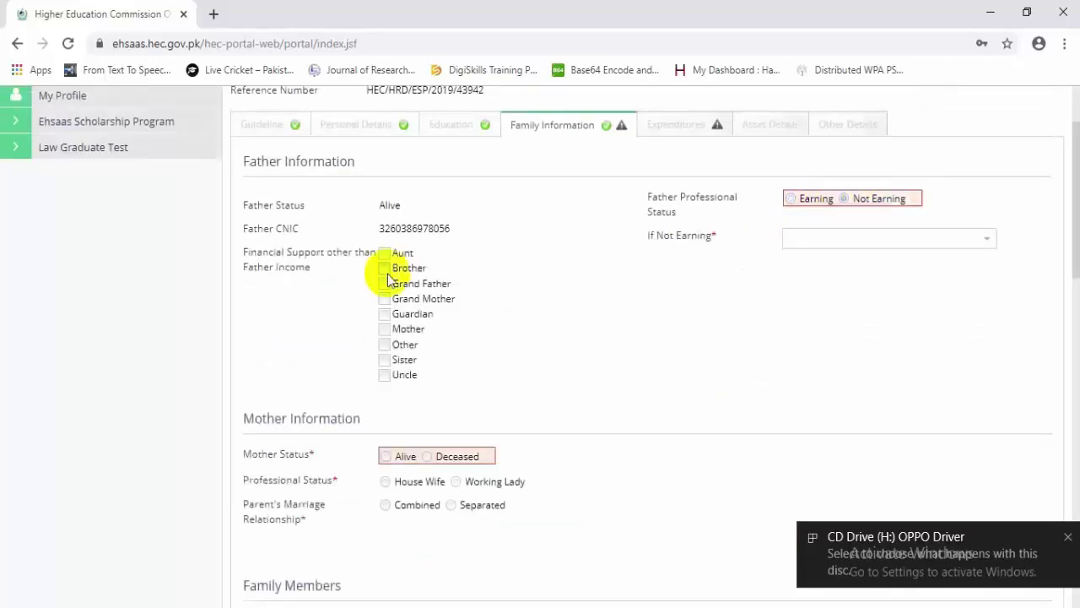
{"action": "left_click", "coordinate": [384, 269]}
{"action": "left_click", "coordinate": [395, 299]}
{"action": "left_click", "coordinate": [385, 268]}
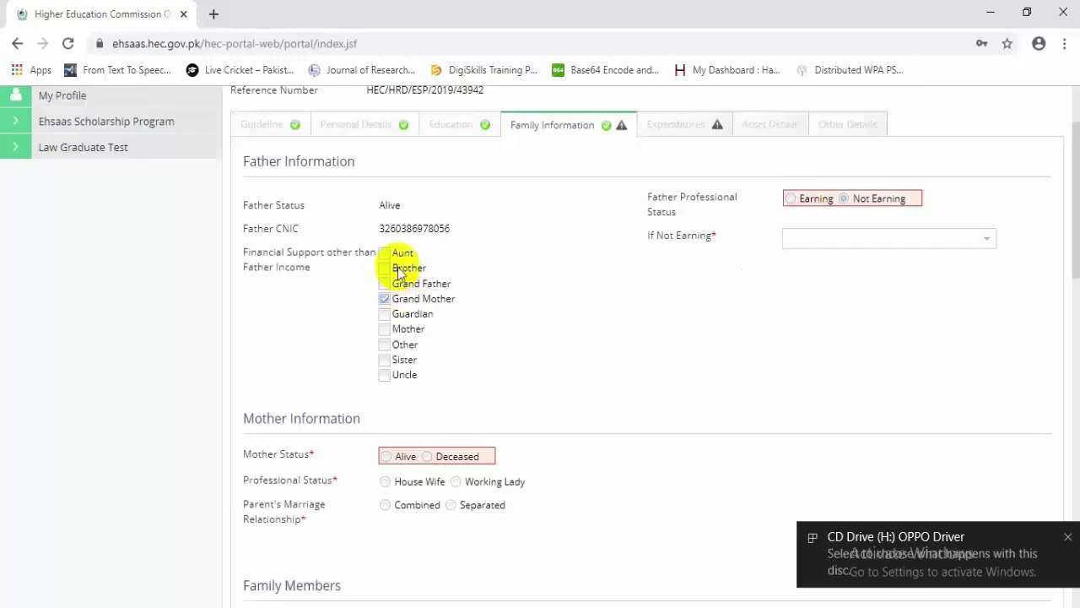
{"action": "left_click", "coordinate": [390, 455]}
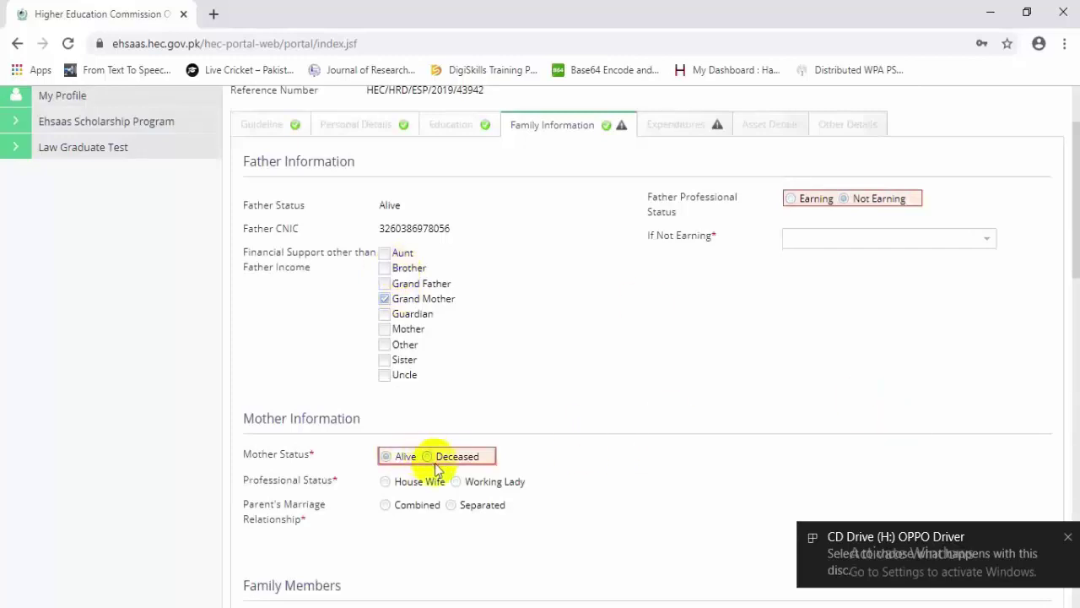
{"action": "left_click", "coordinate": [400, 480]}
{"action": "left_click", "coordinate": [400, 505]}
{"action": "scroll", "coordinate": [748, 500], "scroll_direction": "down", "scroll_amount": 5}
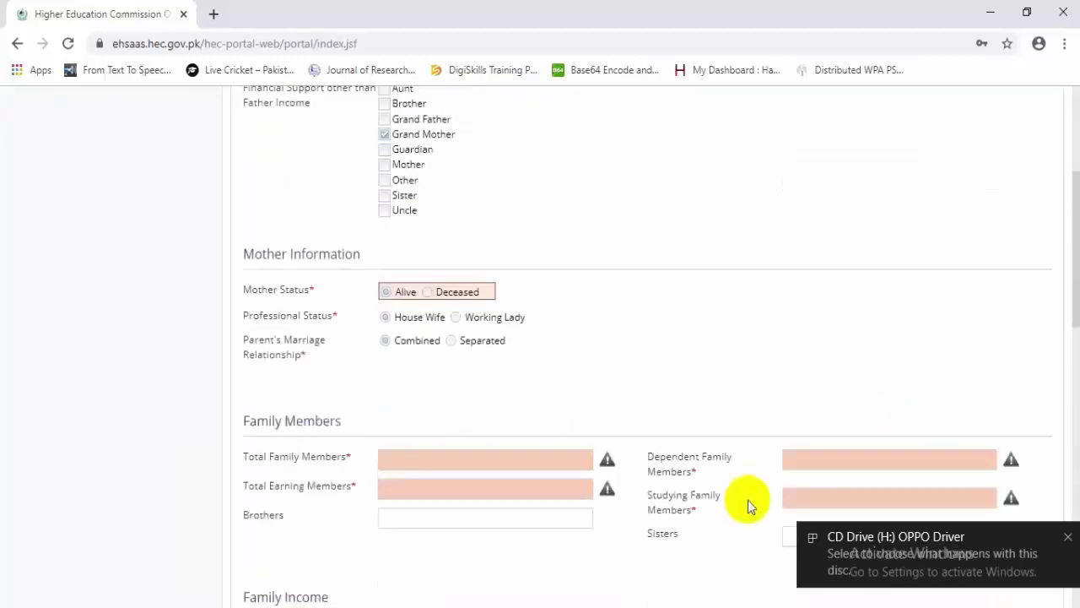
Enter family counts of 5 total, 4 dependent and 3 studying, then select the earning-members value
{"action": "left_click", "coordinate": [493, 208]}
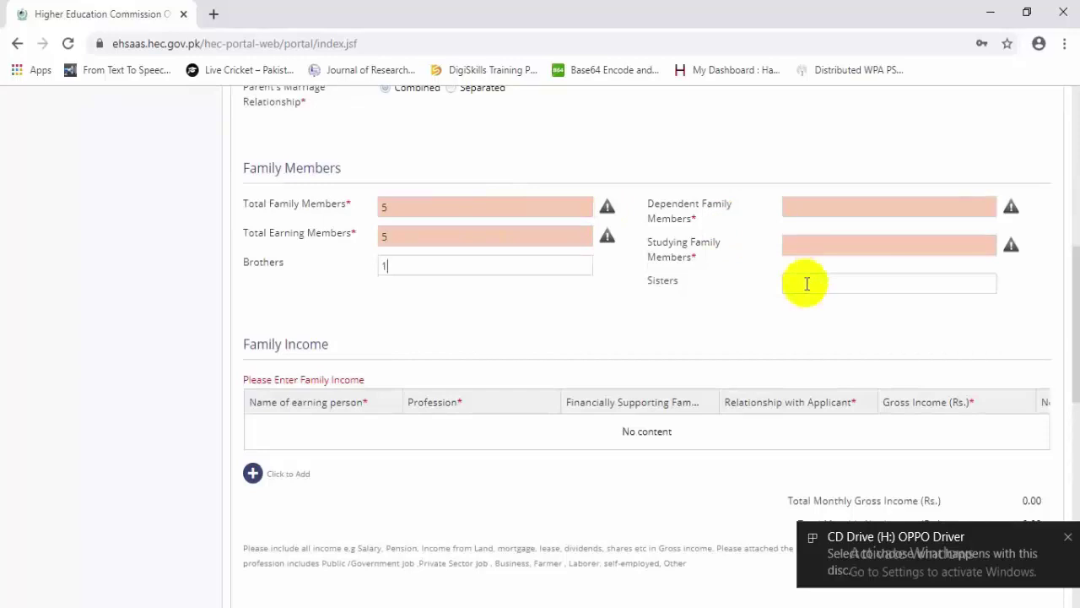
{"action": "left_click", "coordinate": [820, 205]}
{"action": "type", "text": "4"}
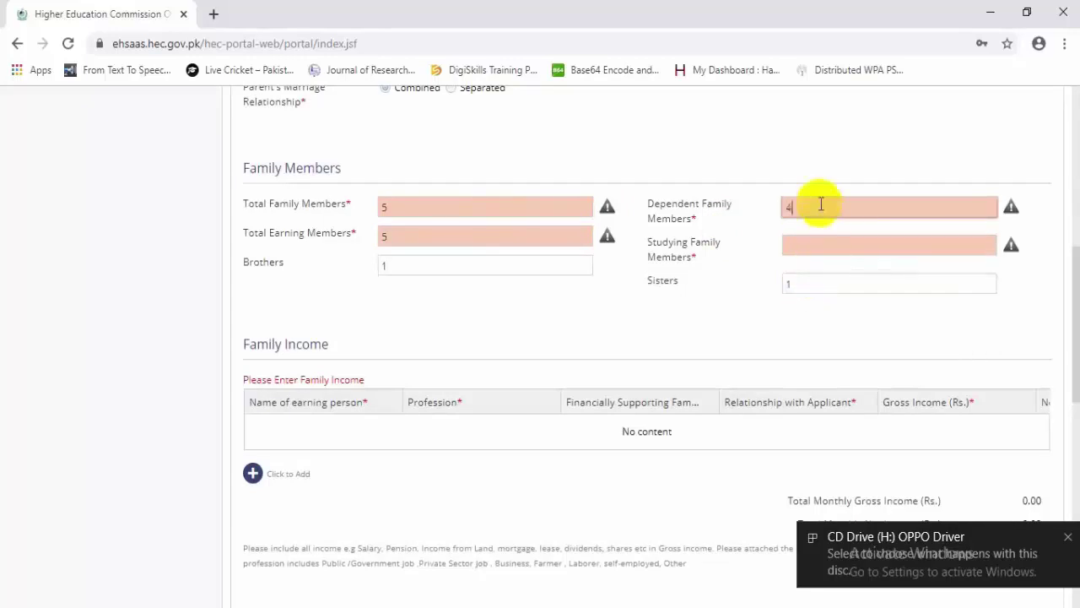
{"action": "left_click", "coordinate": [808, 244]}
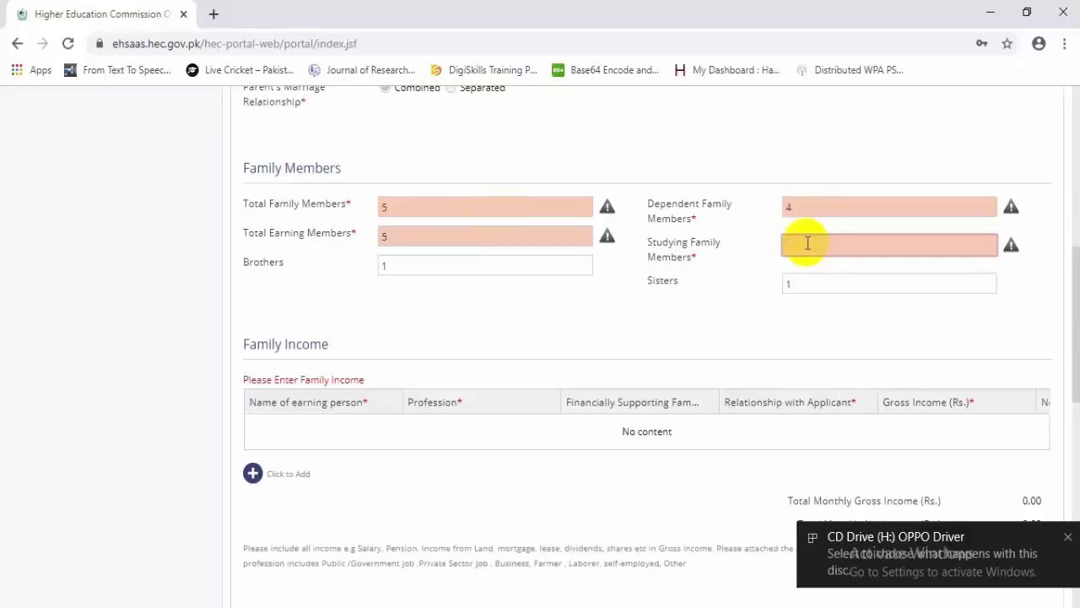
{"action": "type", "text": "3"}
{"action": "left_click", "coordinate": [405, 236]}
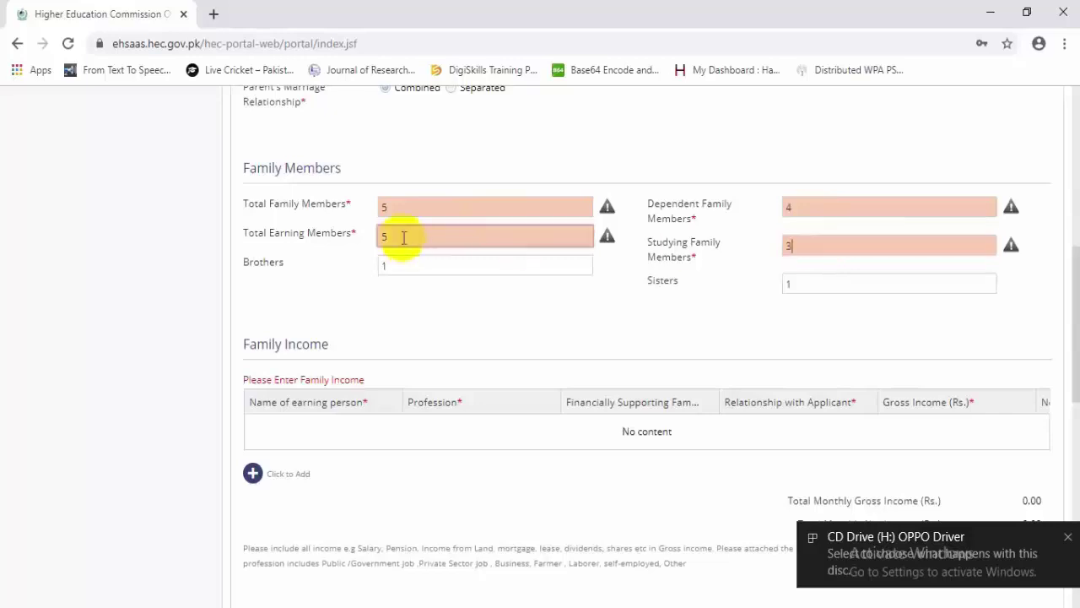
{"action": "left_click", "coordinate": [382, 235]}
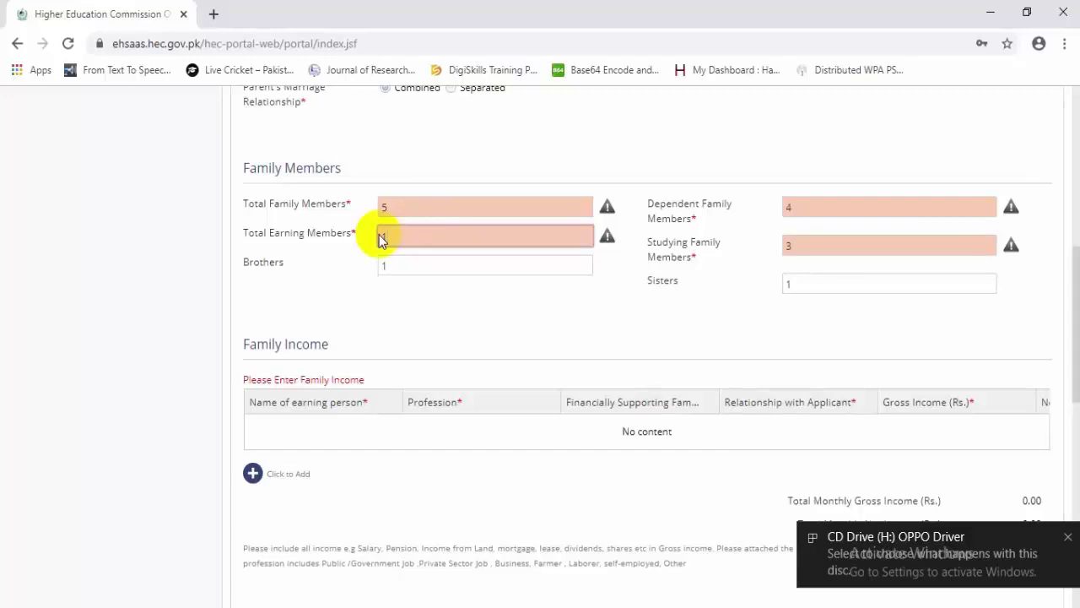
Set earning members to 1 and add an income row for the father's name, profession Farmer, relationship Father
{"action": "type", "text": "1"}
{"action": "left_click", "coordinate": [254, 473]}
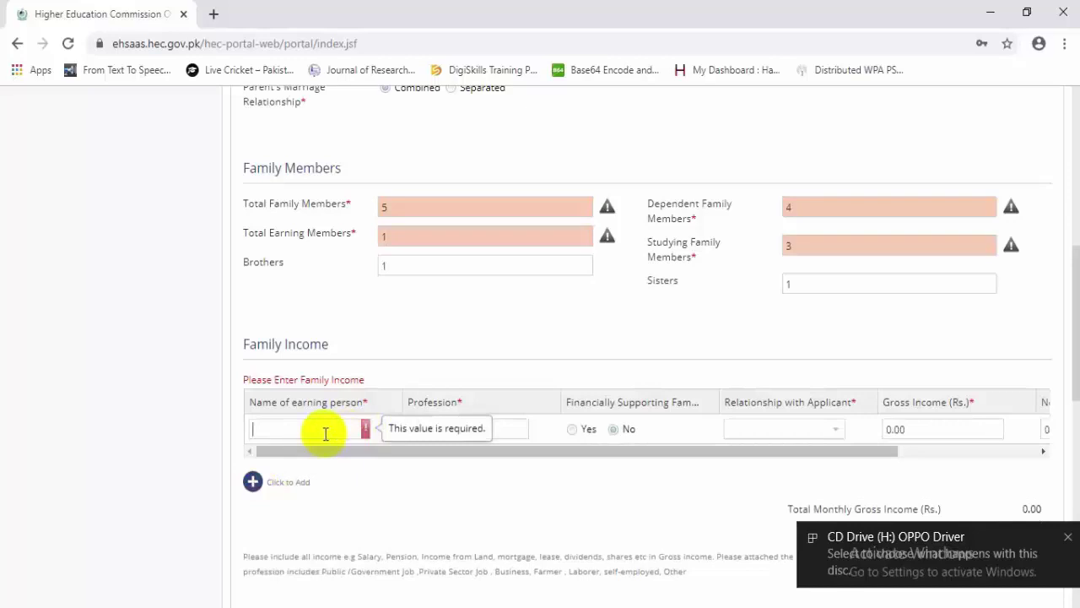
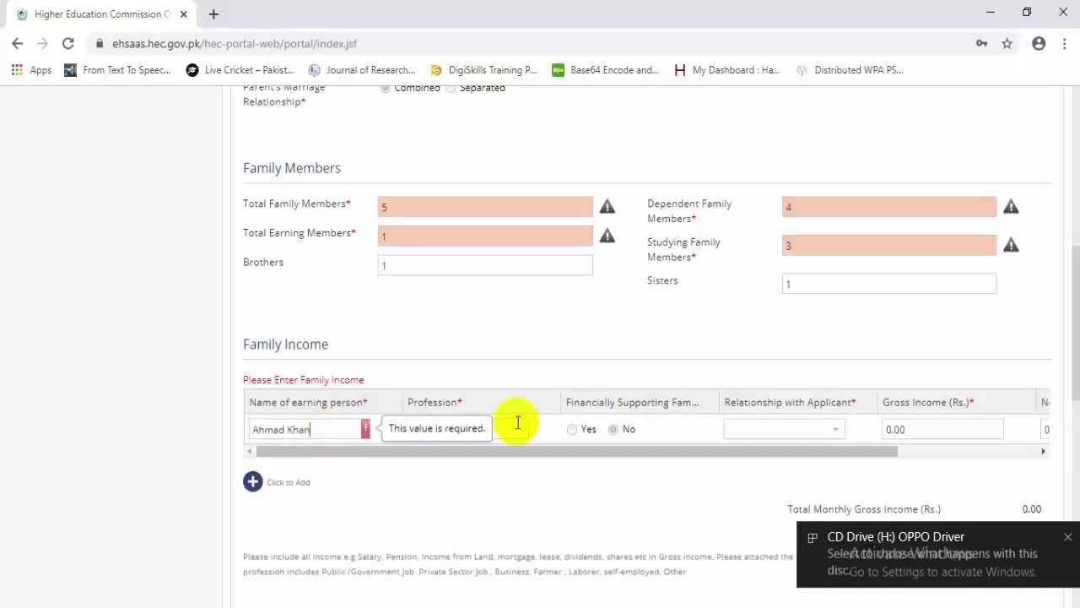
{"action": "left_click", "coordinate": [519, 429]}
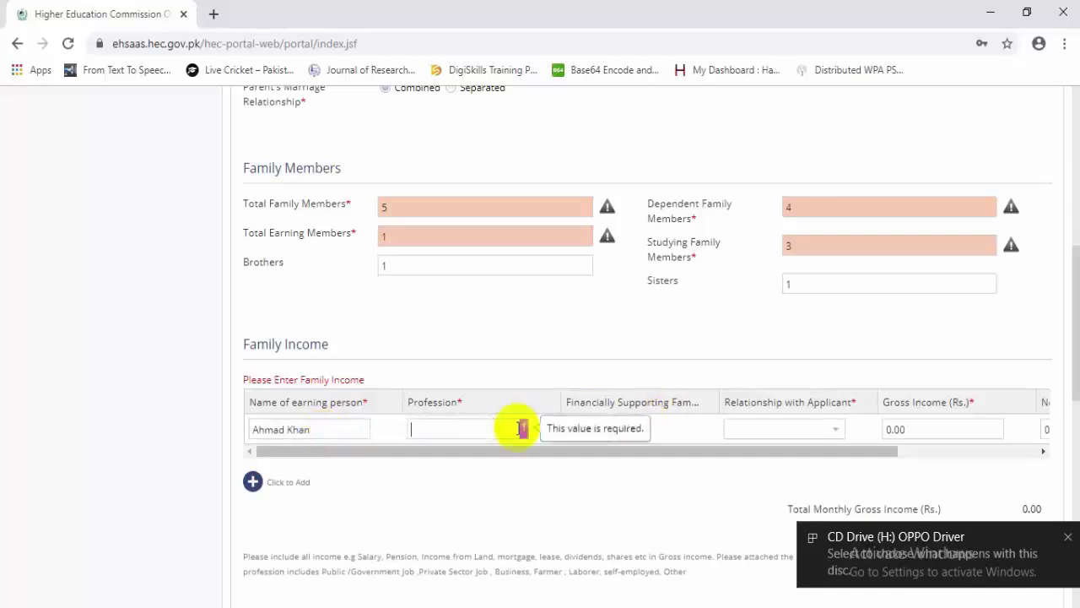
{"action": "type", "text": "Farmer"}
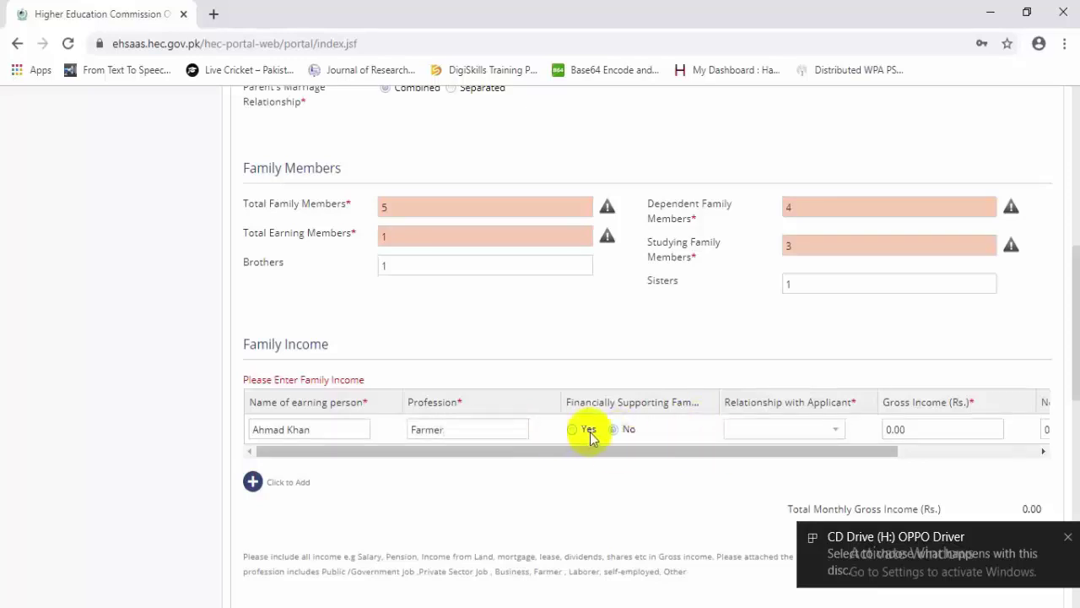
{"action": "left_click", "coordinate": [829, 429]}
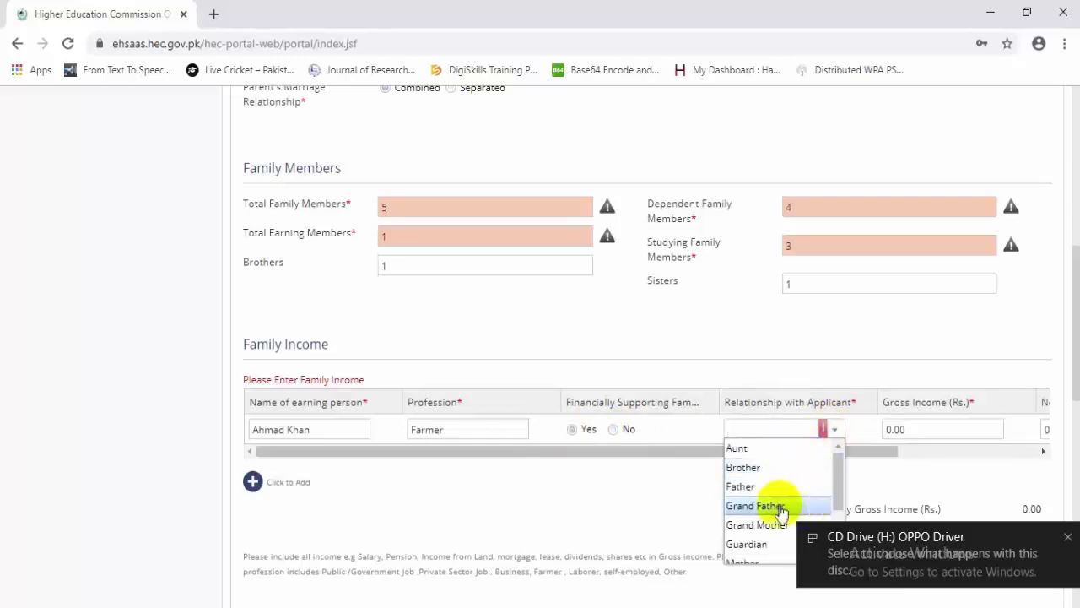
{"action": "left_click", "coordinate": [745, 486]}
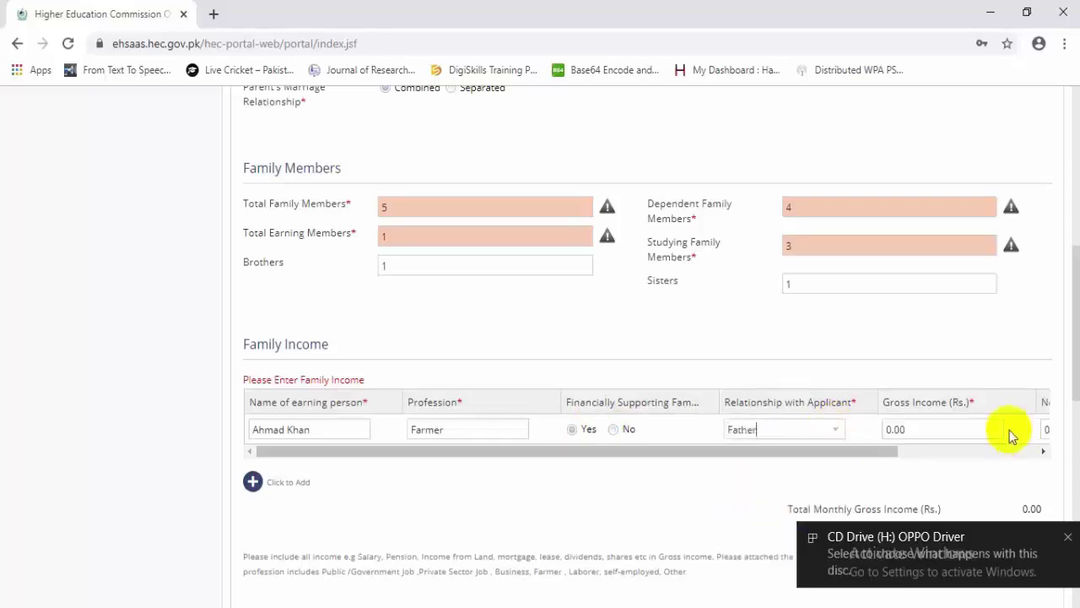
Enter 15000 as the father's gross income and 15000 as his net income
{"action": "left_click", "coordinate": [994, 429]}
{"action": "type", "text": "15000"}
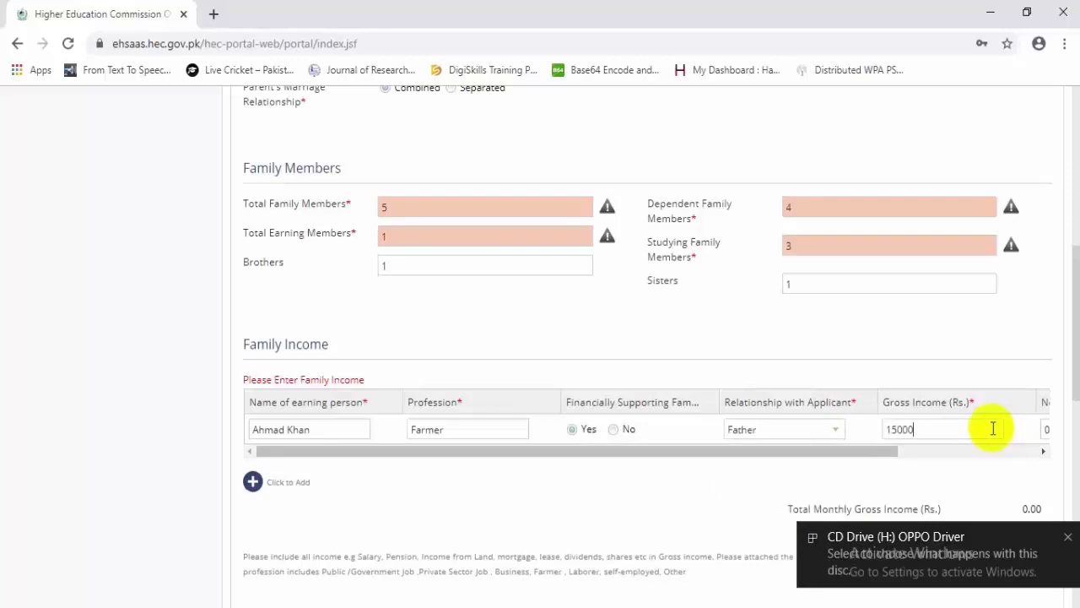
{"action": "key", "text": "Tab"}
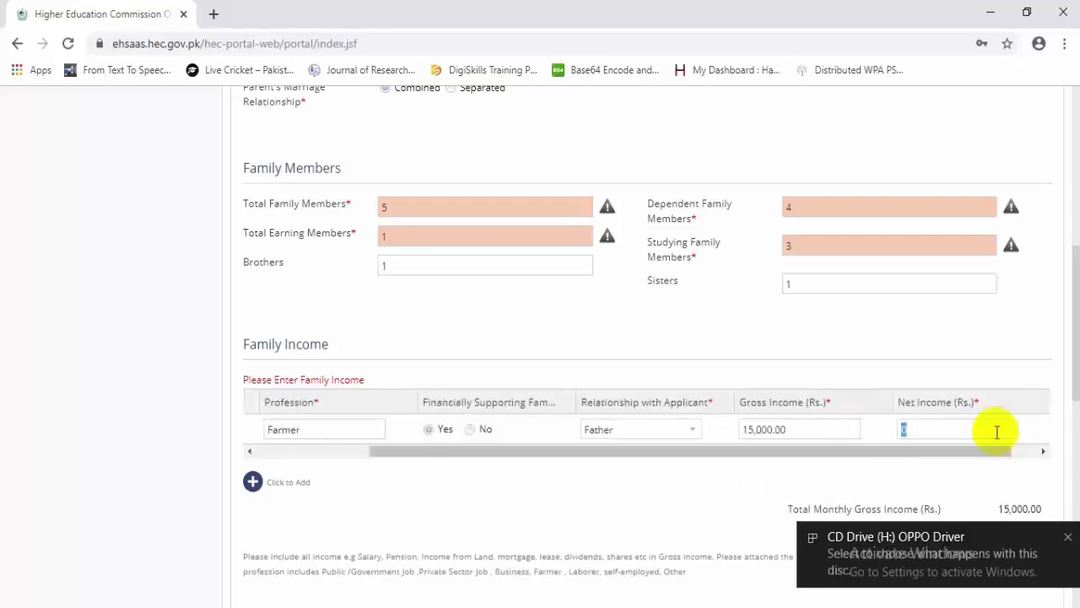
{"action": "type", "text": "15000"}
{"action": "key", "text": "Tab"}
Review the monthly self-education expenditure and try to submit the Family Information step
{"action": "scroll", "coordinate": [993, 432], "scroll_direction": "down", "scroll_amount": 4}
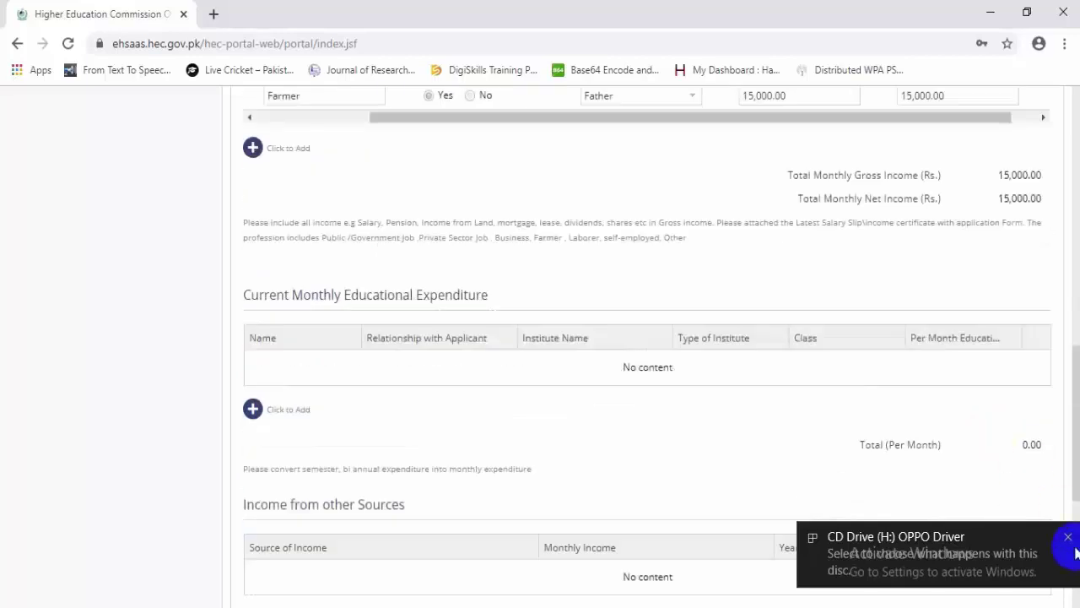
{"action": "scroll", "coordinate": [996, 456], "scroll_direction": "down", "scroll_amount": 1}
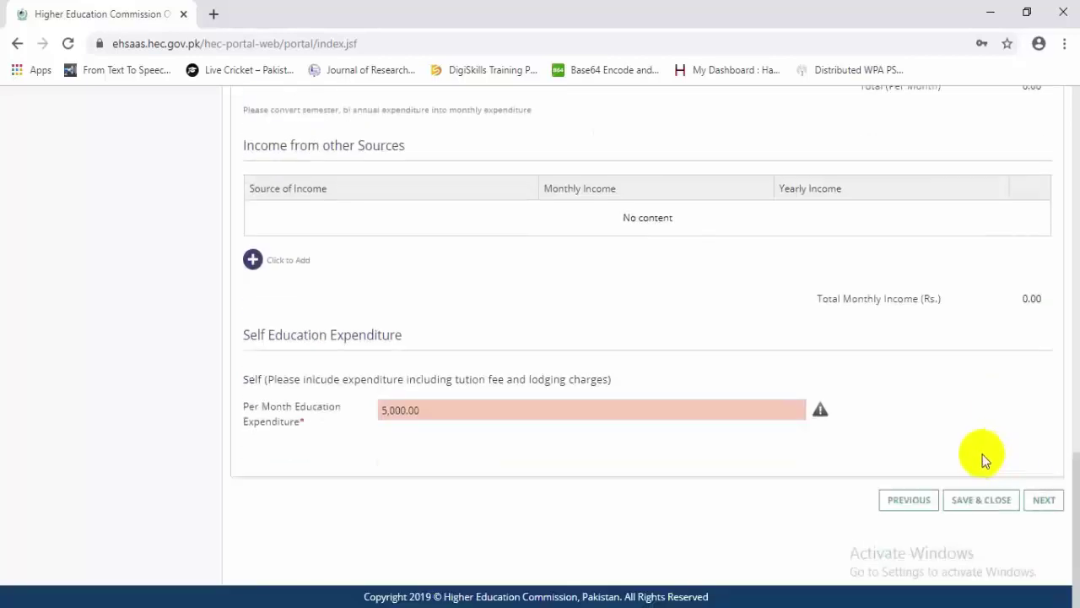
{"action": "left_click", "coordinate": [579, 408]}
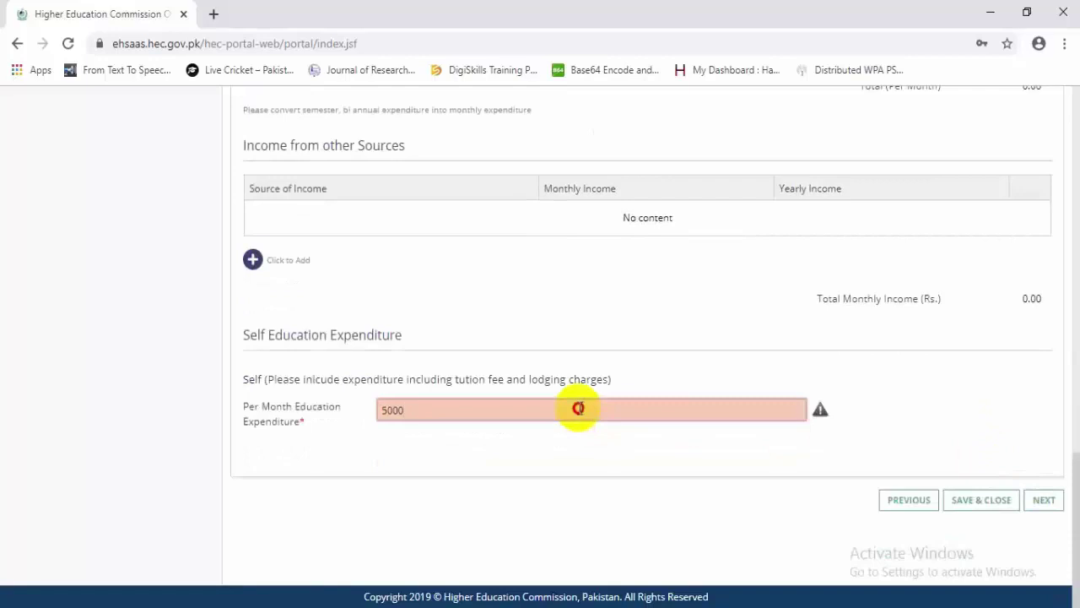
{"action": "left_click", "coordinate": [1041, 501]}
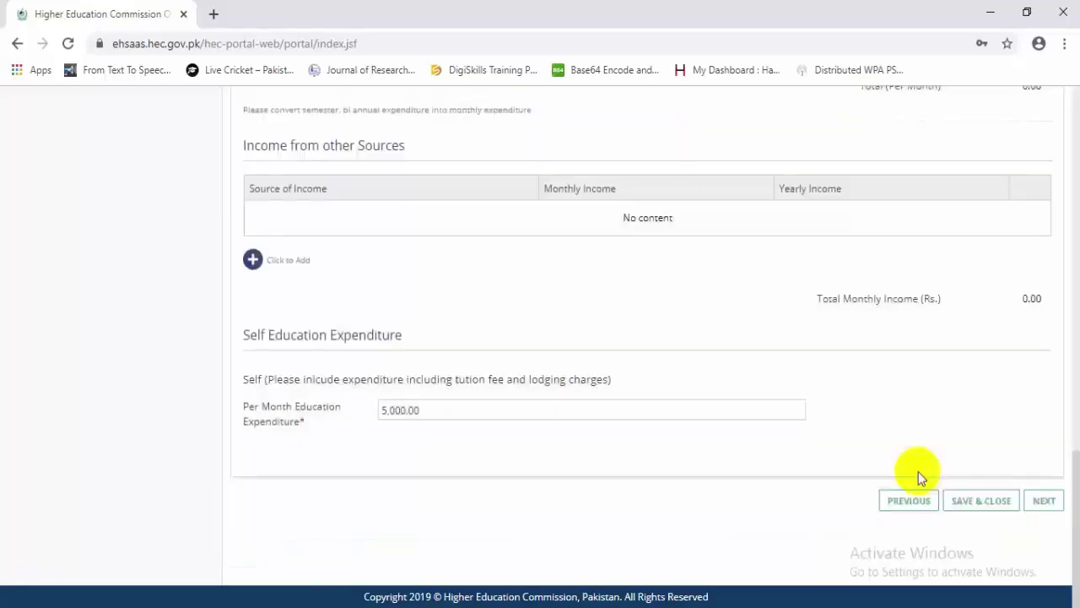
Choose Aged in the If Not Earning field and submit the family section again
{"action": "scroll", "coordinate": [989, 449], "scroll_direction": "up", "scroll_amount": 15}
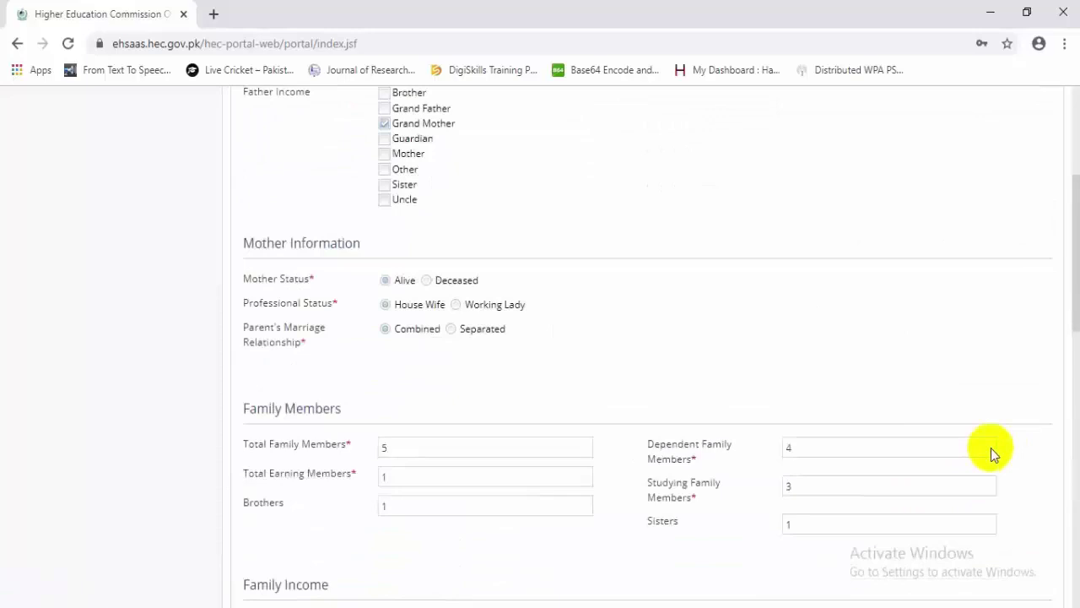
{"action": "scroll", "coordinate": [990, 448], "scroll_direction": "up", "scroll_amount": 4}
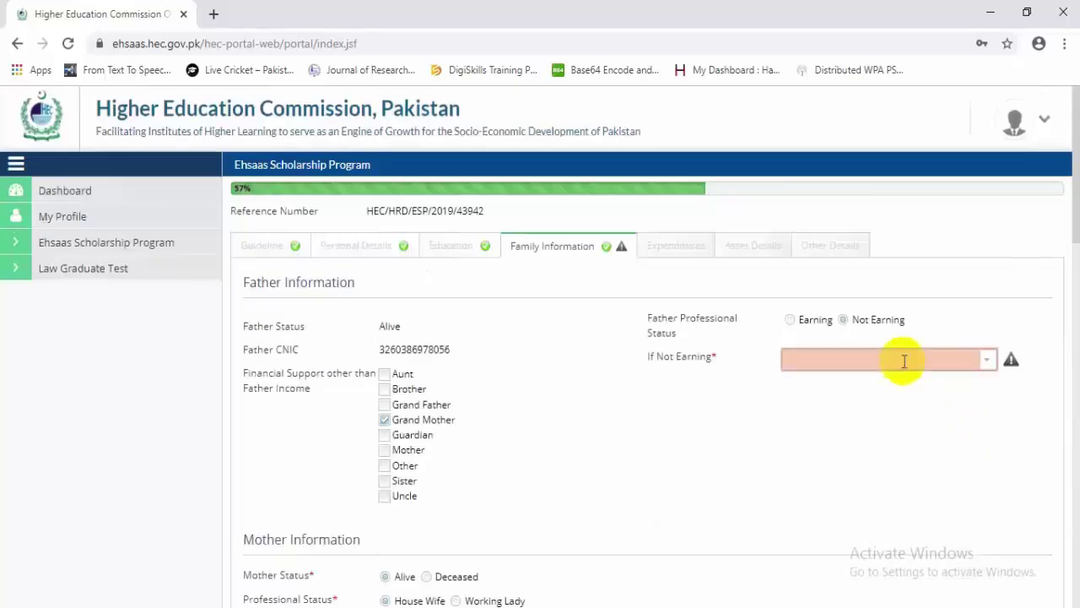
{"action": "left_click", "coordinate": [986, 360]}
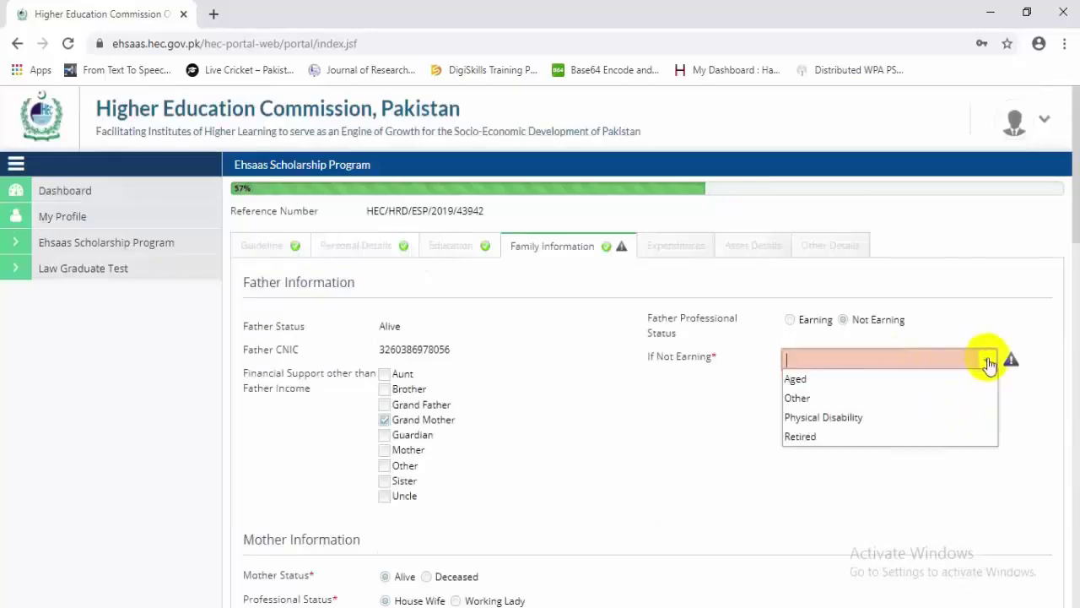
{"action": "left_click", "coordinate": [948, 382]}
{"action": "scroll", "coordinate": [945, 393], "scroll_direction": "down", "scroll_amount": 18}
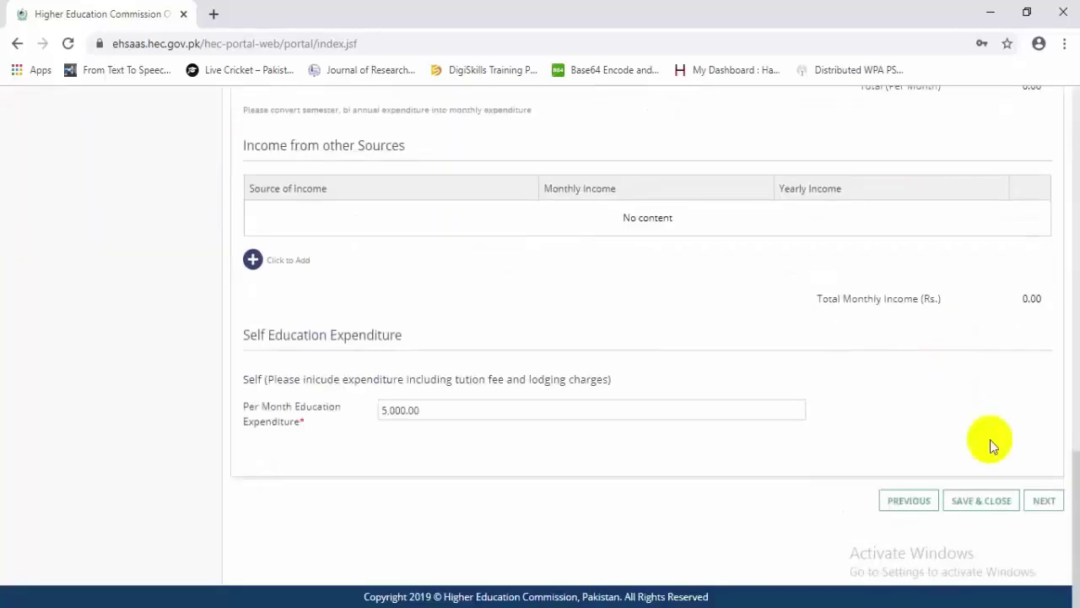
{"action": "left_click", "coordinate": [1044, 502]}
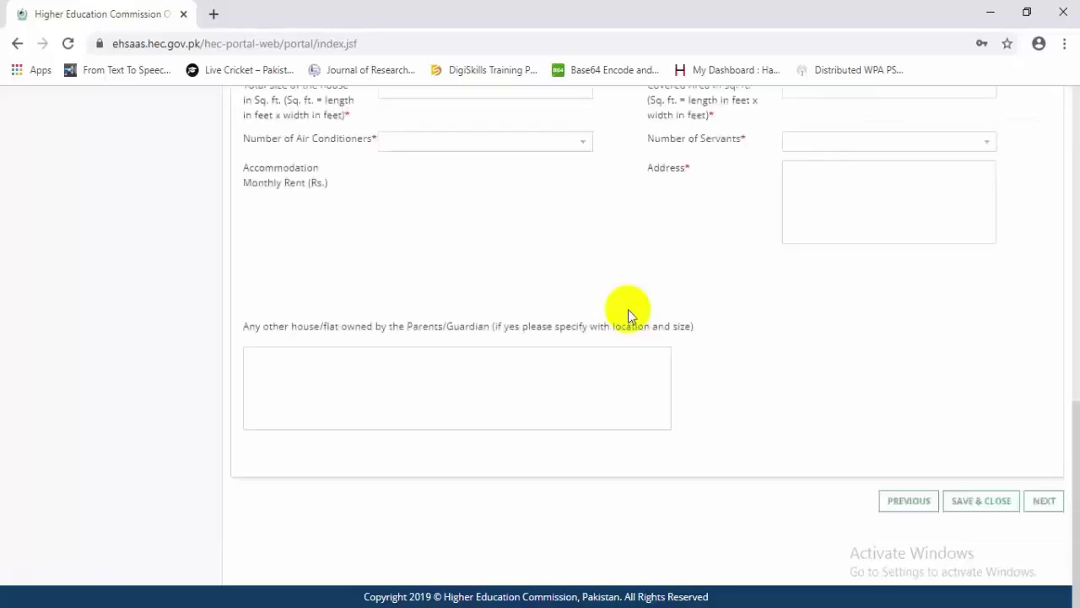
Scroll to the top of the Expenditures form to show the Monthly Family Expenditure fields
{"action": "scroll", "coordinate": [628, 309], "scroll_direction": "up", "scroll_amount": 10}
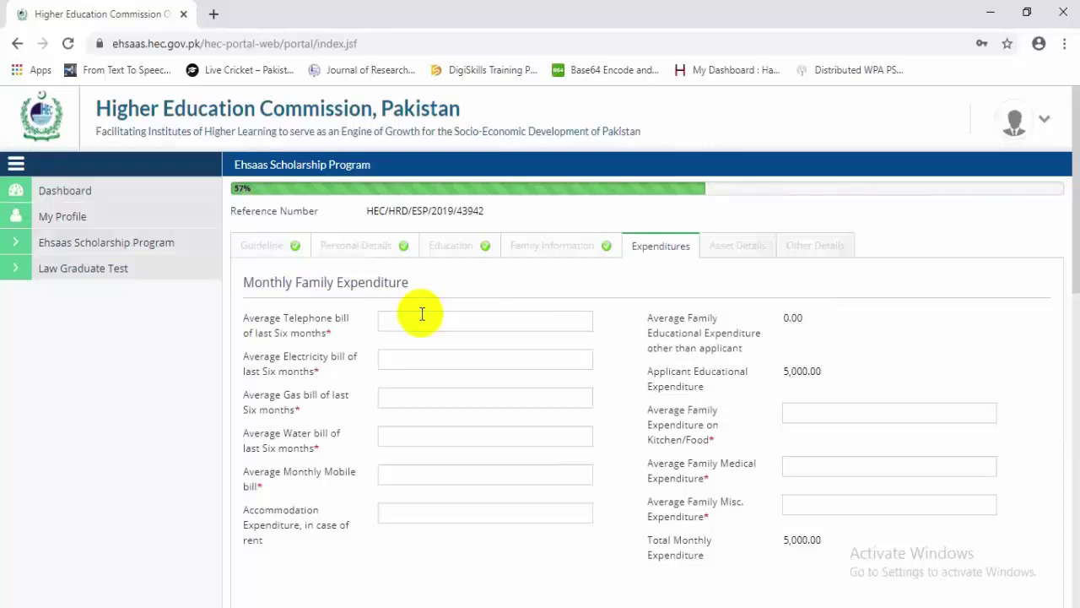
Enter telephone bill 0, electricity bill 250 and gas bill 0, correcting the mistyped gas amount
{"action": "left_click", "coordinate": [422, 314]}
{"action": "type", "text": "0"}
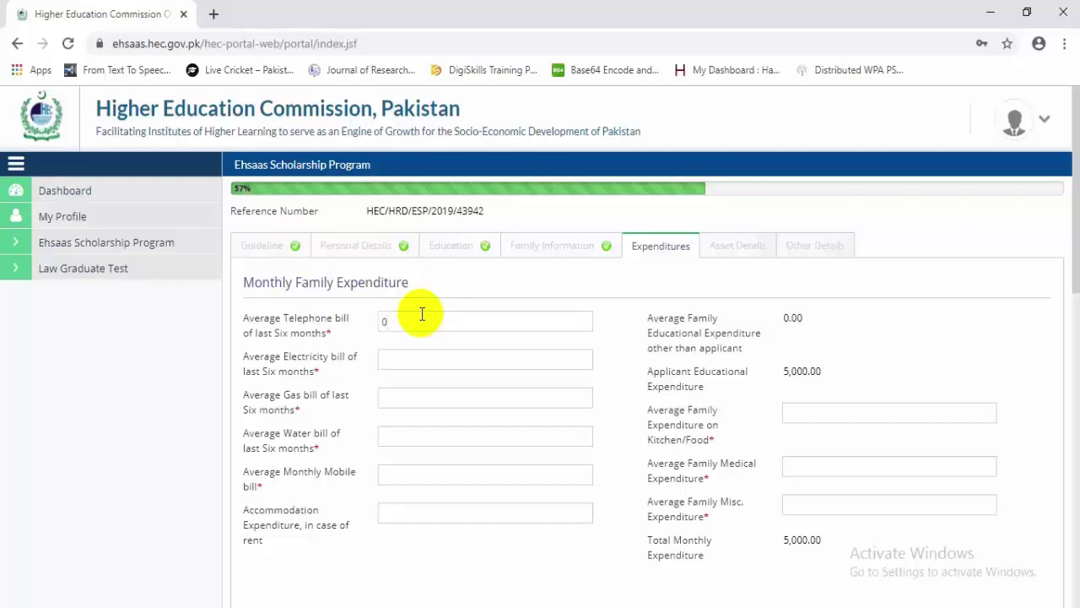
{"action": "left_click", "coordinate": [426, 364]}
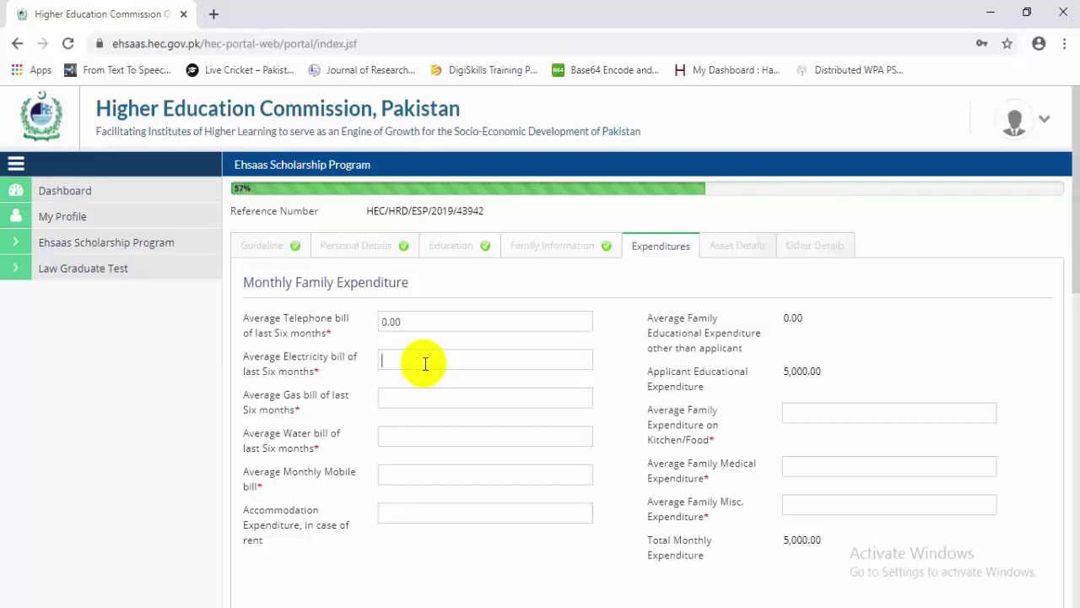
{"action": "type", "text": "250"}
{"action": "left_click", "coordinate": [430, 389]}
{"action": "type", "text": "250"}
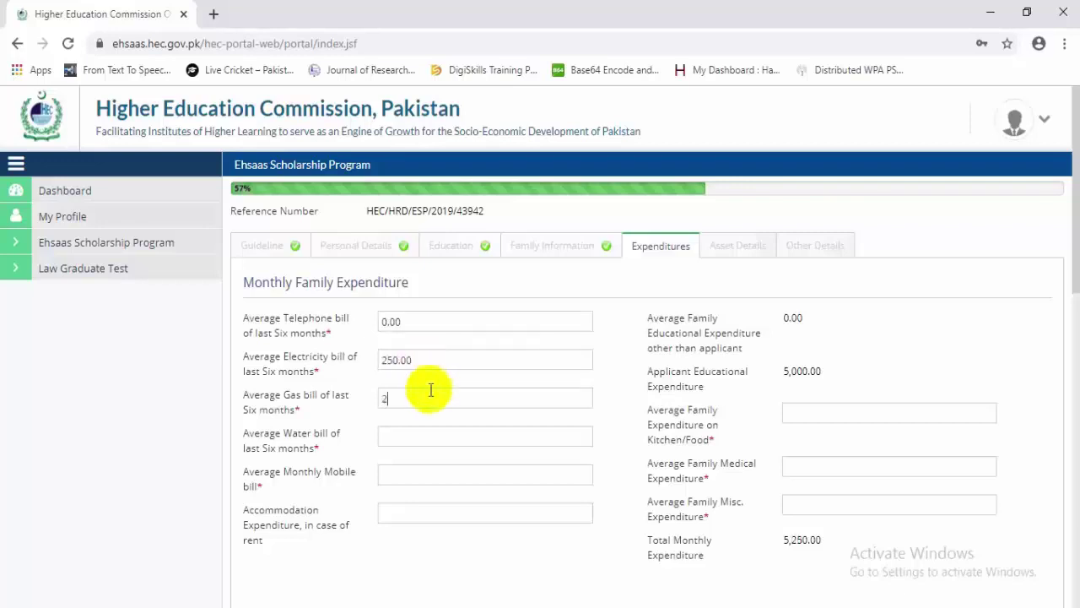
{"action": "key", "text": "BackSpace"}
{"action": "key", "text": "BackSpace"}
{"action": "key", "text": "BackSpace"}
{"action": "type", "text": "0"}
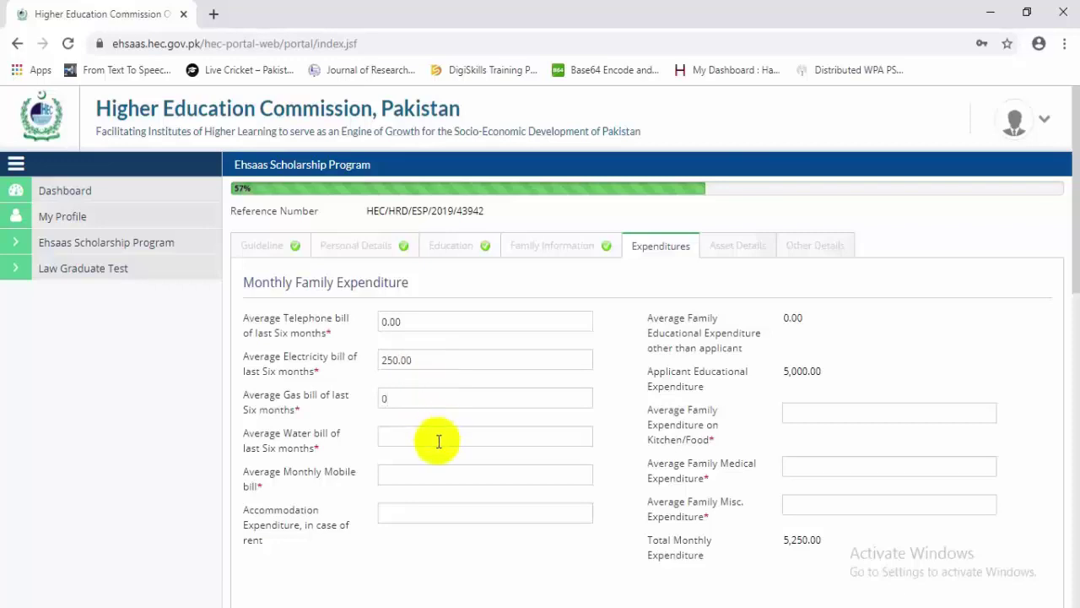
Enter water bill 25, mobile bill 200 and accommodation rent 0, removing the stray letter
{"action": "left_click", "coordinate": [439, 441]}
{"action": "type", "text": "25"}
{"action": "left_click", "coordinate": [413, 475]}
{"action": "type", "text": "200"}
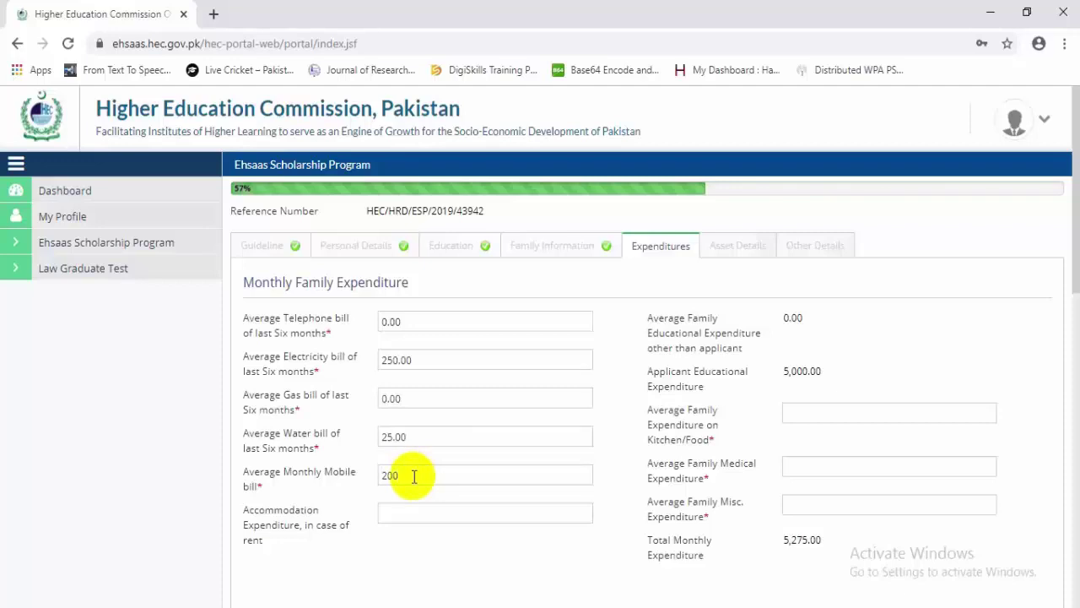
{"action": "left_click", "coordinate": [454, 518]}
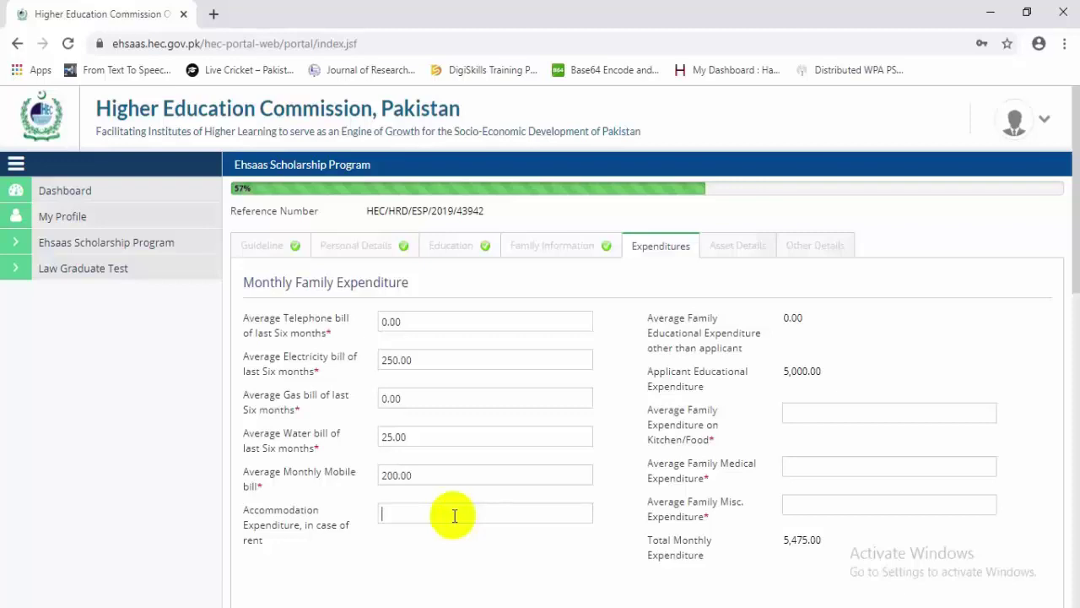
{"action": "type", "text": "N"}
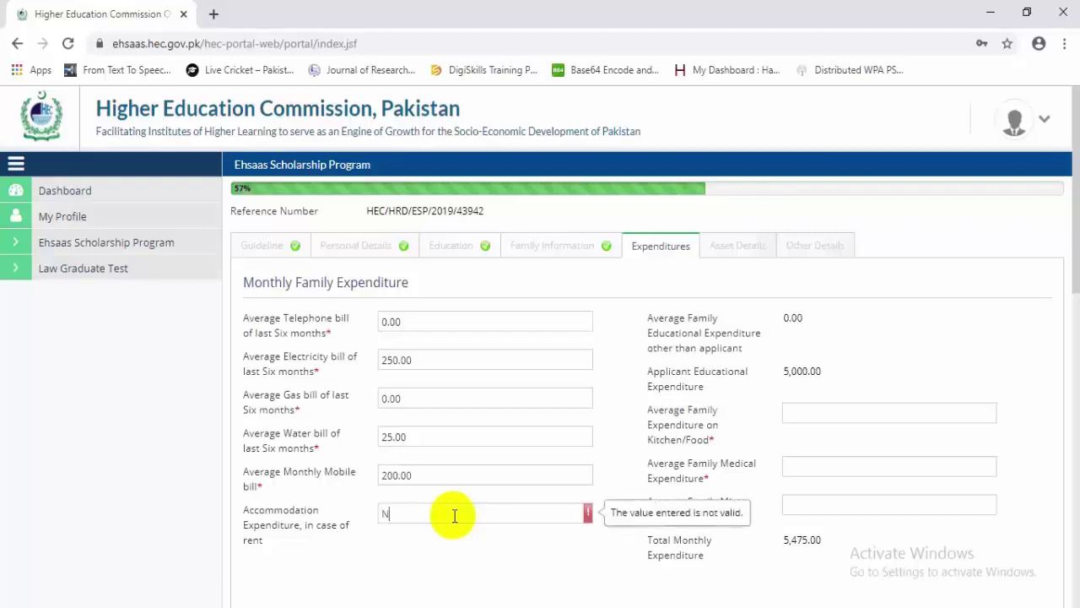
{"action": "key", "text": "BackSpace"}
{"action": "type", "text": "0"}
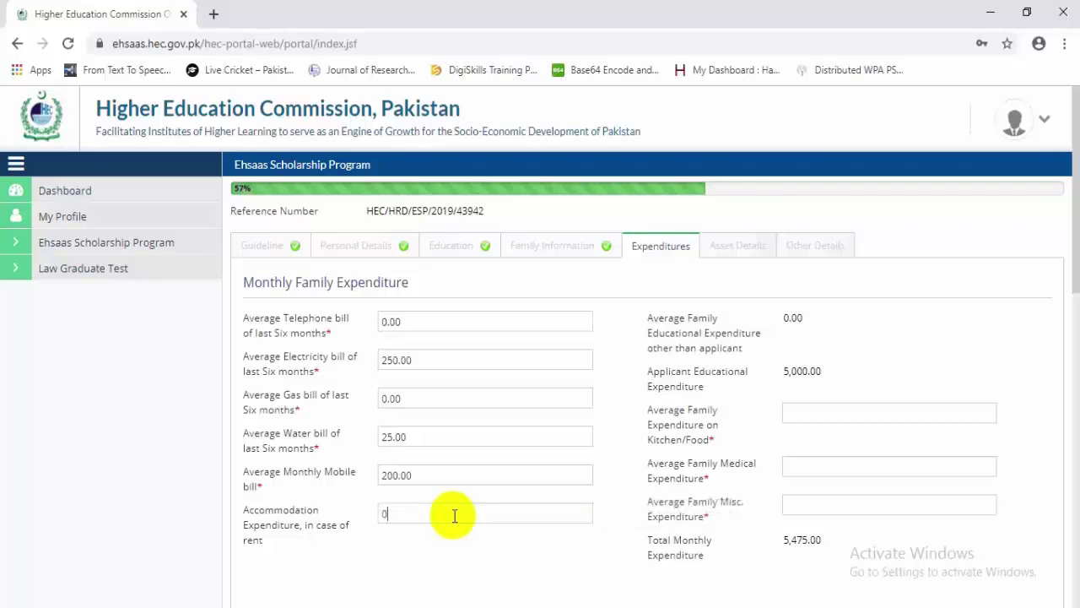
{"action": "left_click", "coordinate": [802, 407]}
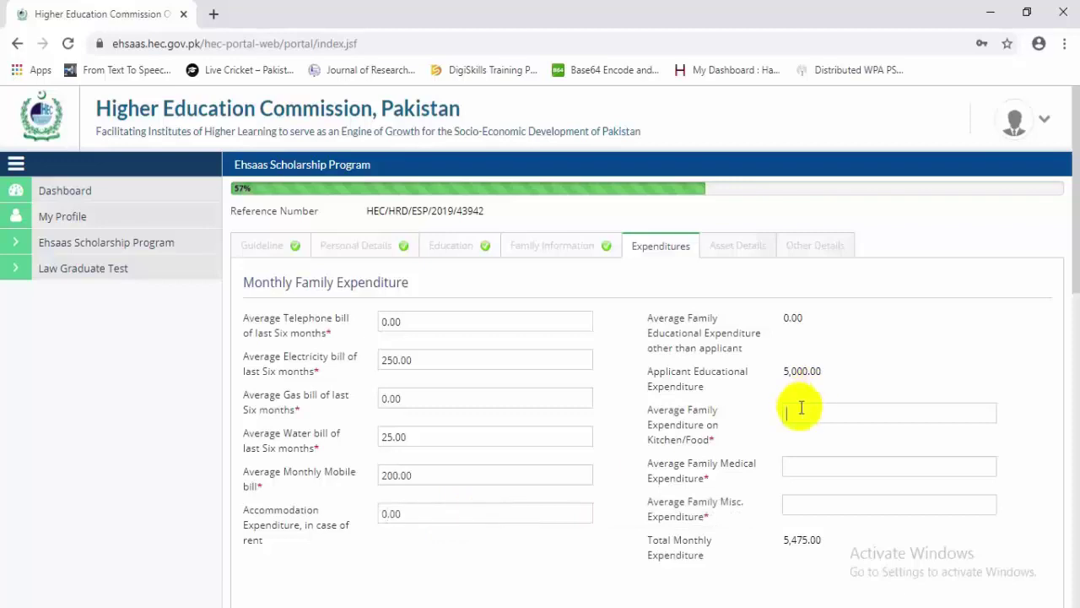
Enter Kitchen/Food 1500, Medical 1000 and Misc. 250 so net reusable income reads 6,775.00
{"action": "scroll", "coordinate": [811, 408], "scroll_direction": "down", "scroll_amount": 2}
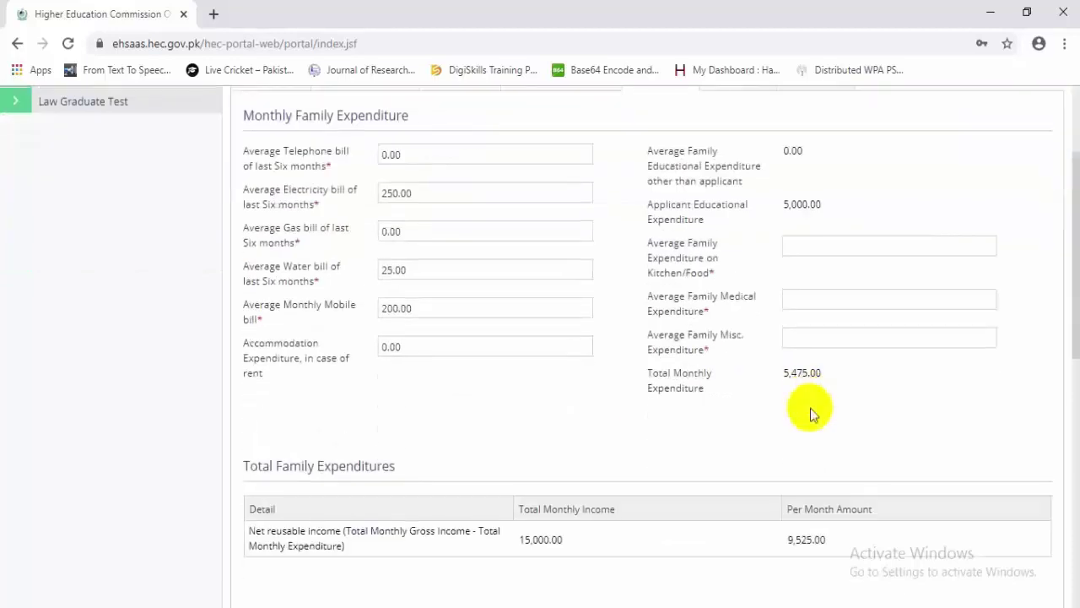
{"action": "type", "text": "1500"}
{"action": "left_click", "coordinate": [857, 300]}
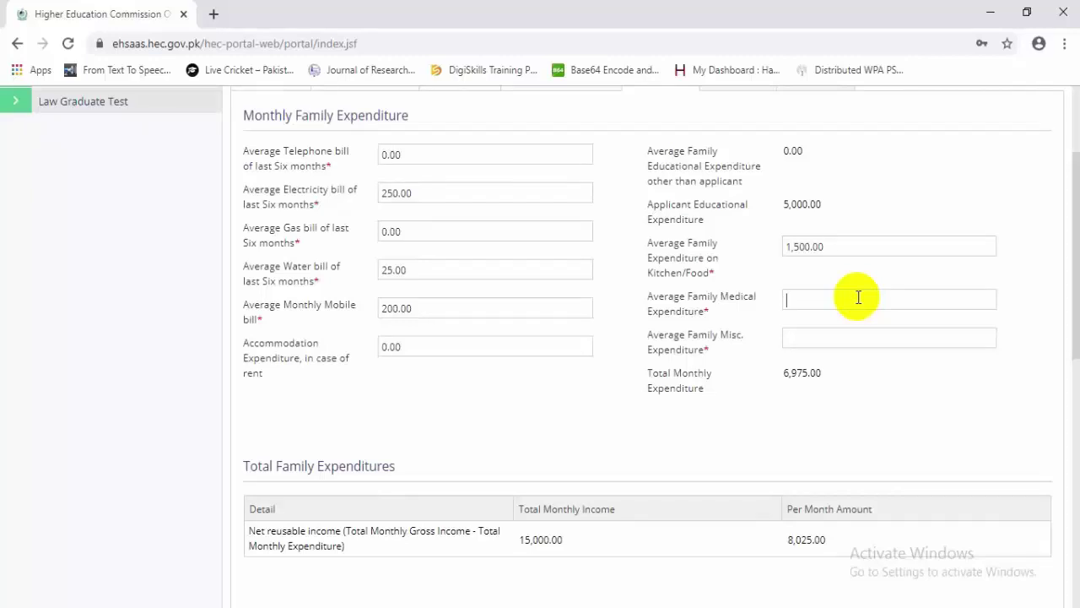
{"action": "type", "text": "1000"}
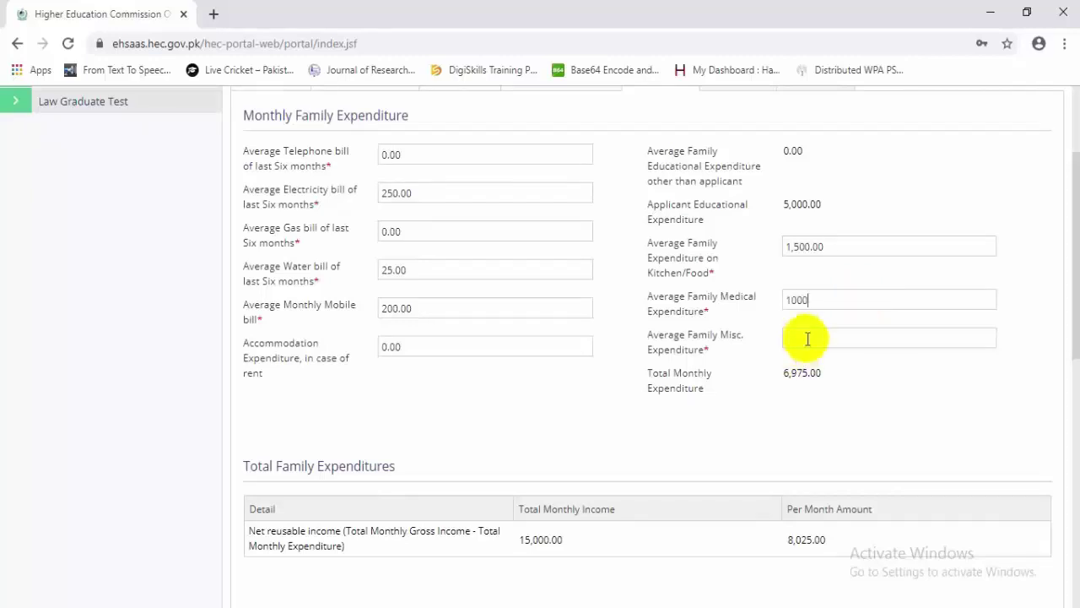
{"action": "left_click", "coordinate": [808, 338]}
{"action": "type", "text": "250"}
{"action": "scroll", "coordinate": [578, 426], "scroll_direction": "down", "scroll_amount": 4}
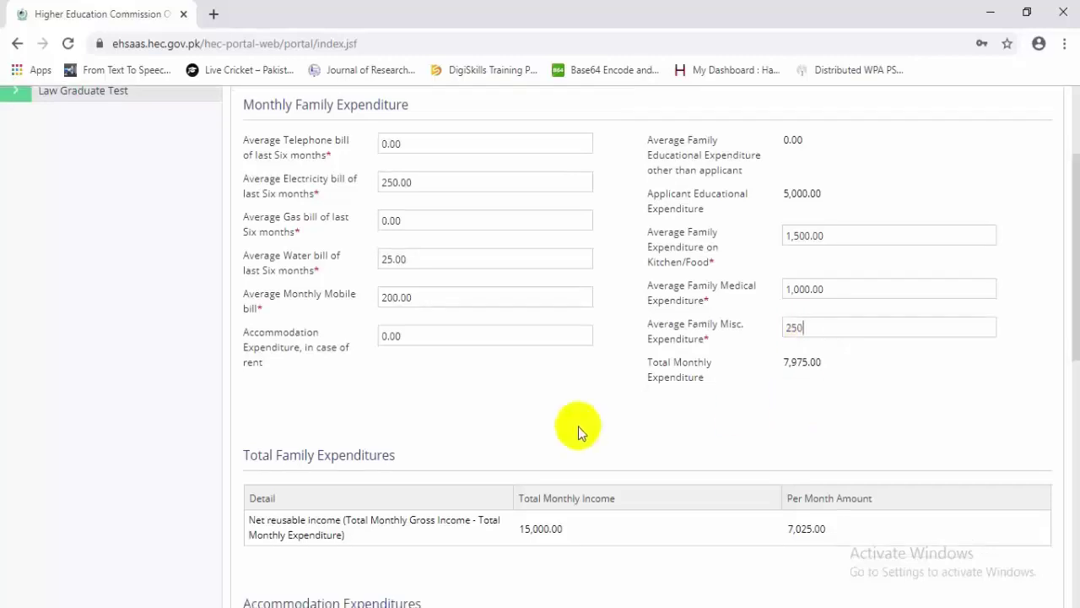
{"action": "left_click", "coordinate": [513, 261]}
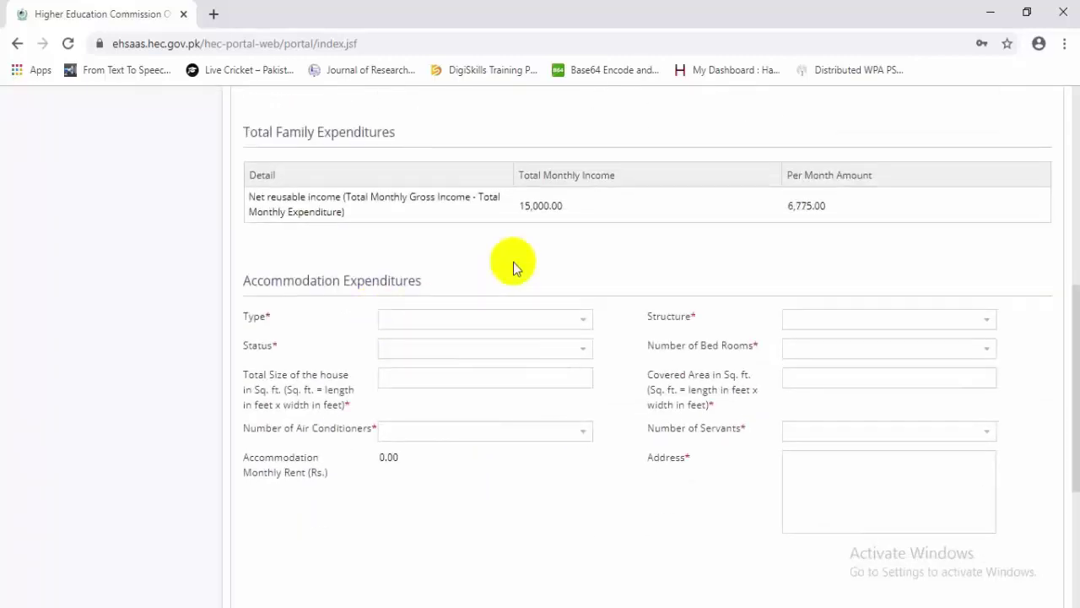
Set accommodation type to Town House, structure to Pucca House and bedrooms to 1-2
{"action": "left_click", "coordinate": [585, 325]}
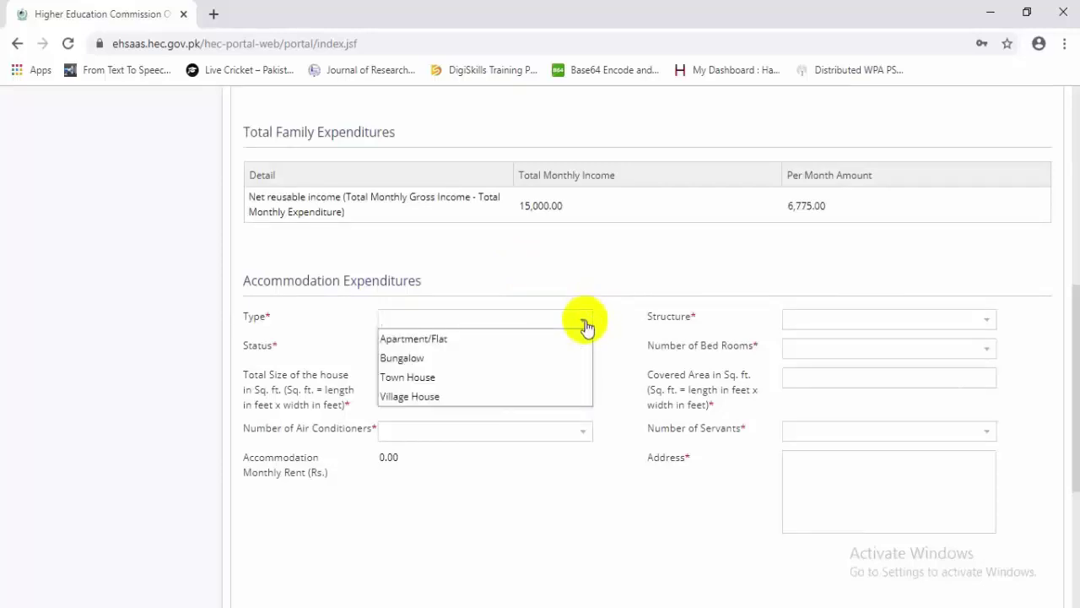
{"action": "left_click", "coordinate": [506, 384]}
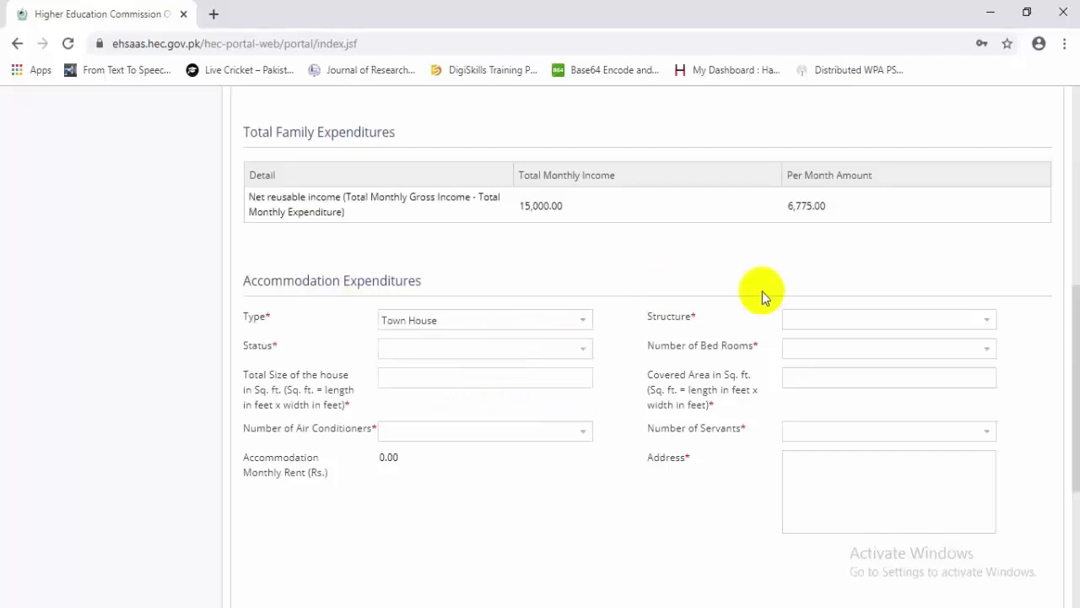
{"action": "left_click", "coordinate": [987, 325]}
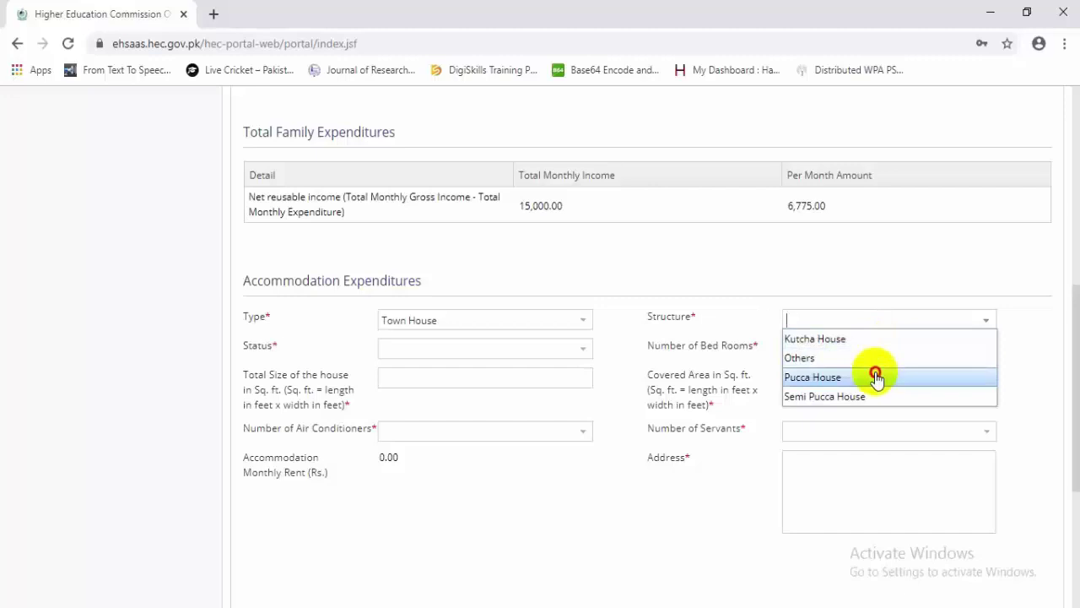
{"action": "left_click", "coordinate": [875, 377]}
{"action": "left_click", "coordinate": [851, 344]}
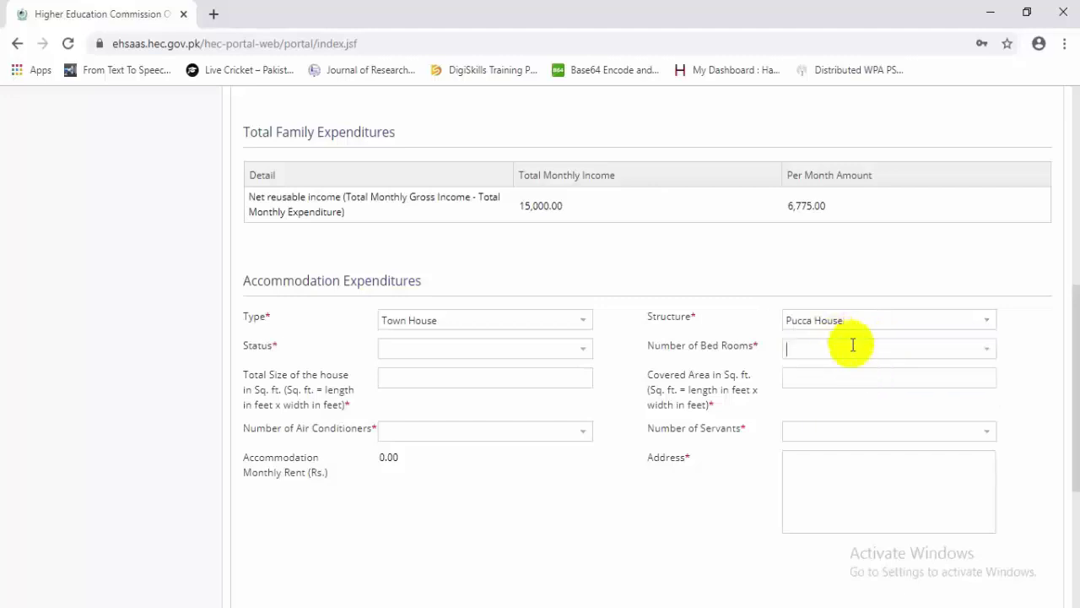
{"action": "left_click", "coordinate": [987, 352]}
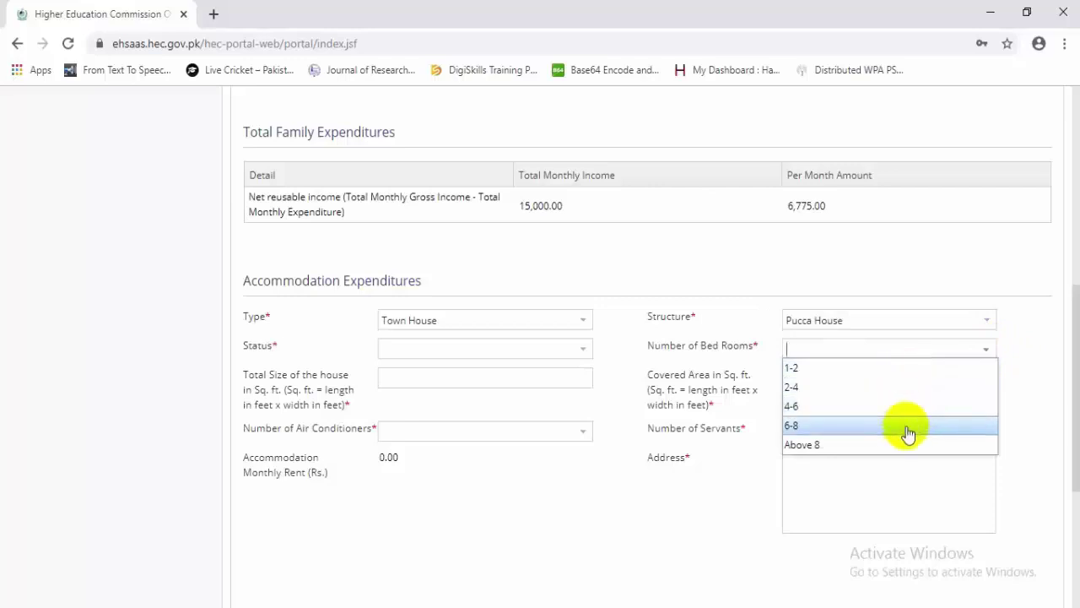
{"action": "left_click", "coordinate": [904, 369]}
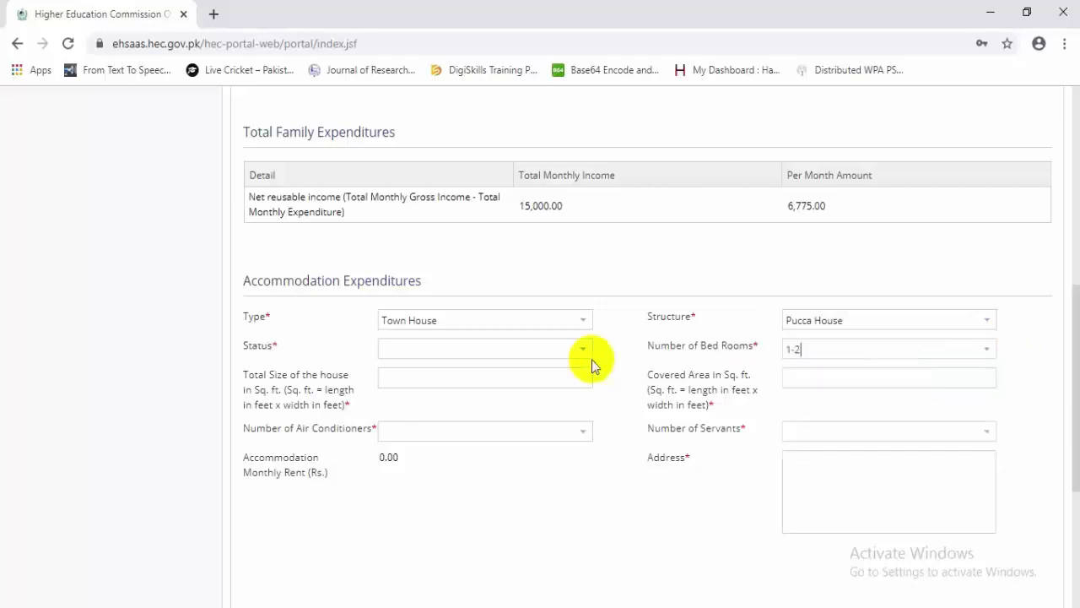
Enter 250 for total size and covered area, set air conditioners to 1-2 and servants to 0
{"action": "left_click", "coordinate": [452, 378]}
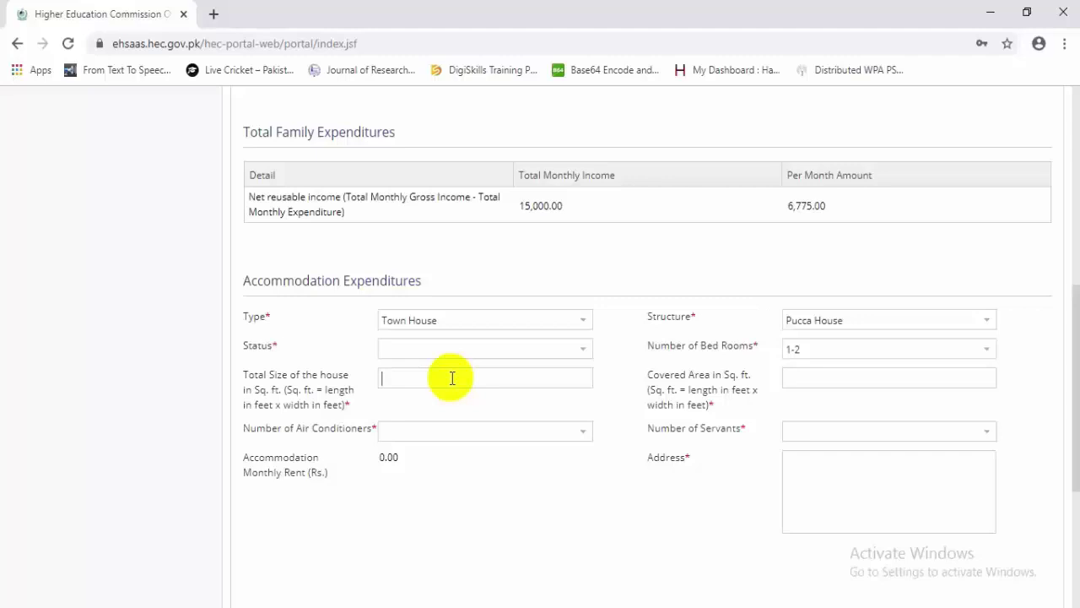
{"action": "type", "text": "250"}
{"action": "key", "text": "Tab"}
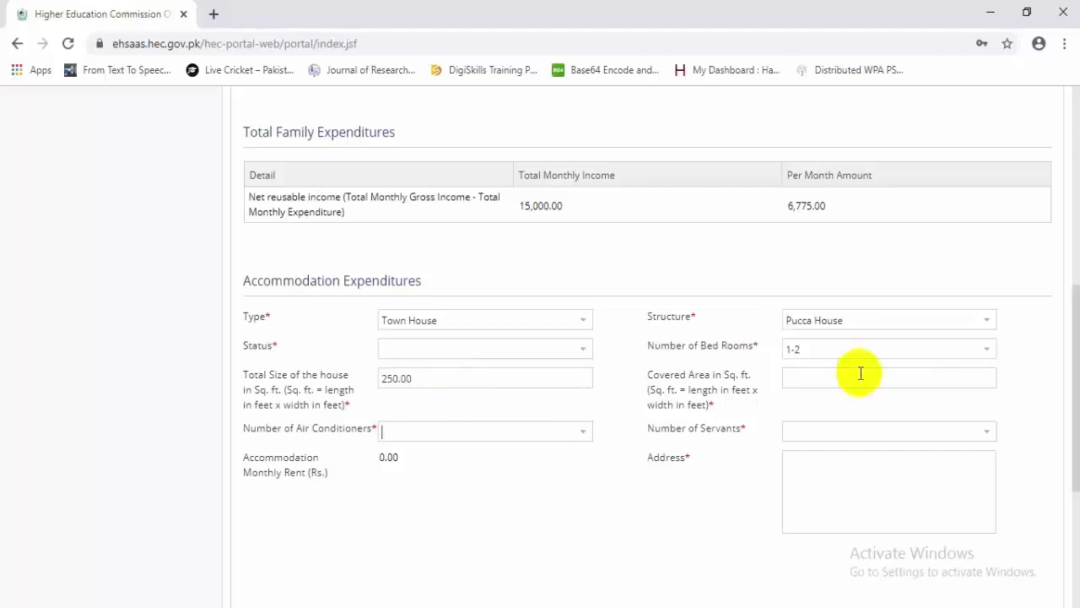
{"action": "left_click", "coordinate": [854, 380]}
{"action": "type", "text": "250"}
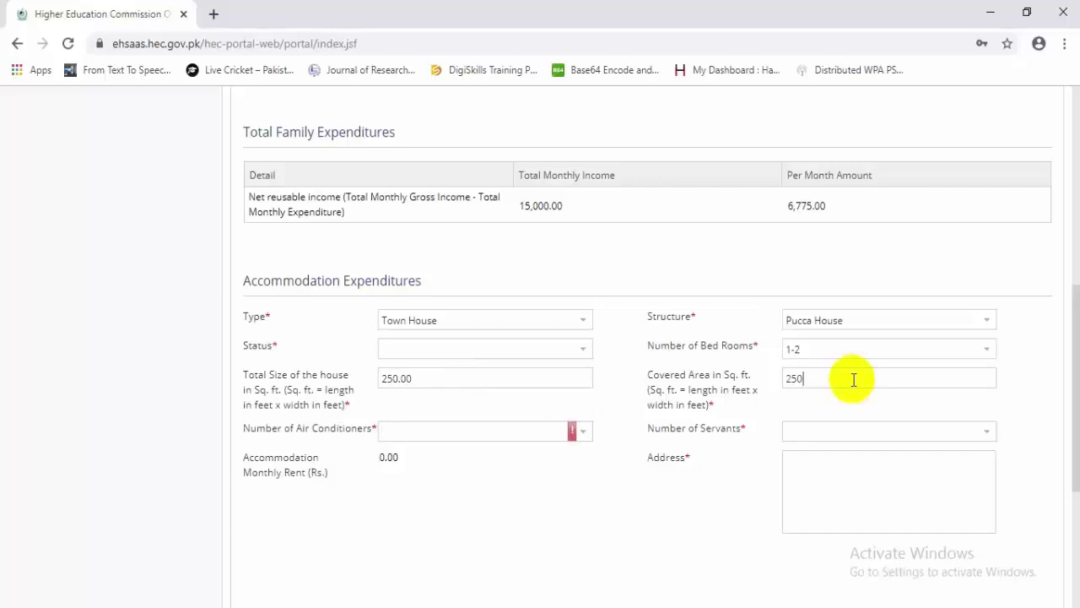
{"action": "left_click", "coordinate": [591, 437]}
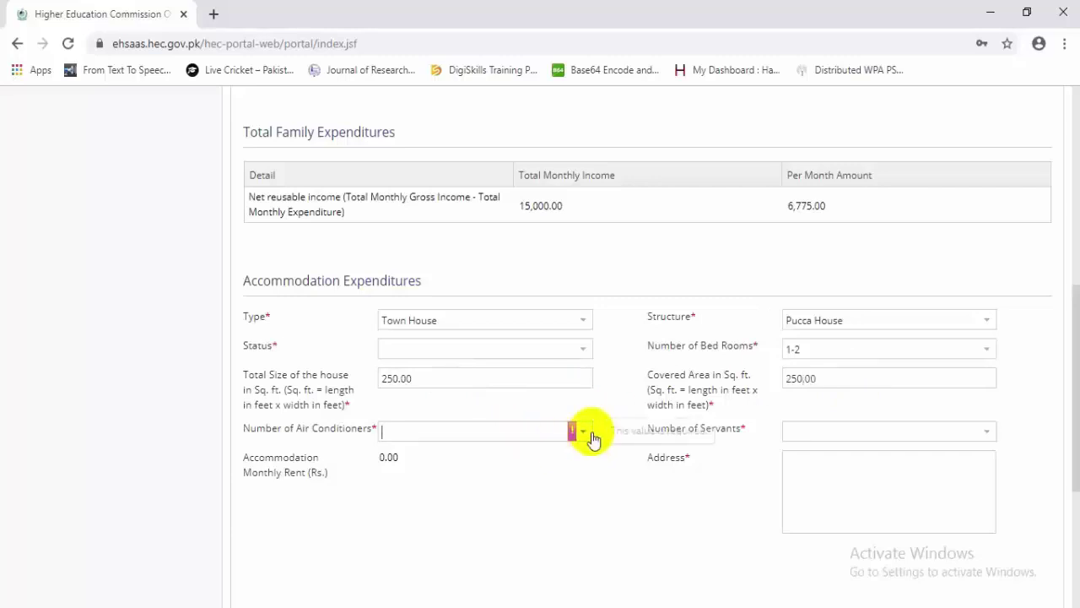
{"action": "left_click", "coordinate": [591, 437]}
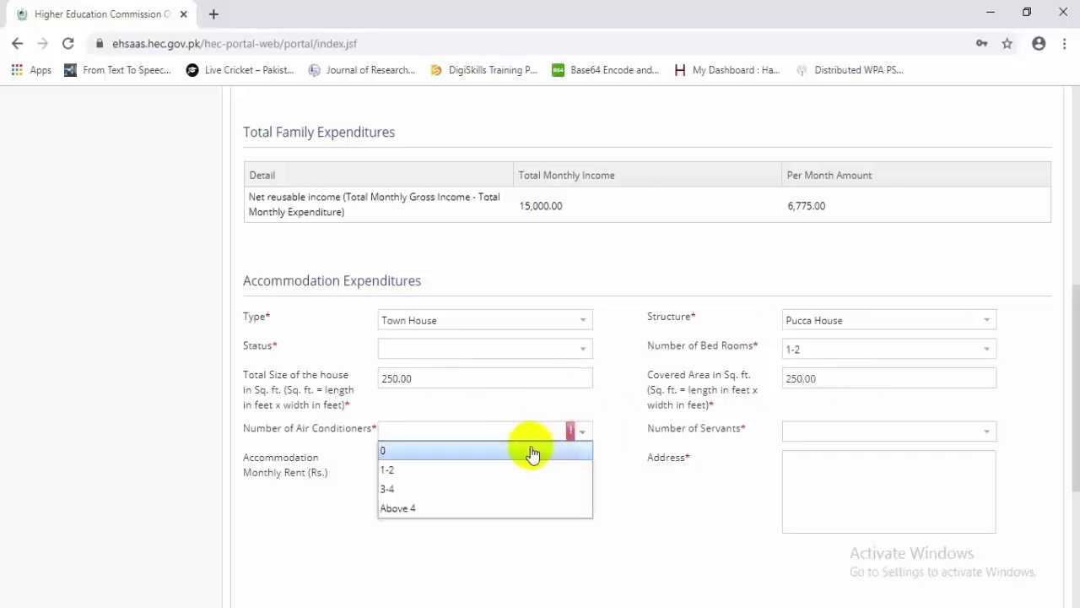
{"action": "left_click", "coordinate": [530, 449]}
{"action": "left_click", "coordinate": [584, 434]}
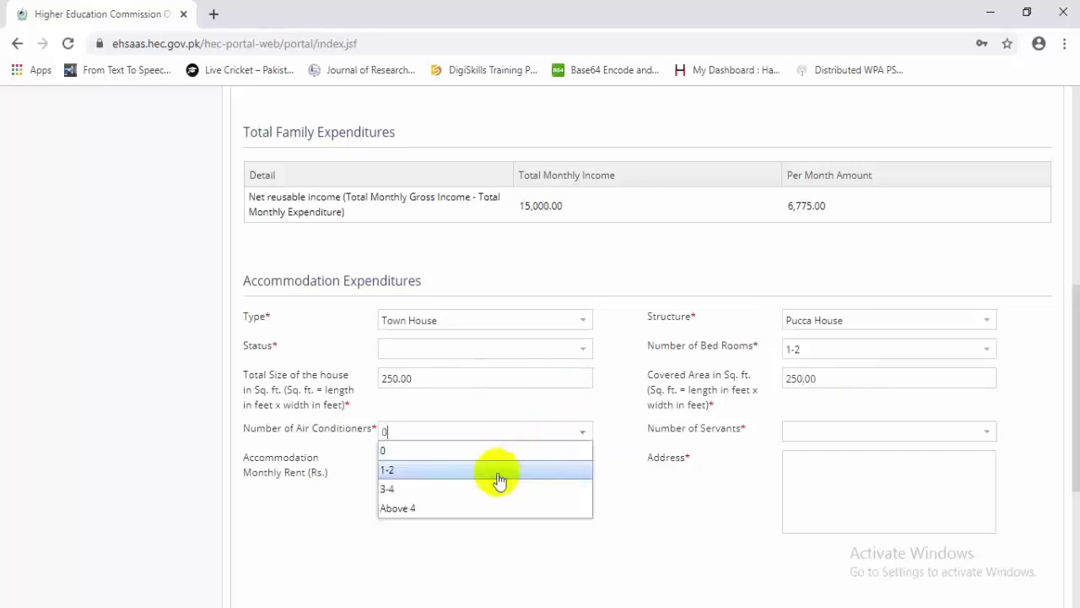
{"action": "left_click", "coordinate": [497, 475]}
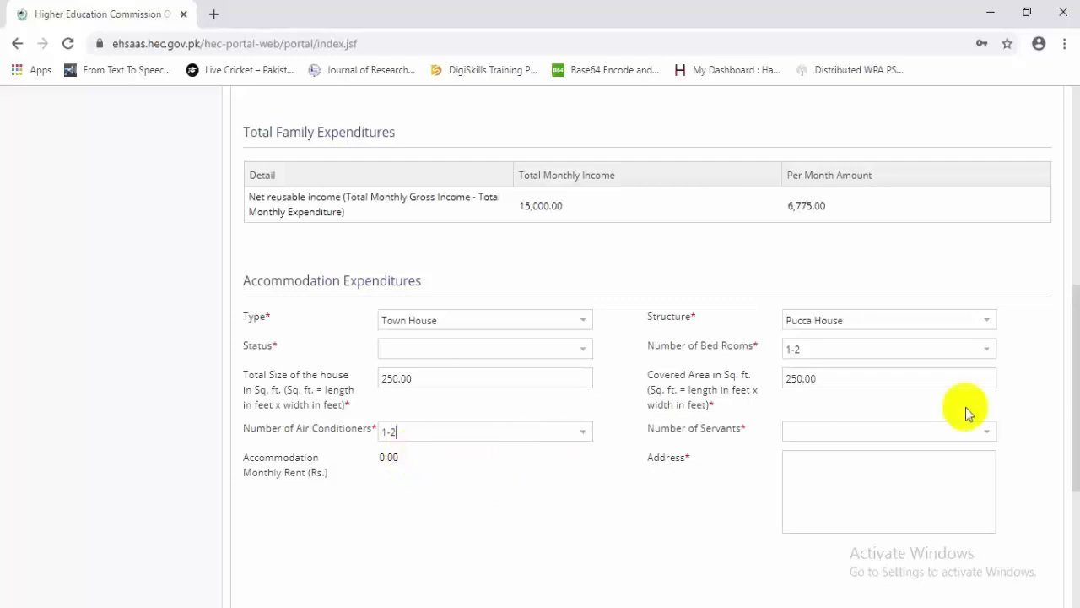
{"action": "left_click", "coordinate": [983, 433]}
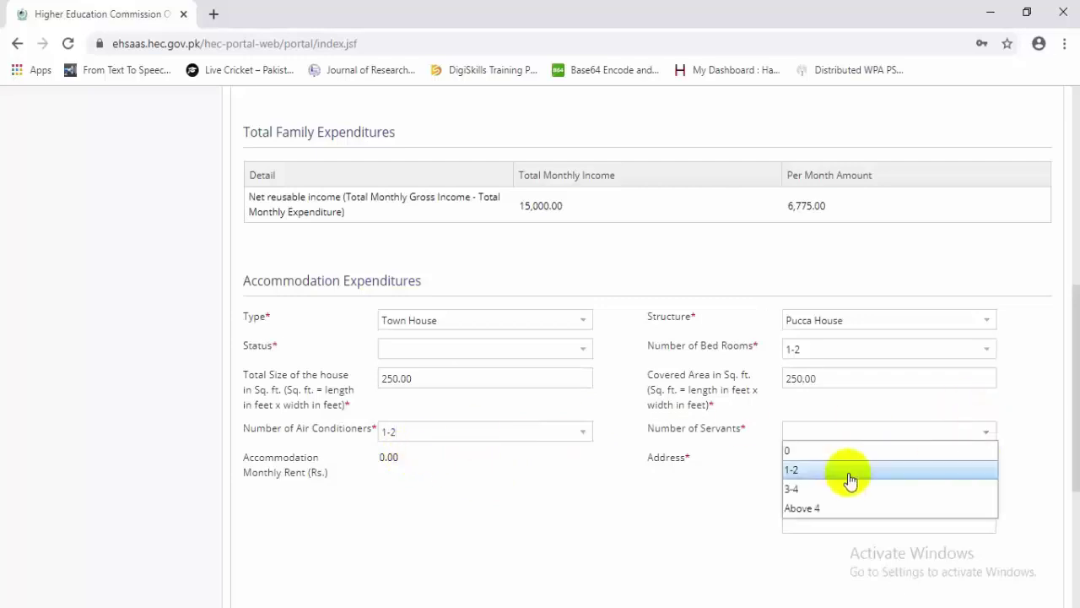
{"action": "left_click", "coordinate": [813, 449]}
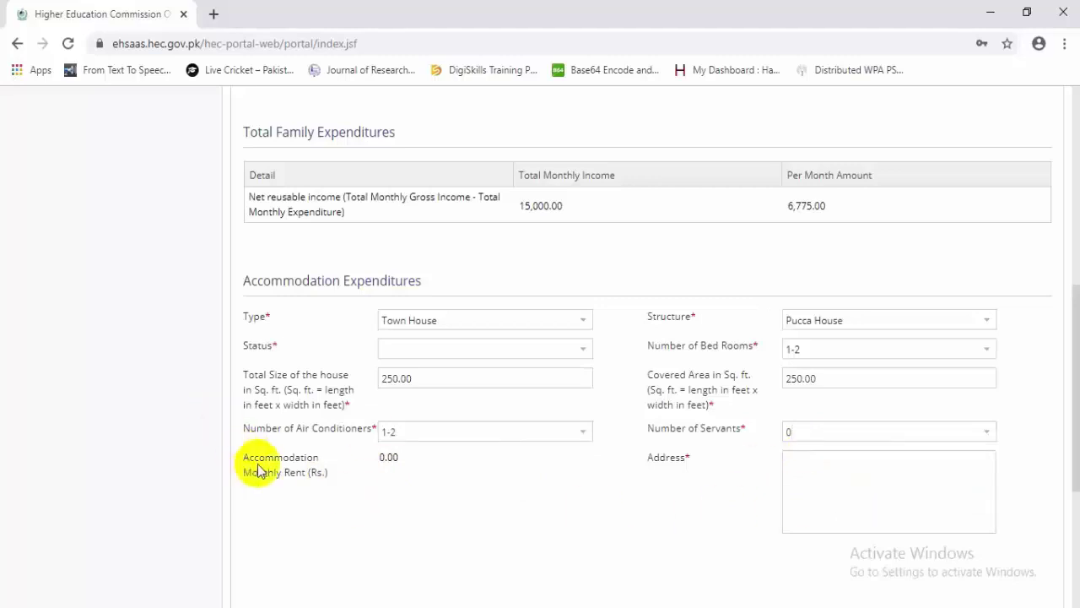
{"action": "scroll", "coordinate": [322, 460], "scroll_direction": "up", "scroll_amount": 5}
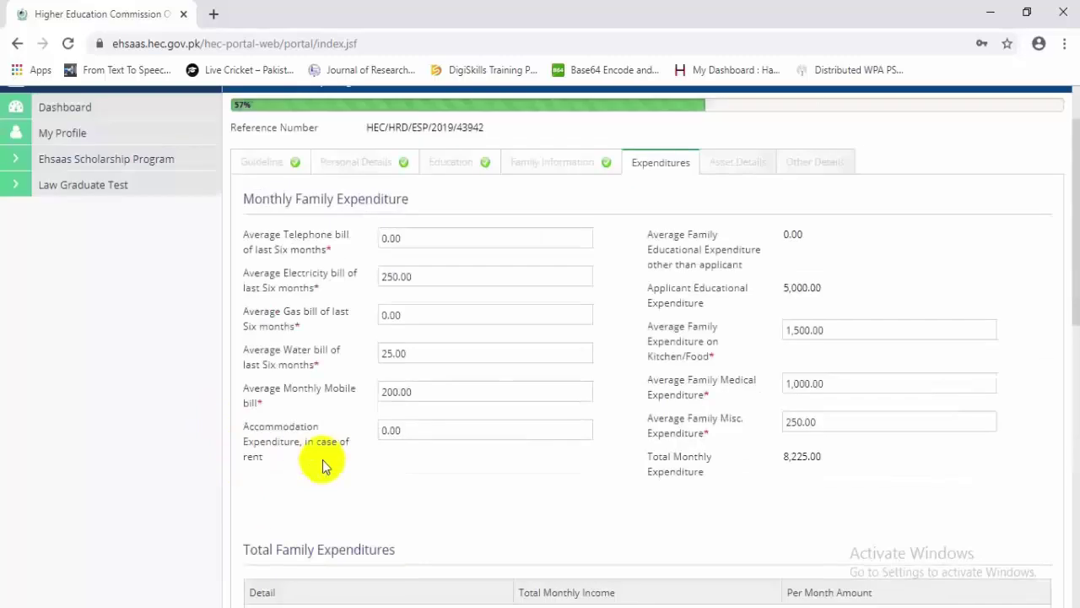
{"action": "scroll", "coordinate": [323, 460], "scroll_direction": "down", "scroll_amount": 1}
{"action": "scroll", "coordinate": [322, 460], "scroll_direction": "down", "scroll_amount": 5}
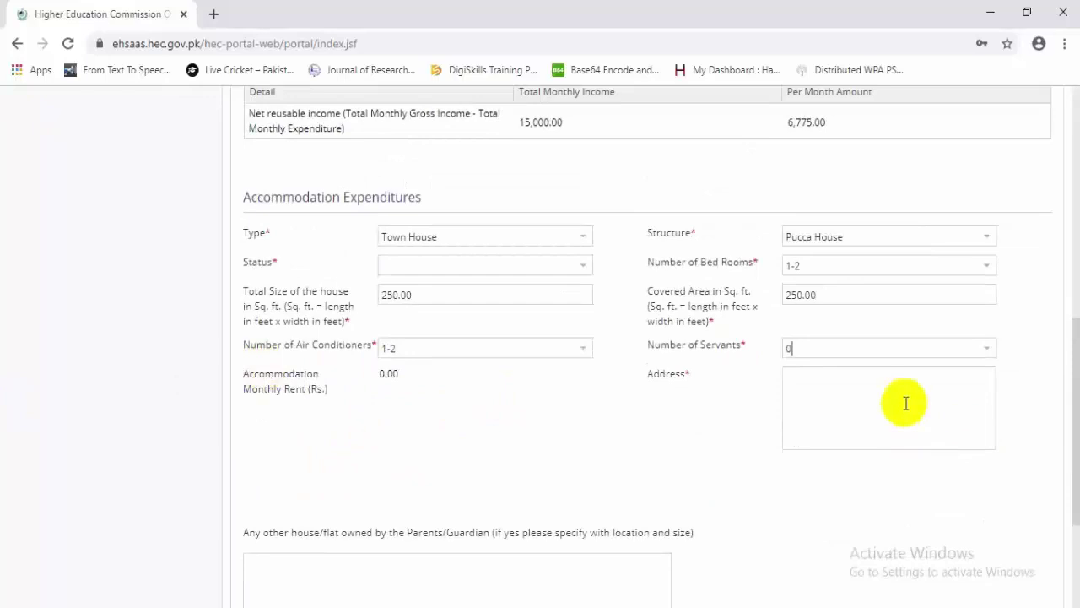
Finish typing the family's home address in the Address box, fixing the typos
{"action": "type", "text": "Basti Kachi /"}
{"action": "key", "text": "BackSpace"}
{"action": "key", "text": "BackSpace"}
{"action": "key", "text": "BackSpace"}
{"action": "key", "text": "BackSpace"}
{"action": "key", "text": "BackSpace"}
{"action": "key", "text": "BackSpace"}
{"action": "key", "text": "BackSpace"}
{"action": "key", "text": "BackSpace"}
{"action": "key", "text": "BackSpace"}
{"action": "key", "text": "BackSpace"}
{"action": "key", "text": "BackSpace"}
{"action": "key", "text": "BackSpace"}
{"action": "key", "text": "BackSpace"}
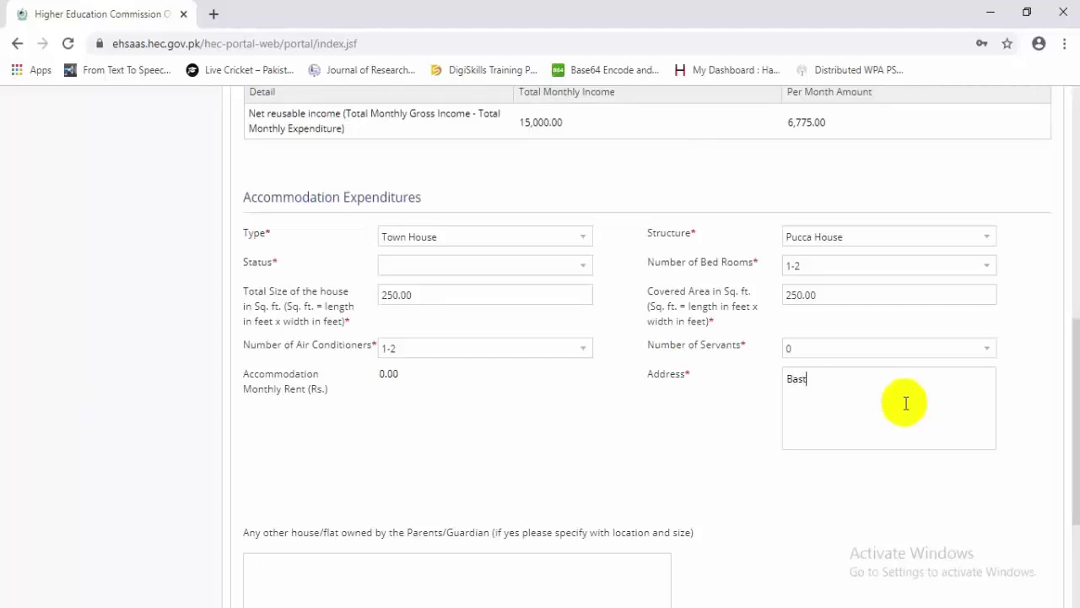
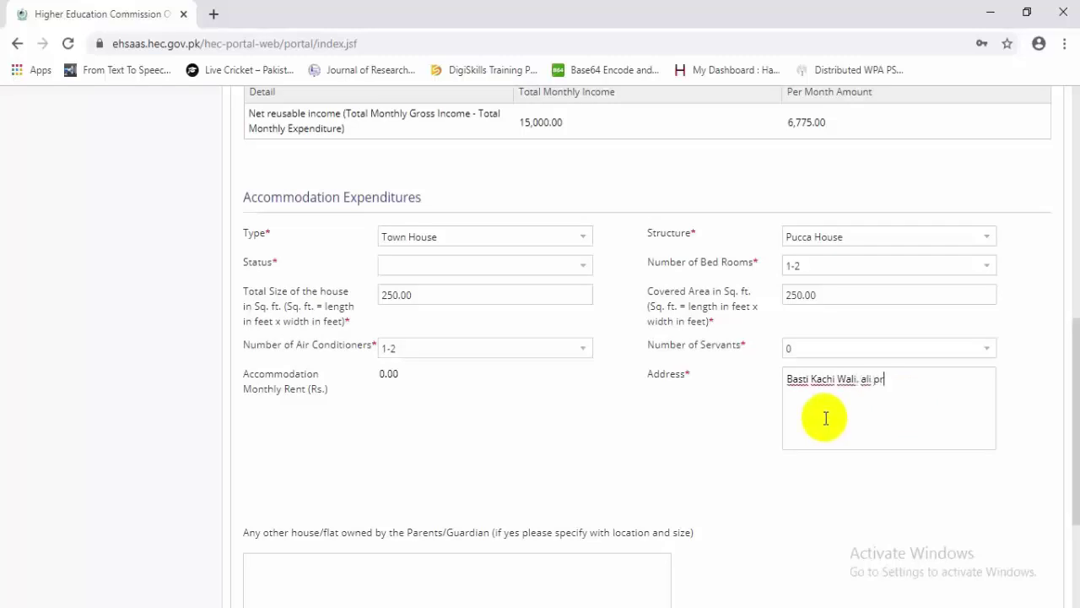
Enter N/A for any other house or flat owned by the parents and submit the expenditures
{"action": "scroll", "coordinate": [779, 473], "scroll_direction": "down", "scroll_amount": 3}
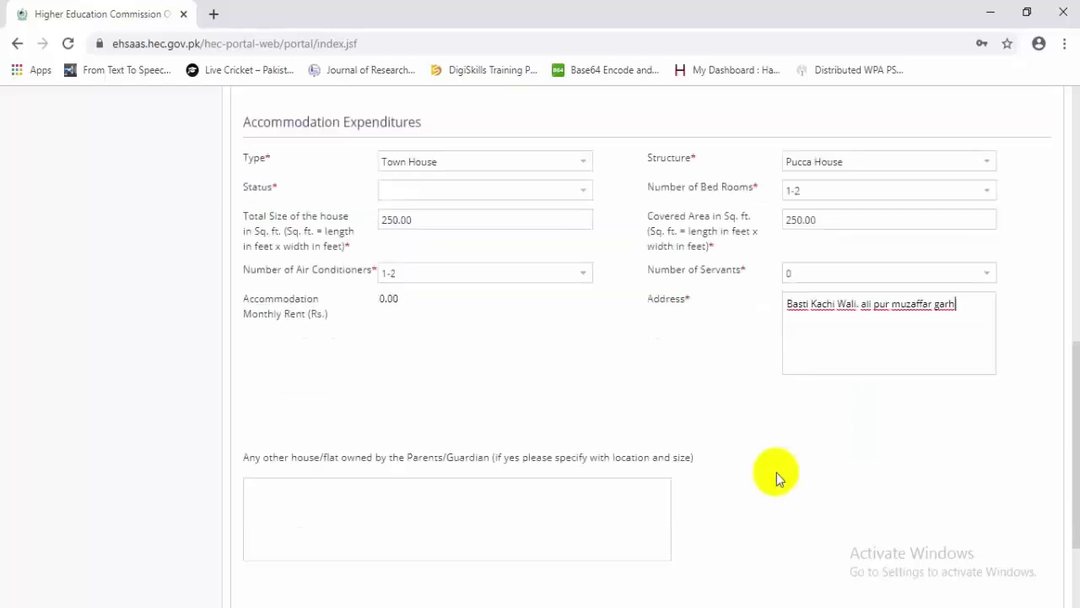
{"action": "left_click", "coordinate": [320, 358]}
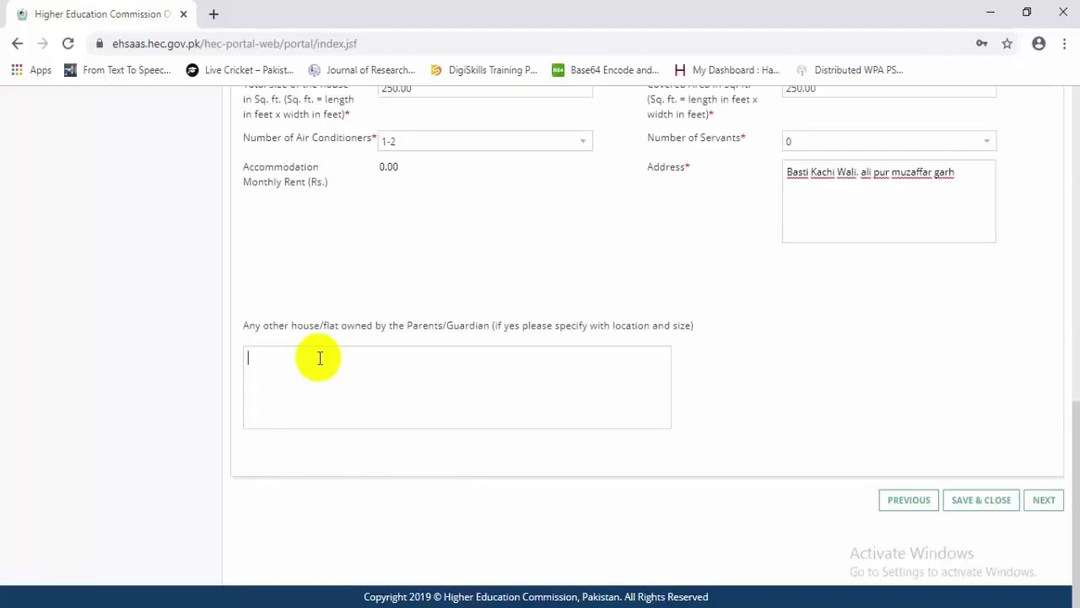
{"action": "type", "text": "N/A"}
{"action": "left_click", "coordinate": [1034, 503]}
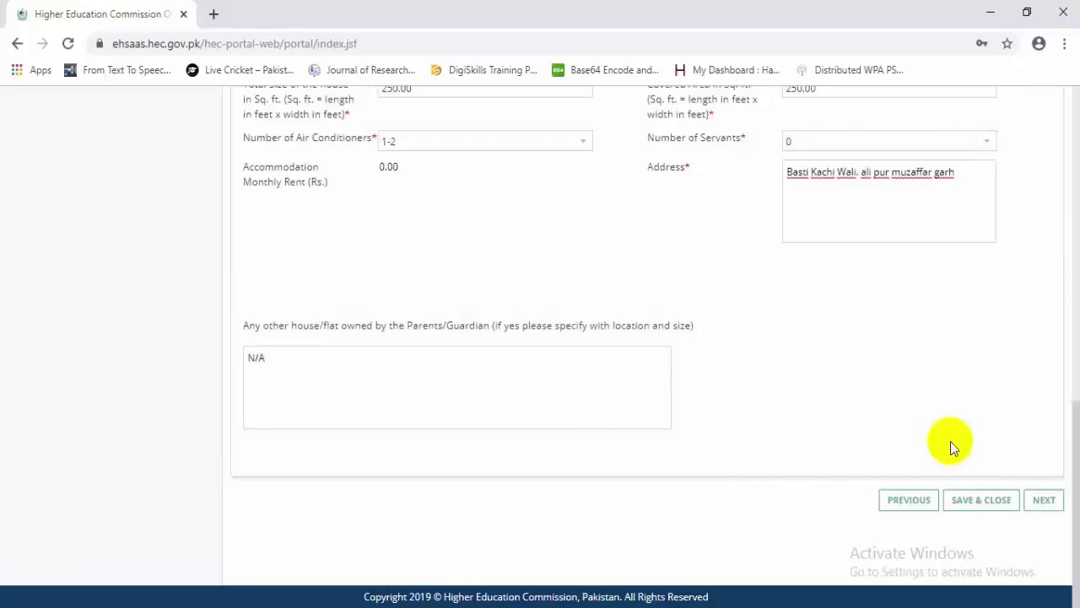
Inspect the flagged Status field and reconfirm Town House as the accommodation type
{"action": "scroll", "coordinate": [951, 448], "scroll_direction": "up", "scroll_amount": 5}
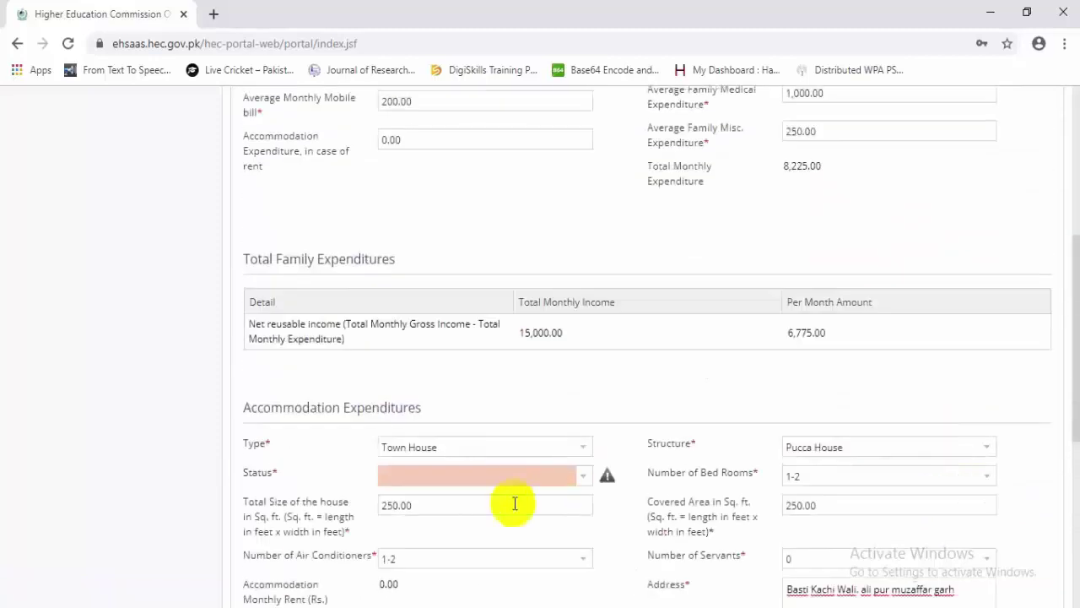
{"action": "left_click", "coordinate": [524, 478]}
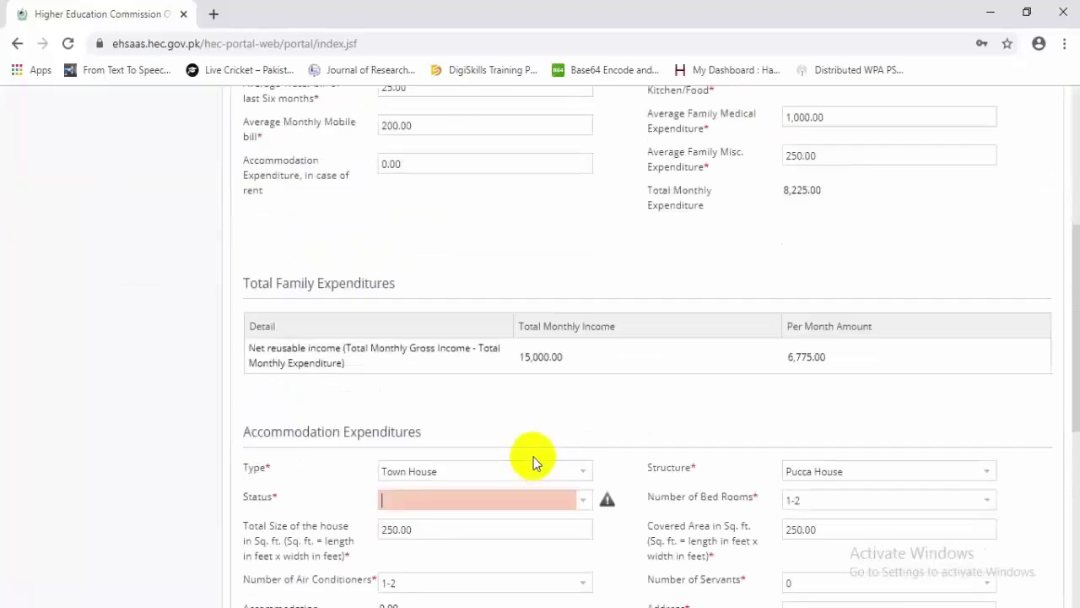
{"action": "scroll", "coordinate": [534, 456], "scroll_direction": "up", "scroll_amount": 2}
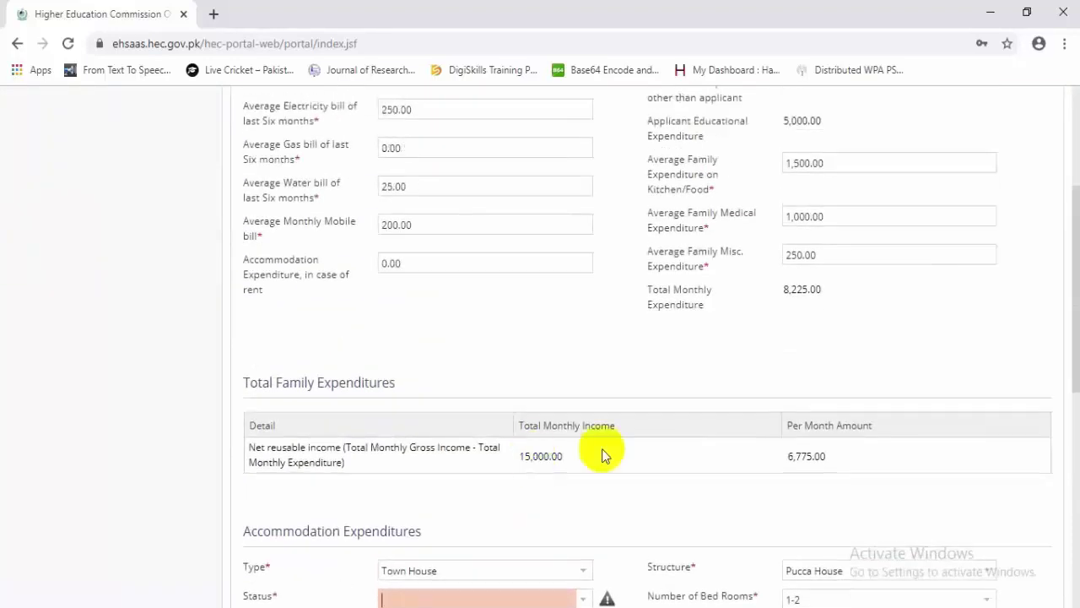
{"action": "scroll", "coordinate": [605, 450], "scroll_direction": "down", "scroll_amount": 3}
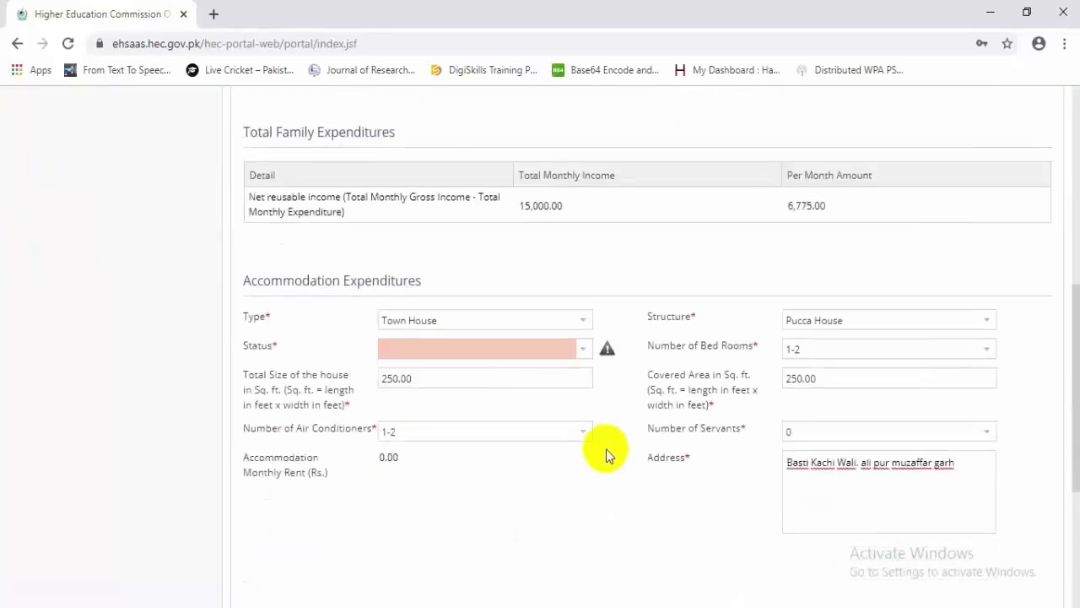
{"action": "left_click", "coordinate": [585, 323]}
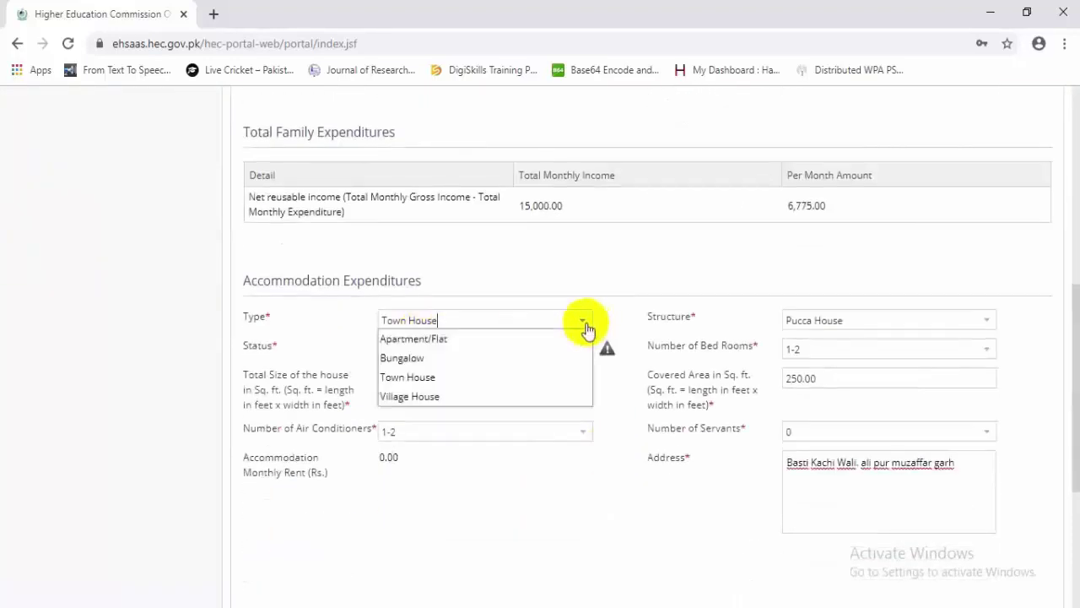
{"action": "left_click", "coordinate": [470, 376]}
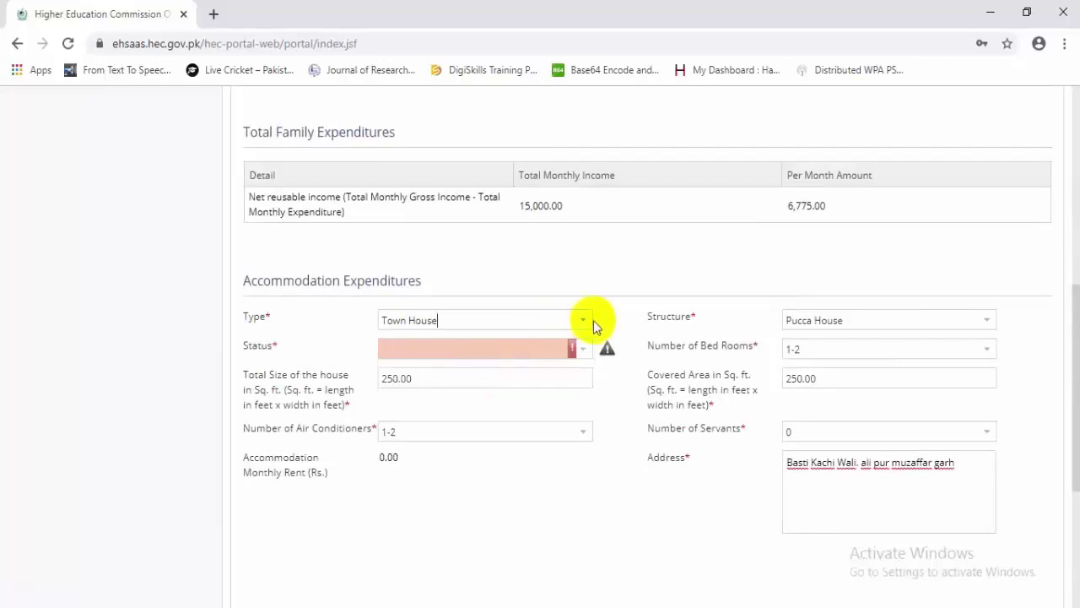
{"action": "left_click", "coordinate": [581, 321]}
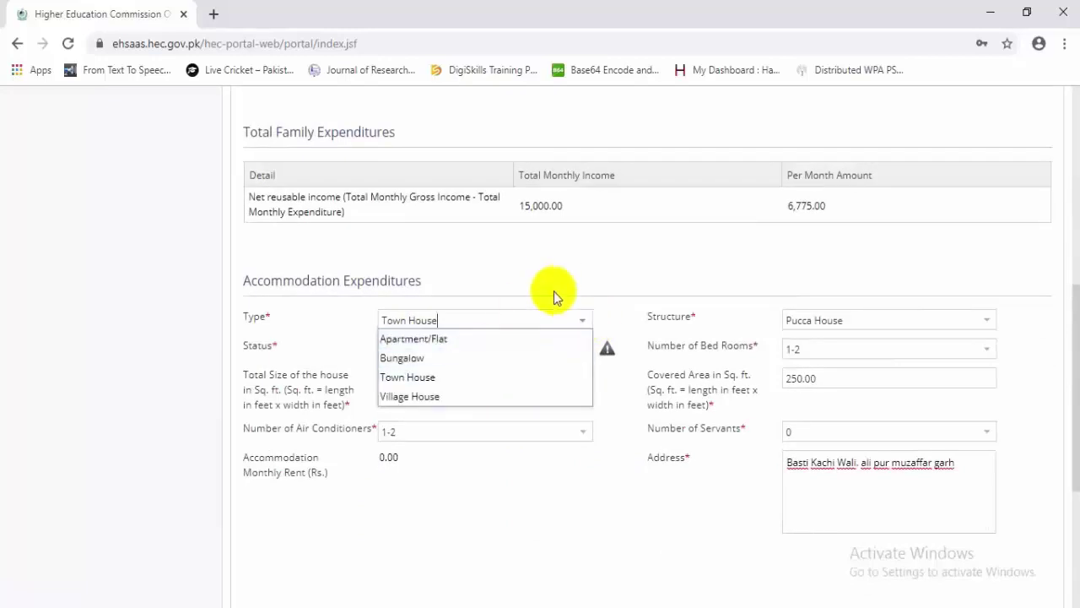
{"action": "left_click", "coordinate": [524, 377]}
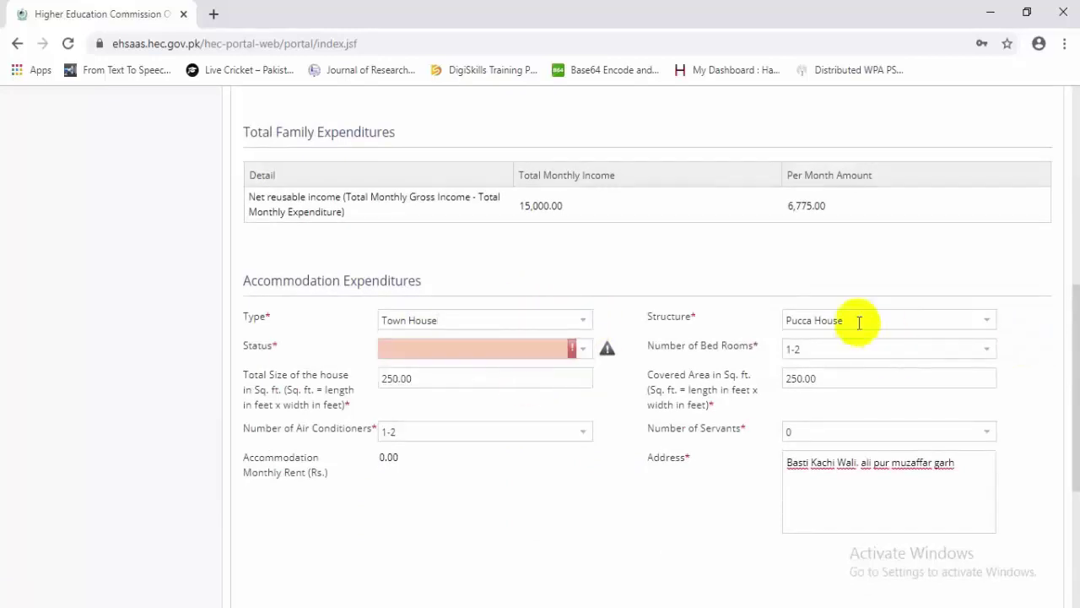
Keep Pucca House as the structure and set the accommodation status to Family Owned
{"action": "left_click", "coordinate": [857, 321]}
{"action": "left_click", "coordinate": [987, 324]}
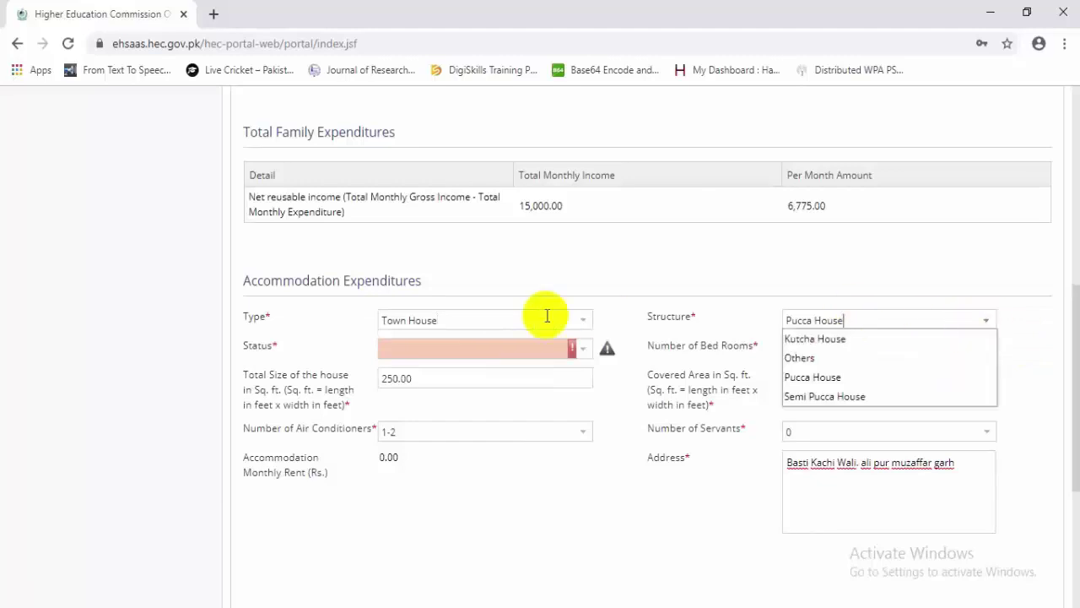
{"action": "left_click", "coordinate": [582, 353]}
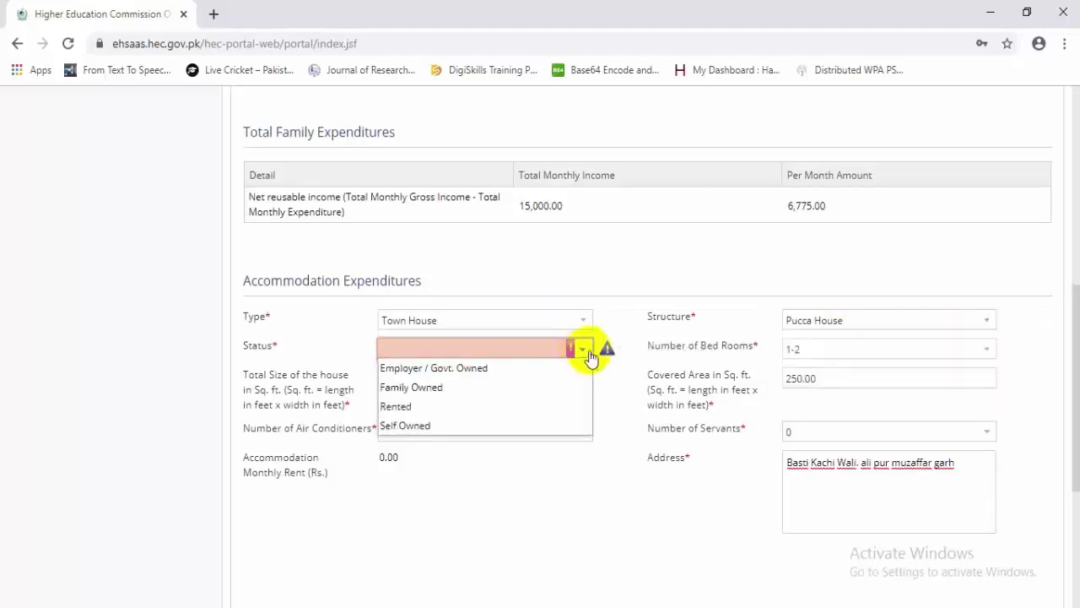
{"action": "left_click", "coordinate": [986, 322]}
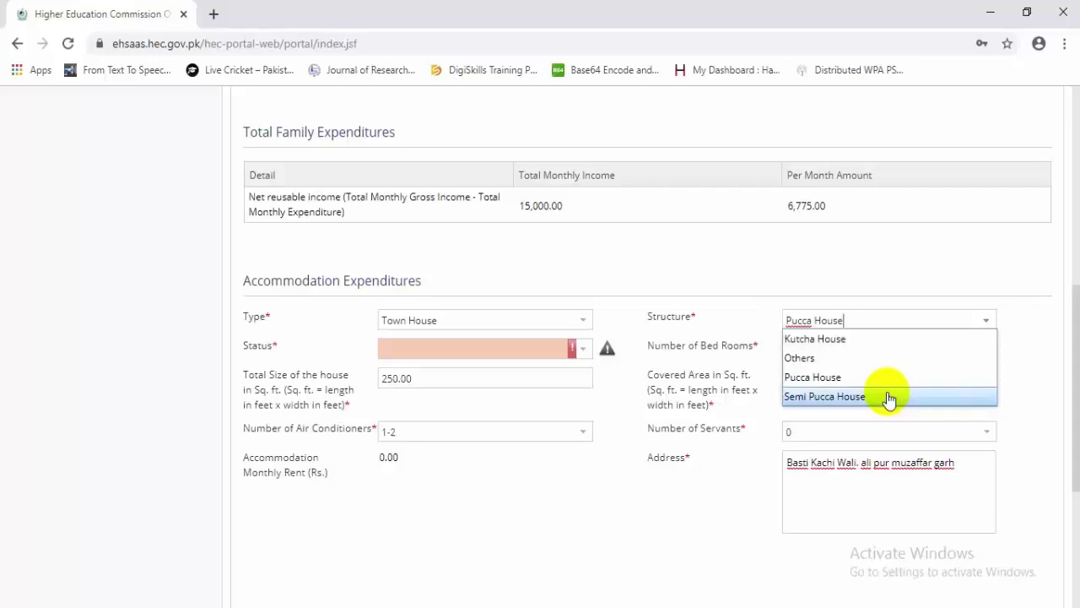
{"action": "left_click", "coordinate": [582, 348]}
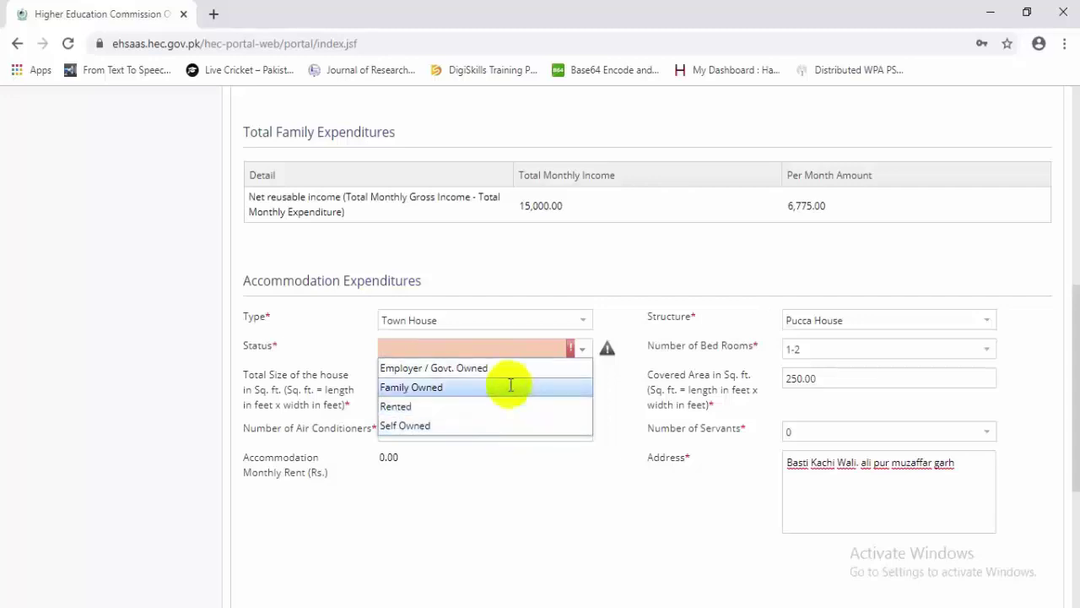
{"action": "left_click", "coordinate": [509, 386]}
{"action": "left_click", "coordinate": [458, 377]}
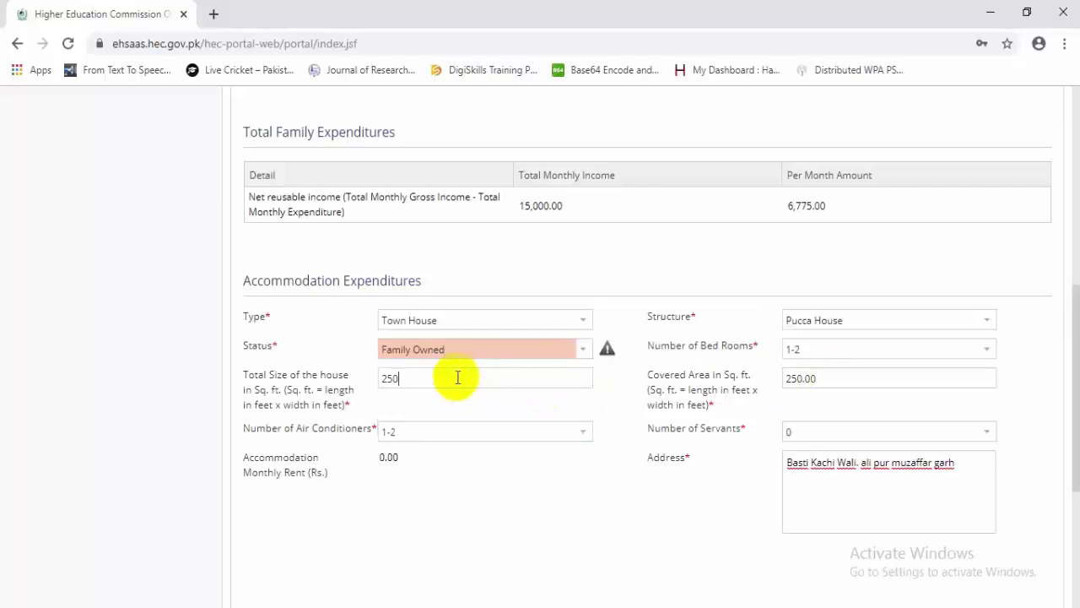
Re-enter total size as 250 and change the covered area to 200
{"action": "key", "text": "BackSpace"}
{"action": "key", "text": "BackSpace"}
{"action": "key", "text": "BackSpace"}
{"action": "type", "text": "250"}
{"action": "key", "text": "Tab"}
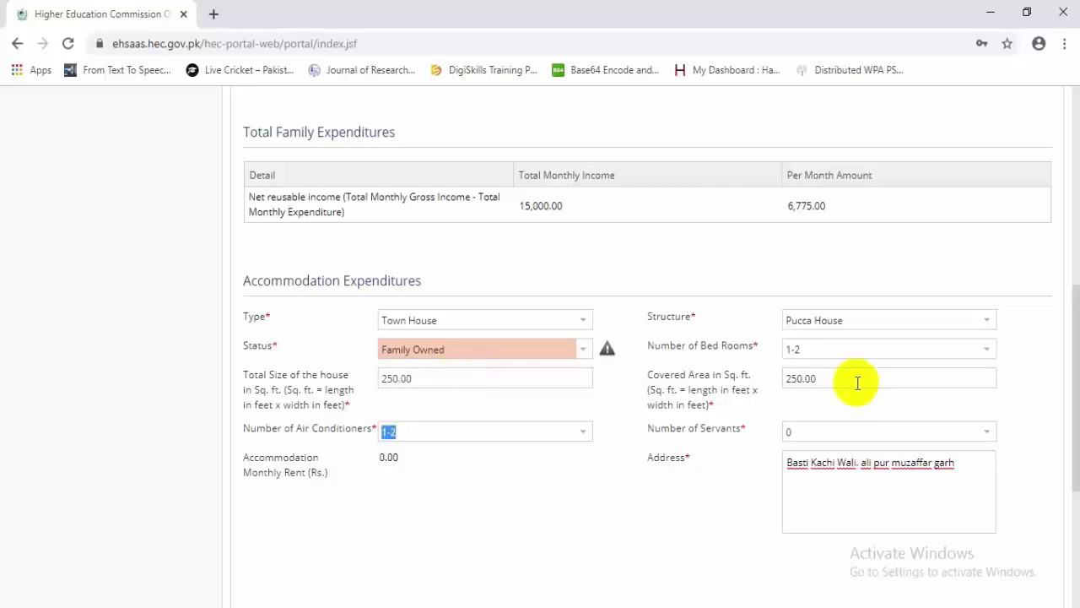
{"action": "left_click_drag", "start_coordinate": [855, 379], "coordinate": [663, 405]}
{"action": "type", "text": "200"}
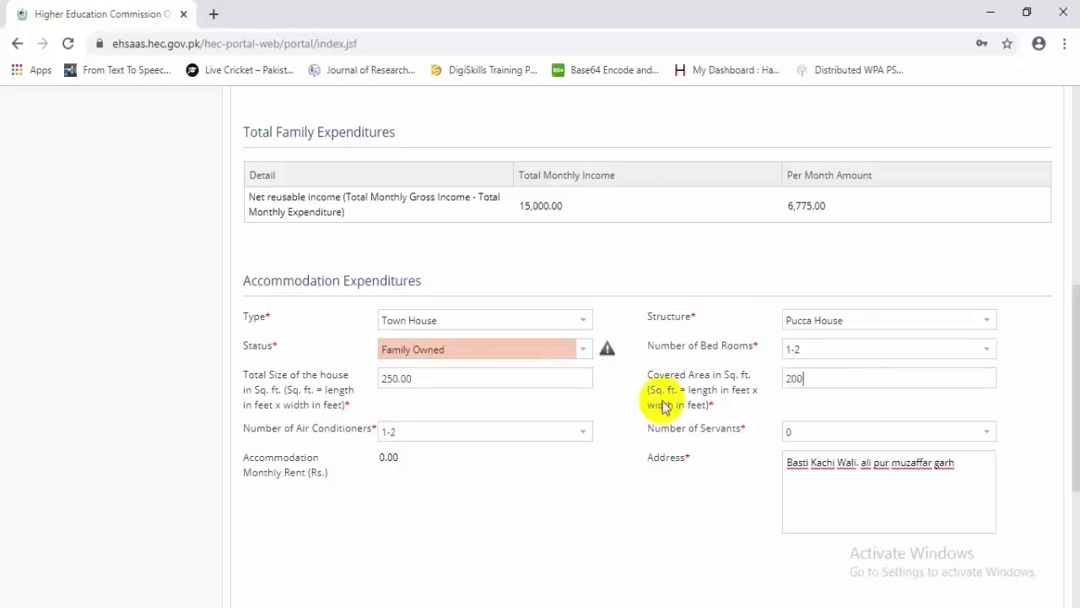
{"action": "key", "text": "Tab"}
Set air conditioners to 0 and keep the number of servants at 0
{"action": "left_click", "coordinate": [583, 443]}
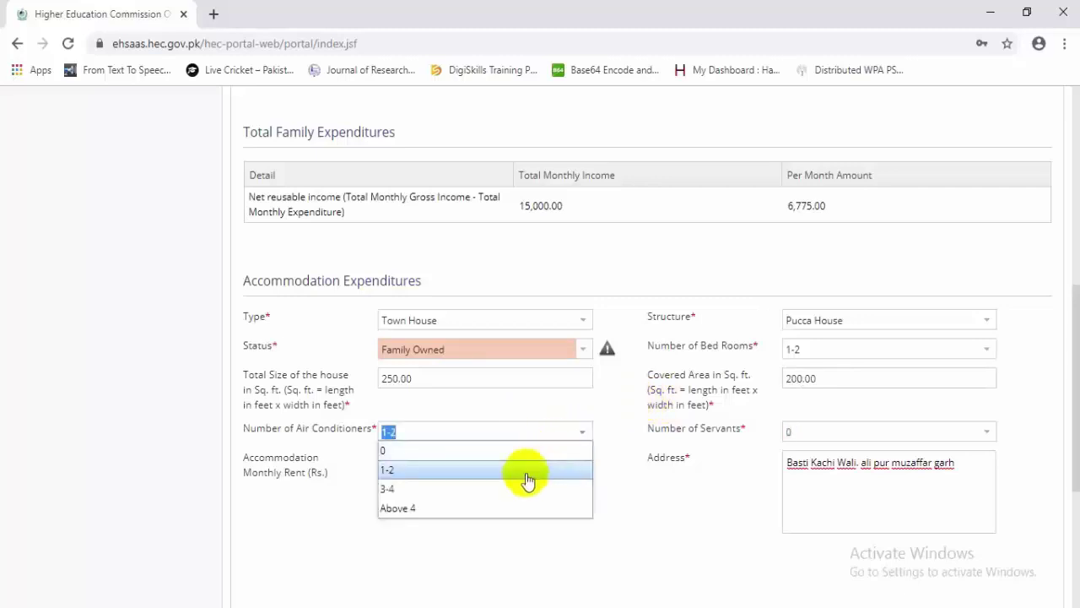
{"action": "left_click", "coordinate": [526, 474]}
{"action": "left_click", "coordinate": [586, 430]}
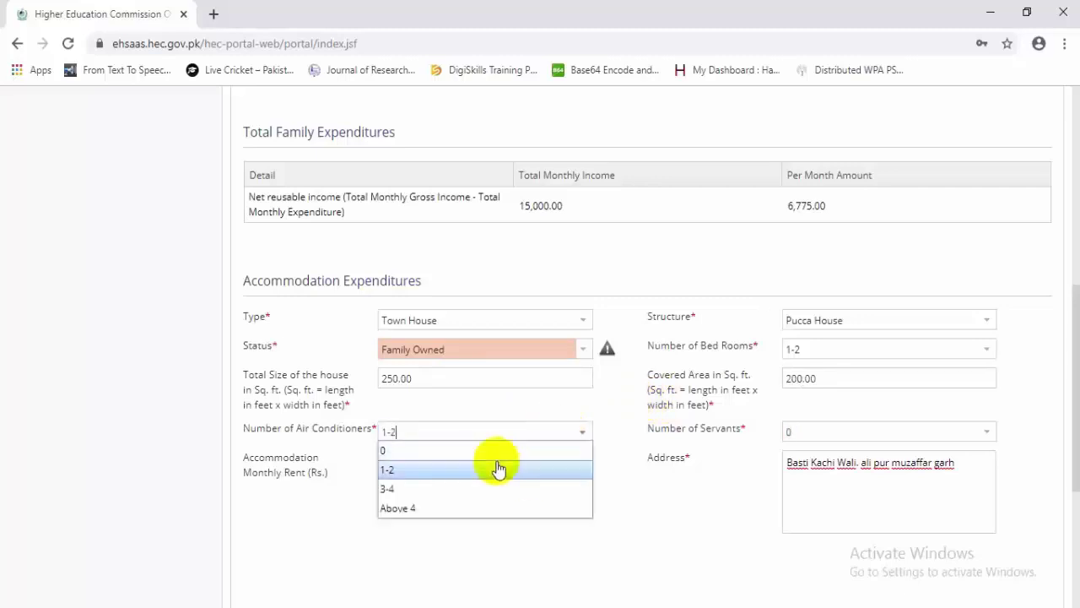
{"action": "left_click", "coordinate": [494, 452]}
{"action": "left_click", "coordinate": [985, 437]}
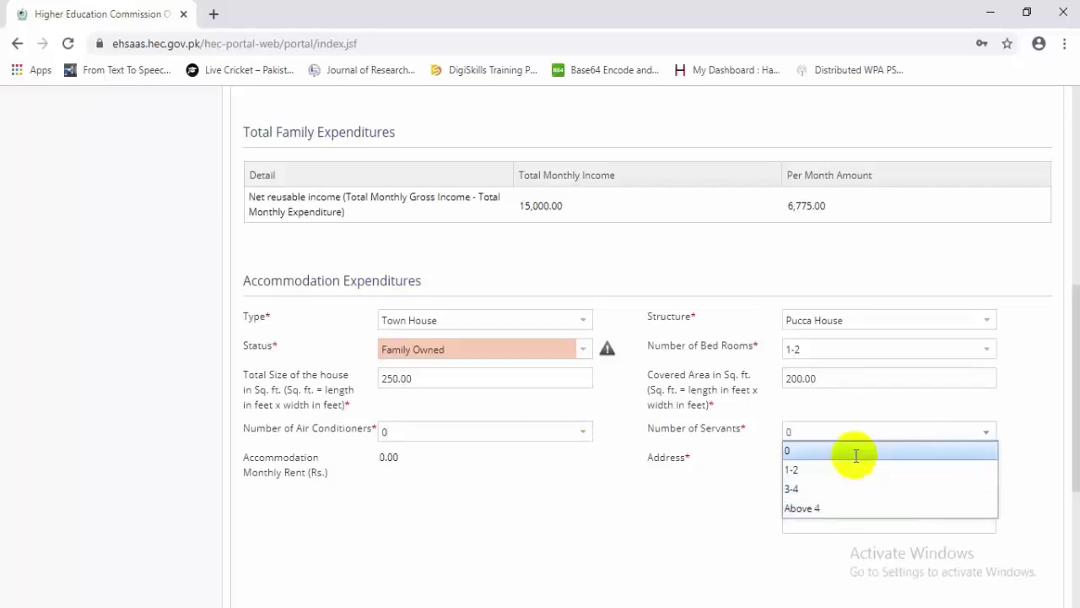
{"action": "left_click", "coordinate": [855, 456]}
Check the address text and the N/A entry for other houses owned by the parents
{"action": "left_click", "coordinate": [961, 464]}
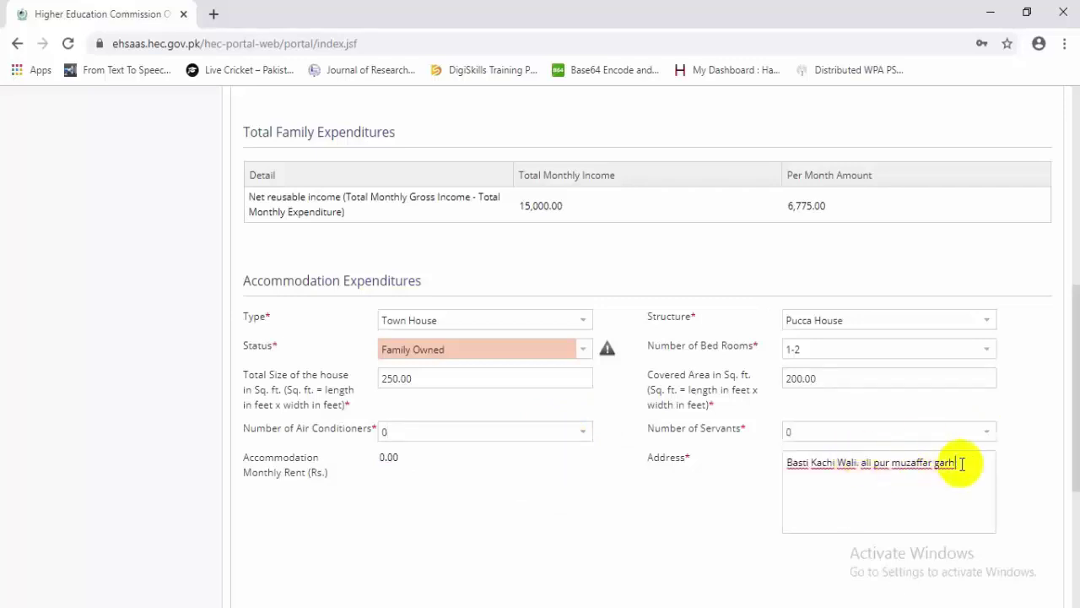
{"action": "scroll", "coordinate": [667, 494], "scroll_direction": "down", "scroll_amount": 3}
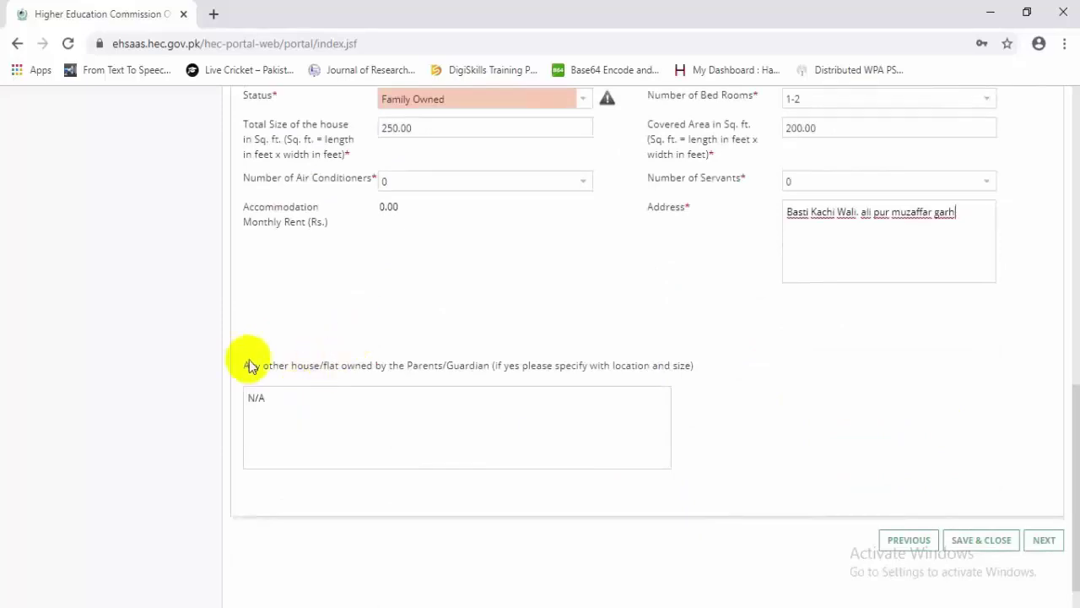
{"action": "left_click", "coordinate": [278, 401]}
{"action": "scroll", "coordinate": [811, 409], "scroll_direction": "up", "scroll_amount": 2}
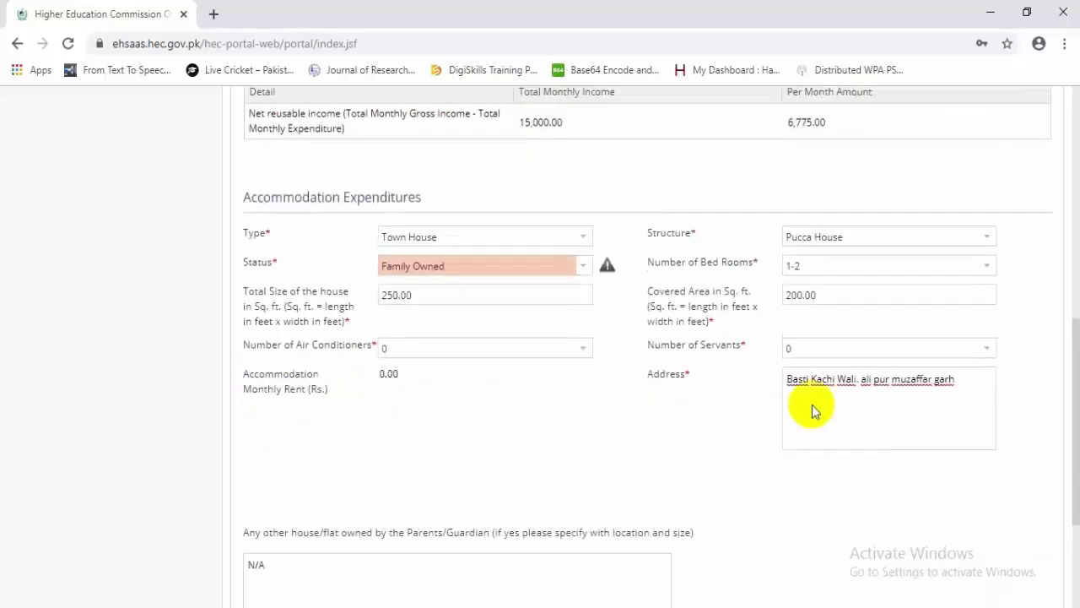
{"action": "scroll", "coordinate": [743, 403], "scroll_direction": "down", "scroll_amount": 3}
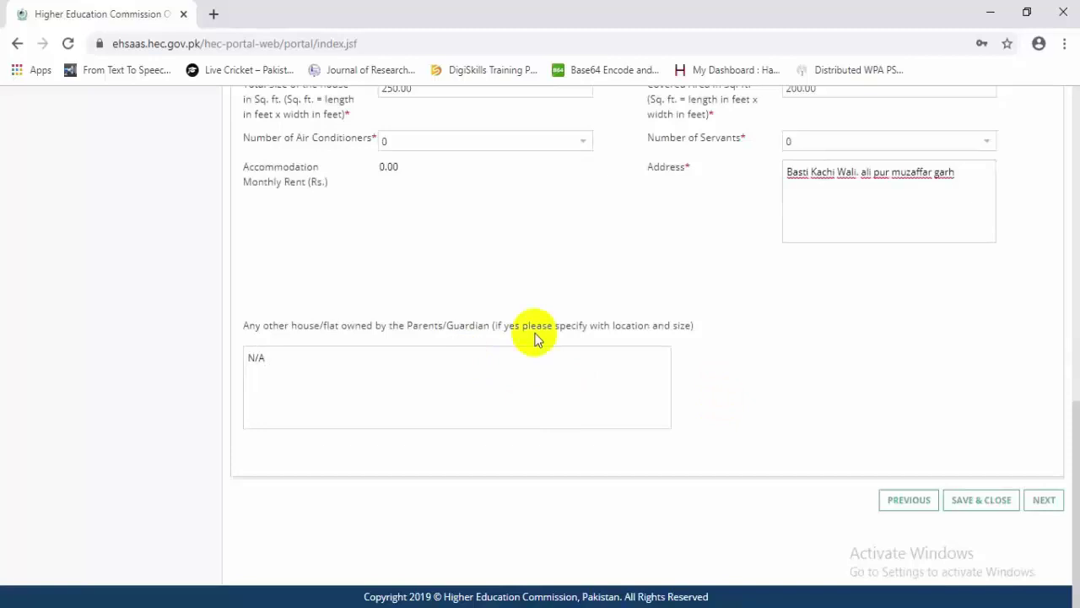
Submit the expenditures and continue to the Asset Details step, now at 71% complete
{"action": "left_click", "coordinate": [1045, 499]}
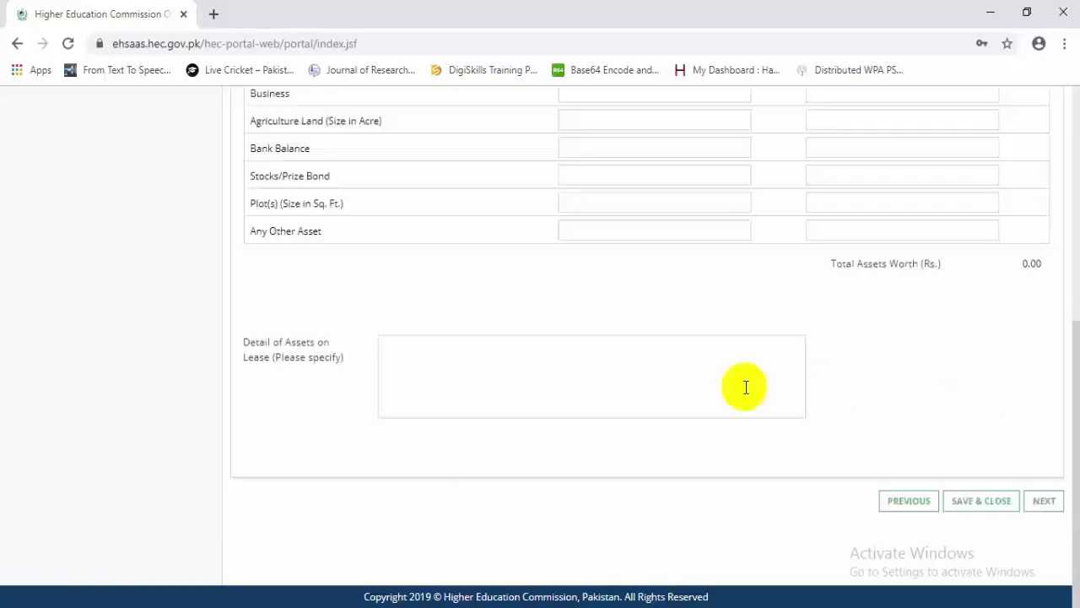
{"action": "scroll", "coordinate": [746, 386], "scroll_direction": "up", "scroll_amount": 4}
{"action": "scroll", "coordinate": [746, 386], "scroll_direction": "up", "scroll_amount": 1}
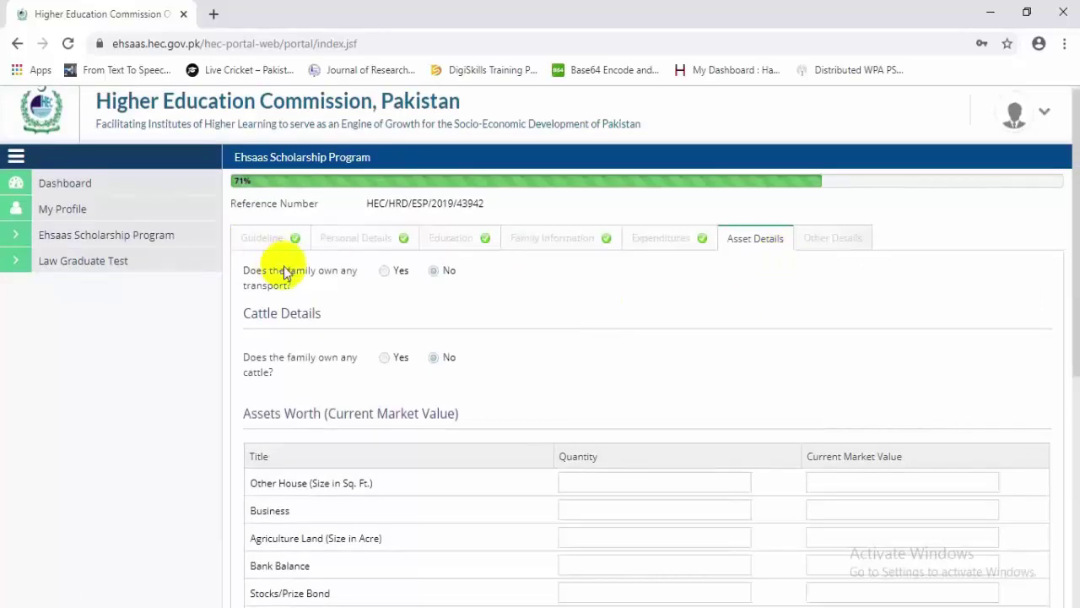
Answer Yes to owning transport and add a new transport row of type Car
{"action": "left_click", "coordinate": [391, 270]}
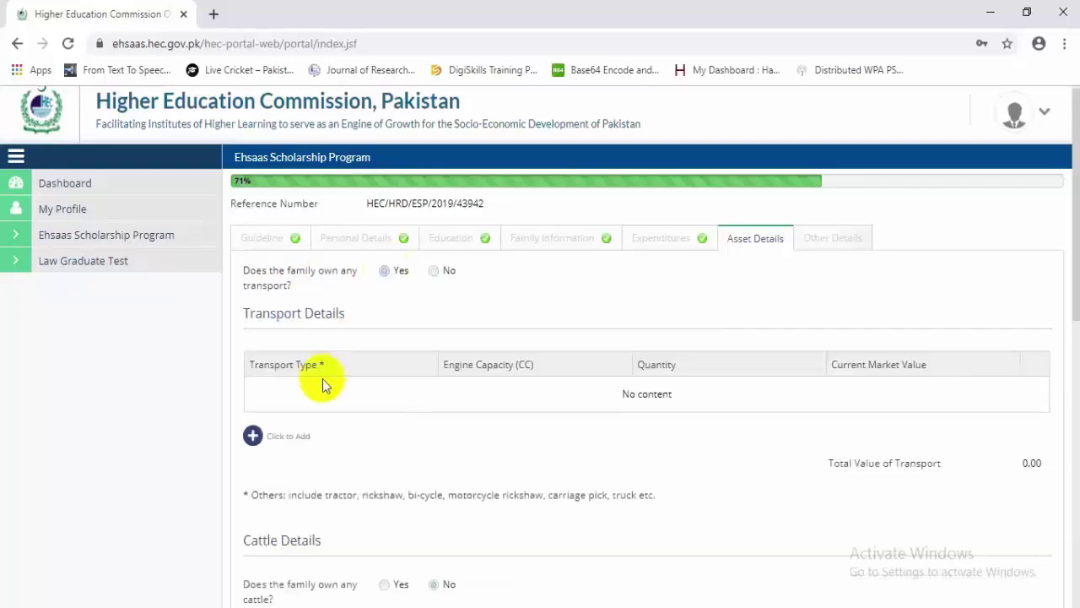
{"action": "left_click", "coordinate": [252, 436]}
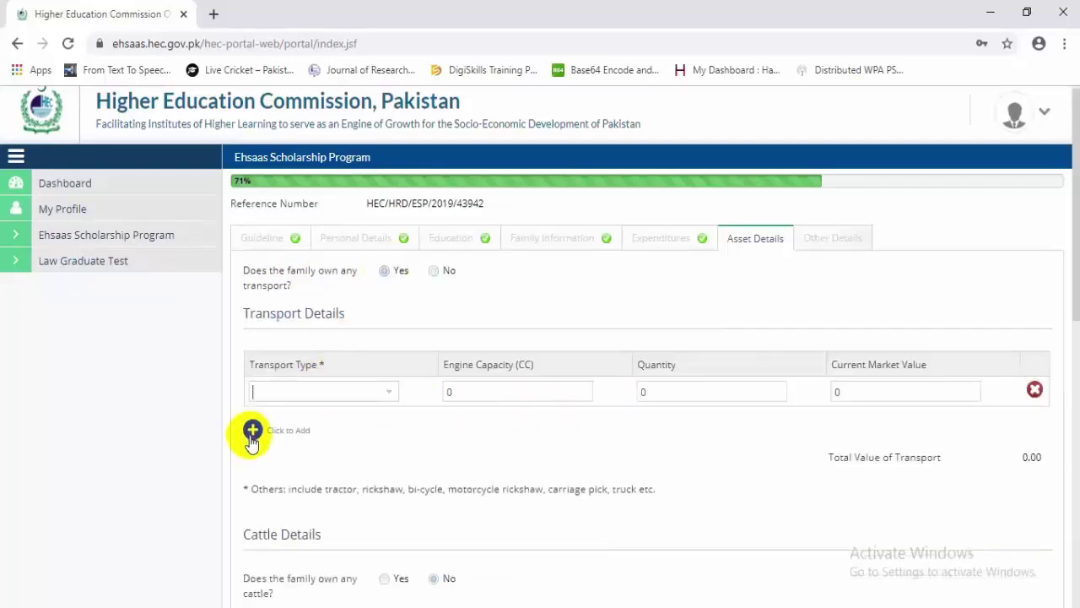
{"action": "left_click", "coordinate": [388, 394]}
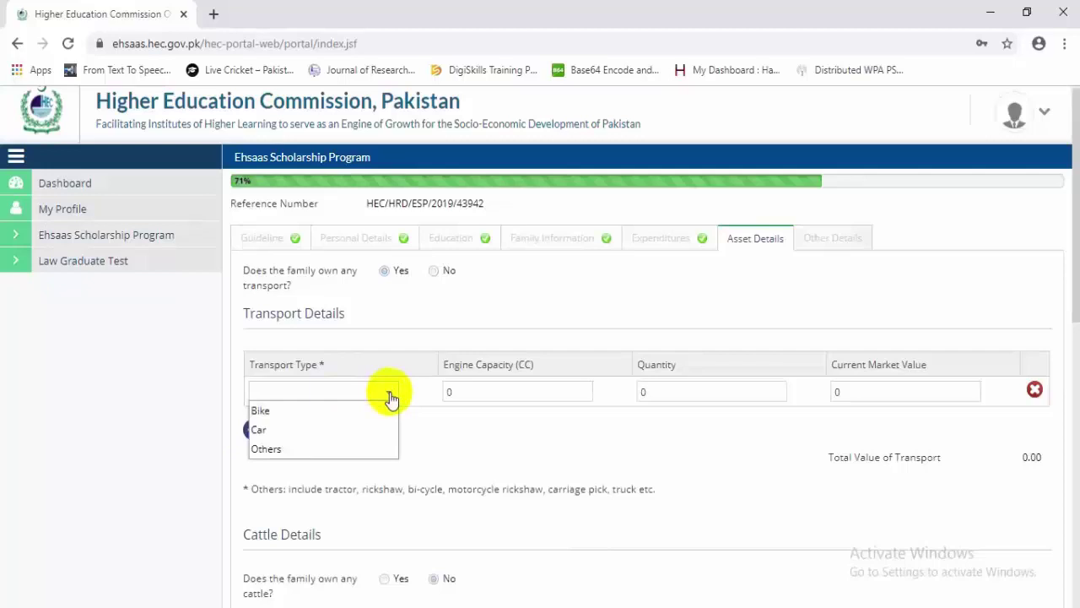
{"action": "left_click", "coordinate": [358, 432]}
Enter 1300 CC, quantity 2 and market value 10,000 for the car, giving total 10,000.00
{"action": "left_click", "coordinate": [527, 397]}
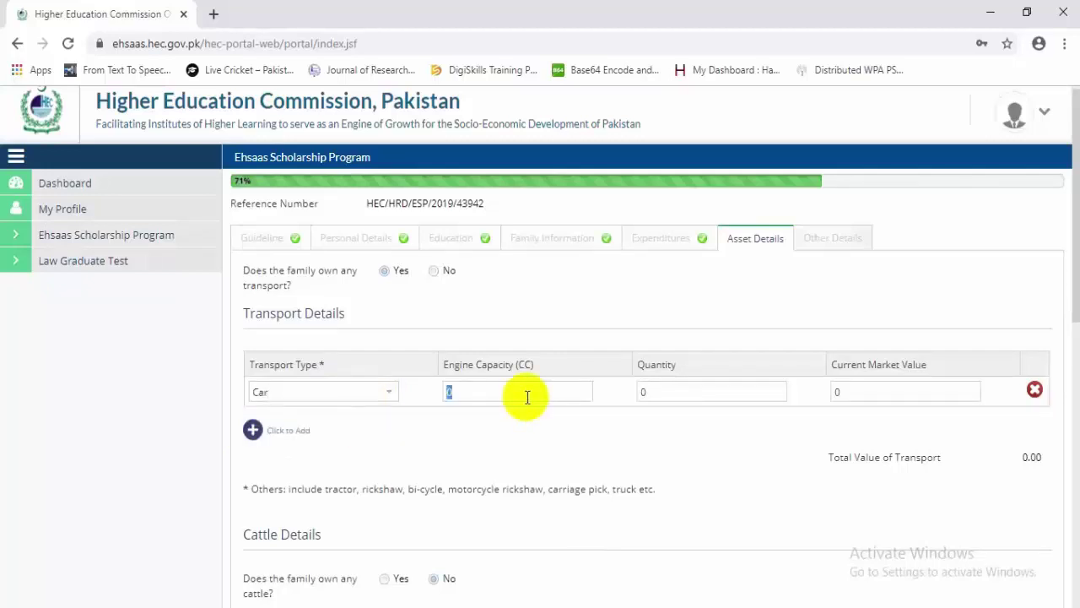
{"action": "type", "text": "1300"}
{"action": "left_click", "coordinate": [646, 390]}
{"action": "type", "text": "2"}
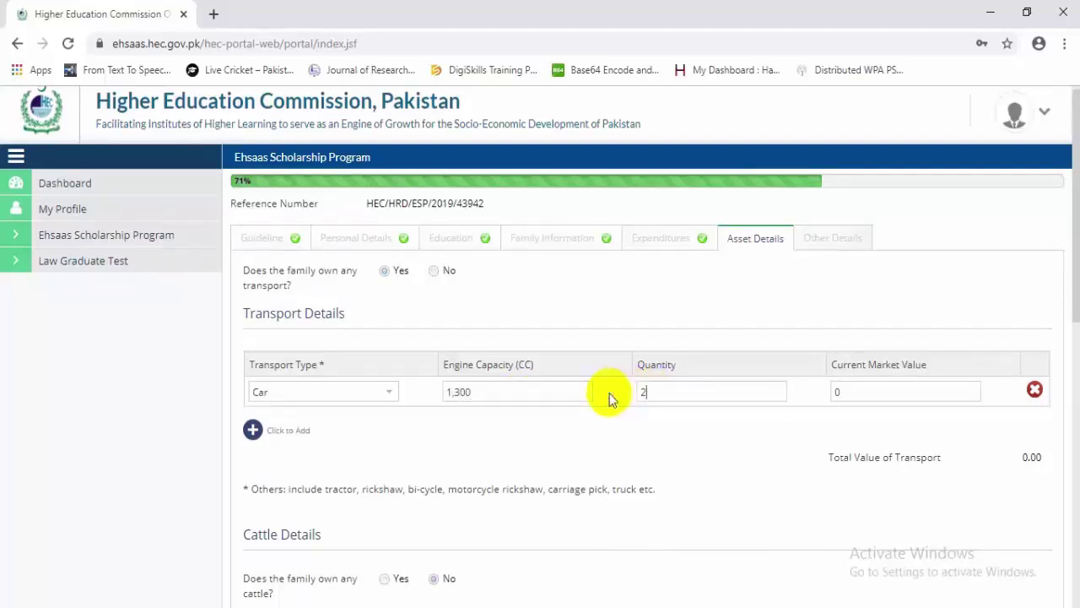
{"action": "key", "text": "ctrl+a"}
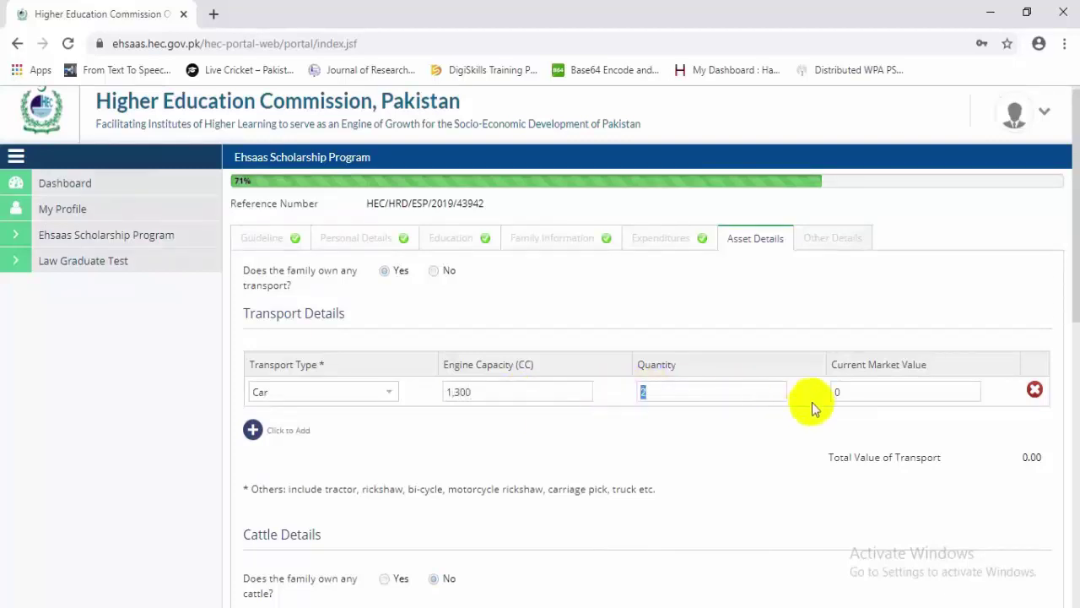
{"action": "left_click", "coordinate": [840, 393]}
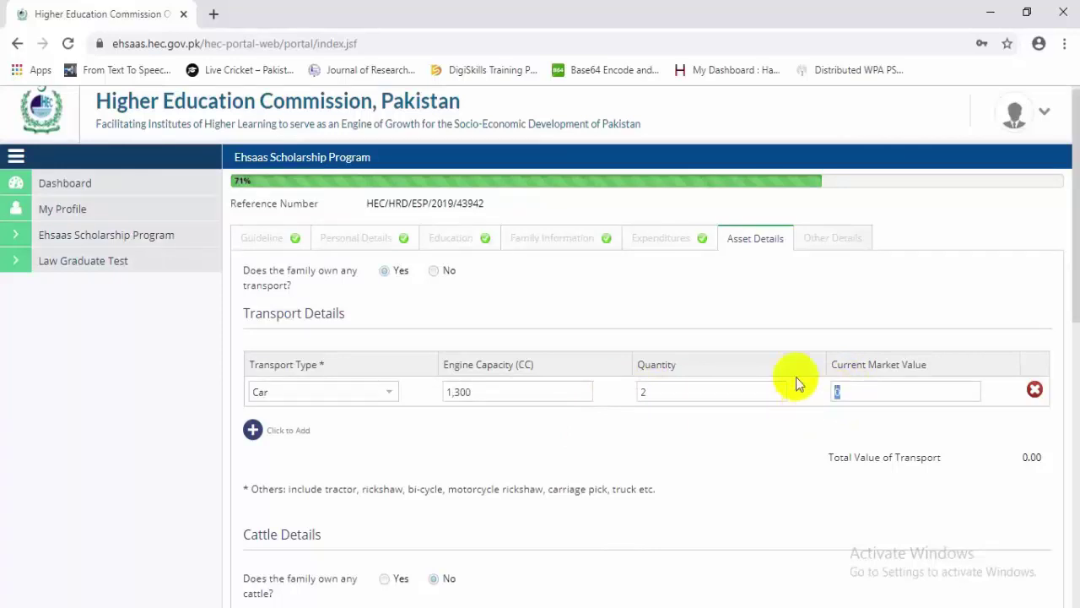
{"action": "type", "text": "10,000"}
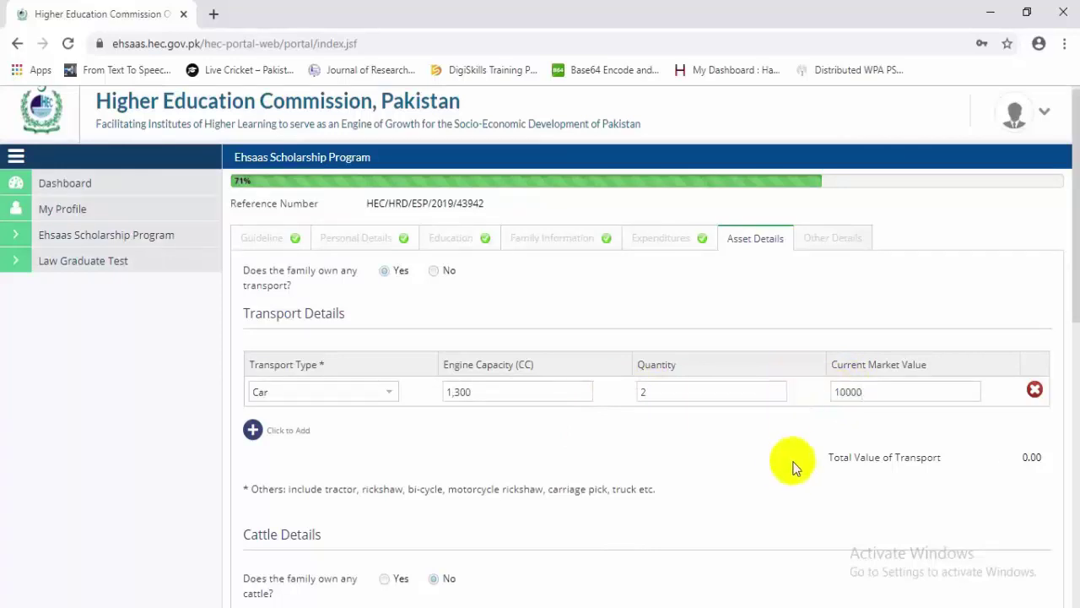
{"action": "left_click", "coordinate": [787, 466]}
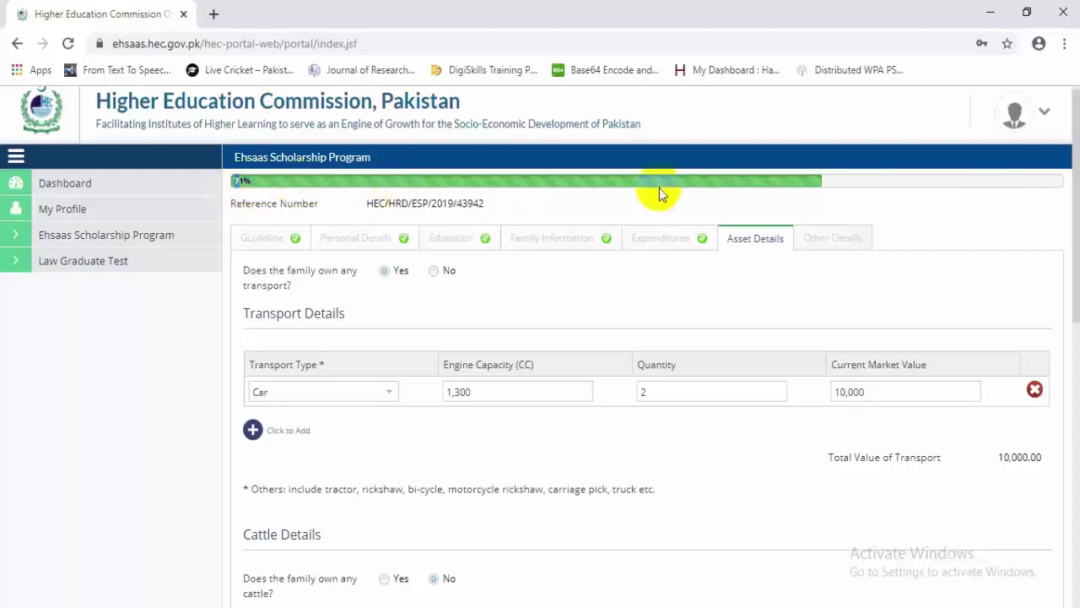
{"action": "scroll", "coordinate": [742, 265], "scroll_direction": "down", "scroll_amount": 3}
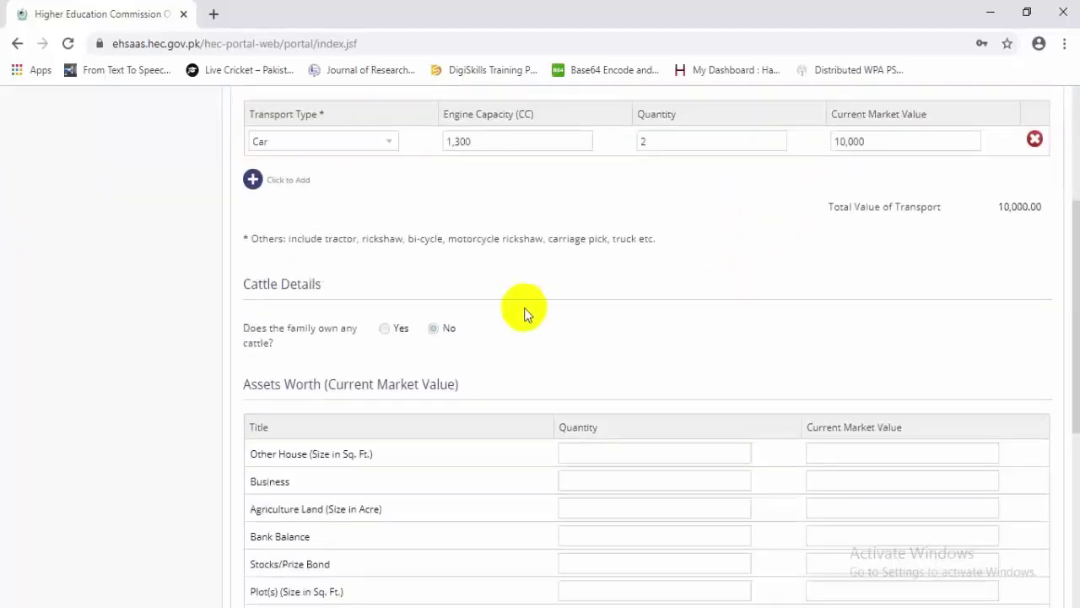
Mark Yes for cattle ownership, add a trial Cow row, then delete it
{"action": "left_click", "coordinate": [400, 330]}
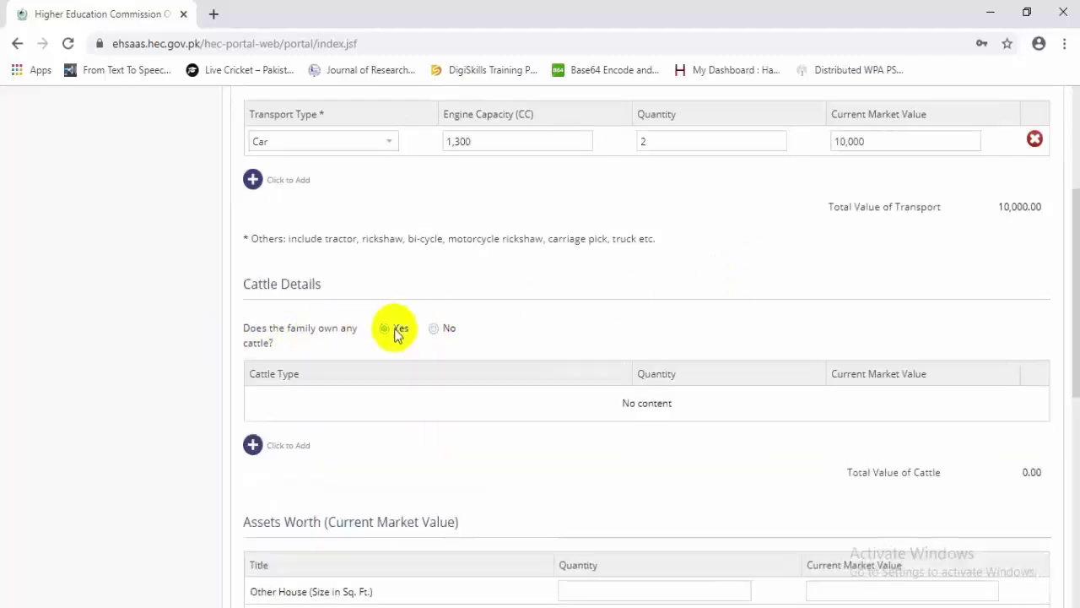
{"action": "left_click", "coordinate": [253, 444]}
{"action": "left_click", "coordinate": [338, 393]}
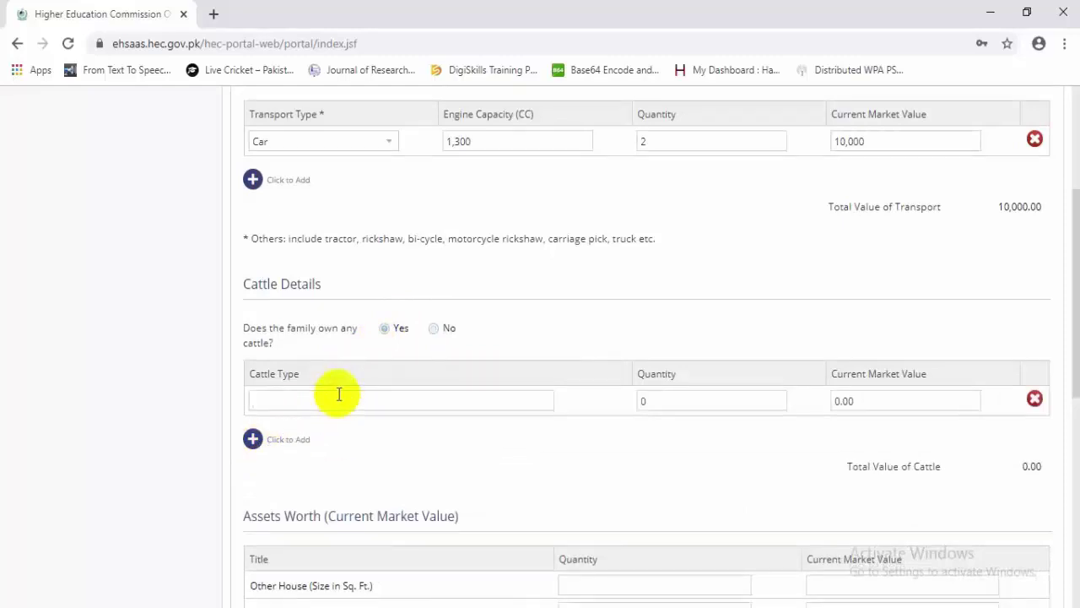
{"action": "type", "text": "Cow"}
{"action": "left_click", "coordinate": [1034, 398]}
{"action": "scroll", "coordinate": [576, 474], "scroll_direction": "down", "scroll_amount": 2}
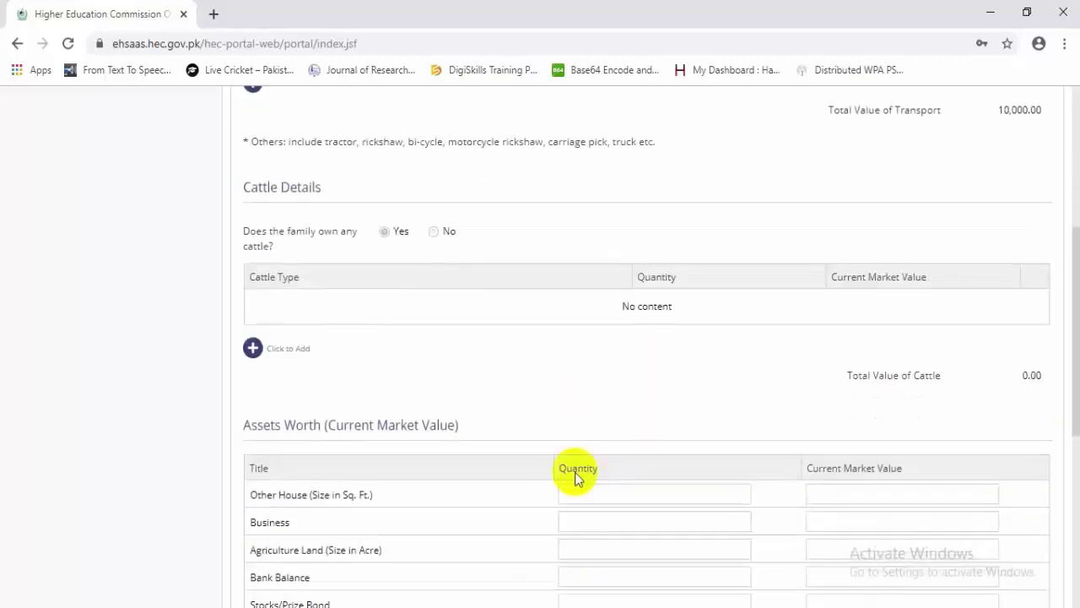
{"action": "scroll", "coordinate": [577, 473], "scroll_direction": "up", "scroll_amount": 2}
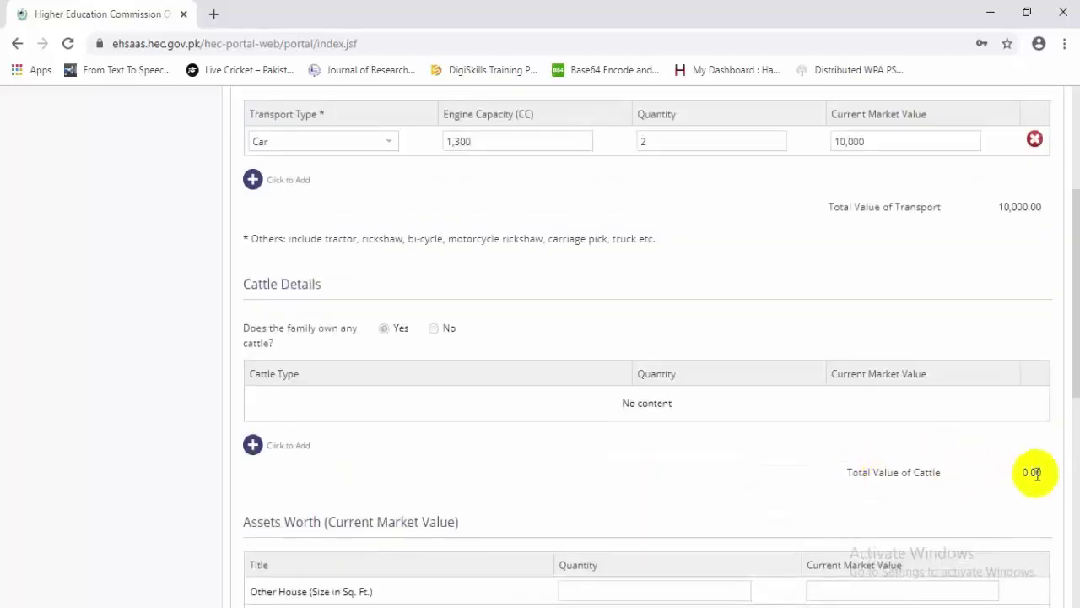
Fill in the Other House and Business rows, with 0 quantity and 0 value for Business
{"action": "scroll", "coordinate": [319, 471], "scroll_direction": "down", "scroll_amount": 3}
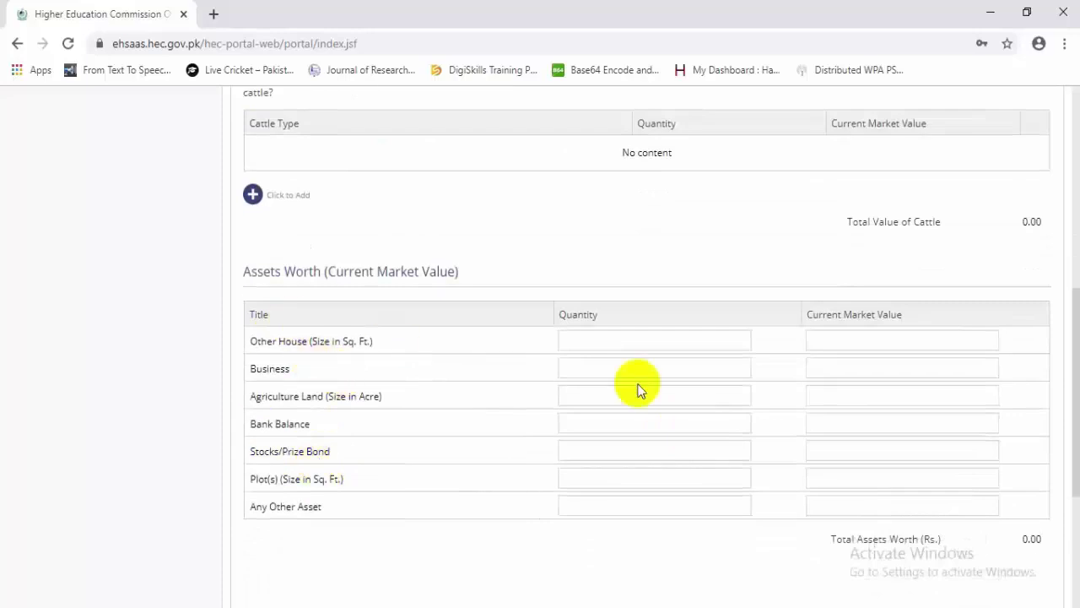
{"action": "left_click", "coordinate": [684, 339]}
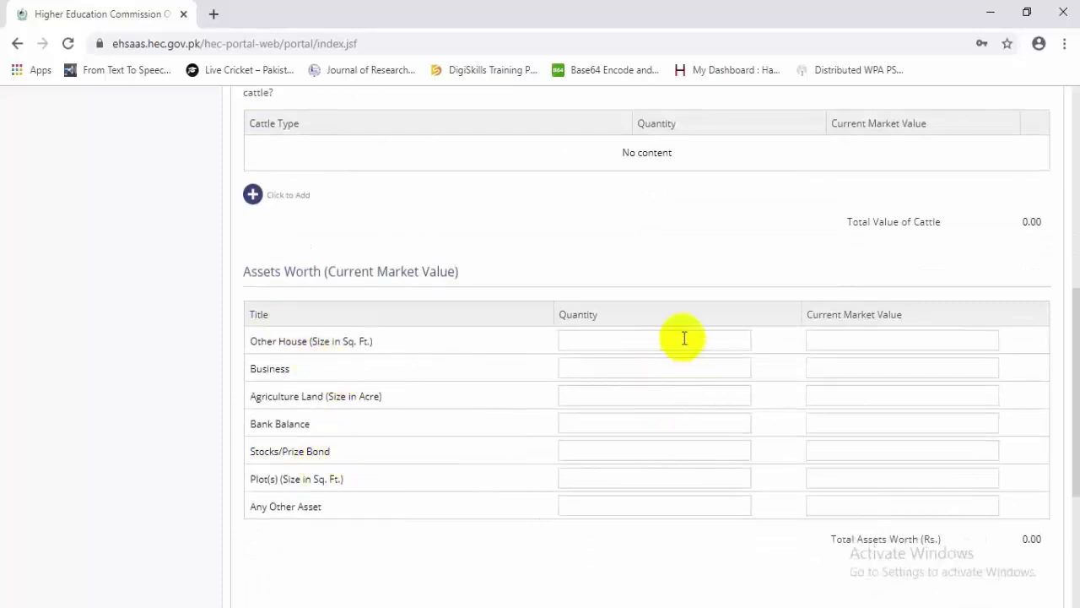
{"action": "type", "text": "1"}
{"action": "type", "text": "0"}
{"action": "key", "text": "Tab"}
{"action": "type", "text": "0.00"}
{"action": "type", "text": "1"}
{"action": "key", "text": "BackSpace"}
{"action": "key", "text": "Tab"}
{"action": "type", "text": "2"}
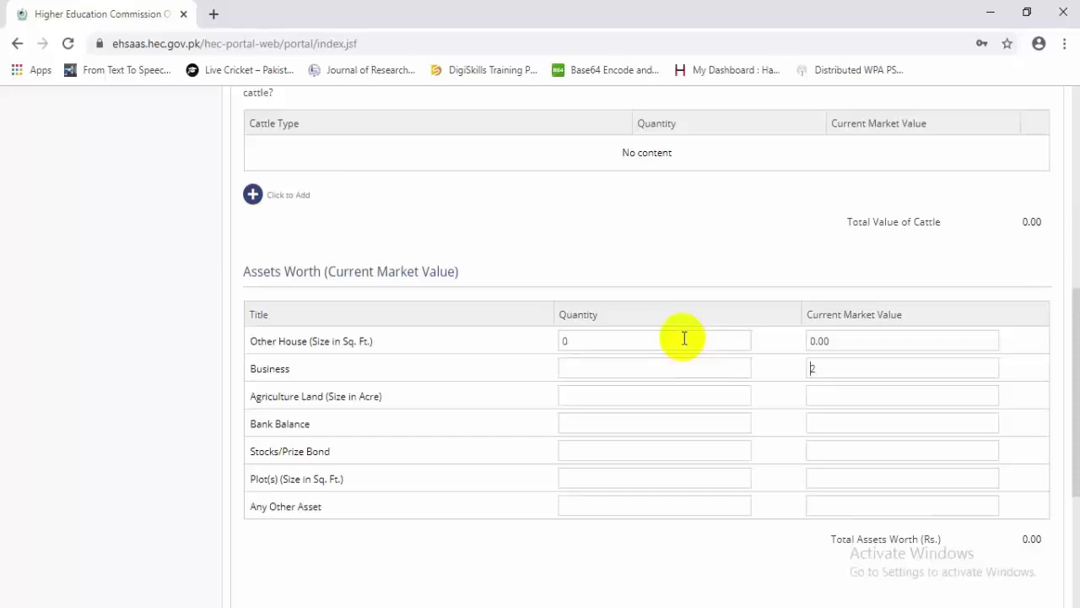
{"action": "left_click", "coordinate": [679, 363]}
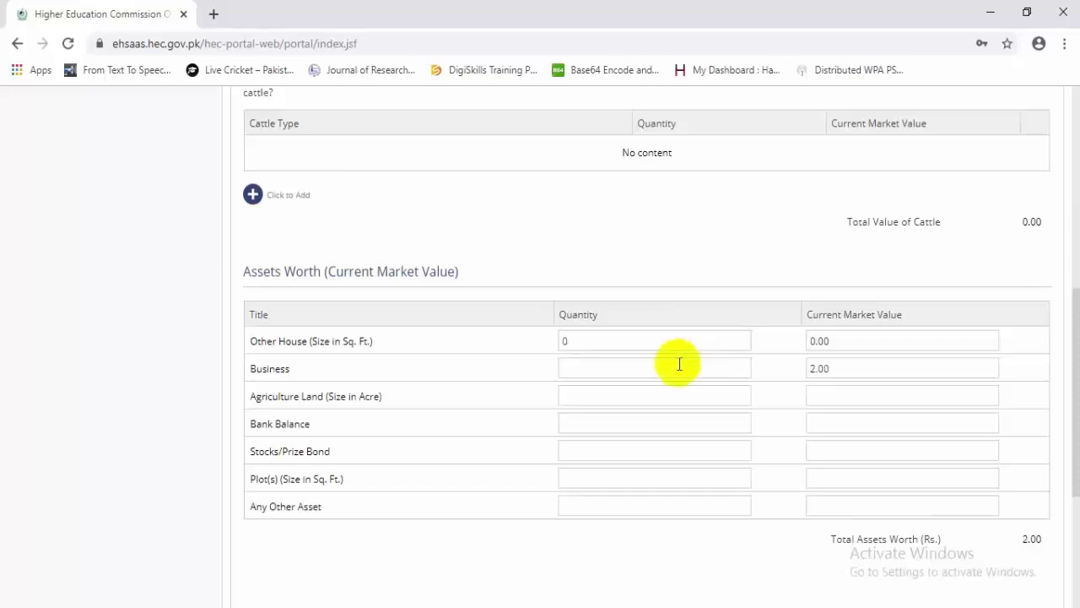
{"action": "type", "text": "0"}
{"action": "key", "text": "Tab"}
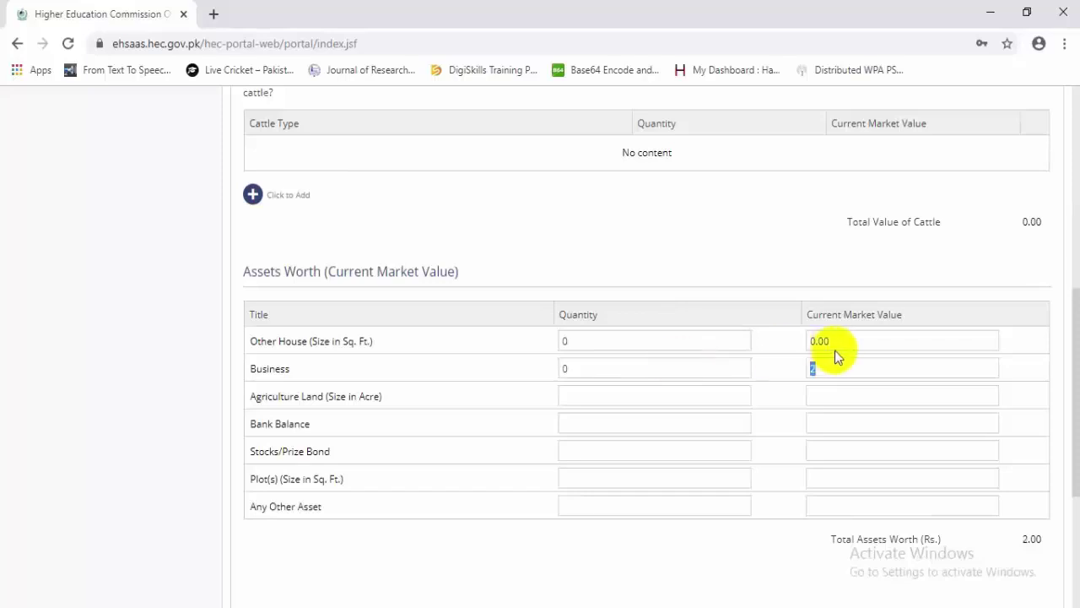
{"action": "type", "text": "0"}
Enter Agriculture Land as 3 acres worth 500000, and Bank Balance as 0 with value 0.00
{"action": "left_click", "coordinate": [630, 394]}
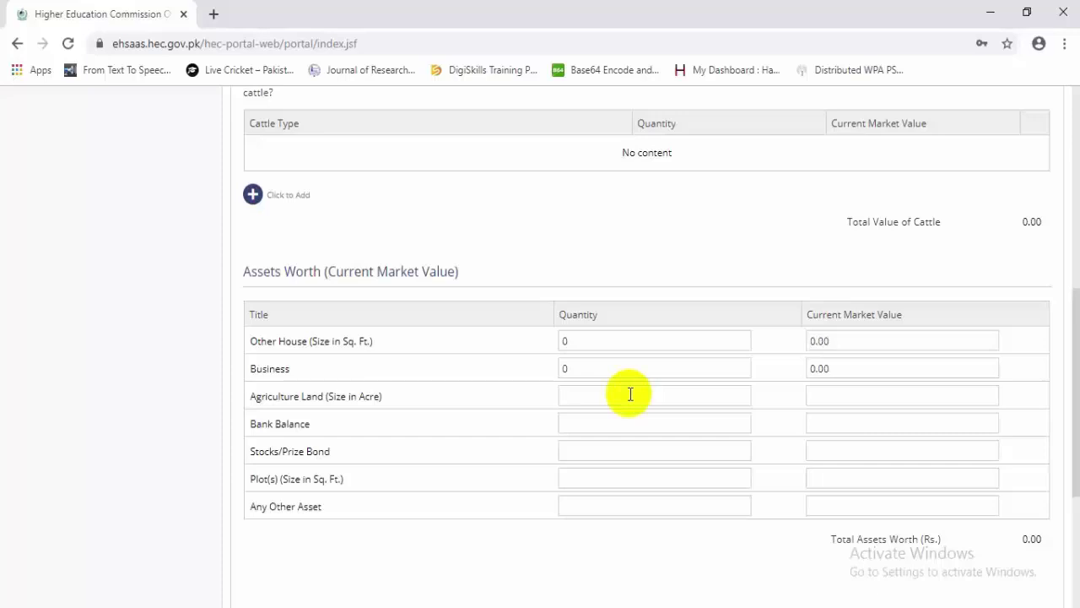
{"action": "type", "text": "3"}
{"action": "left_click", "coordinate": [625, 422]}
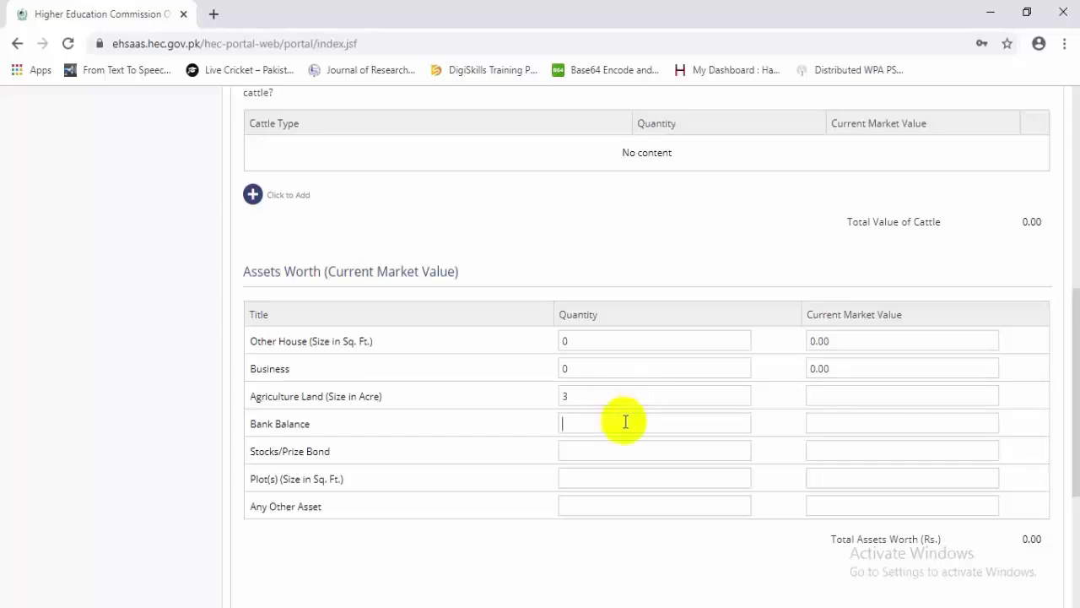
{"action": "left_click", "coordinate": [907, 398]}
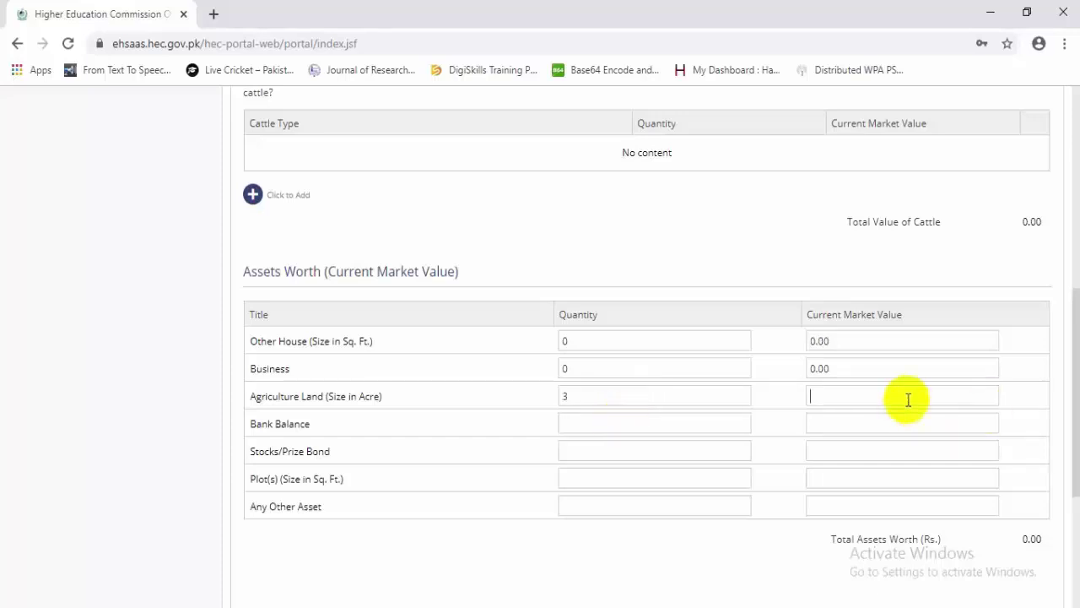
{"action": "type", "text": "500000"}
{"action": "left_click", "coordinate": [647, 429]}
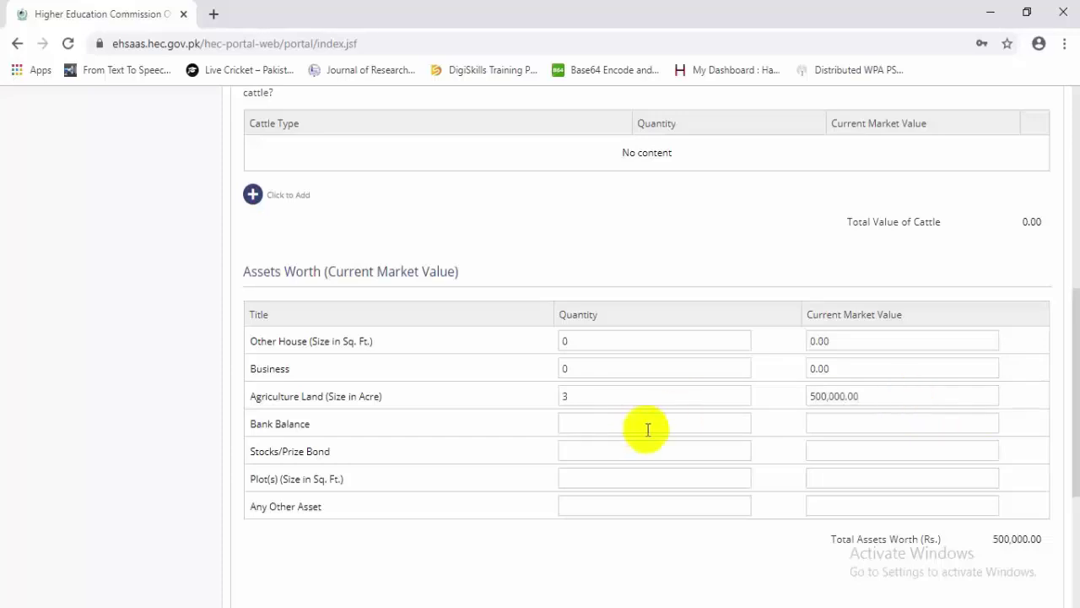
{"action": "type", "text": "0"}
{"action": "left_click", "coordinate": [877, 402]}
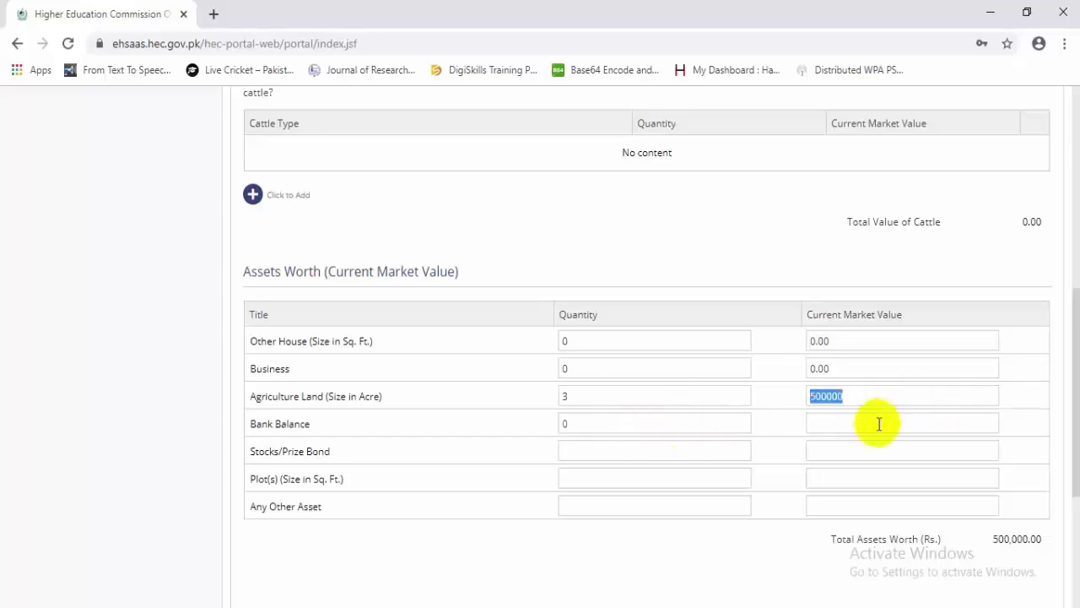
{"action": "left_click", "coordinate": [878, 423]}
{"action": "type", "text": "0.00"}
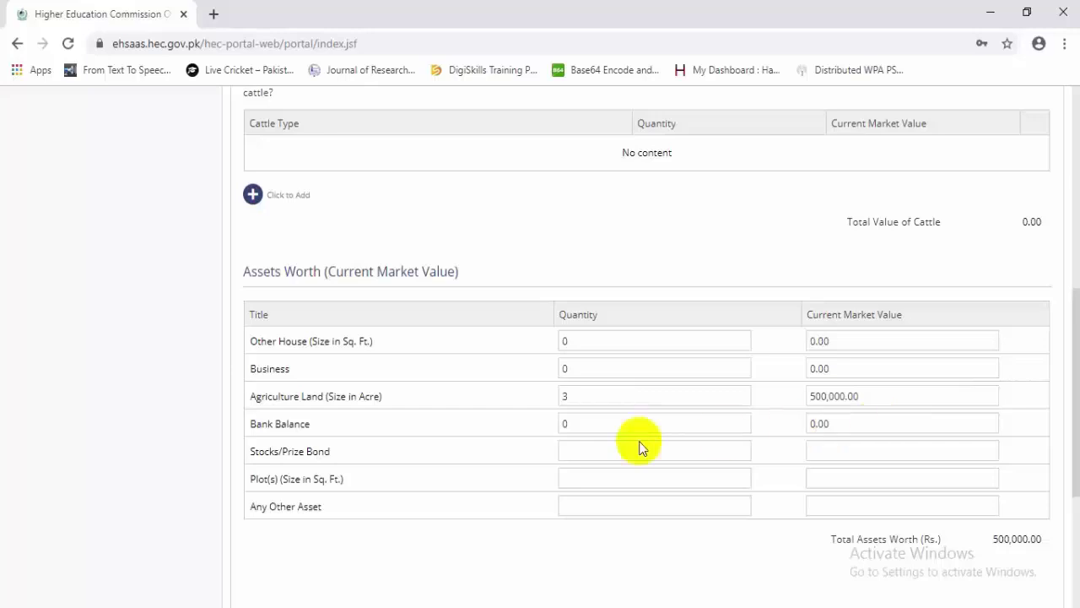
Set Stocks/Prize Bond, Plot(s) and the remaining asset to 0 quantity and 0 value
{"action": "left_click", "coordinate": [622, 450]}
{"action": "type", "text": "0"}
{"action": "key", "text": "Tab"}
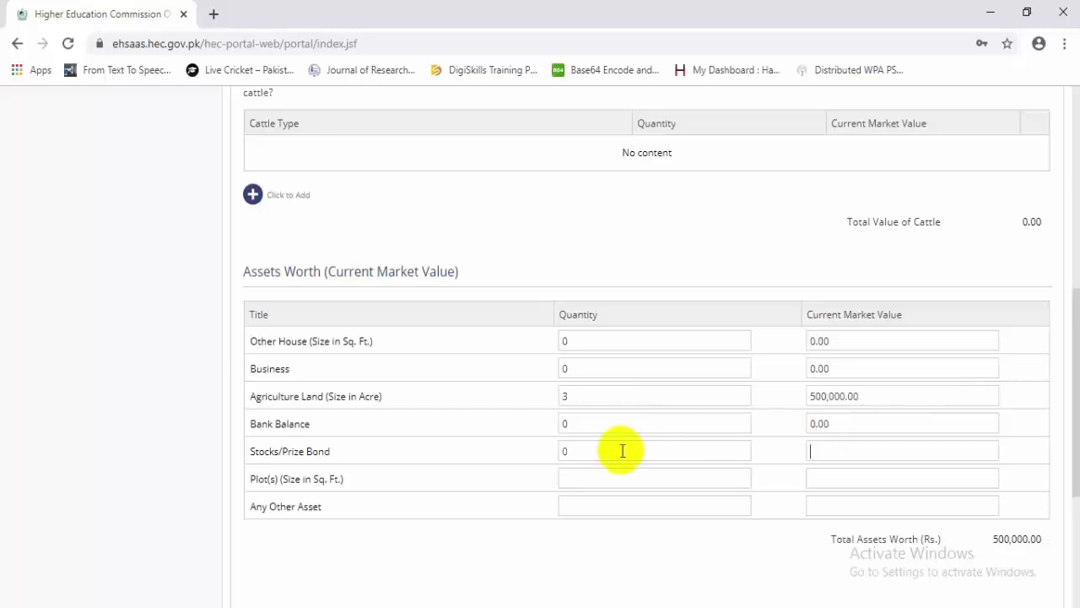
{"action": "type", "text": "0"}
{"action": "left_click", "coordinate": [611, 474]}
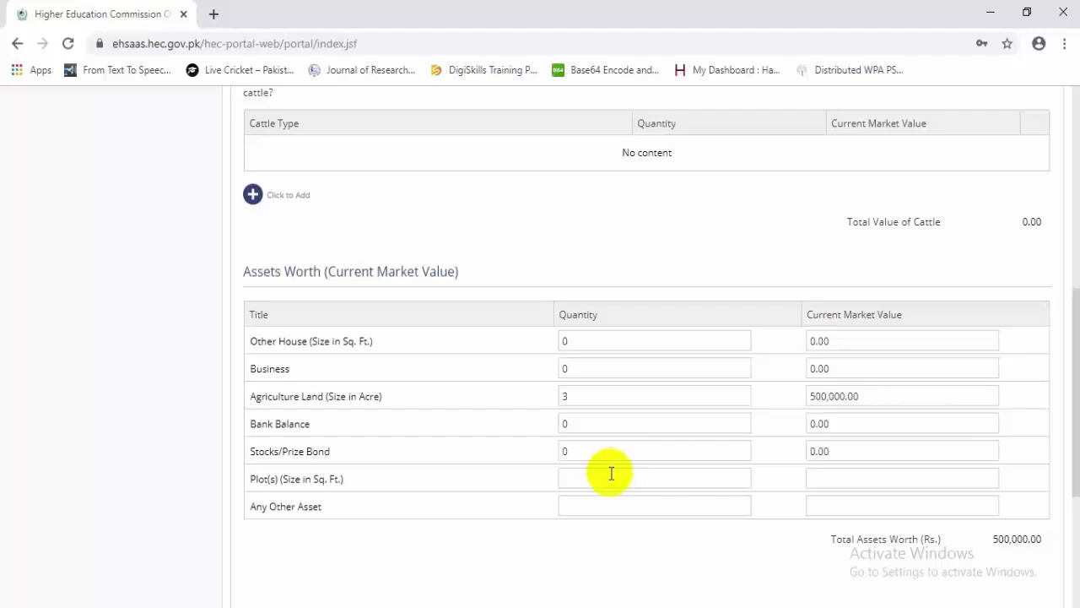
{"action": "type", "text": "0"}
{"action": "key", "text": "Tab"}
{"action": "type", "text": "0"}
{"action": "key", "text": "Tab"}
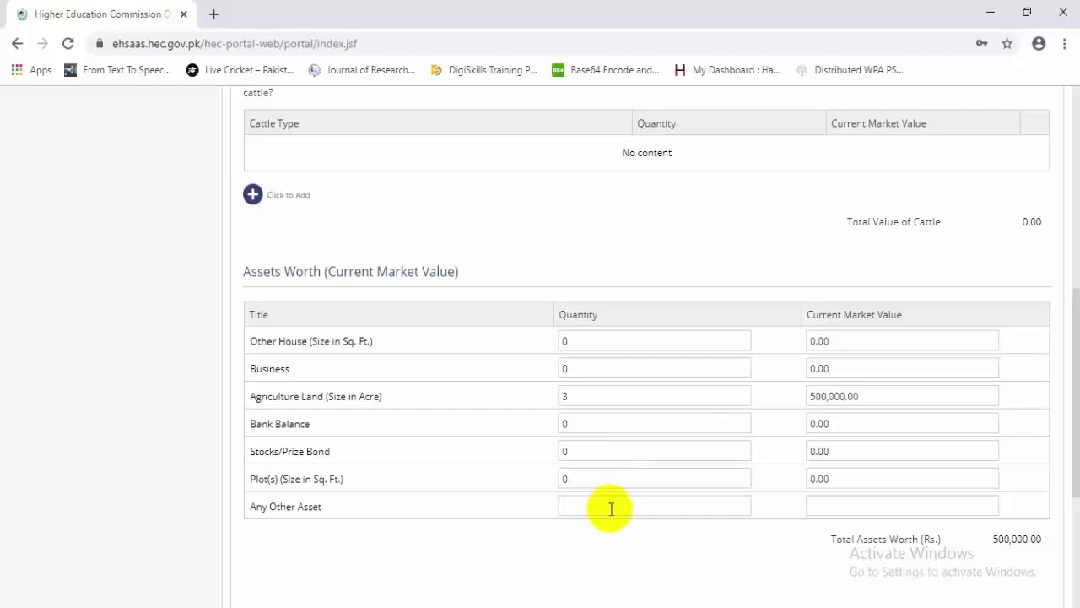
{"action": "type", "text": "00"}
{"action": "key", "text": "Tab"}
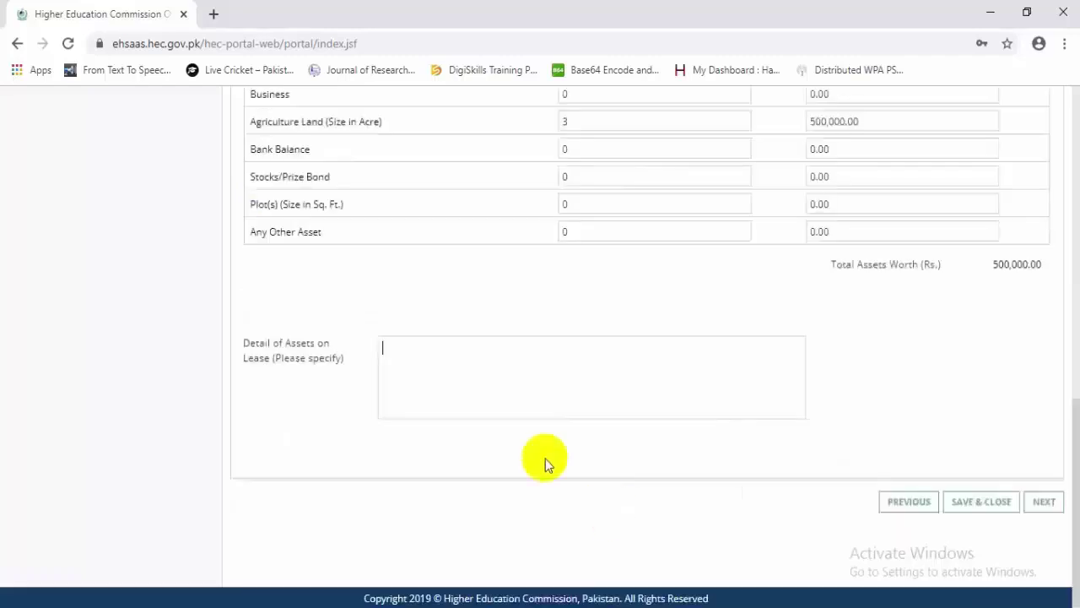
Change the cattle ownership answer to No and submit the Asset Details with NEXT
{"action": "left_click", "coordinate": [499, 366]}
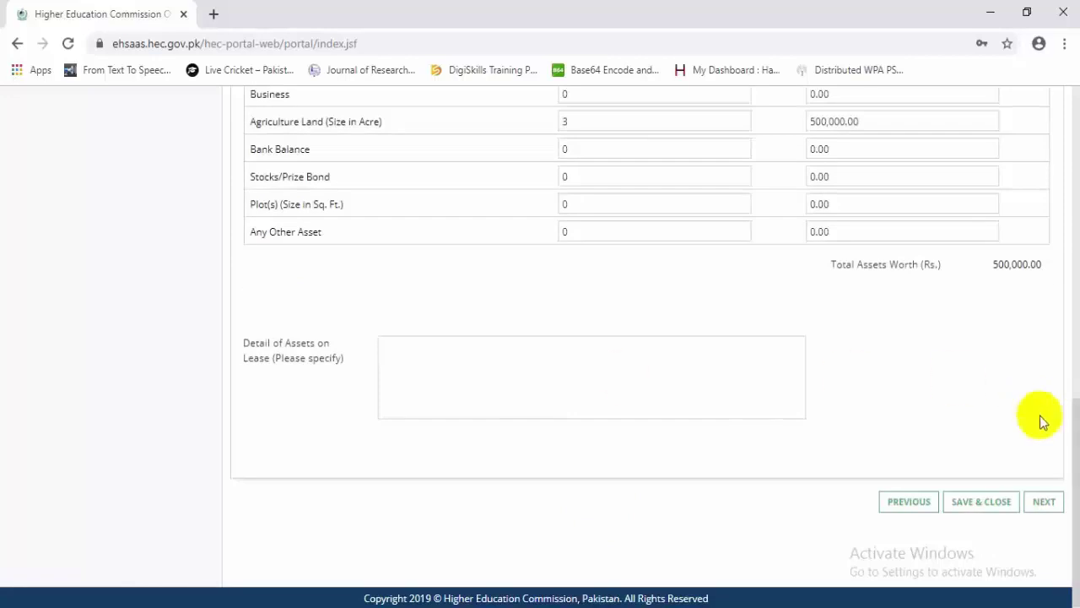
{"action": "left_click", "coordinate": [1049, 500]}
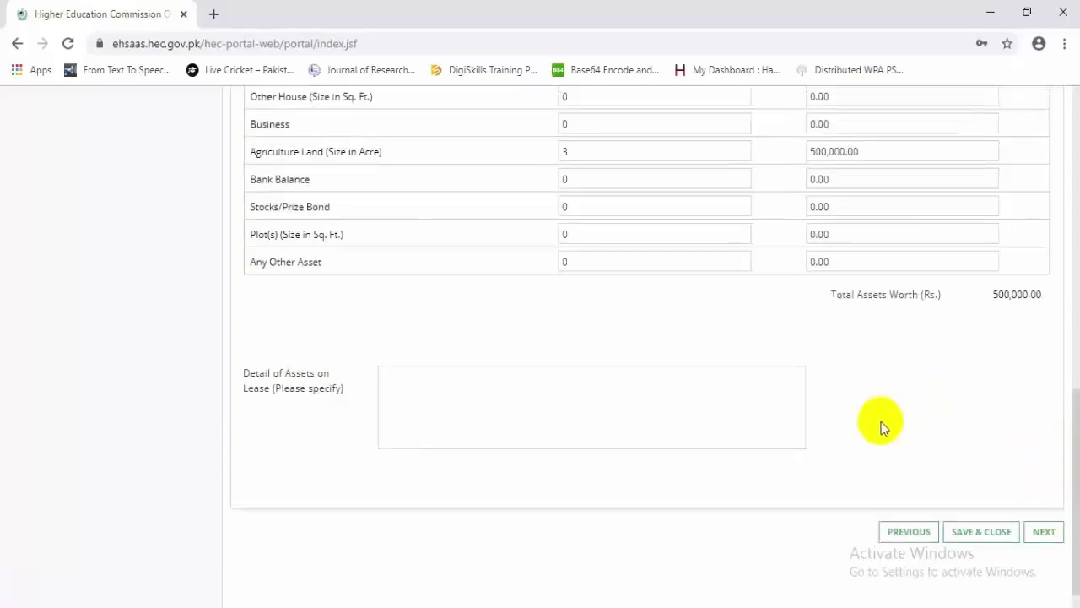
{"action": "scroll", "coordinate": [881, 421], "scroll_direction": "up", "scroll_amount": 10}
{"action": "scroll", "coordinate": [880, 428], "scroll_direction": "down", "scroll_amount": 1}
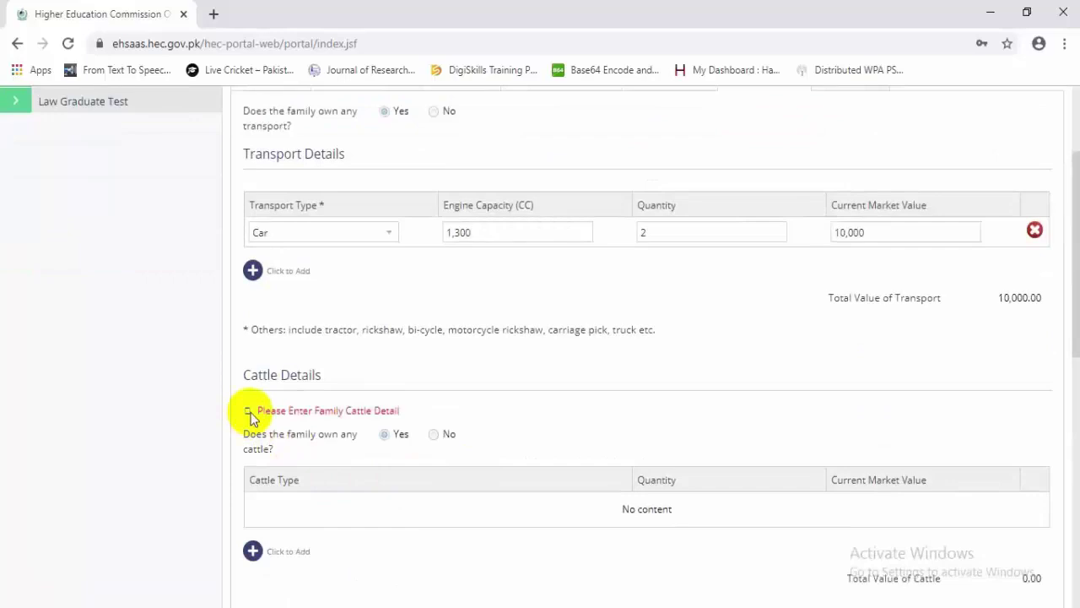
{"action": "left_click", "coordinate": [442, 434]}
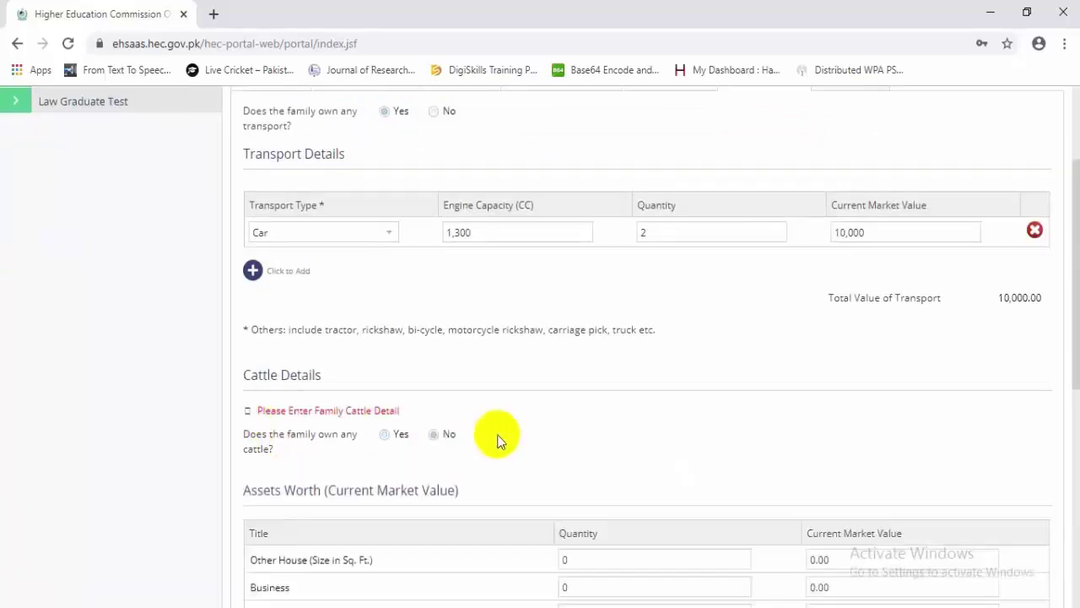
{"action": "scroll", "coordinate": [542, 450], "scroll_direction": "down", "scroll_amount": 5}
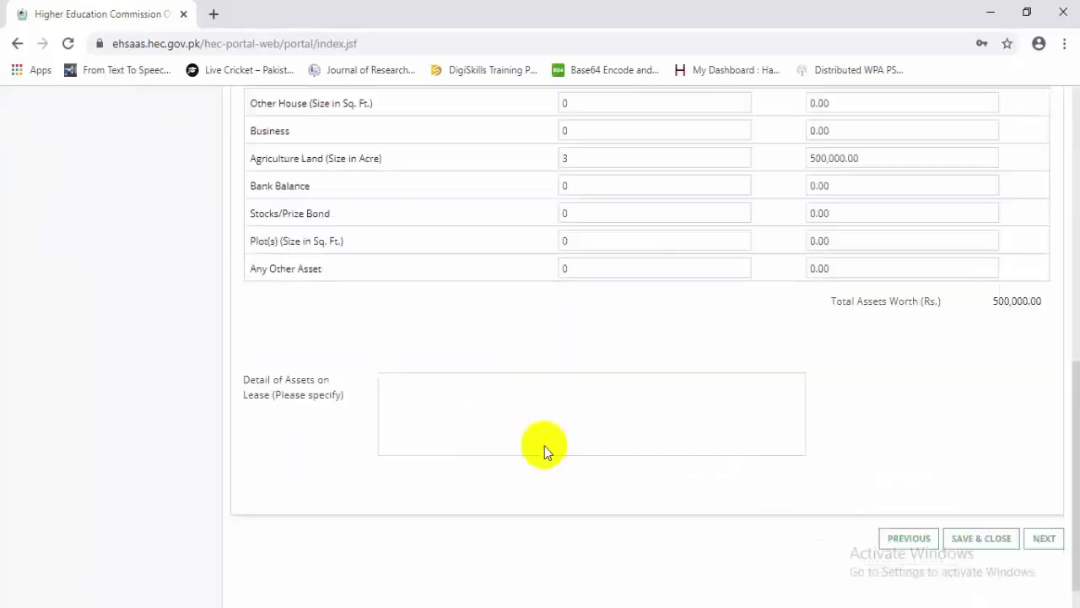
{"action": "scroll", "coordinate": [544, 445], "scroll_direction": "down", "scroll_amount": 1}
{"action": "left_click", "coordinate": [1050, 502]}
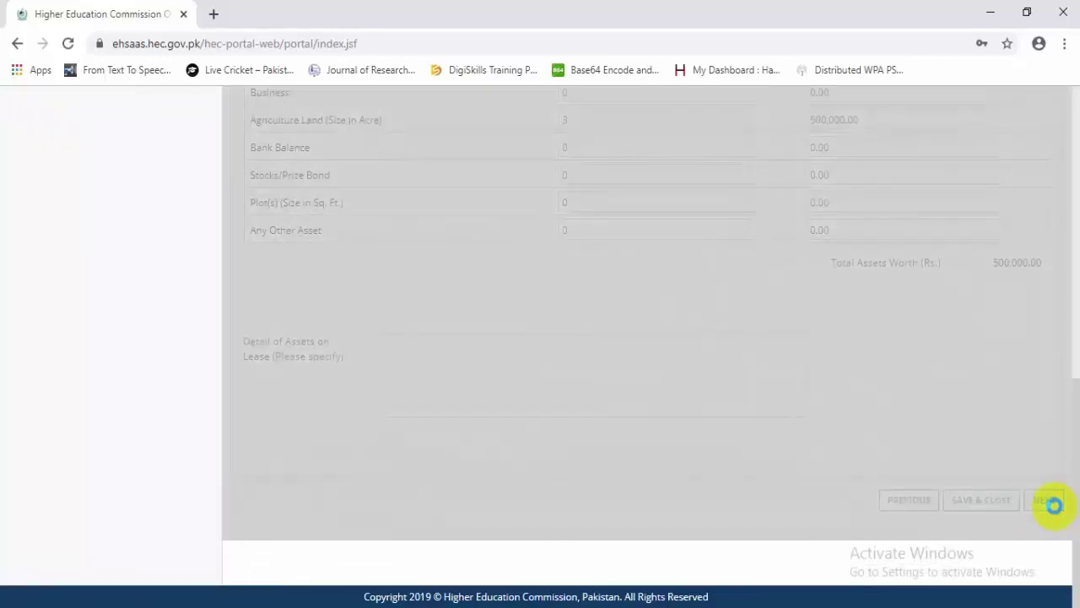
Start typing an answer in the admission charges box, then erase it
{"action": "scroll", "coordinate": [539, 438], "scroll_direction": "up", "scroll_amount": 5}
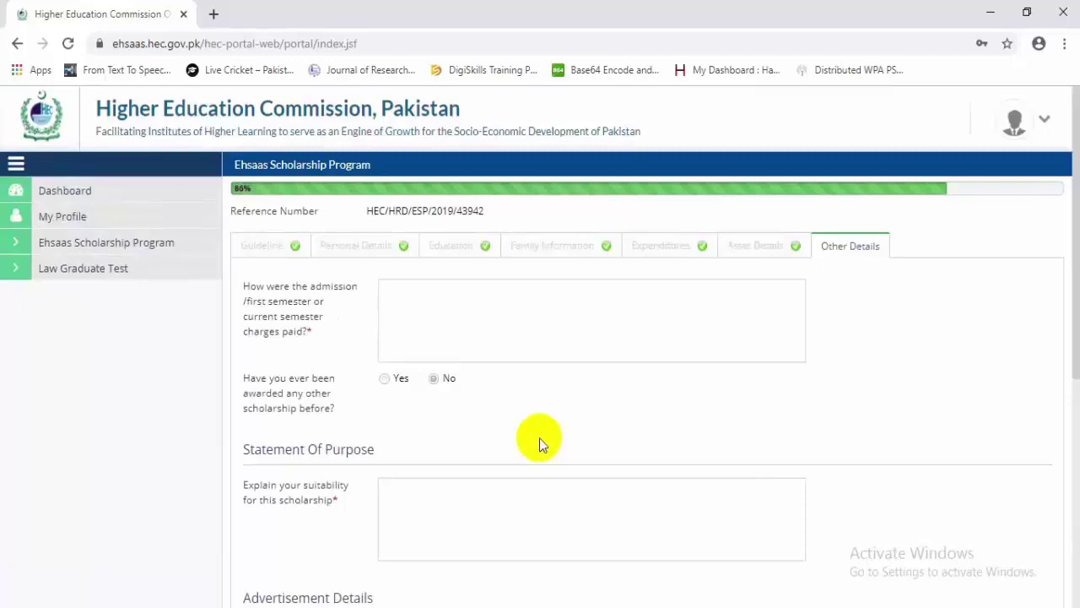
{"action": "left_click", "coordinate": [451, 303]}
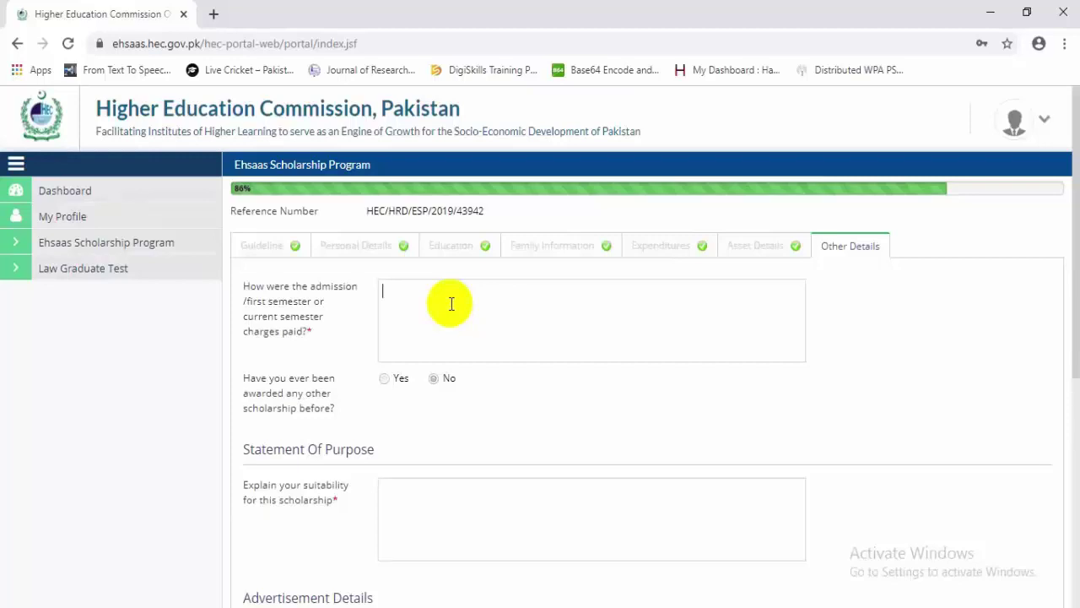
{"action": "type", "text": "B"}
{"action": "type", "text": "t"}
{"action": "key", "text": "BackSpace"}
{"action": "key", "text": "BackSpace"}
{"action": "key", "text": "BackSpace"}
Set the previous scholarship answer to No and put the cursor in the suitability statement box
{"action": "left_click", "coordinate": [391, 378]}
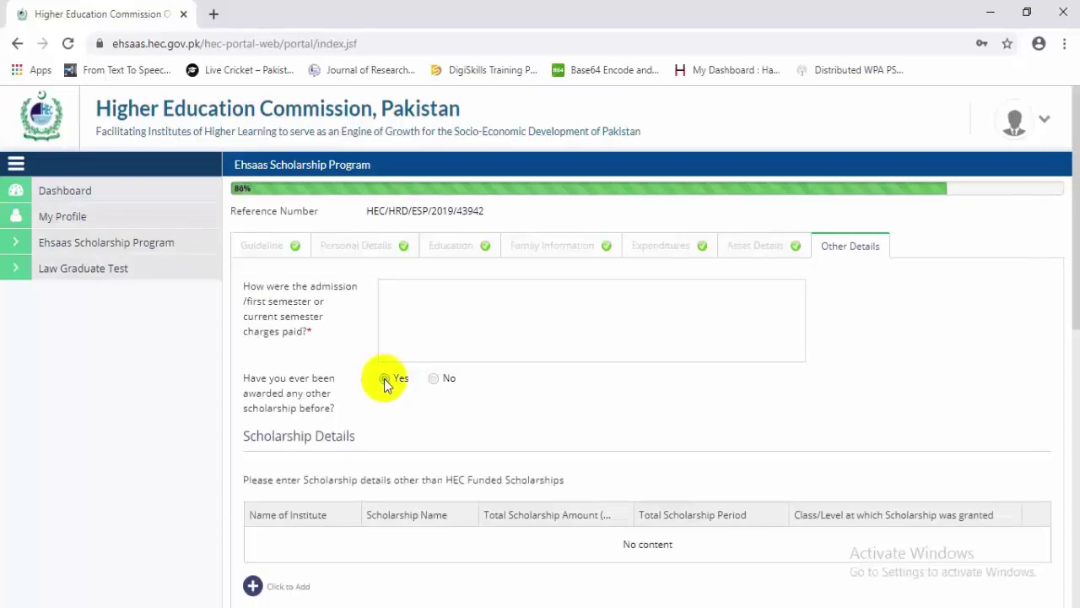
{"action": "left_click", "coordinate": [446, 379]}
{"action": "scroll", "coordinate": [446, 379], "scroll_direction": "down", "scroll_amount": 2}
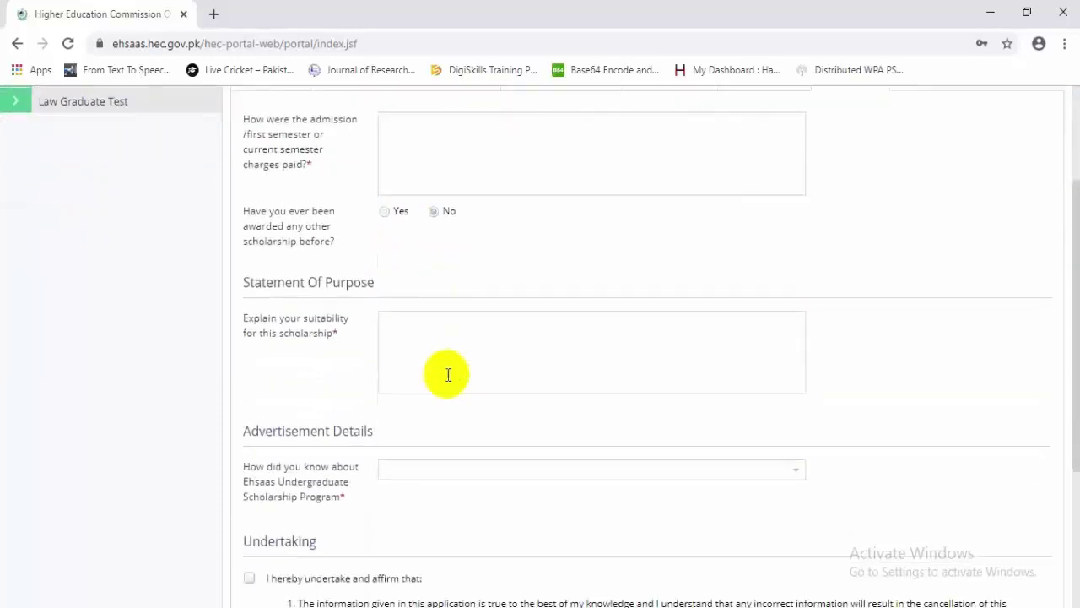
{"action": "left_click", "coordinate": [417, 334]}
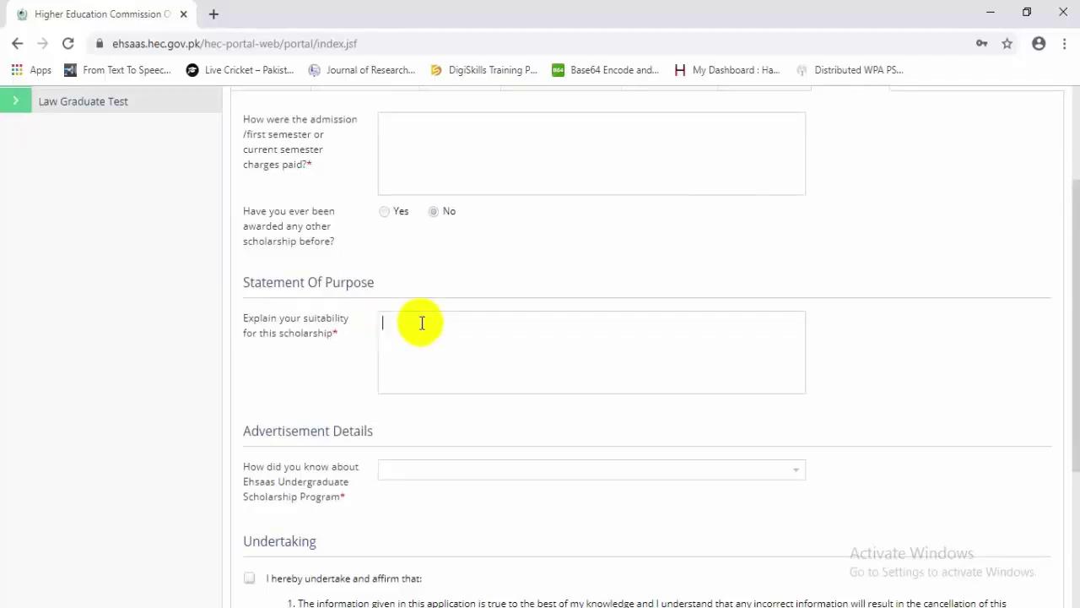
{"action": "left_click", "coordinate": [433, 321]}
{"action": "scroll", "coordinate": [672, 368], "scroll_direction": "down", "scroll_amount": 3}
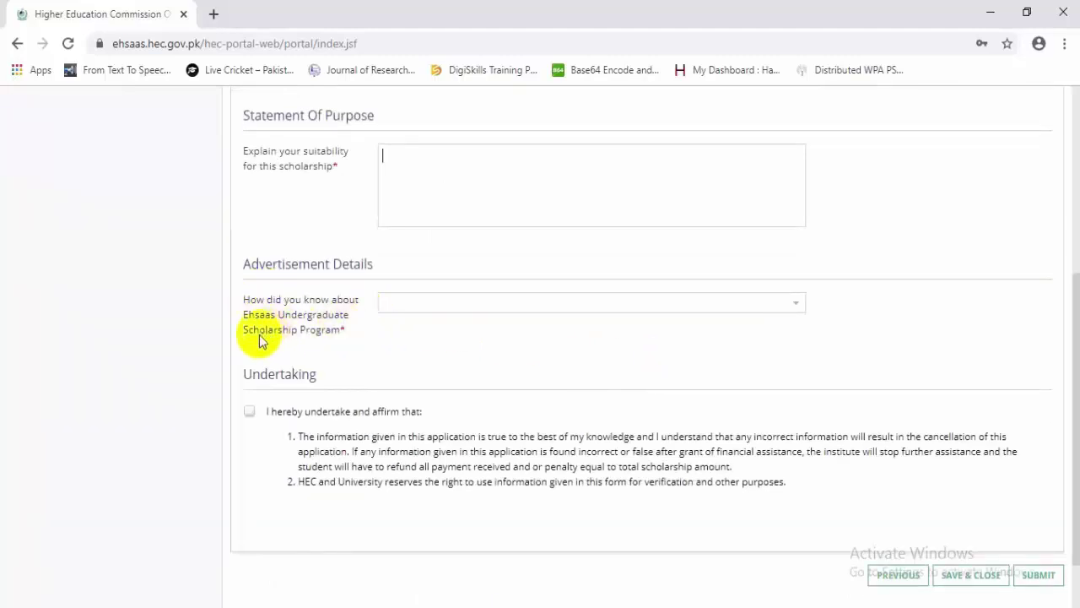
Choose Relative under 'How did you know' and tick the 'I hereby undertake and affirm' checkbox
{"action": "left_click", "coordinate": [798, 304]}
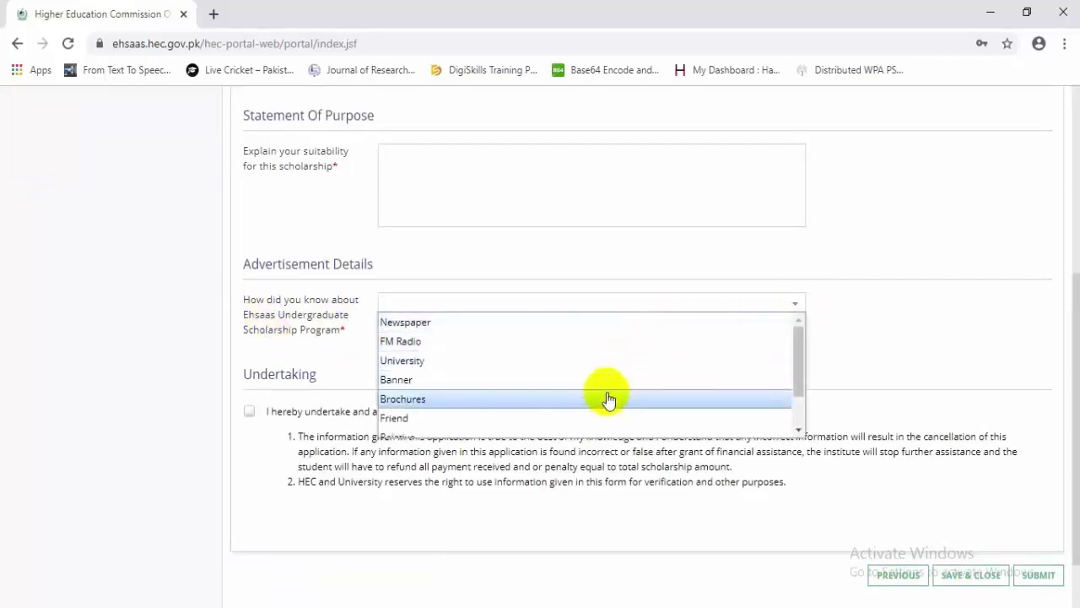
{"action": "scroll", "coordinate": [605, 399], "scroll_direction": "down", "scroll_amount": 1}
{"action": "left_click", "coordinate": [547, 390]}
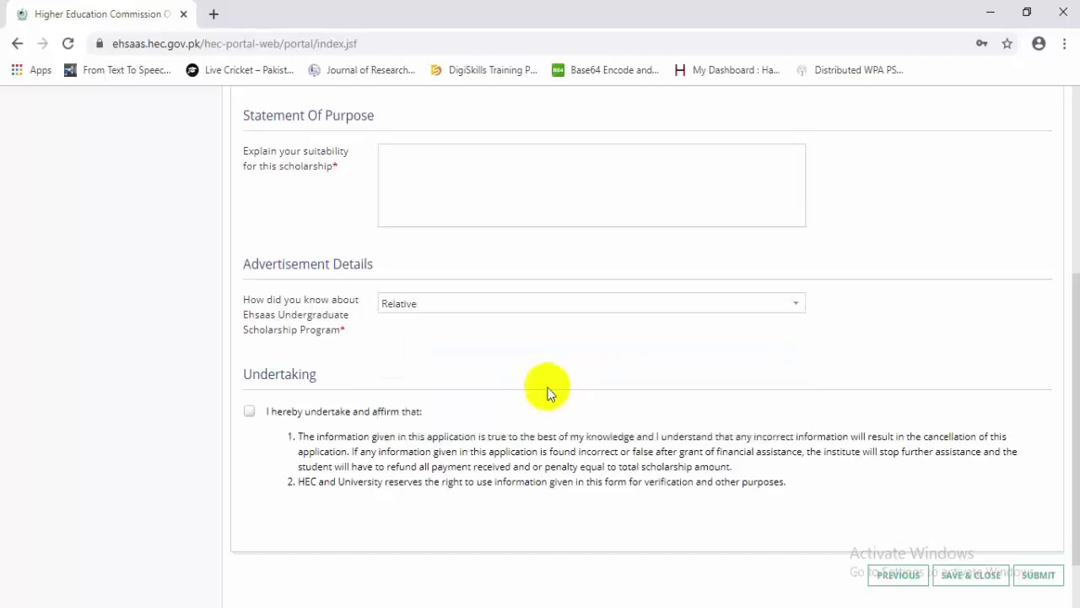
{"action": "left_click", "coordinate": [250, 412]}
{"action": "scroll", "coordinate": [535, 403], "scroll_direction": "down", "scroll_amount": 1}
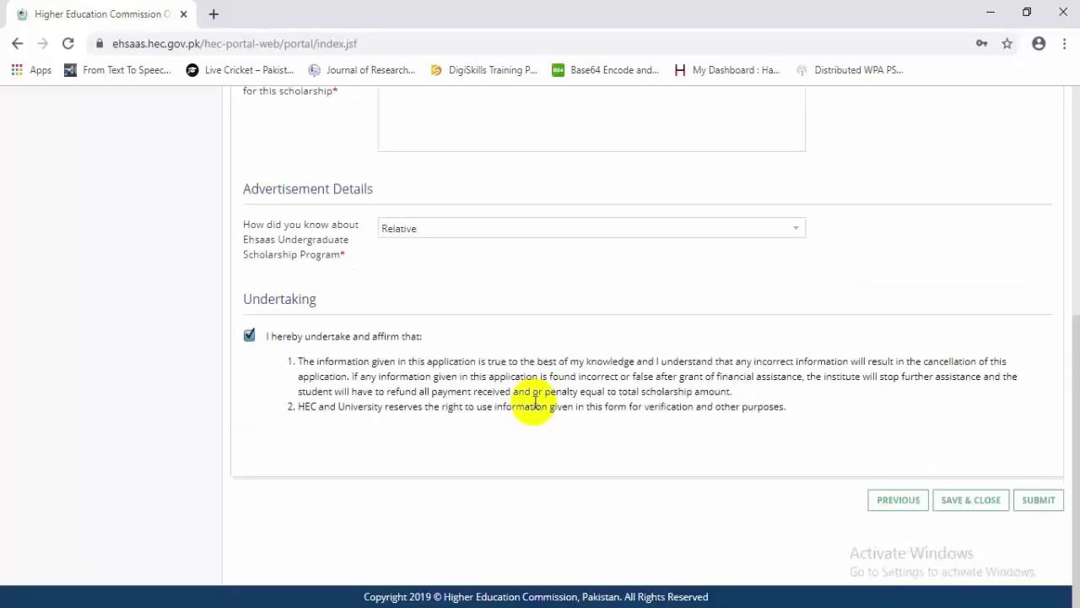
{"action": "scroll", "coordinate": [535, 403], "scroll_direction": "up", "scroll_amount": 5}
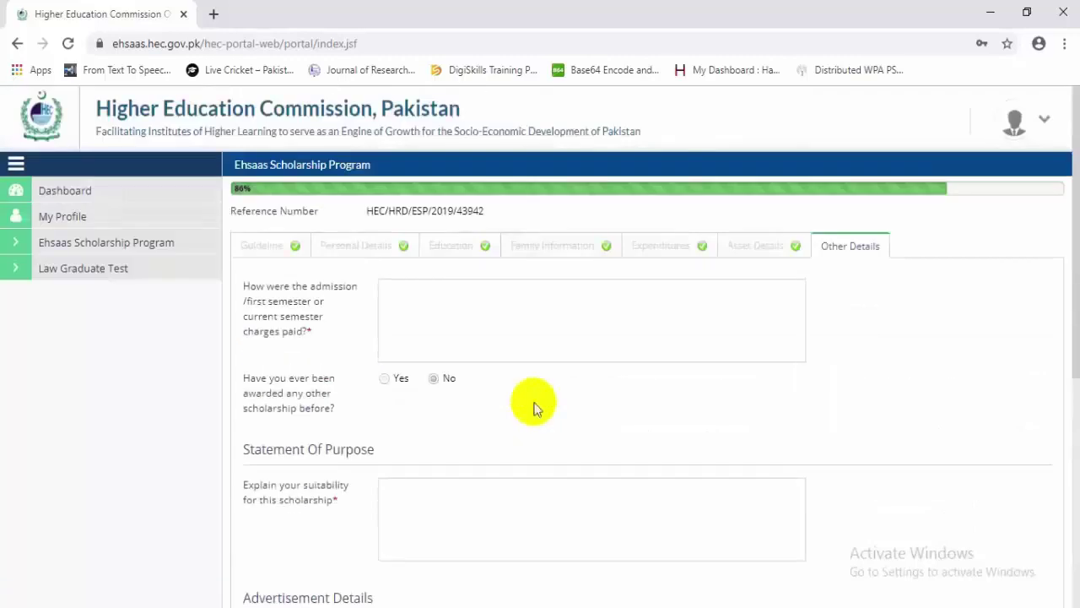
{"action": "scroll", "coordinate": [773, 339], "scroll_direction": "down", "scroll_amount": 5}
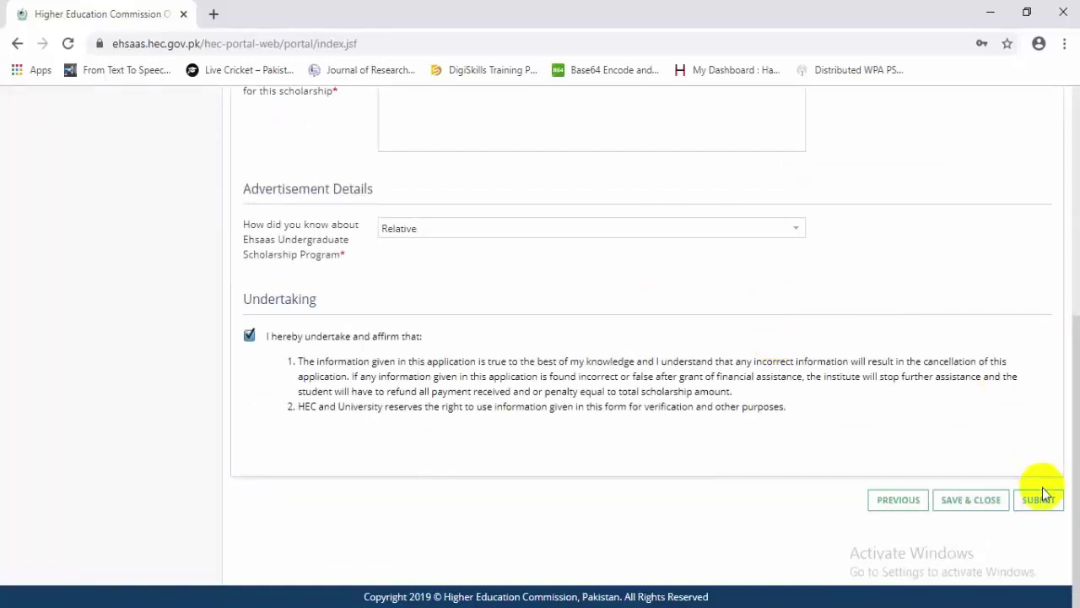
{"action": "scroll", "coordinate": [523, 294], "scroll_direction": "up", "scroll_amount": 5}
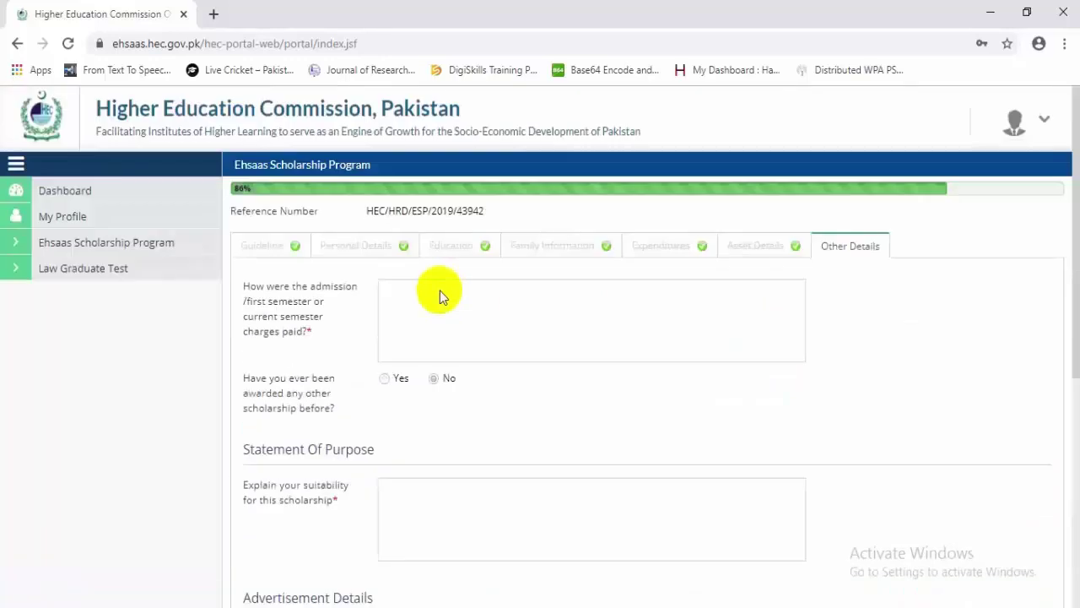
Open the Dashboard and check that the Pak-ESP Merit & Needs Based Scholarship application shows status Saved
{"action": "left_click", "coordinate": [61, 192]}
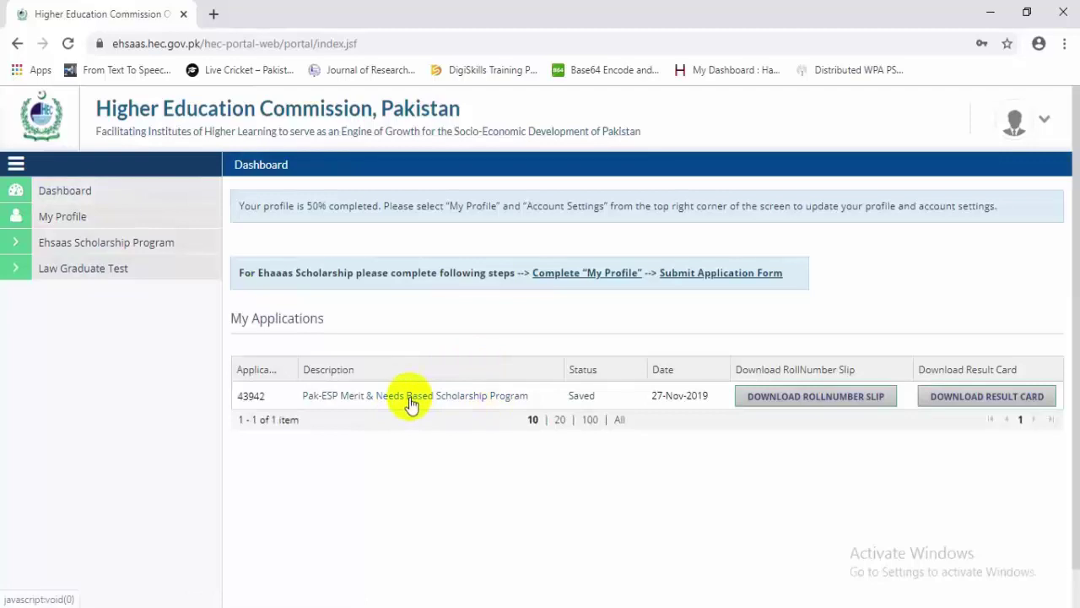
{"action": "scroll", "coordinate": [996, 312], "scroll_direction": "down", "scroll_amount": 1}
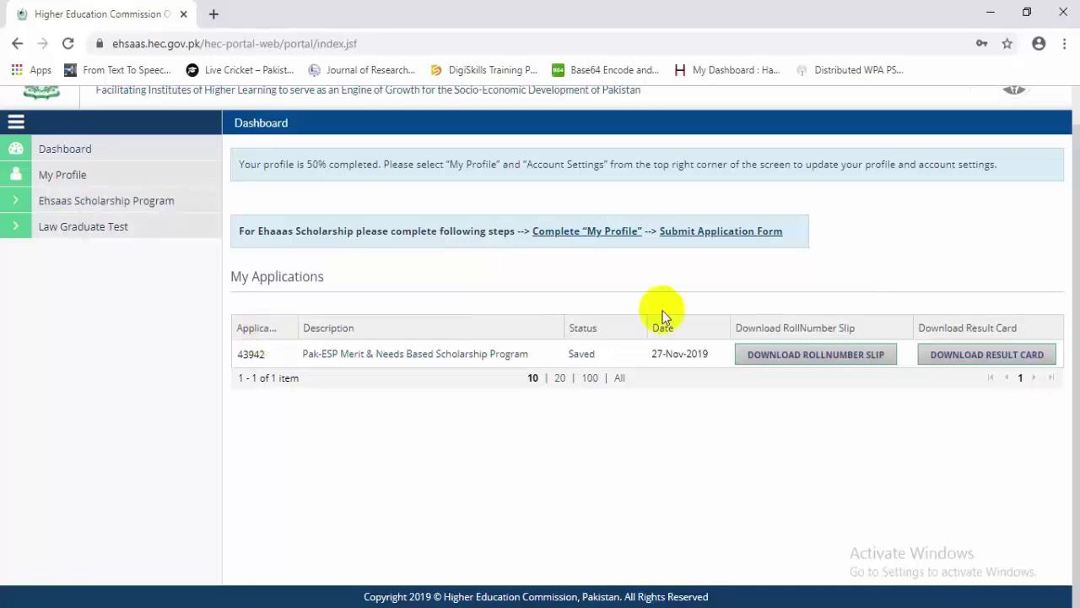
{"action": "scroll", "coordinate": [663, 310], "scroll_direction": "up", "scroll_amount": 1}
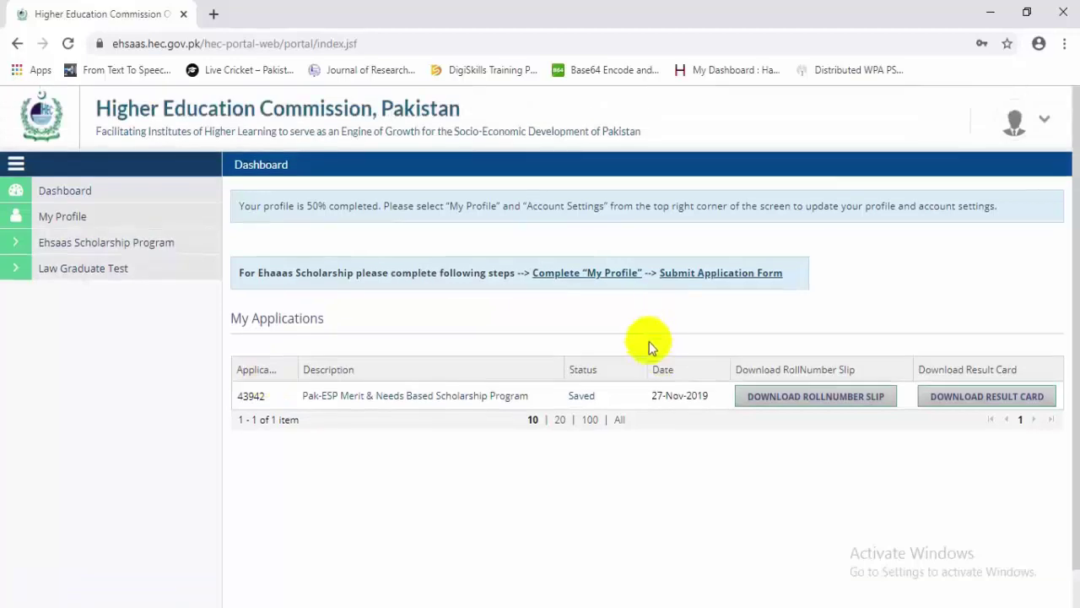
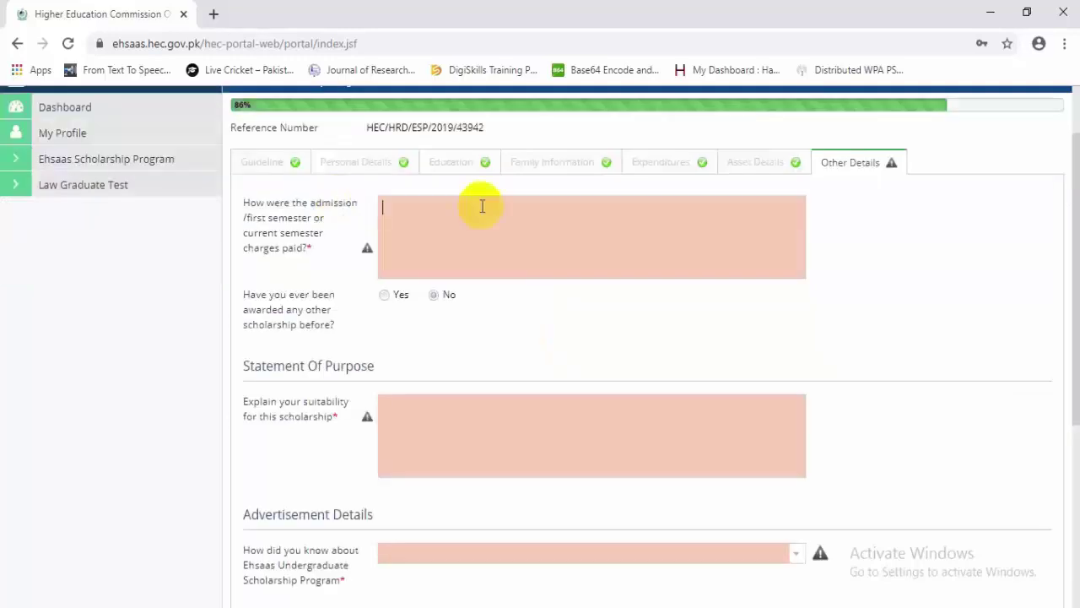
Enter 'Enter your procedure' as how the admission charges were paid
{"action": "left_click", "coordinate": [765, 196]}
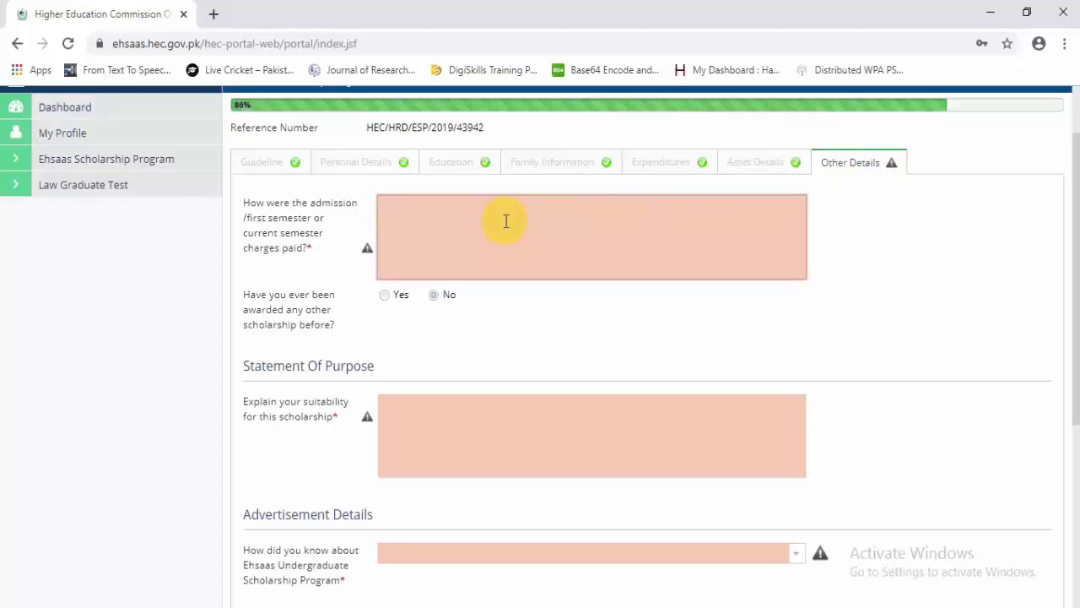
{"action": "type", "text": "Enter your procedure"}
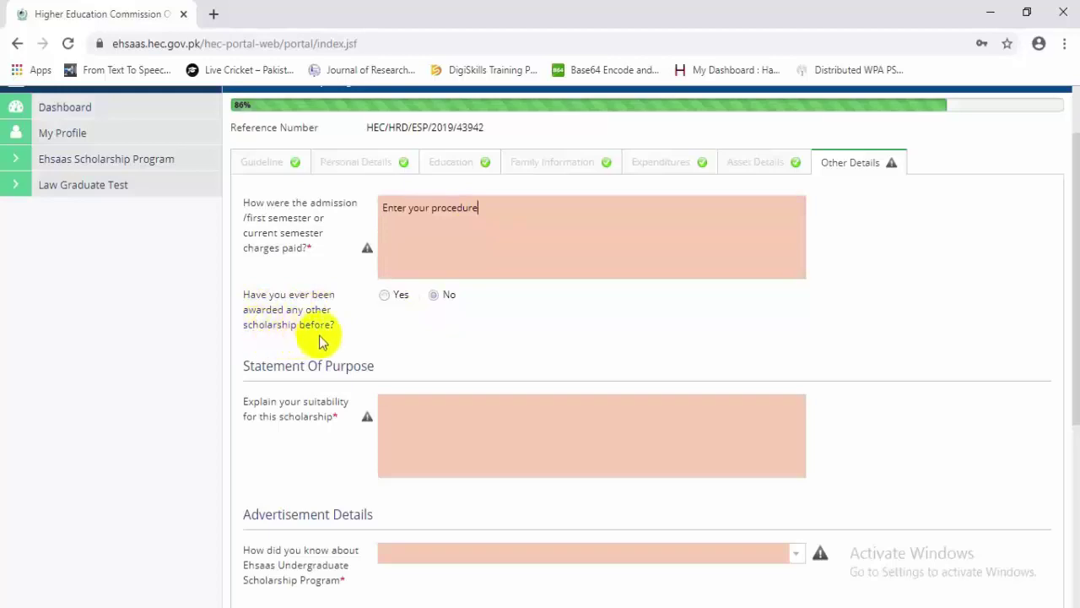
Answer Yes to a previous scholarship and add a details row with the institute name
{"action": "left_click", "coordinate": [396, 297]}
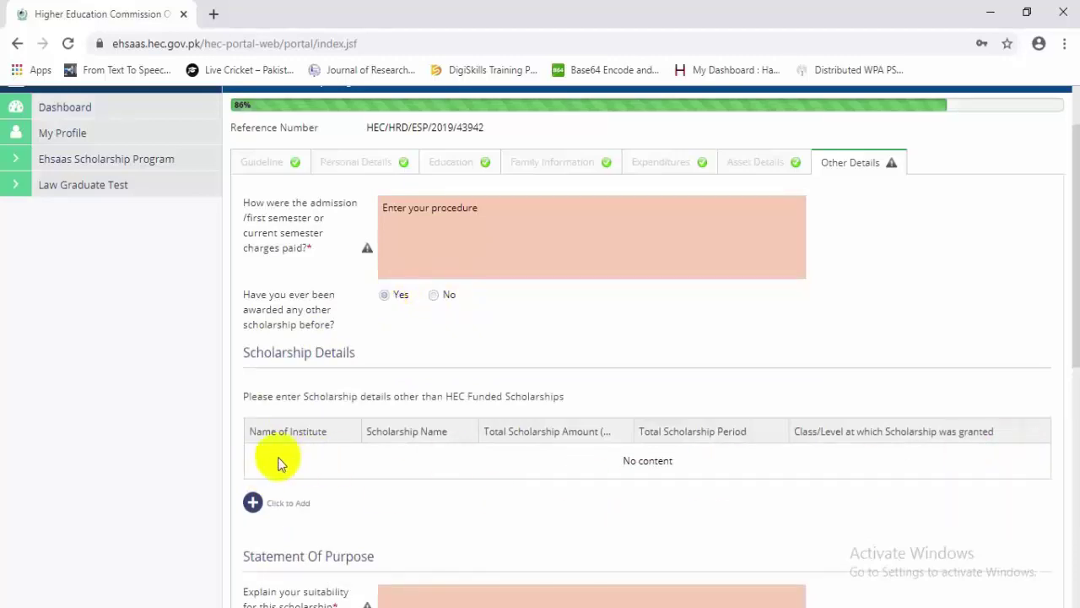
{"action": "left_click", "coordinate": [277, 504]}
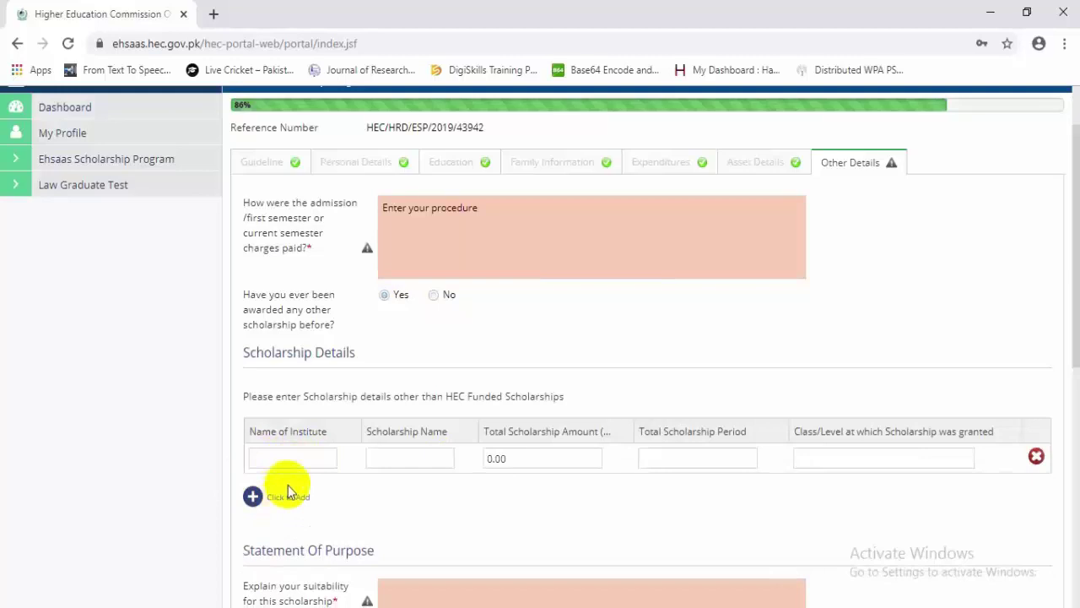
{"action": "type", "text": "Enter Your E"}
{"action": "key", "text": "BackSpace"}
{"action": "type", "text": "int"}
Fill the row with scholarship PEEf, amount 1800, period 2012 and class F.A
{"action": "type", "text": "PEEf"}
{"action": "key", "text": "Tab"}
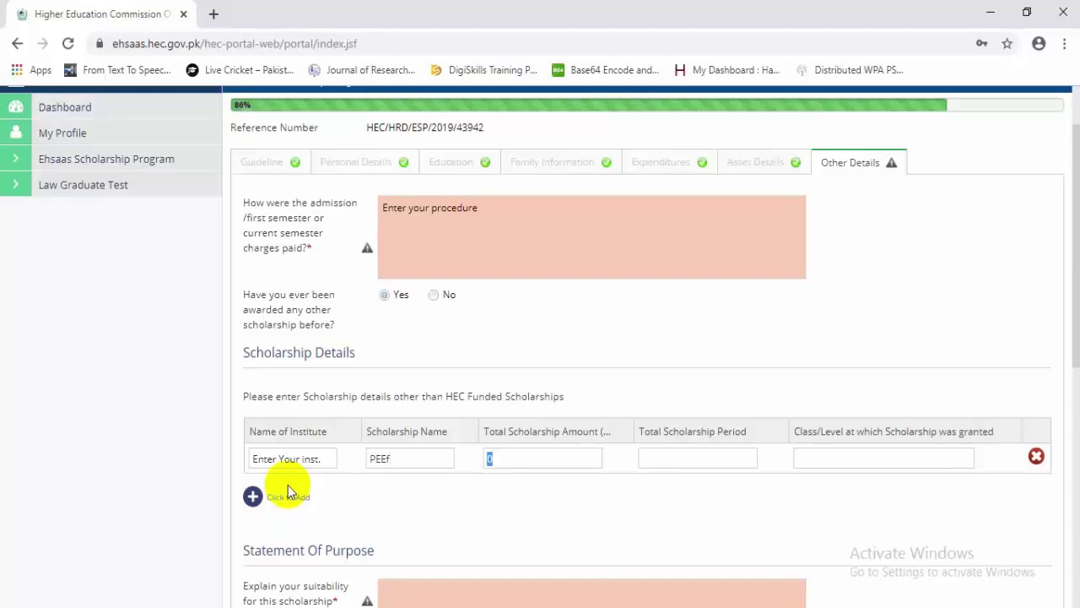
{"action": "type", "text": "1800"}
{"action": "key", "text": "Tab"}
{"action": "type", "text": "201"}
{"action": "type", "text": "2"}
{"action": "type", "text": "F.A"}
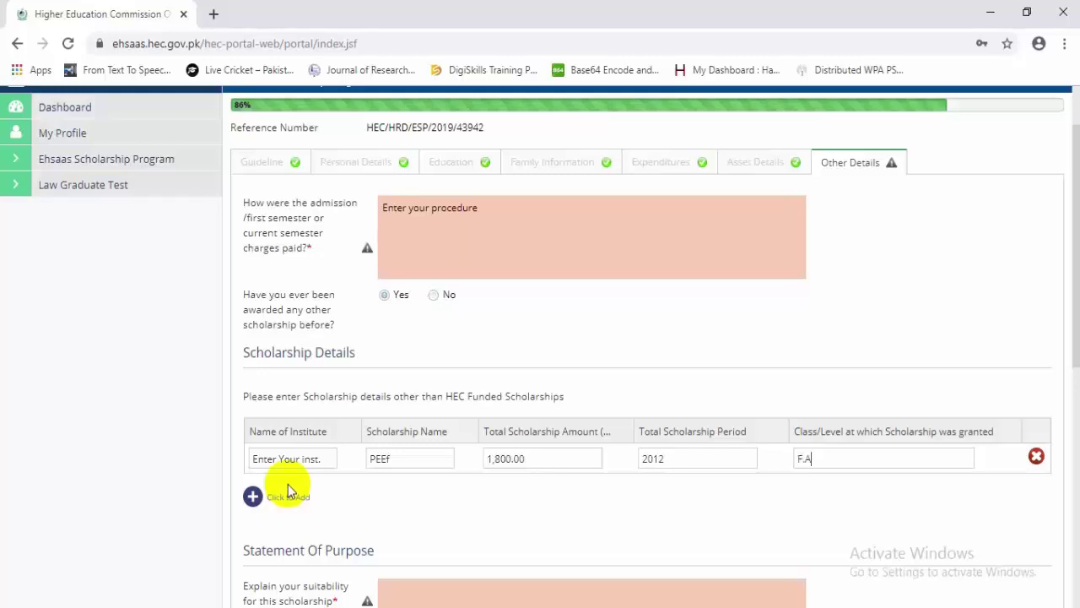
{"action": "scroll", "coordinate": [608, 397], "scroll_direction": "down", "scroll_amount": 1}
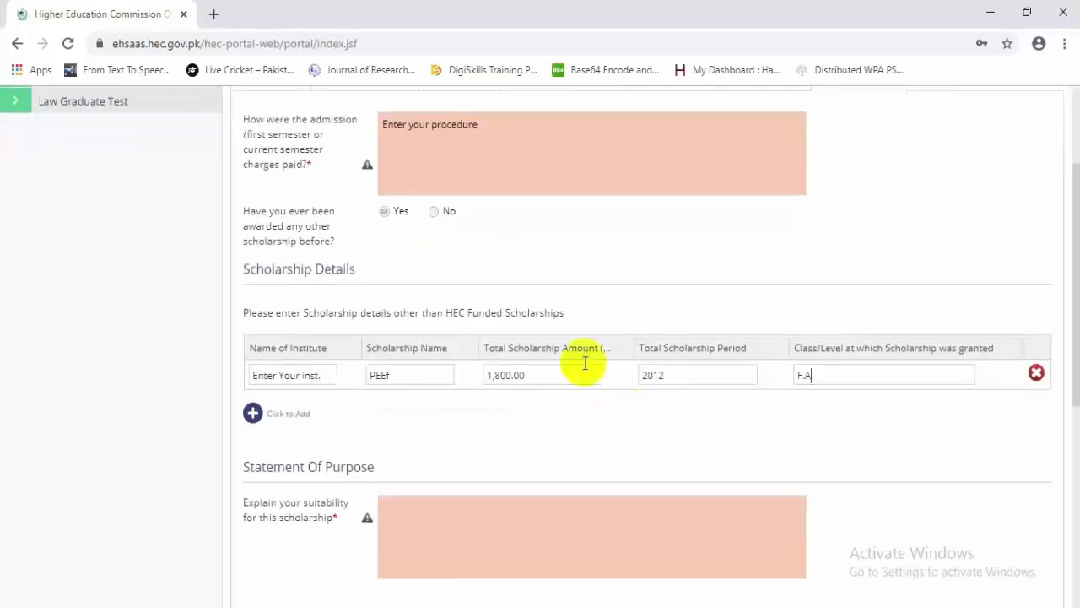
Switch the previous-scholarship answer to No and write 'Enter your Statement of Purpose' as the statement
{"action": "left_click", "coordinate": [435, 212]}
{"action": "left_click", "coordinate": [463, 333]}
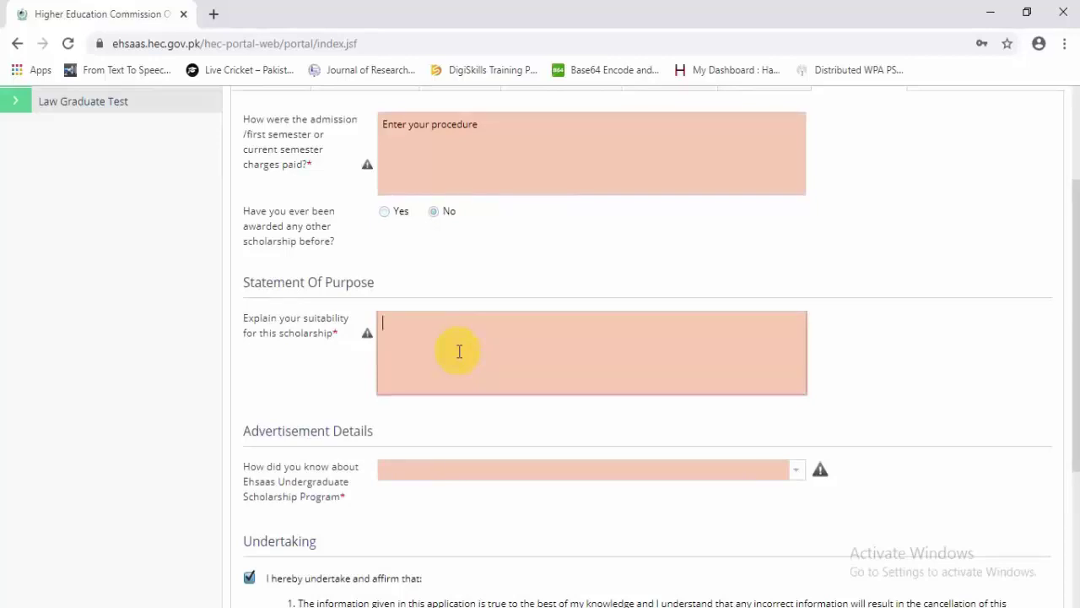
{"action": "type", "text": "Enter your Statement"}
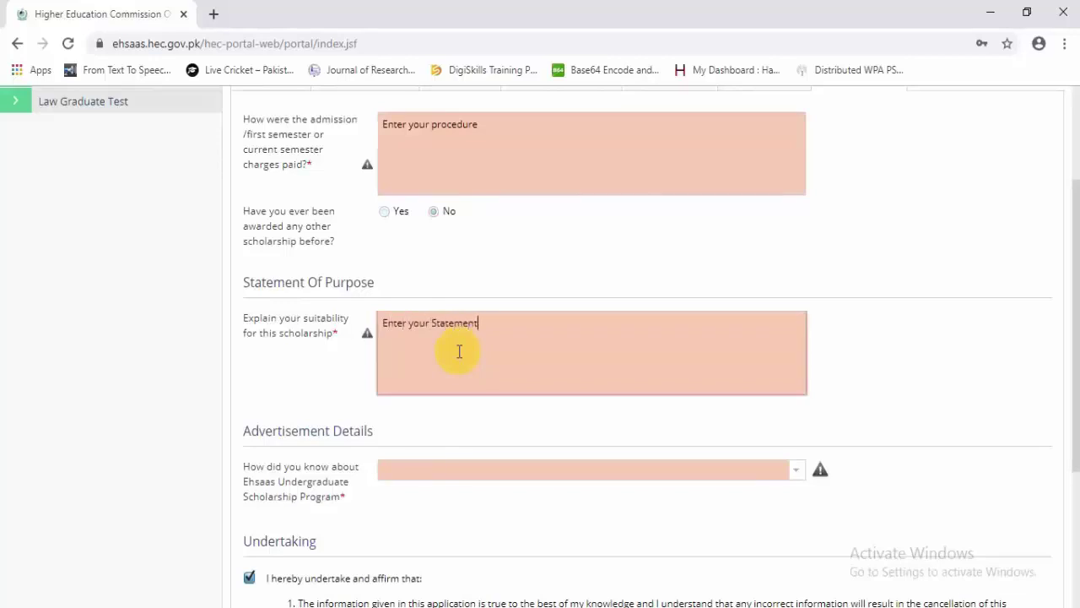
{"action": "type", "text": " of PUrp"}
{"action": "key", "text": "BackSpace"}
{"action": "key", "text": "BackSpace"}
{"action": "type", "text": "urpose"}
Choose University as how you learned of the program and submit the application
{"action": "left_click", "coordinate": [796, 475]}
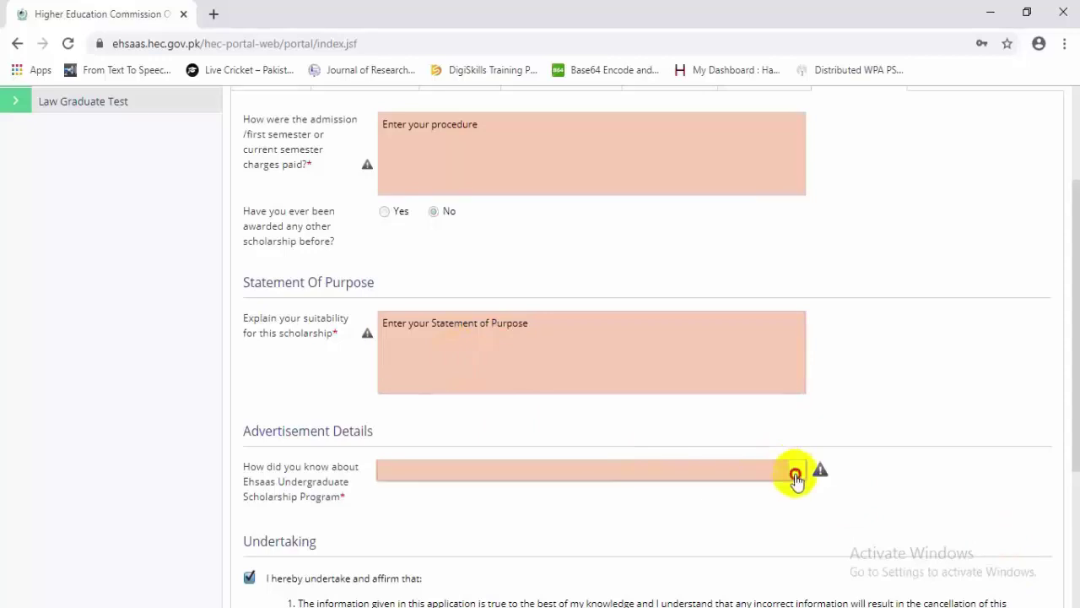
{"action": "left_click", "coordinate": [571, 531]}
{"action": "scroll", "coordinate": [570, 532], "scroll_direction": "down", "scroll_amount": 2}
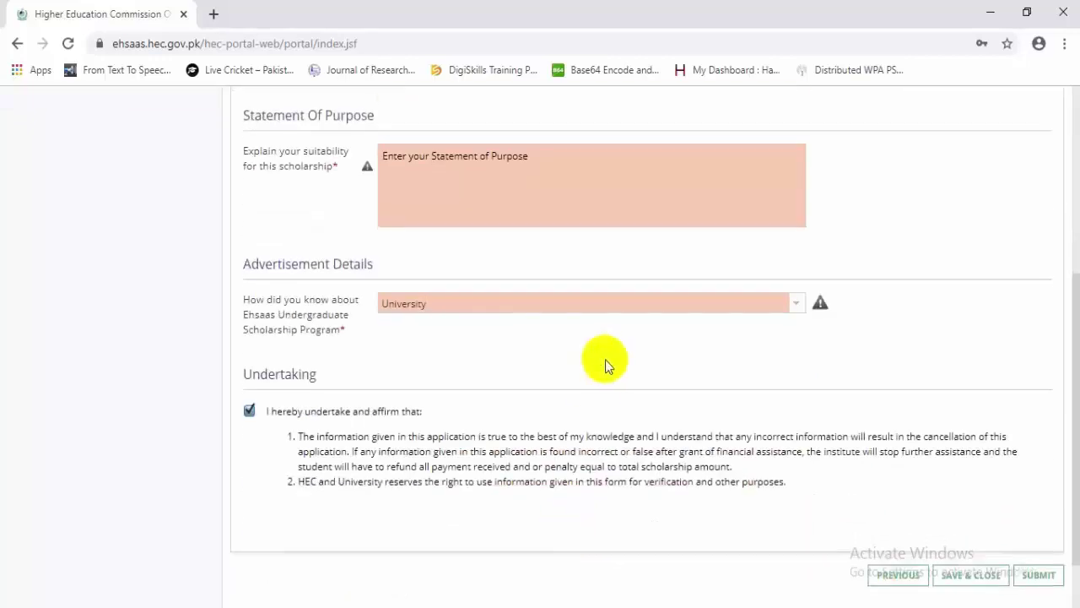
{"action": "scroll", "coordinate": [695, 356], "scroll_direction": "up", "scroll_amount": 3}
{"action": "scroll", "coordinate": [696, 355], "scroll_direction": "down", "scroll_amount": 4}
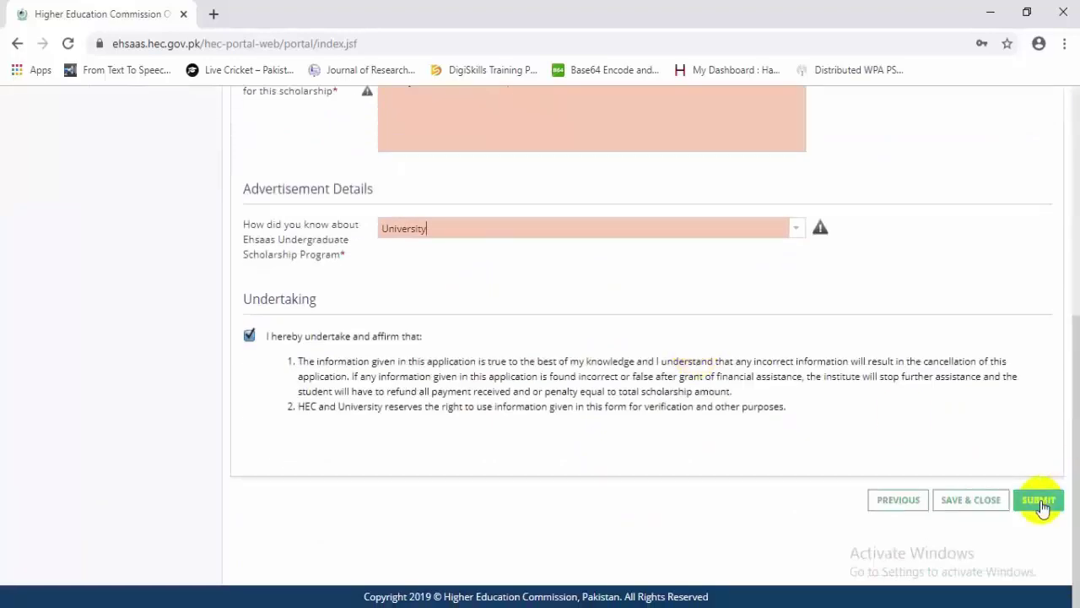
{"action": "left_click", "coordinate": [1041, 502]}
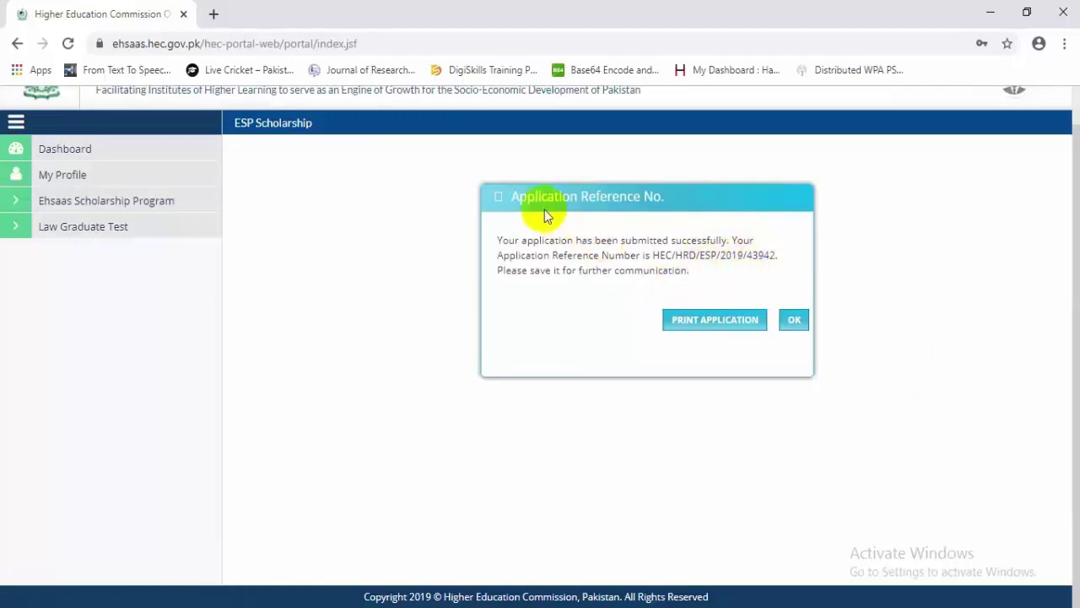
Generate the printable ESP_ApplicationForm.pdf from the Application Reference No. dialog
{"action": "left_click", "coordinate": [718, 324]}
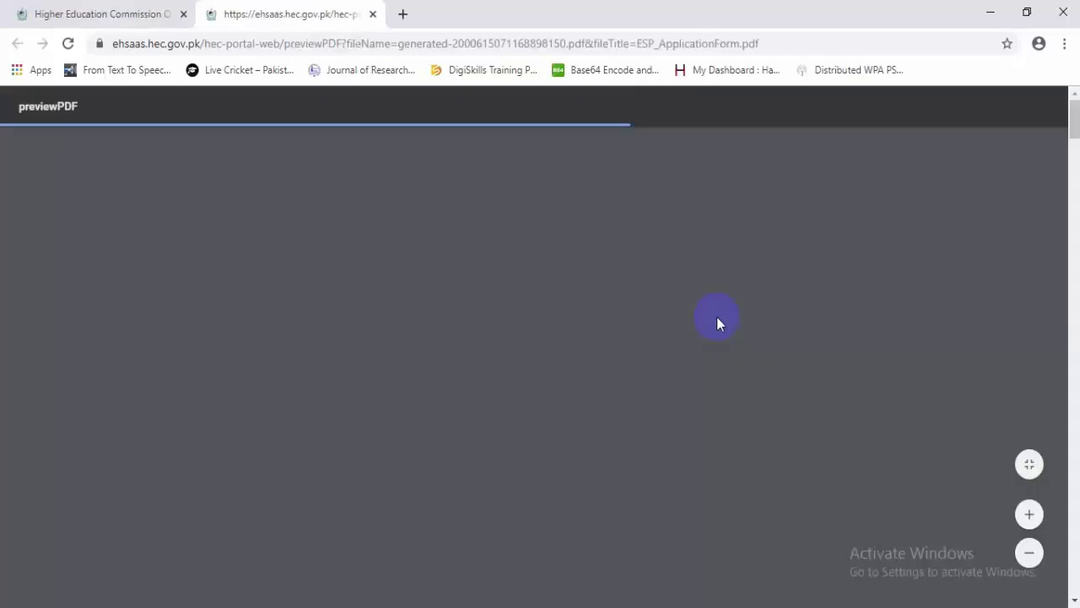
Scroll through the 7-page application form PDF down to the Document Check List
{"action": "scroll", "coordinate": [716, 316], "scroll_direction": "down", "scroll_amount": 10}
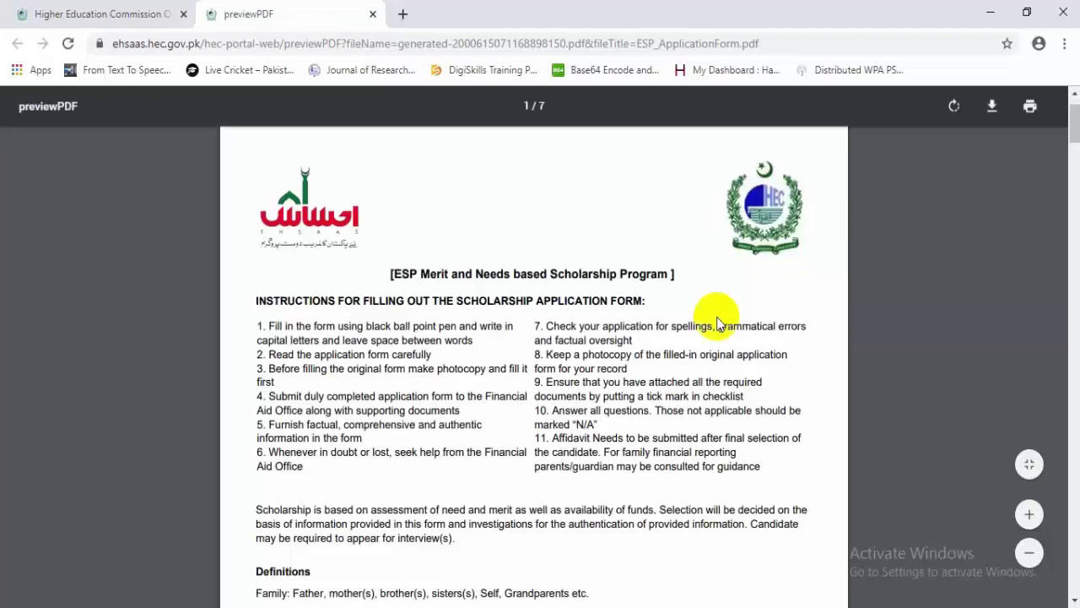
{"action": "scroll", "coordinate": [716, 316], "scroll_direction": "down", "scroll_amount": 20}
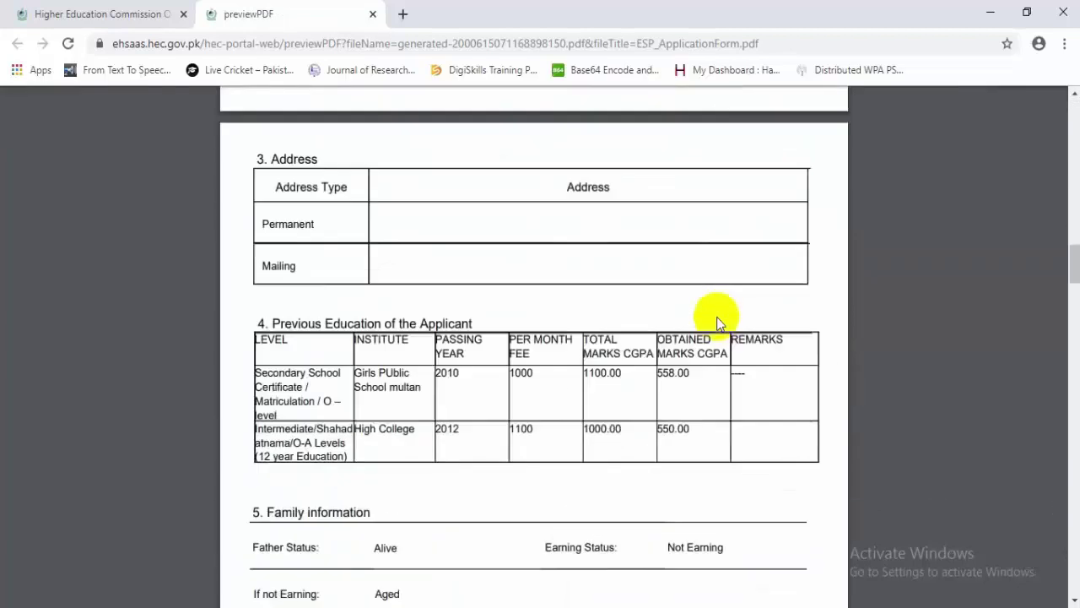
{"action": "scroll", "coordinate": [716, 316], "scroll_direction": "down", "scroll_amount": 20}
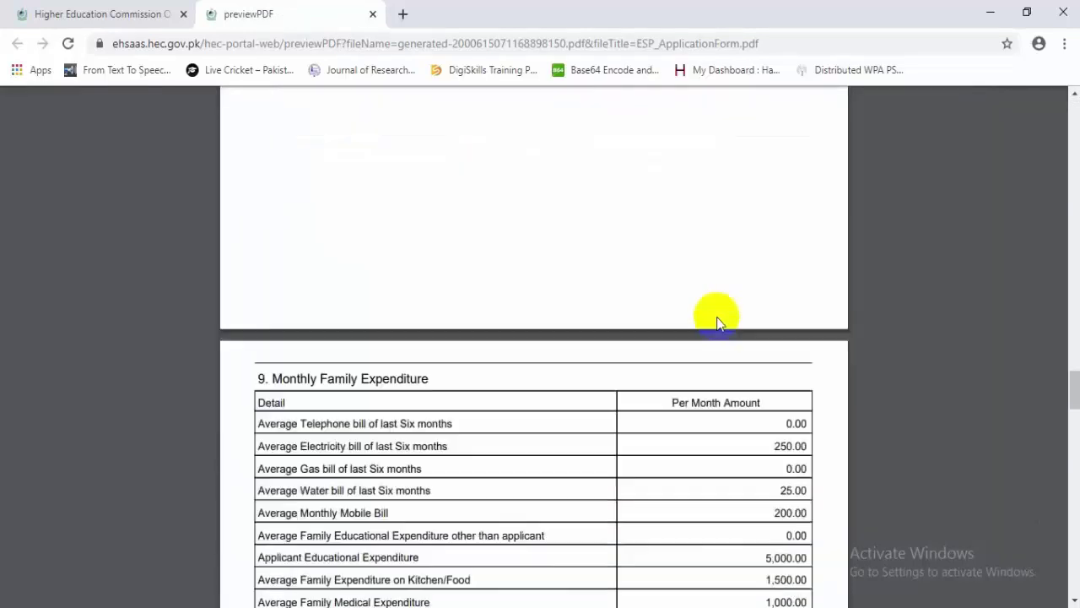
{"action": "scroll", "coordinate": [716, 317], "scroll_direction": "down", "scroll_amount": 20}
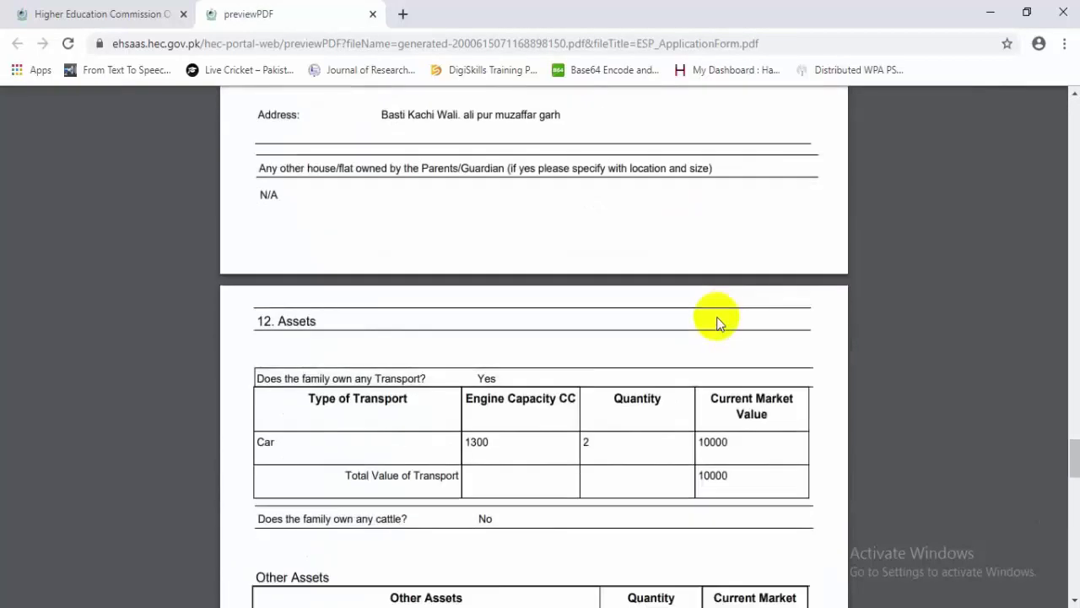
{"action": "scroll", "coordinate": [717, 316], "scroll_direction": "down", "scroll_amount": 20}
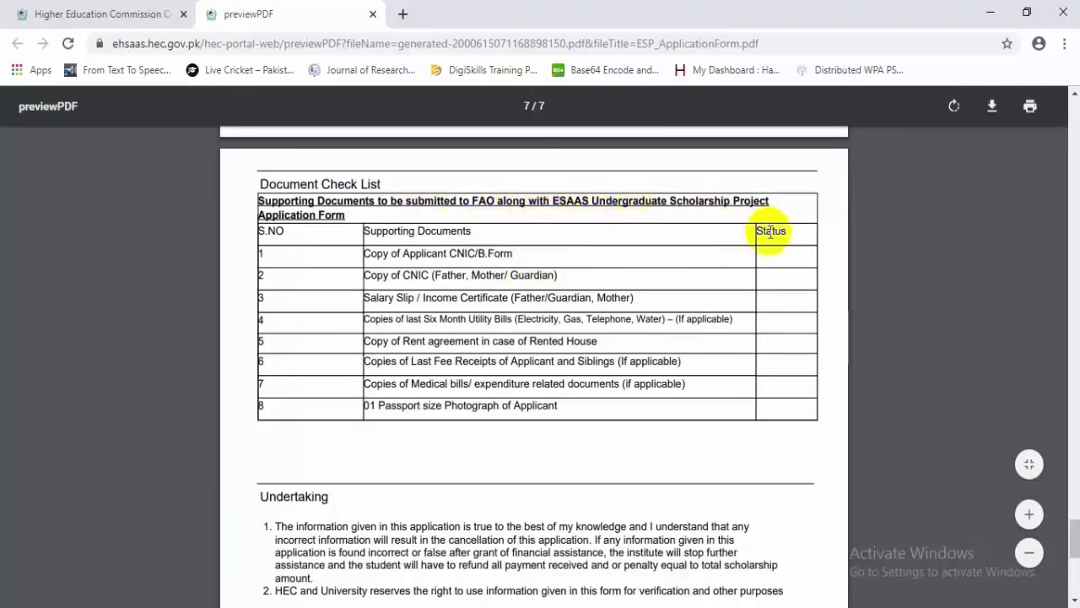
{"action": "double_click", "coordinate": [475, 203]}
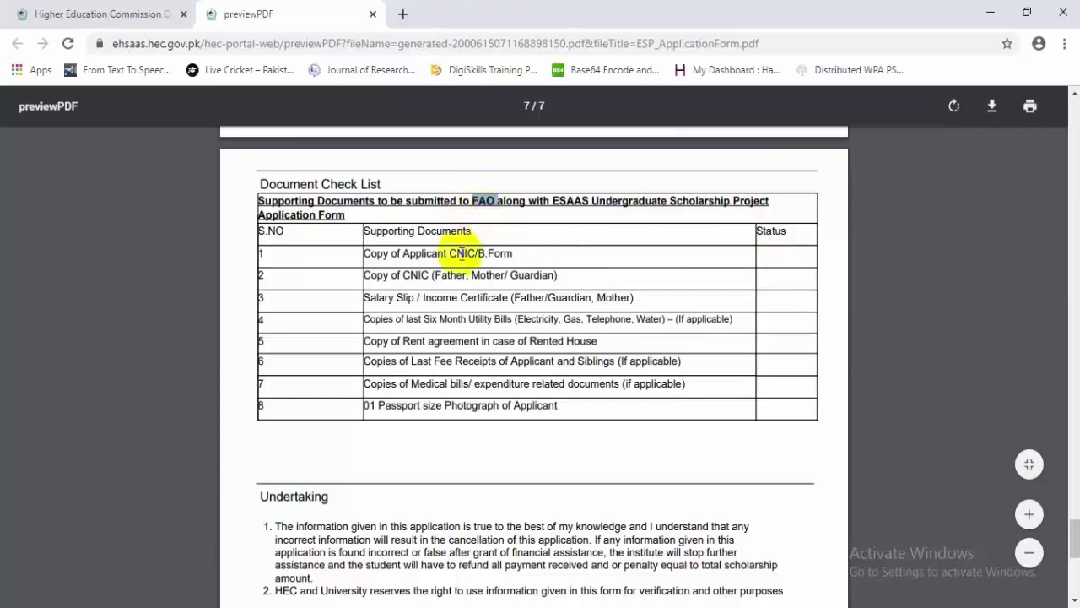
{"action": "left_click", "coordinate": [498, 253]}
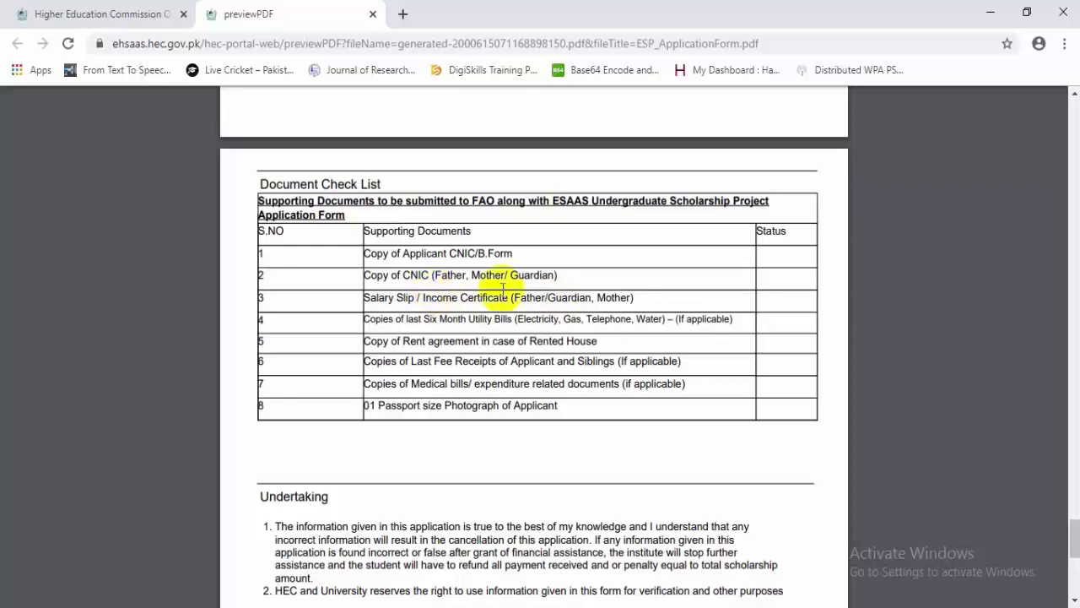
{"action": "left_click_drag", "start_coordinate": [507, 296], "coordinate": [450, 295]}
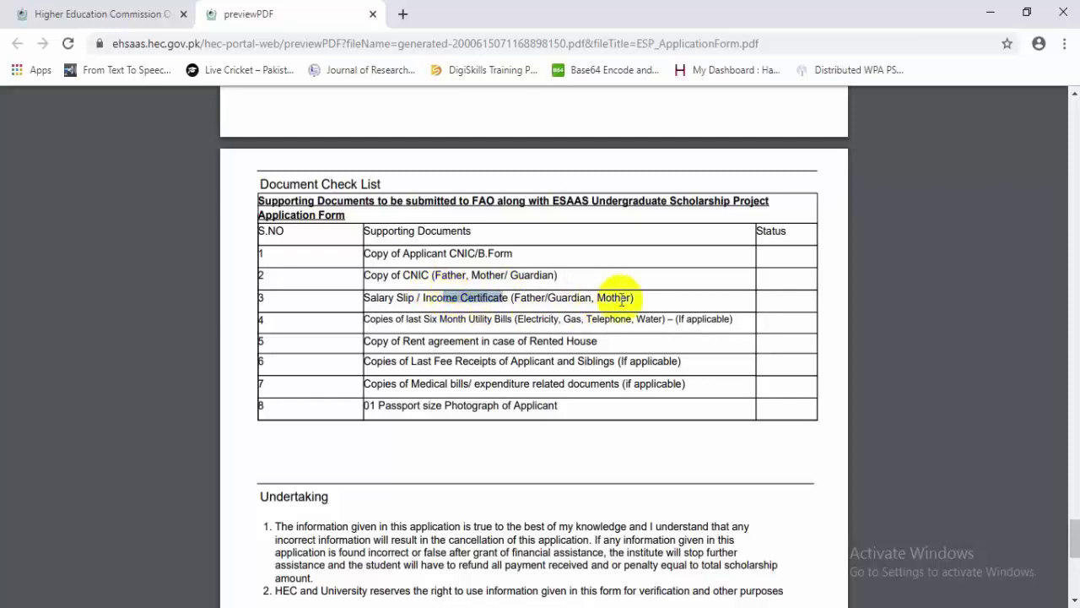
{"action": "left_click_drag", "start_coordinate": [634, 297], "coordinate": [432, 301]}
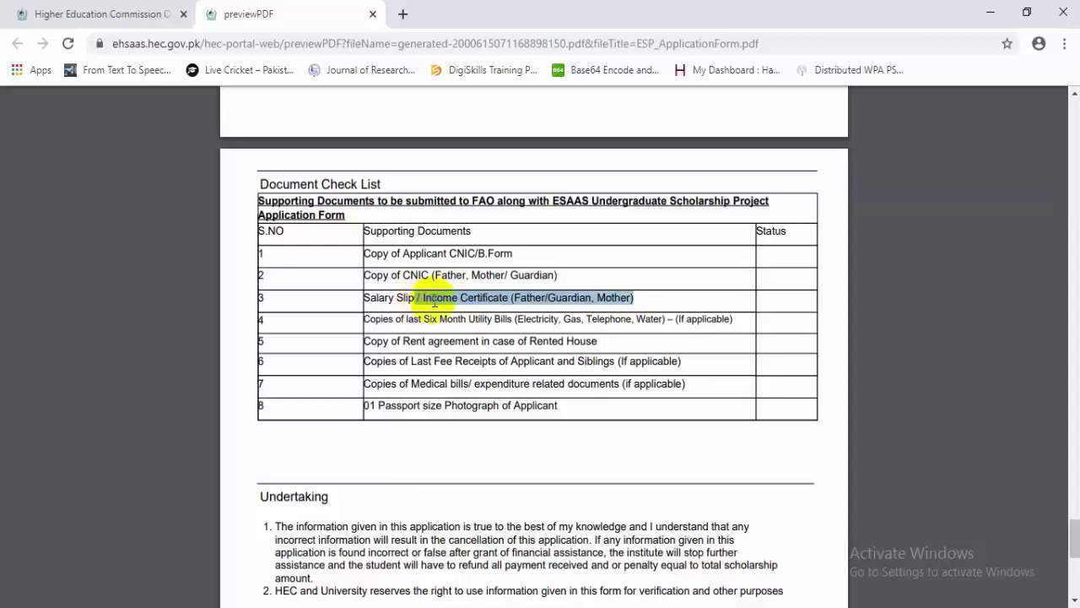
{"action": "left_click", "coordinate": [772, 299]}
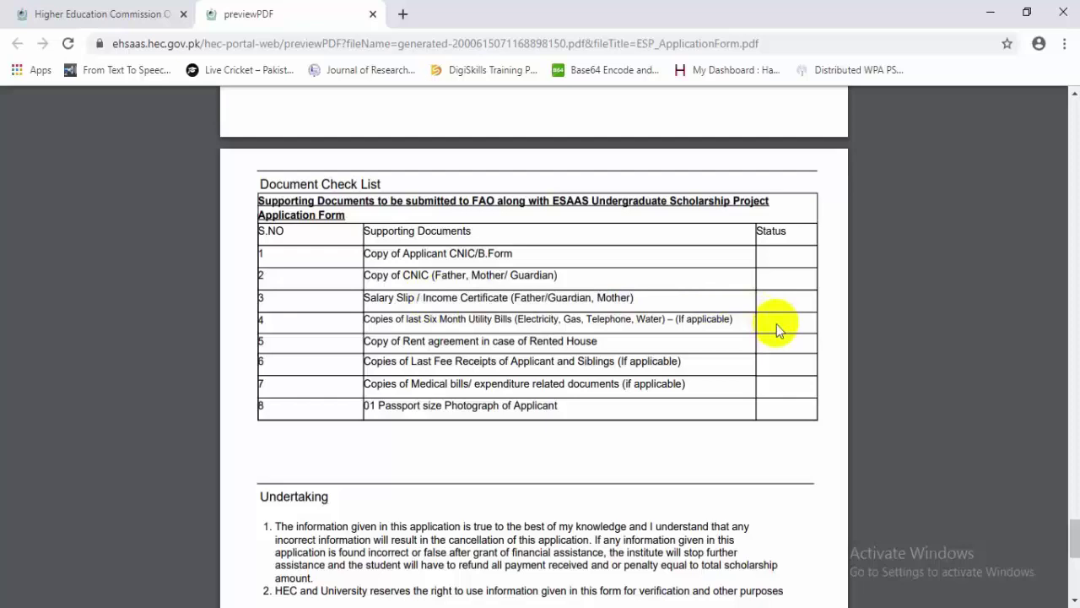